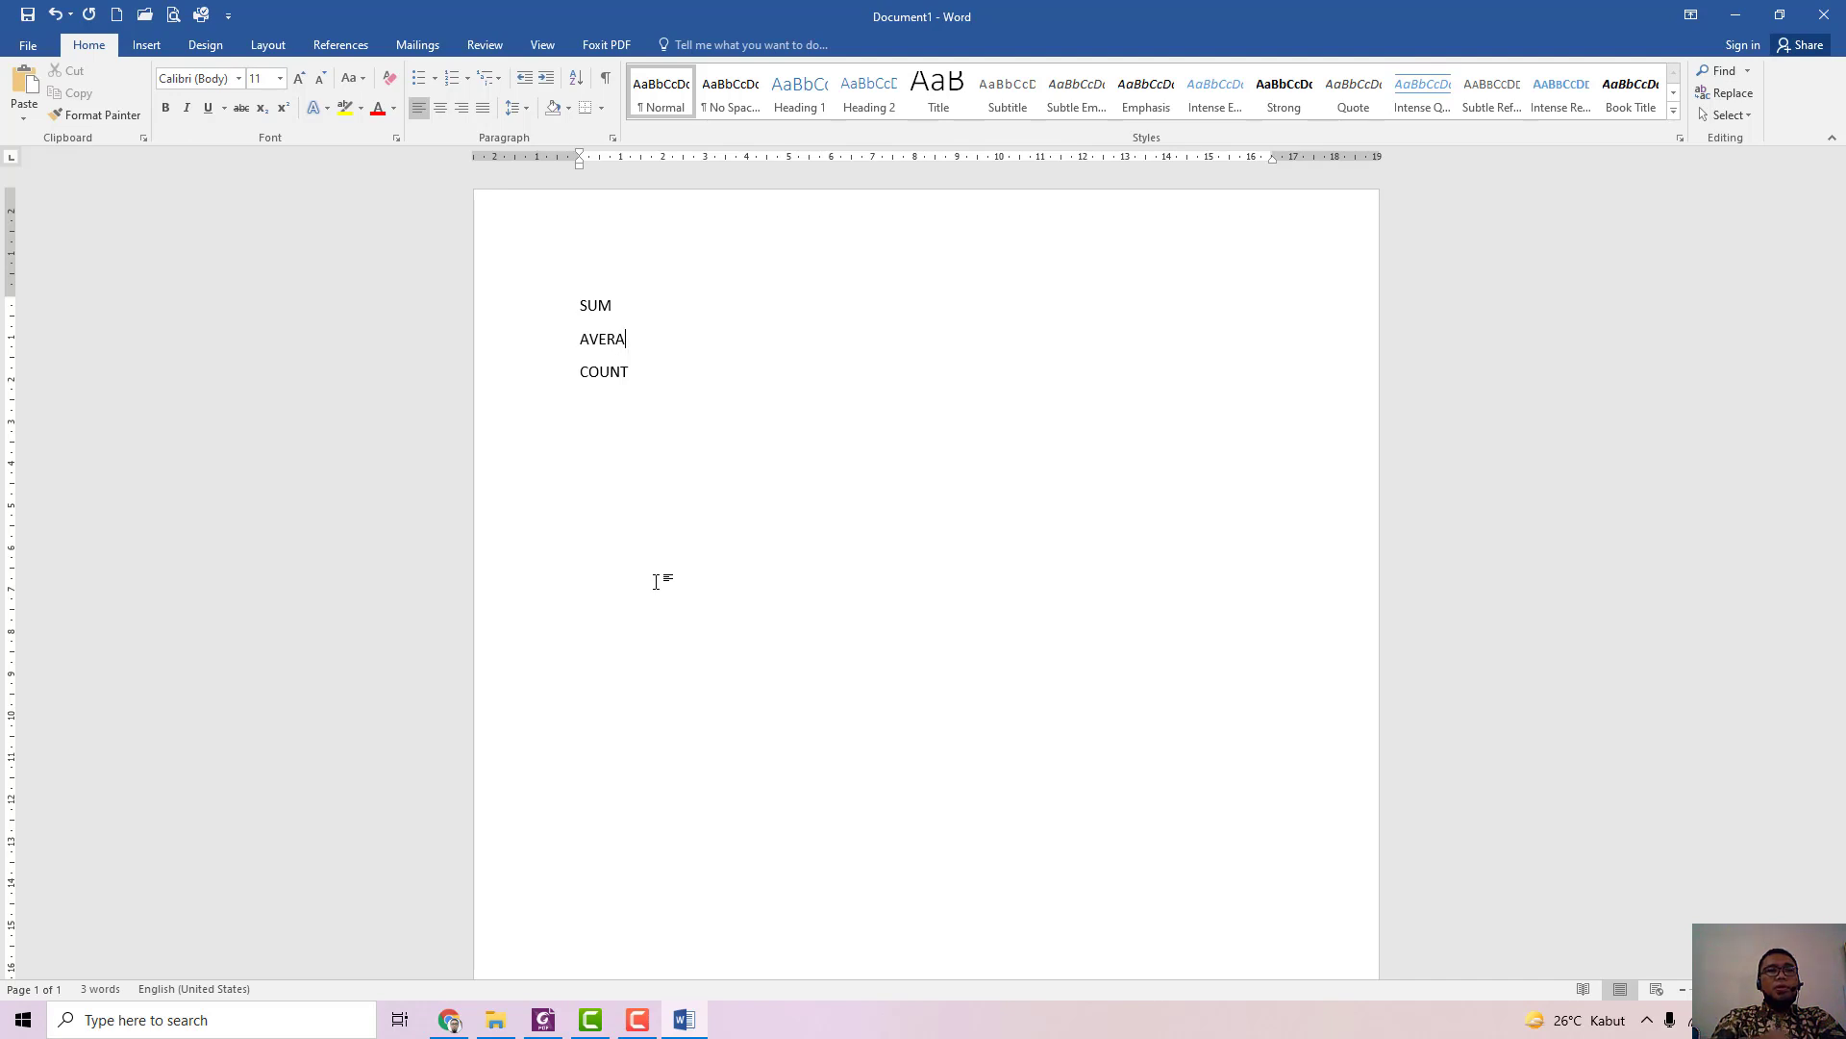
Step: Complete the word AVERAGE and add MAX and MIN on separate lines between AVERAGE and COUNT
{"action": "type", "text": "E"}
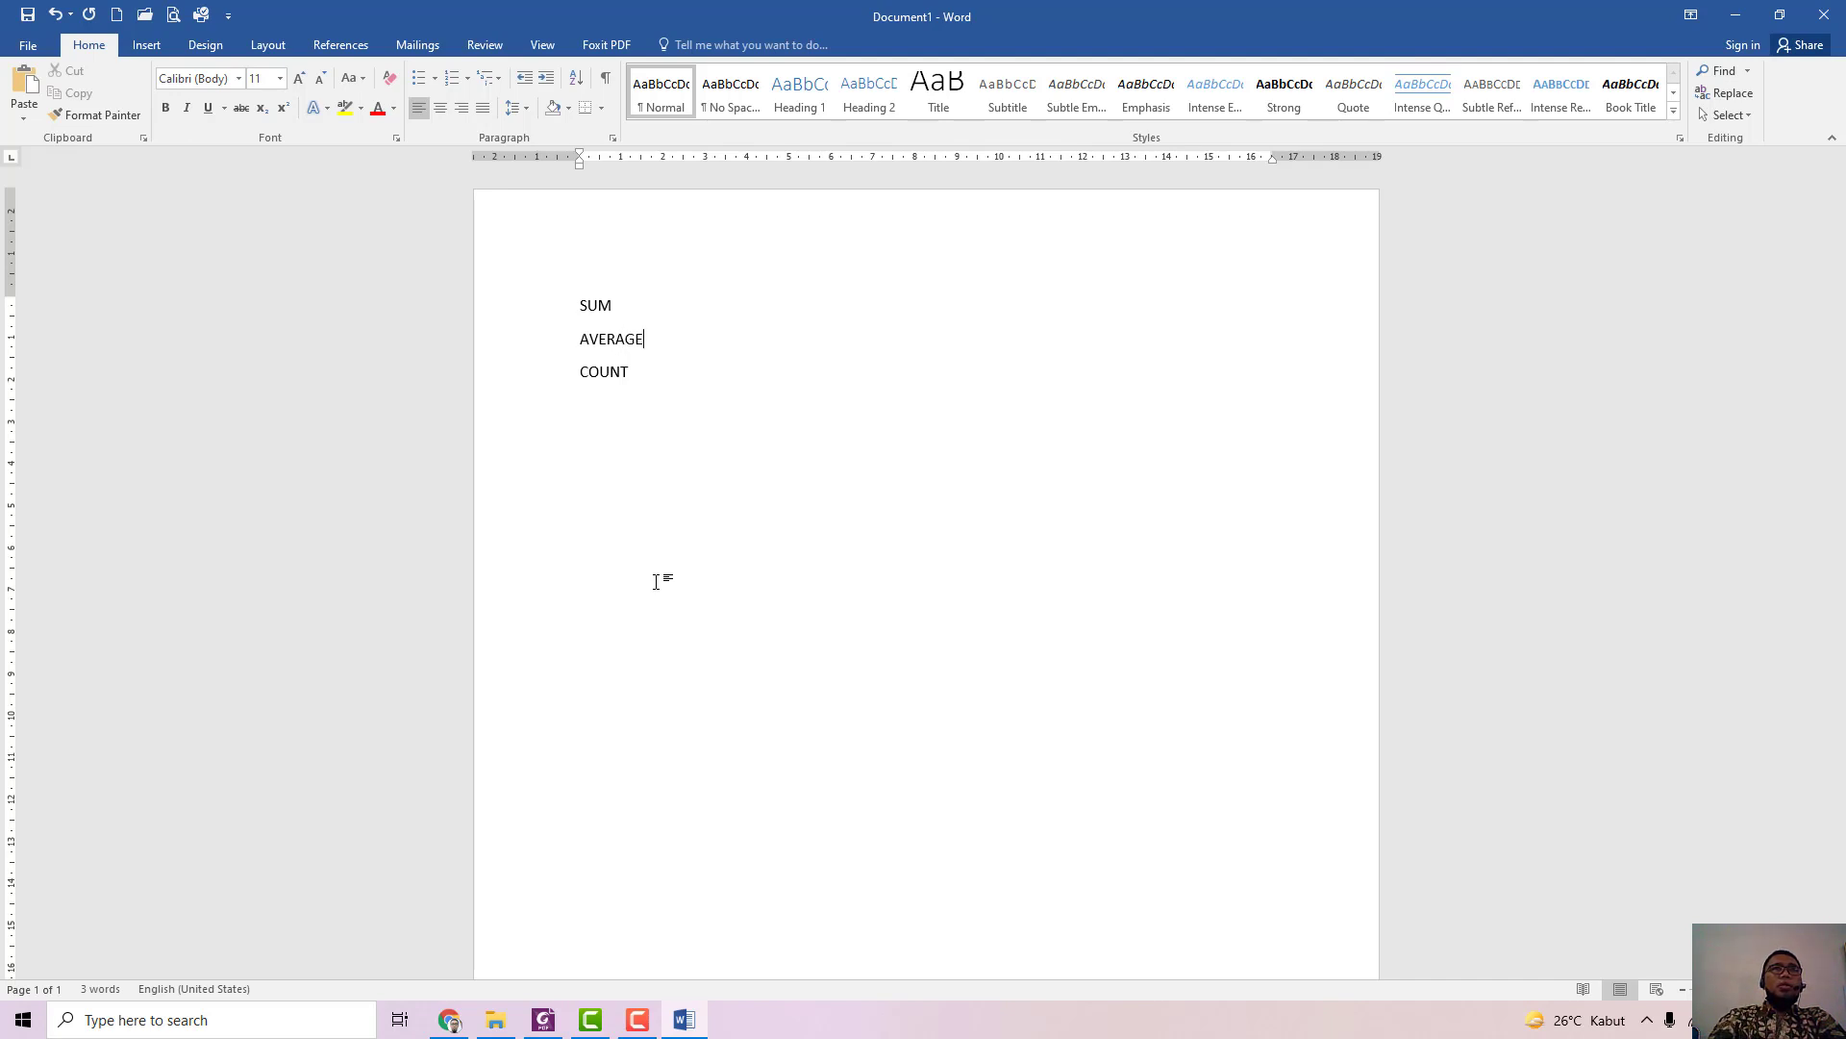
{"action": "key", "text": "Return"}
{"action": "type", "text": "MAX"}
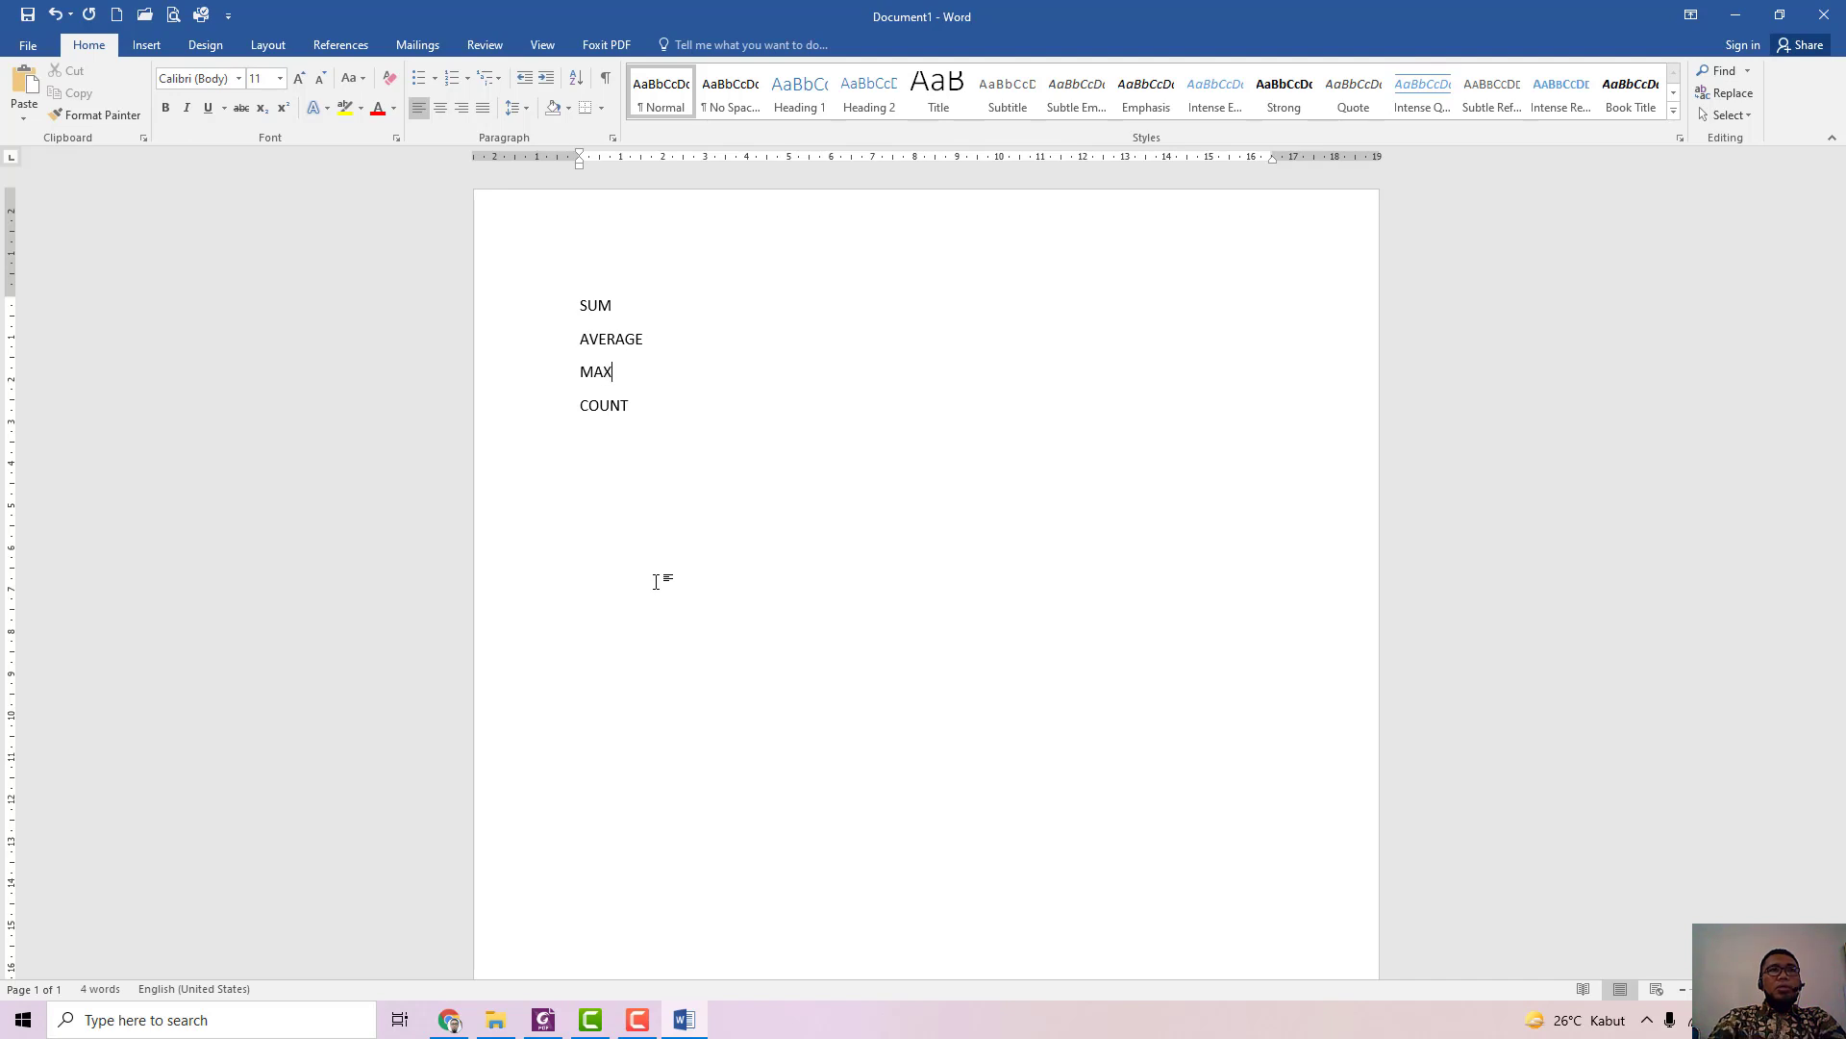
{"action": "key", "text": "Return"}
{"action": "type", "text": "MIN"}
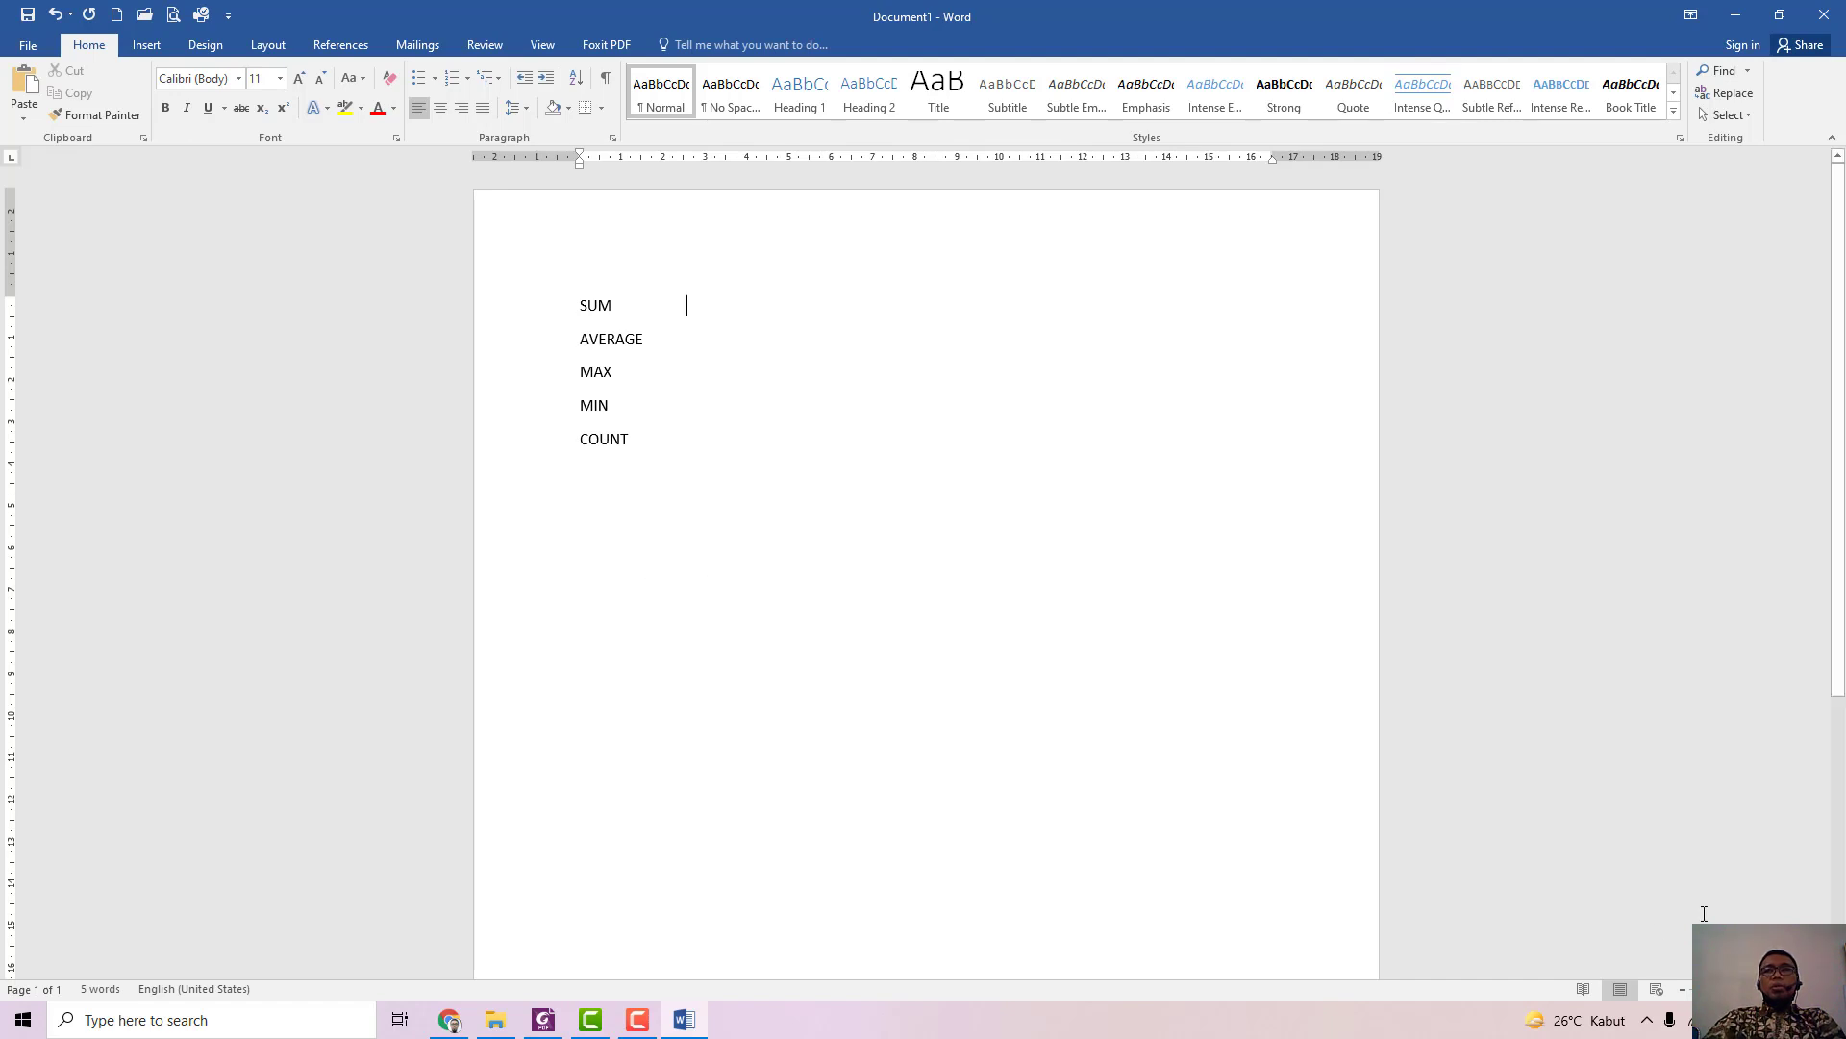
Step: Enter the explanation "= MENJUMLAH DATA ANGKA" beside SUM
{"action": "scroll", "coordinate": [754, 385], "scroll_direction": "up", "scroll_amount": 6, "text": "ctrl"}
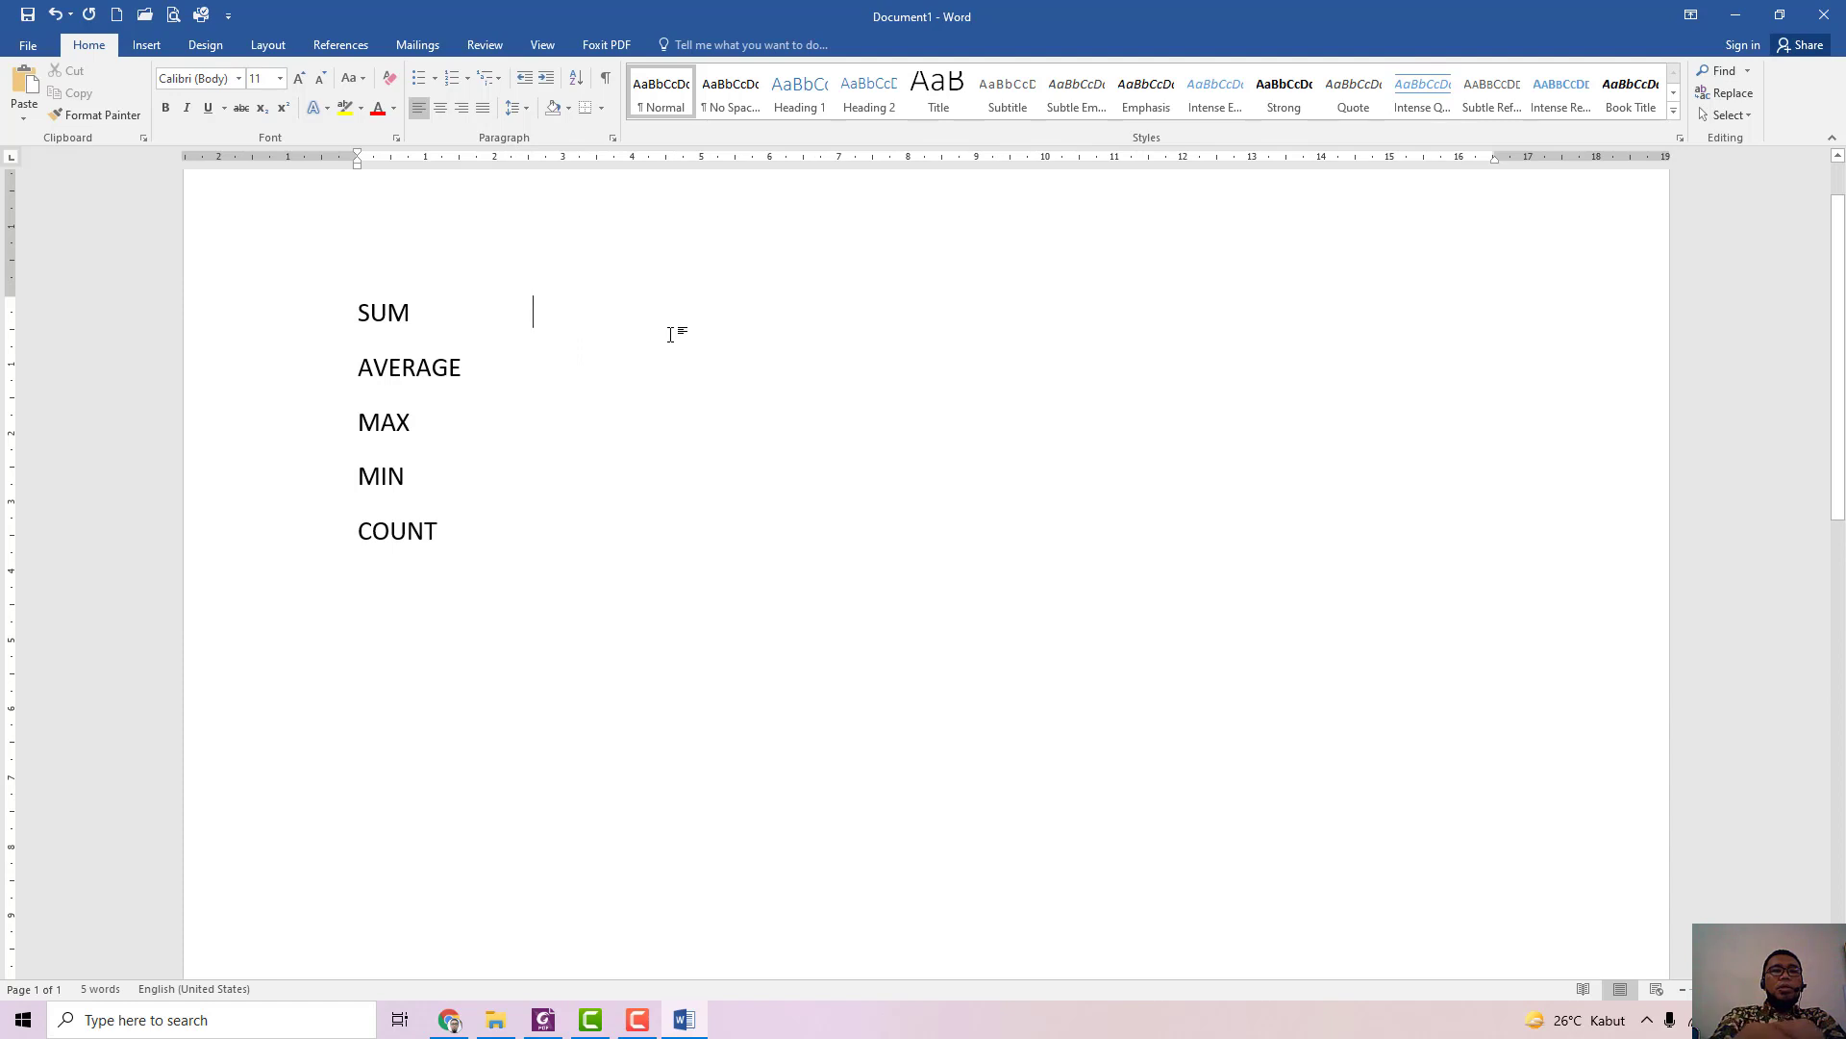
{"action": "type", "text": "= MENJU"}
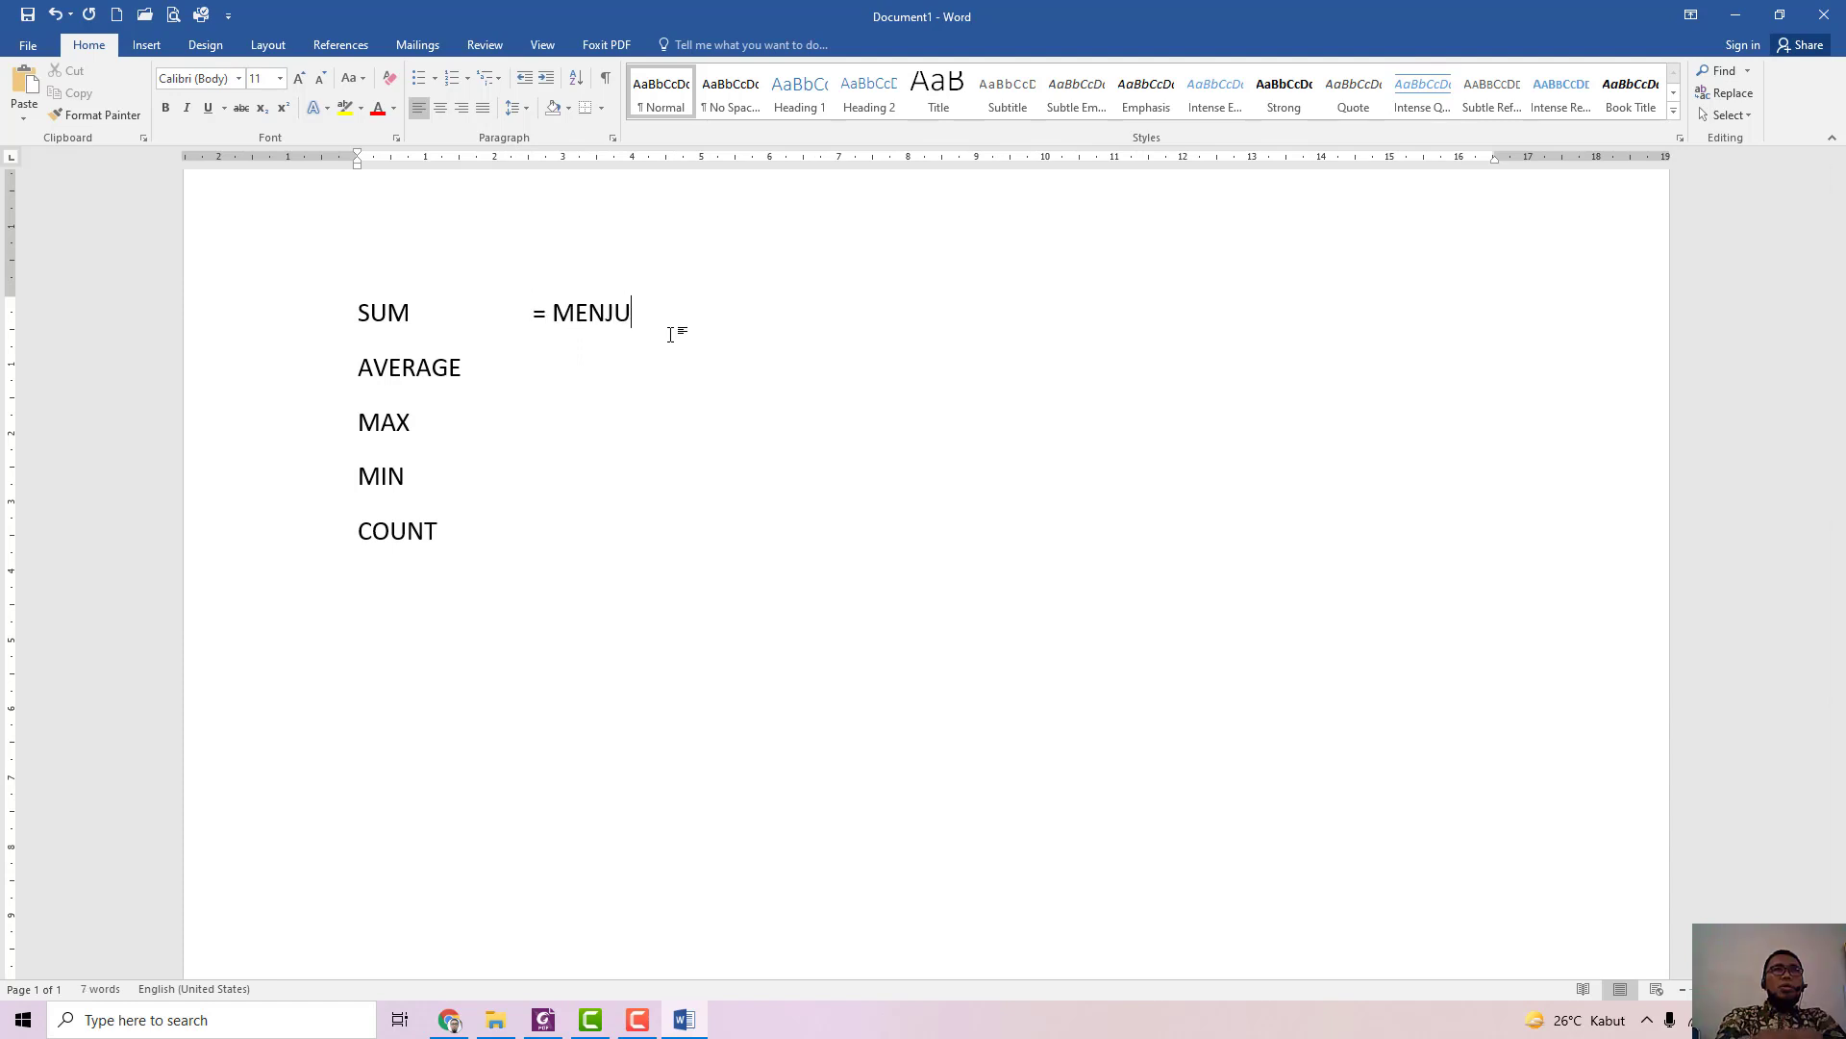
{"action": "type", "text": "MLAH DATA"}
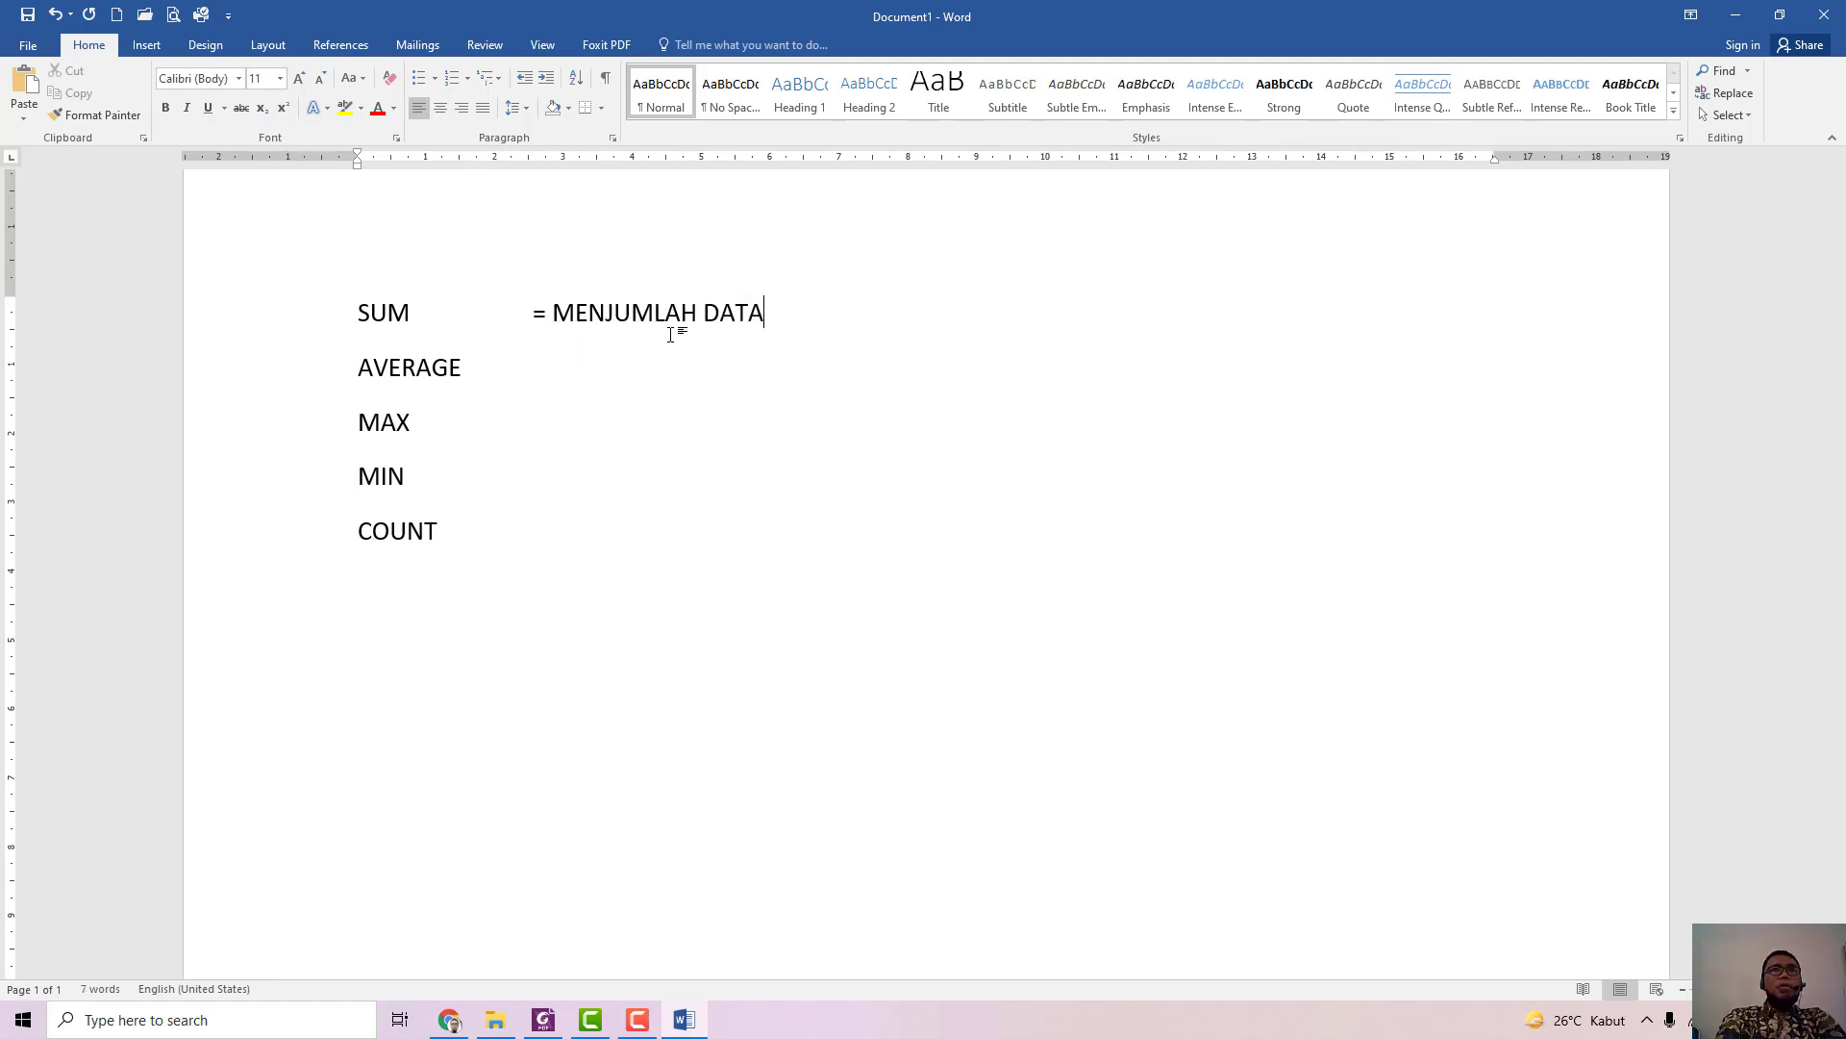
{"action": "type", "text": " ANGKA"}
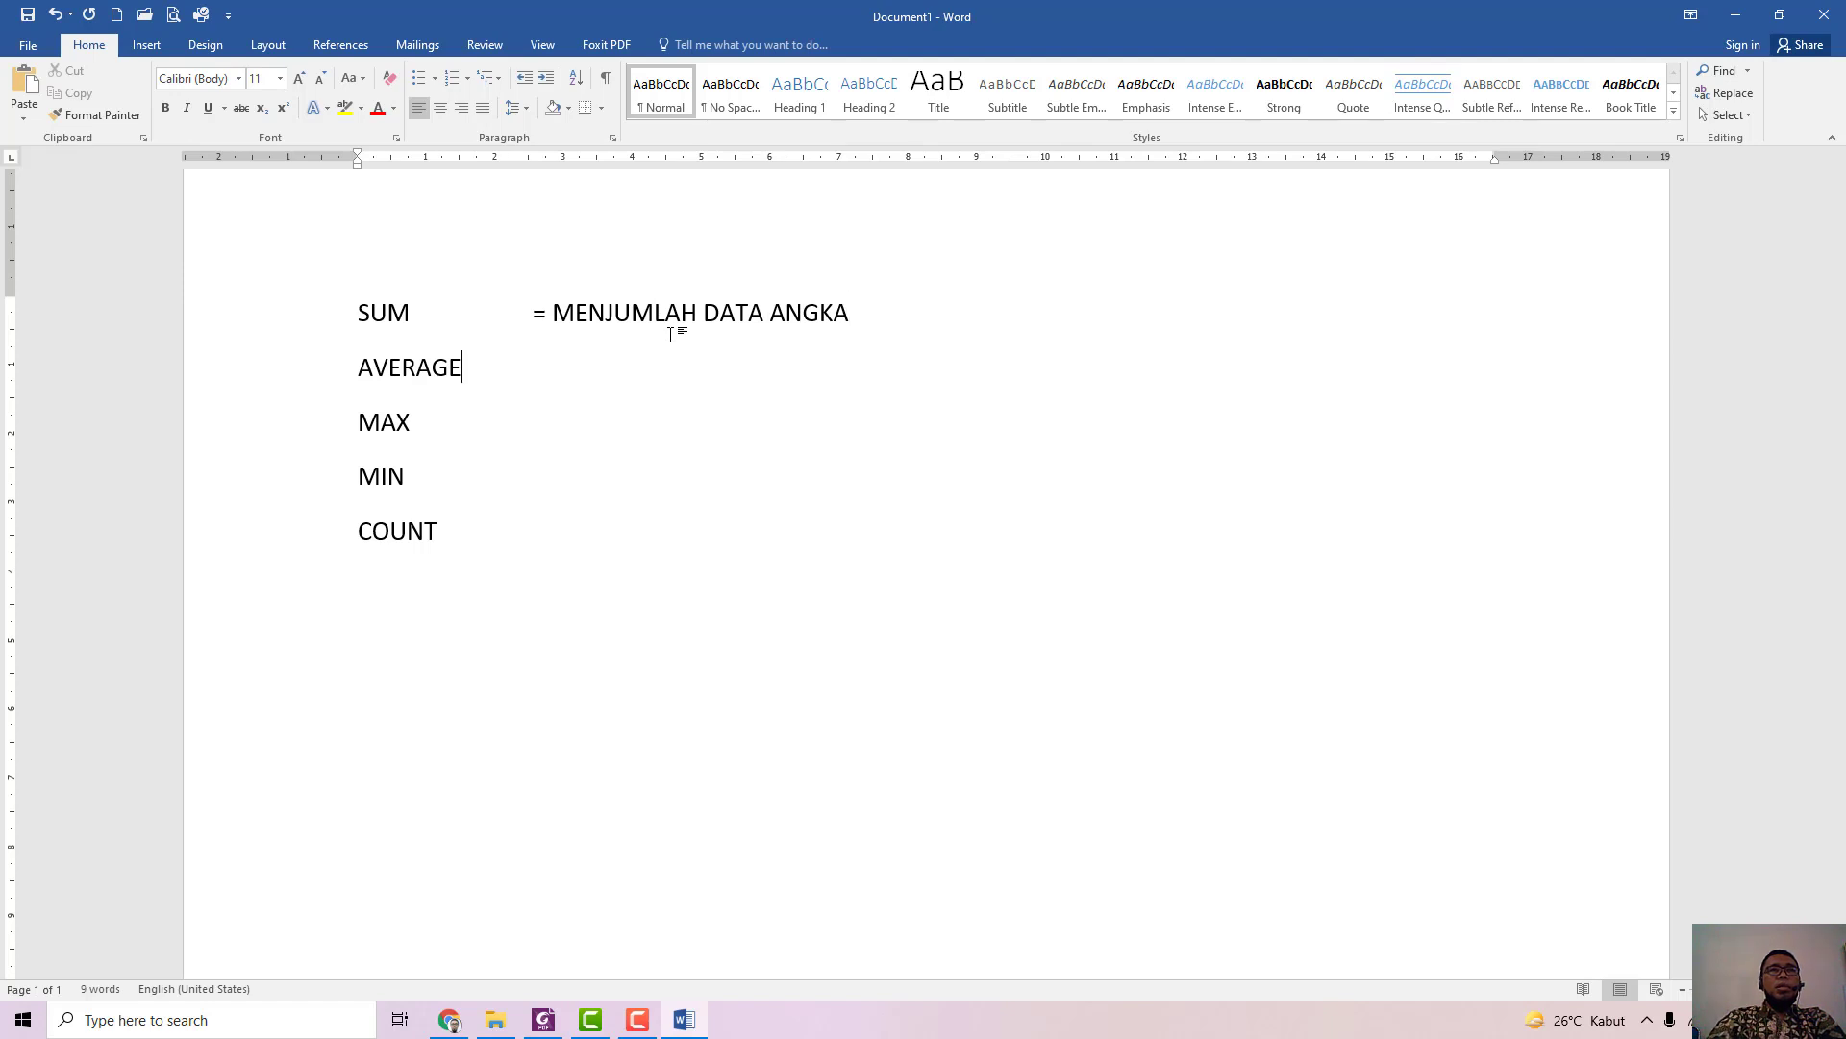
Step: Enter the explanation "= RATA-RATA" beside AVERAGE, aligned with the SUM explanation
{"action": "key", "text": "Tab"}
{"action": "type", "text": "="}
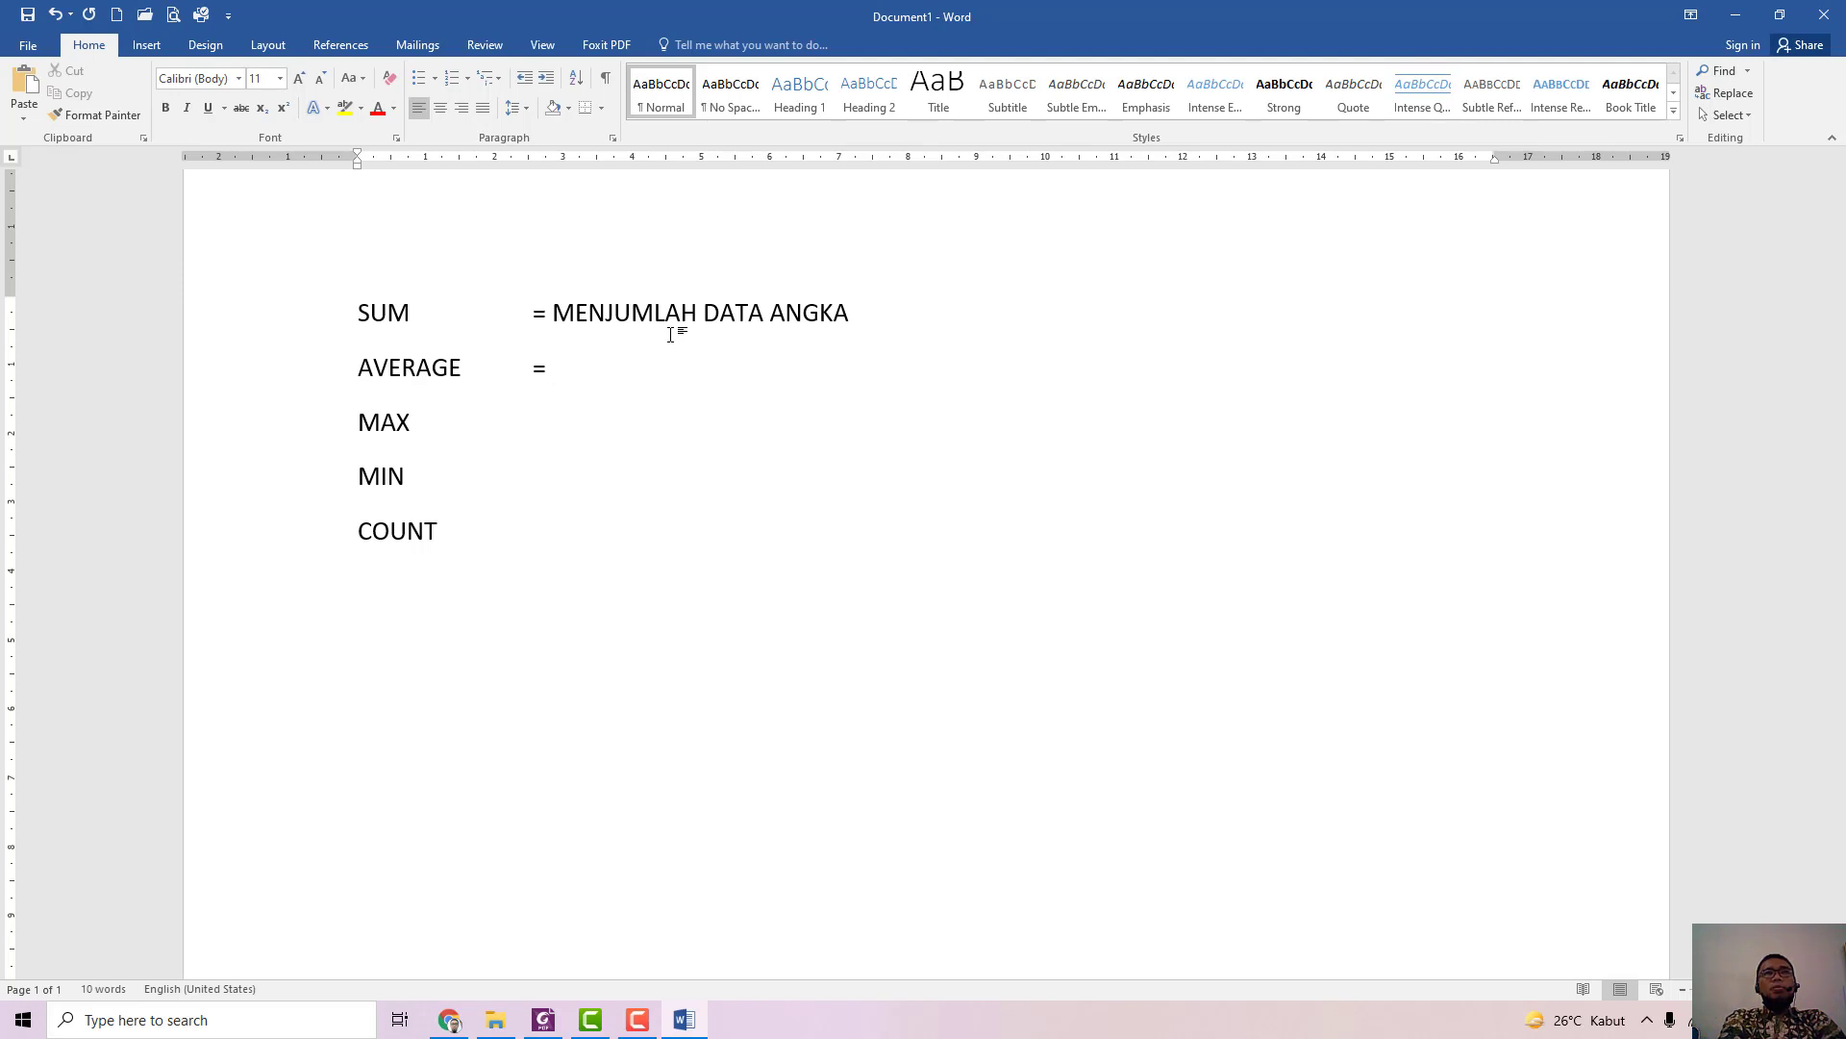
{"action": "type", "text": "RATA-RATA"}
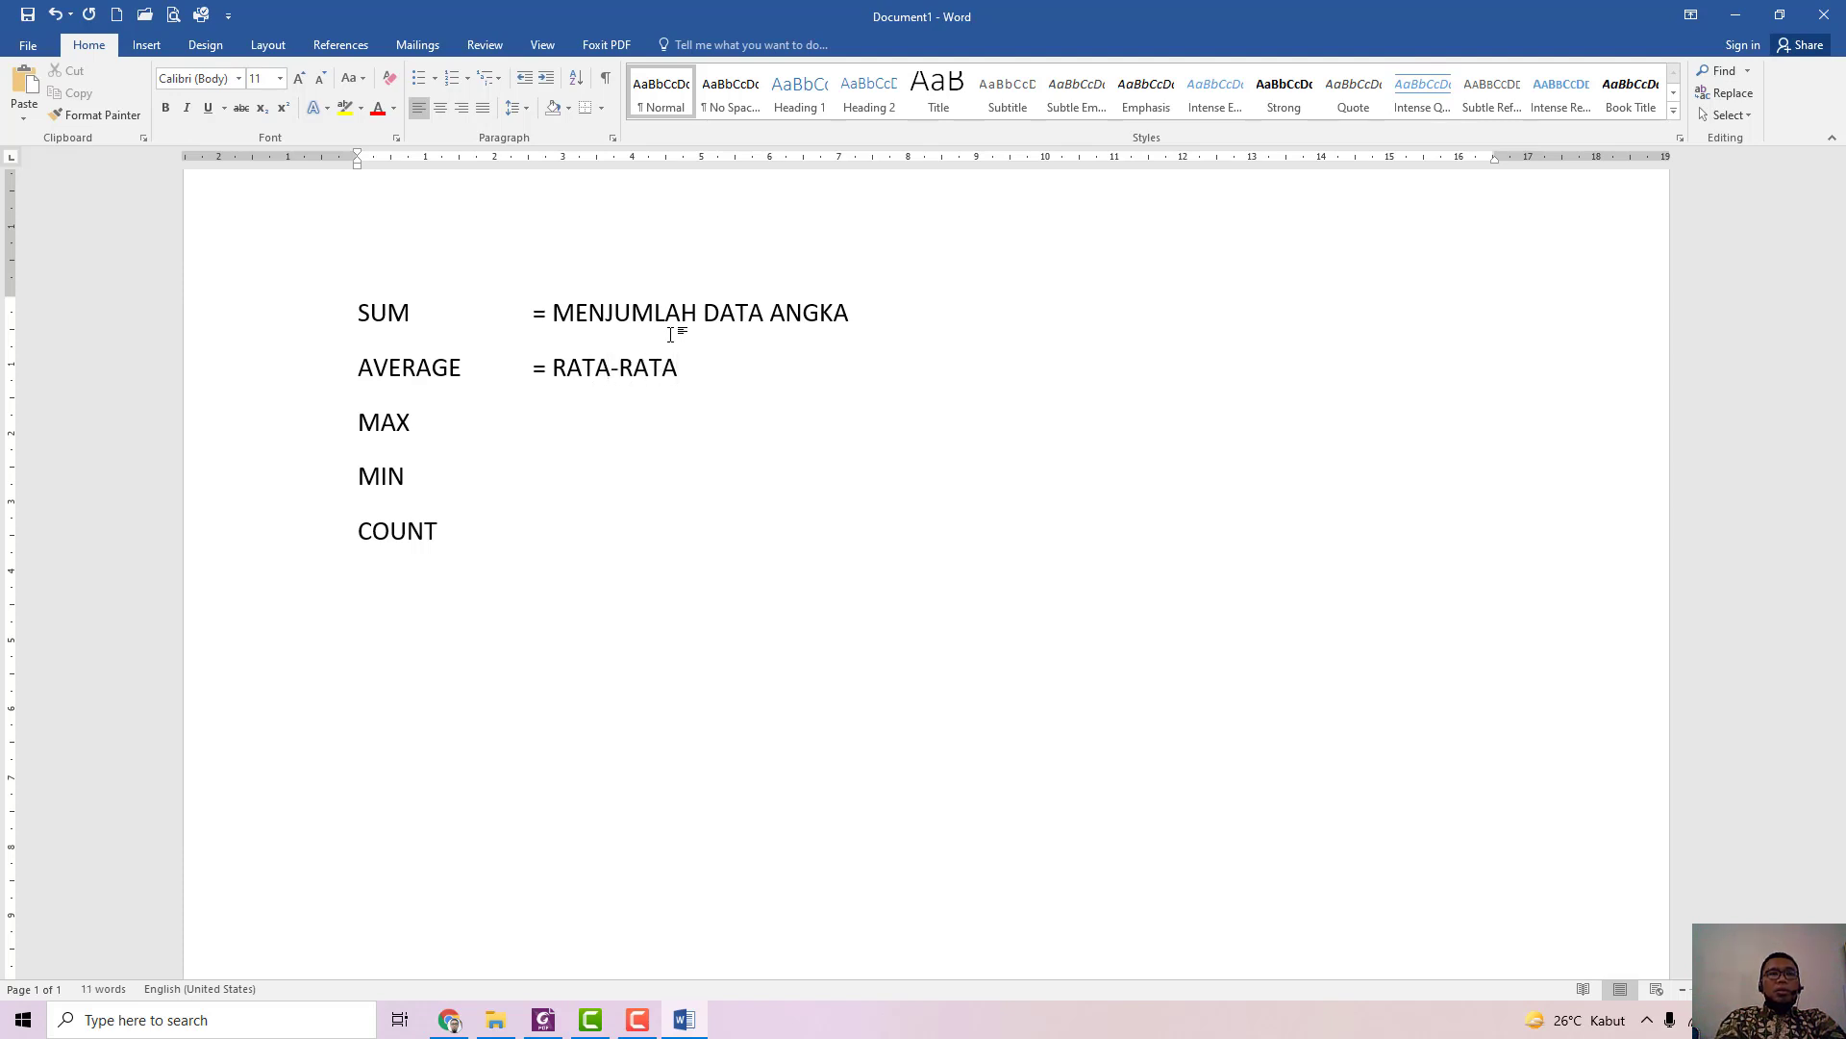
Step: Enter the explanation "= NILAI TERTINGGI" beside MAX, aligned with the explanations above
{"action": "key", "text": "Down"}
{"action": "key", "text": "Tab"}
{"action": "key", "text": "Tab"}
{"action": "type", "text": "= "}
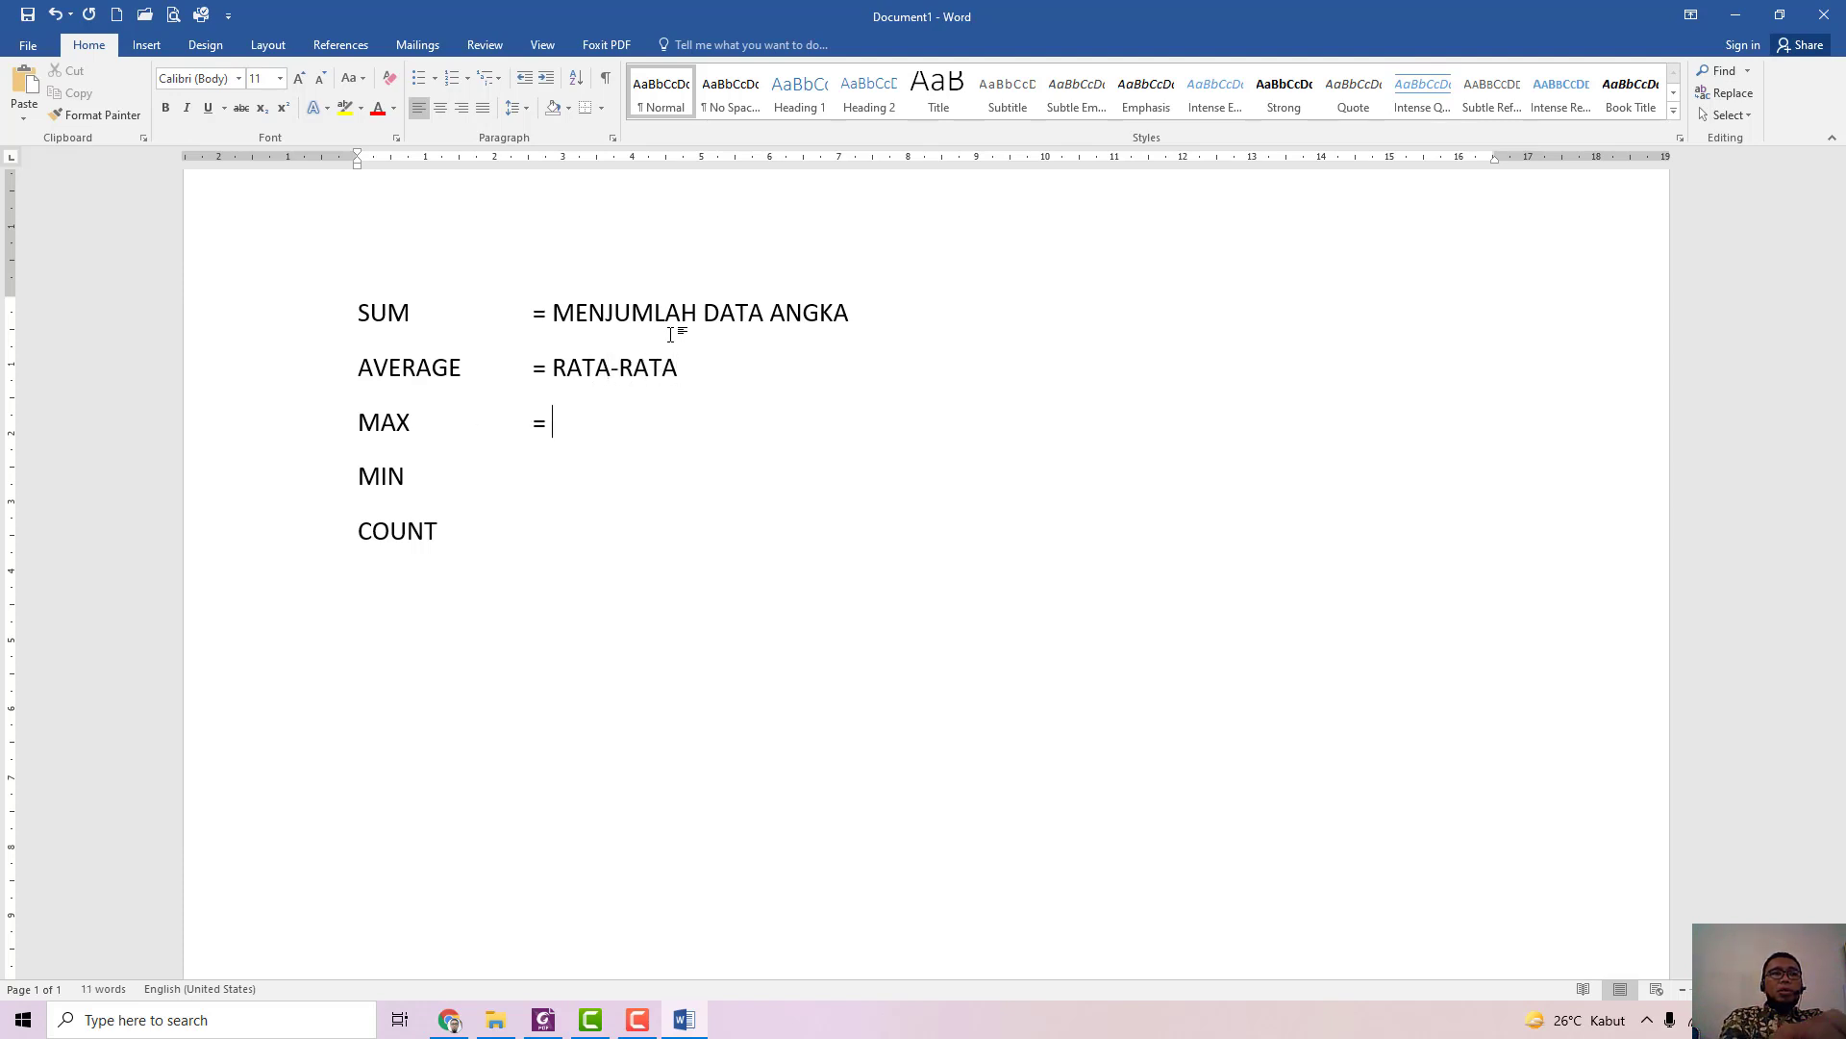
{"action": "type", "text": "NILAI TERTIN"}
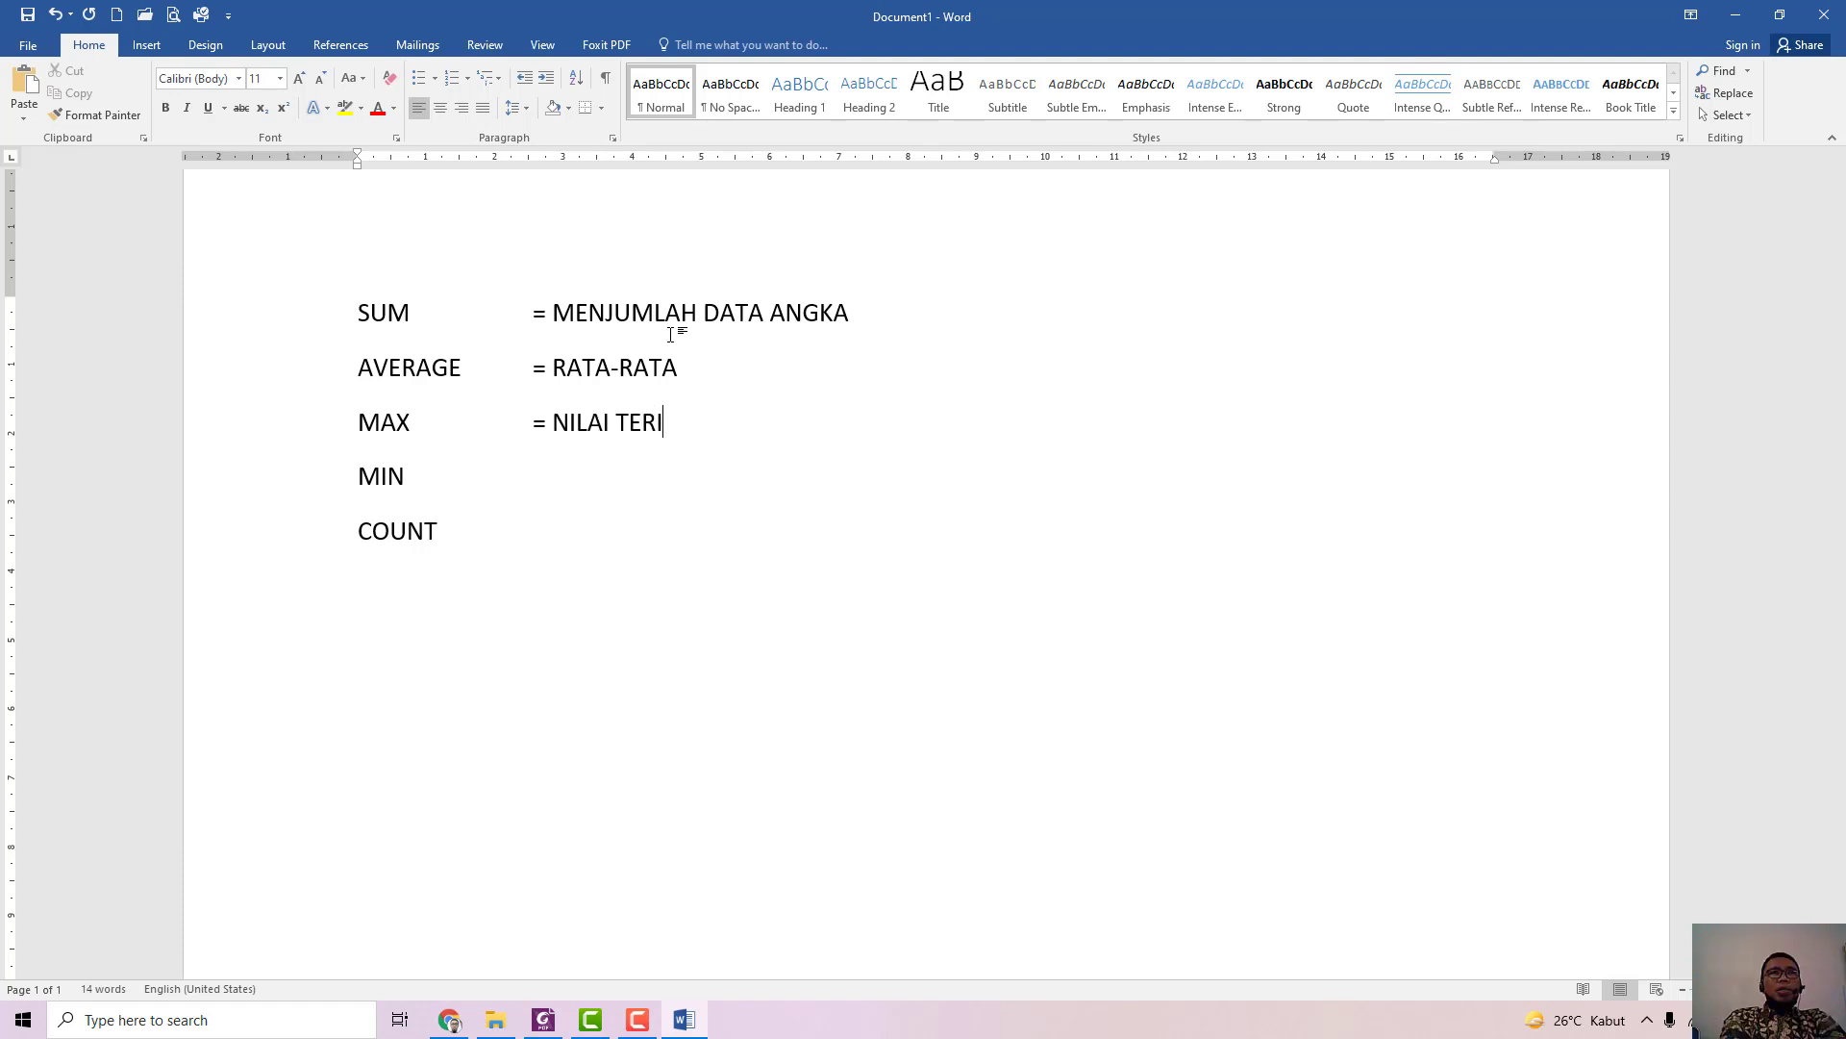
{"action": "key", "text": "BackSpace"}
{"action": "key", "text": "BackSpace"}
{"action": "type", "text": "TINGGI"}
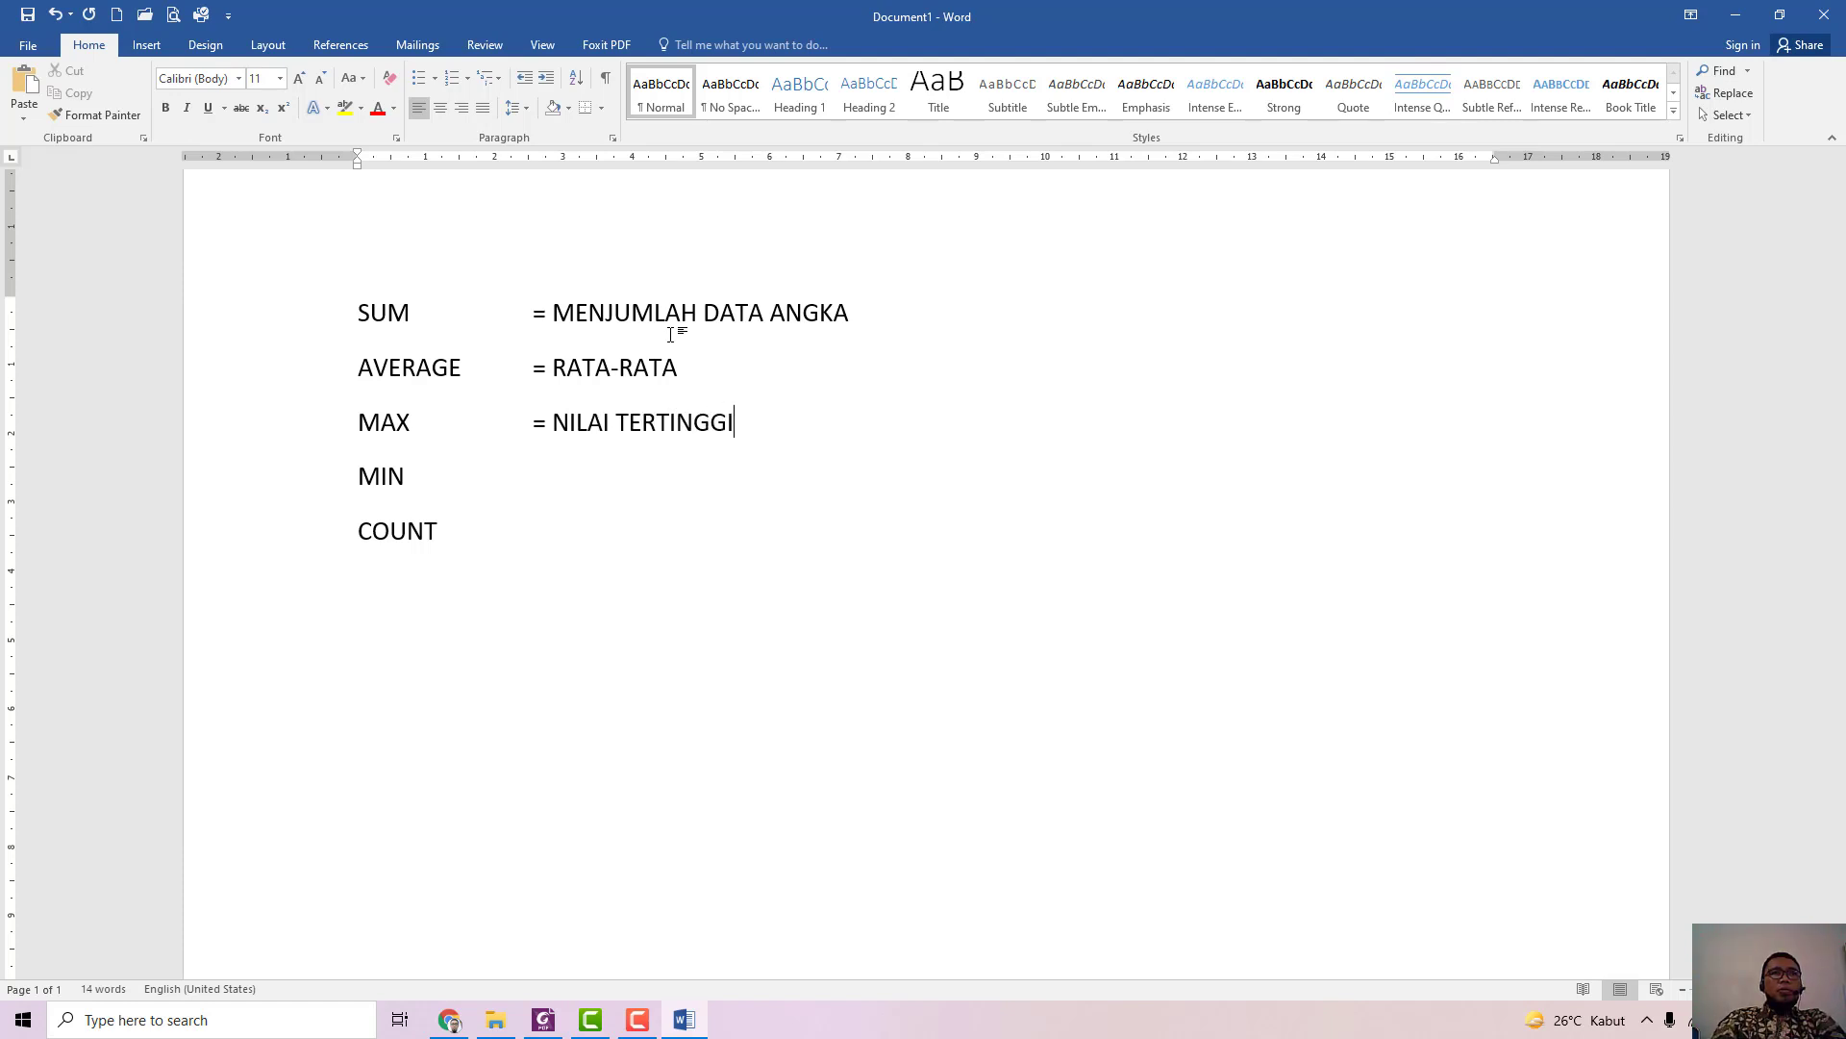
Step: Enter the explanation "= NILAI TERENDAH" beside MIN, aligned with the explanations above
{"action": "key", "text": "Down"}
{"action": "key", "text": "Tab"}
{"action": "key", "text": "Tab"}
{"action": "type", "text": "= NILA"}
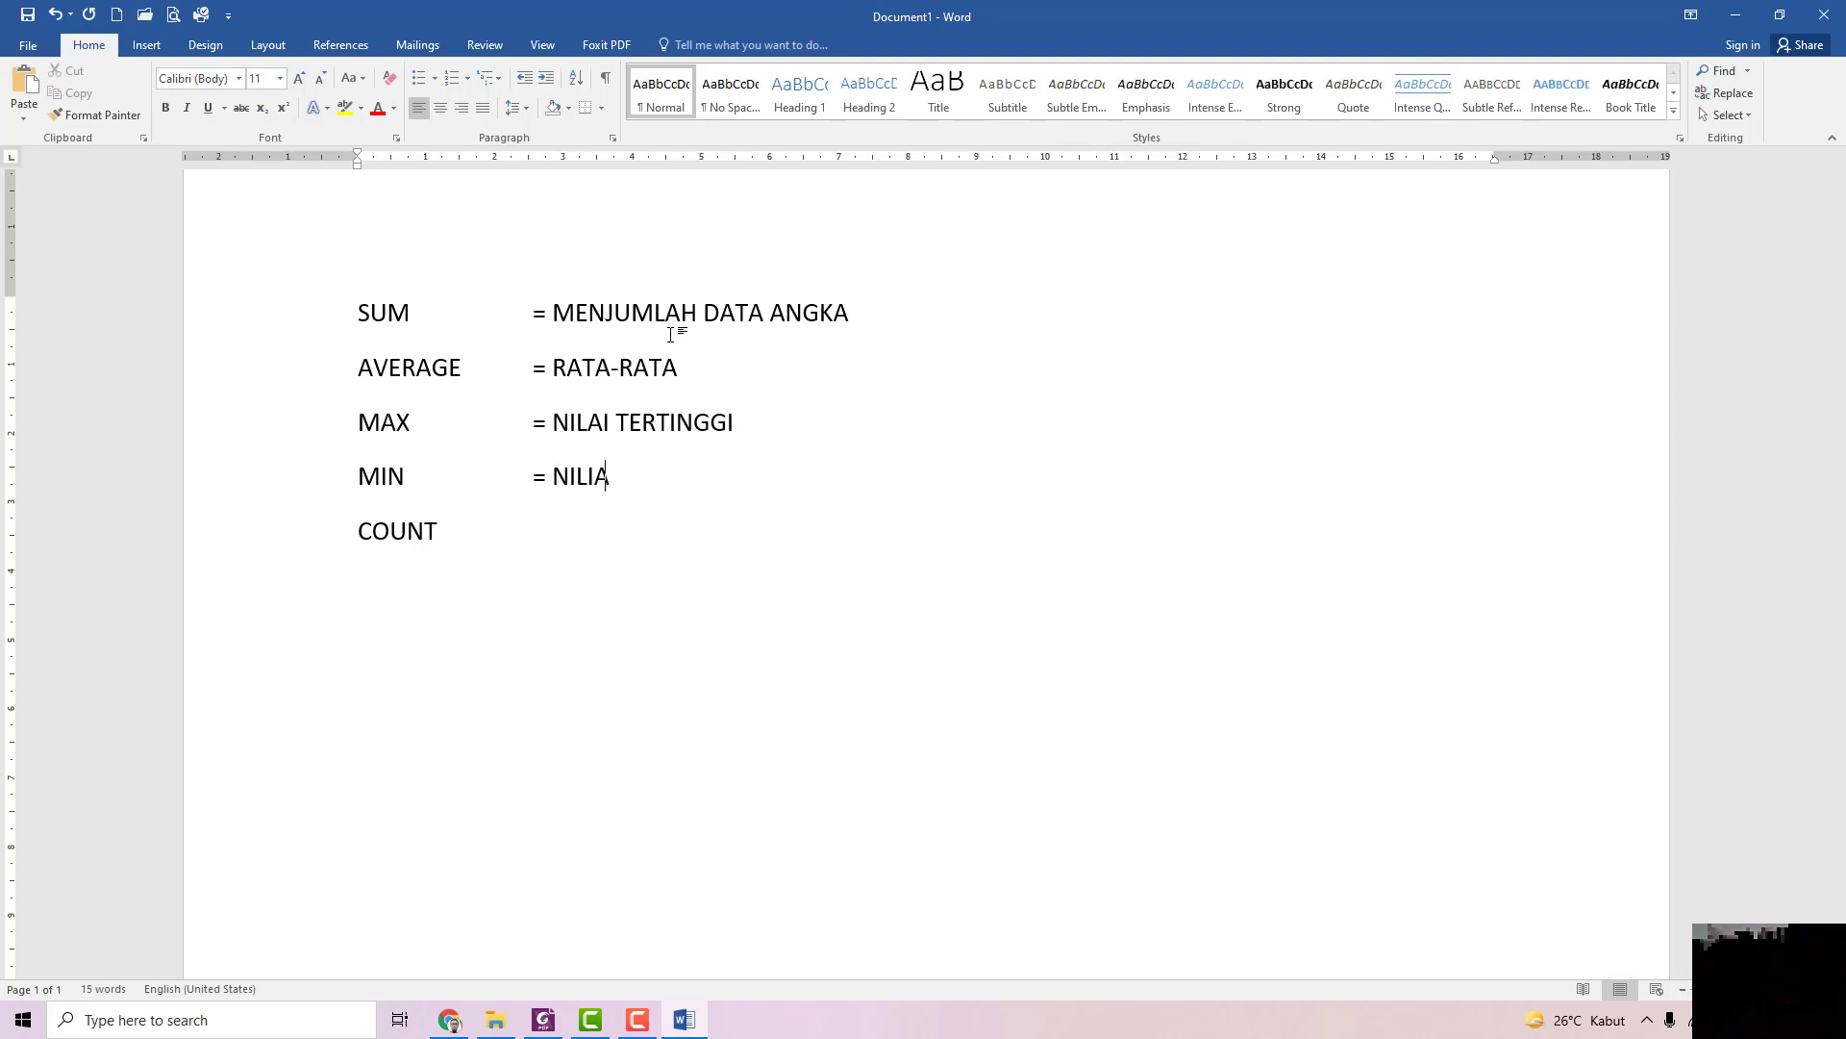
{"action": "type", "text": "I TERENDAH"}
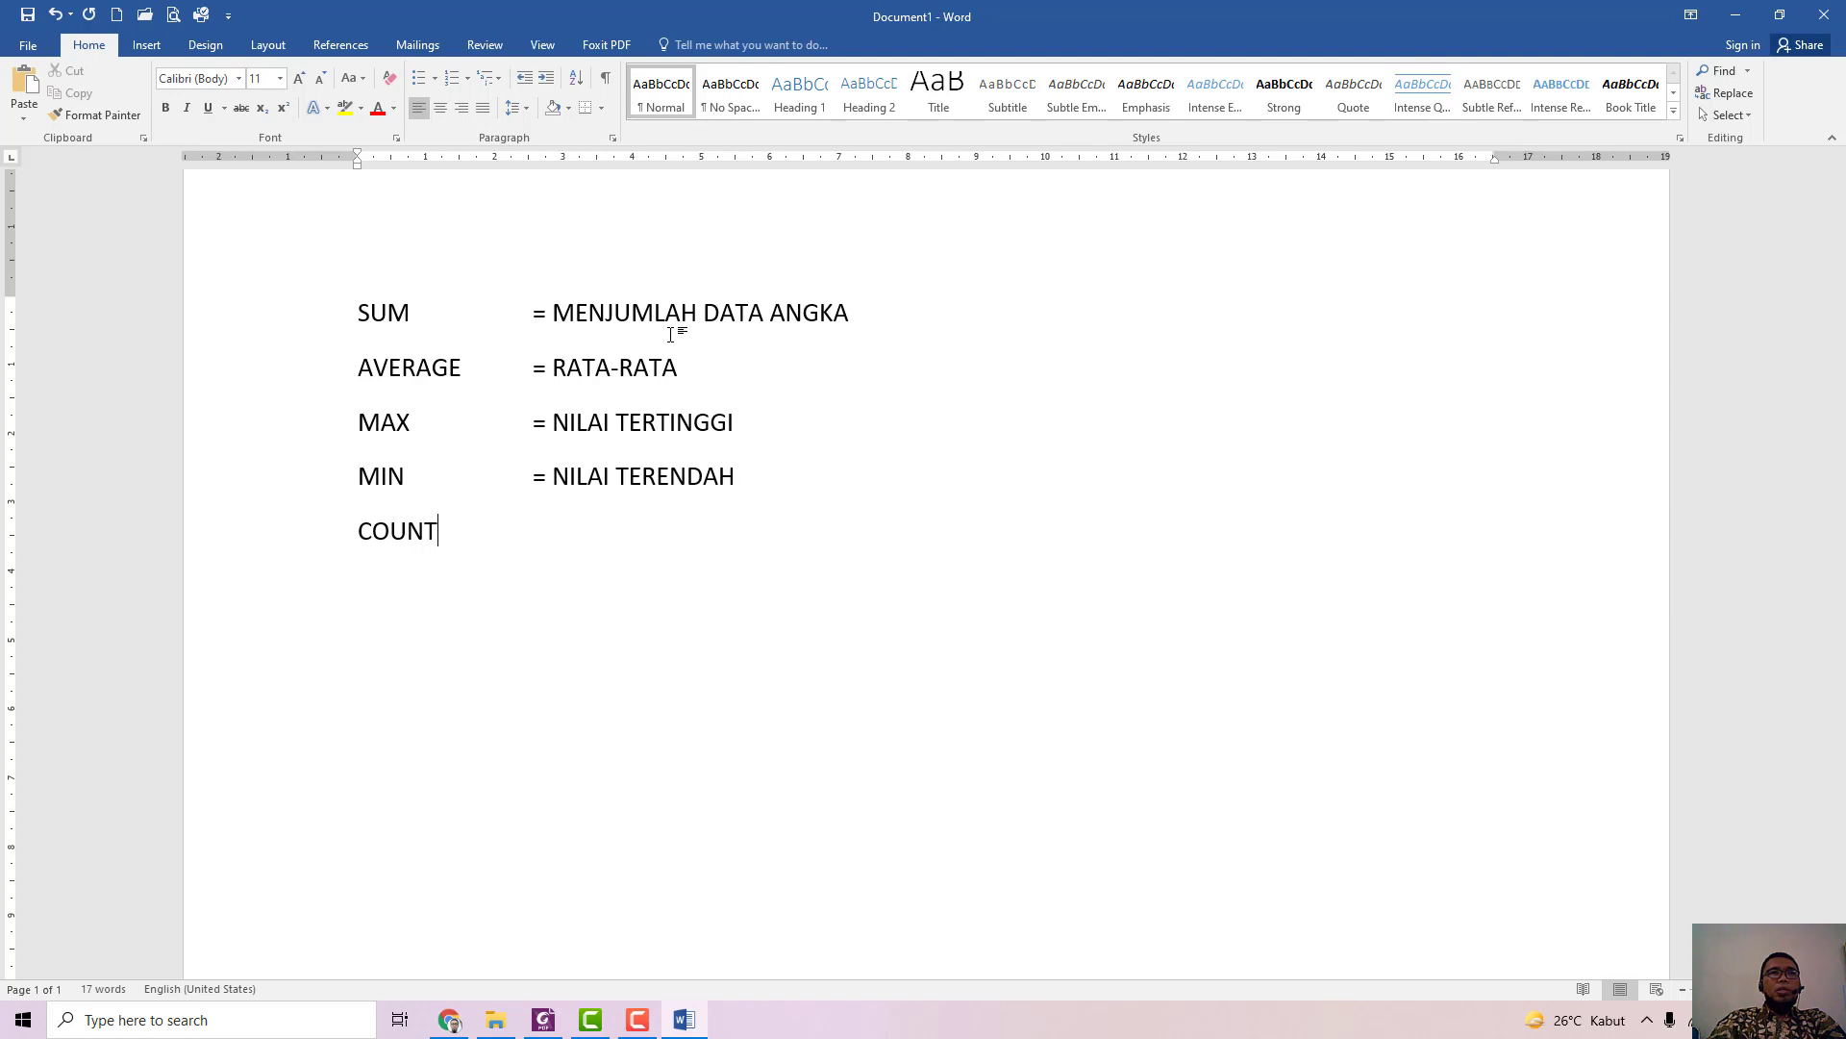
Step: Enter the explanation "= MENJUMLAH DATA TIDAK BERBENTUK ANGKA. MISALNYA JUMLAH BARANG" beside COUNT, aligned with the others
{"action": "key", "text": "Tab"}
{"action": "key", "text": "Tab"}
{"action": "type", "text": "= "}
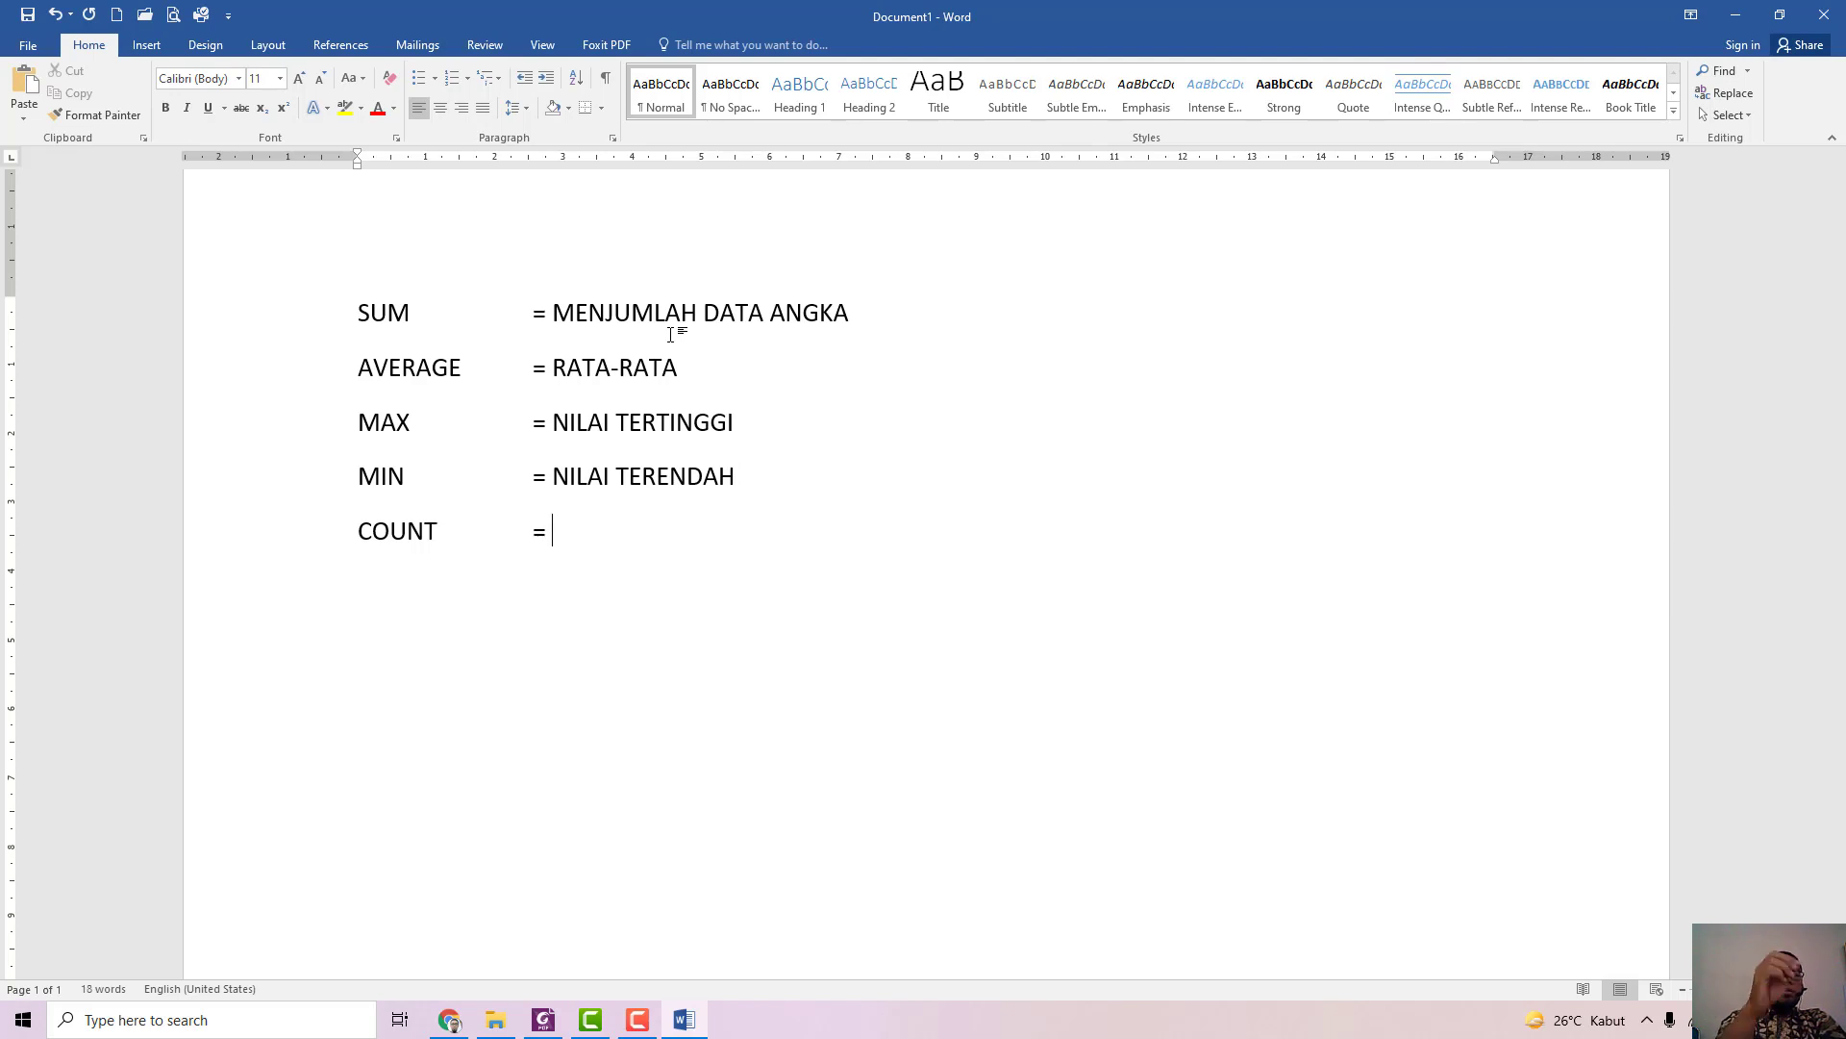
{"action": "type", "text": "MENJ"}
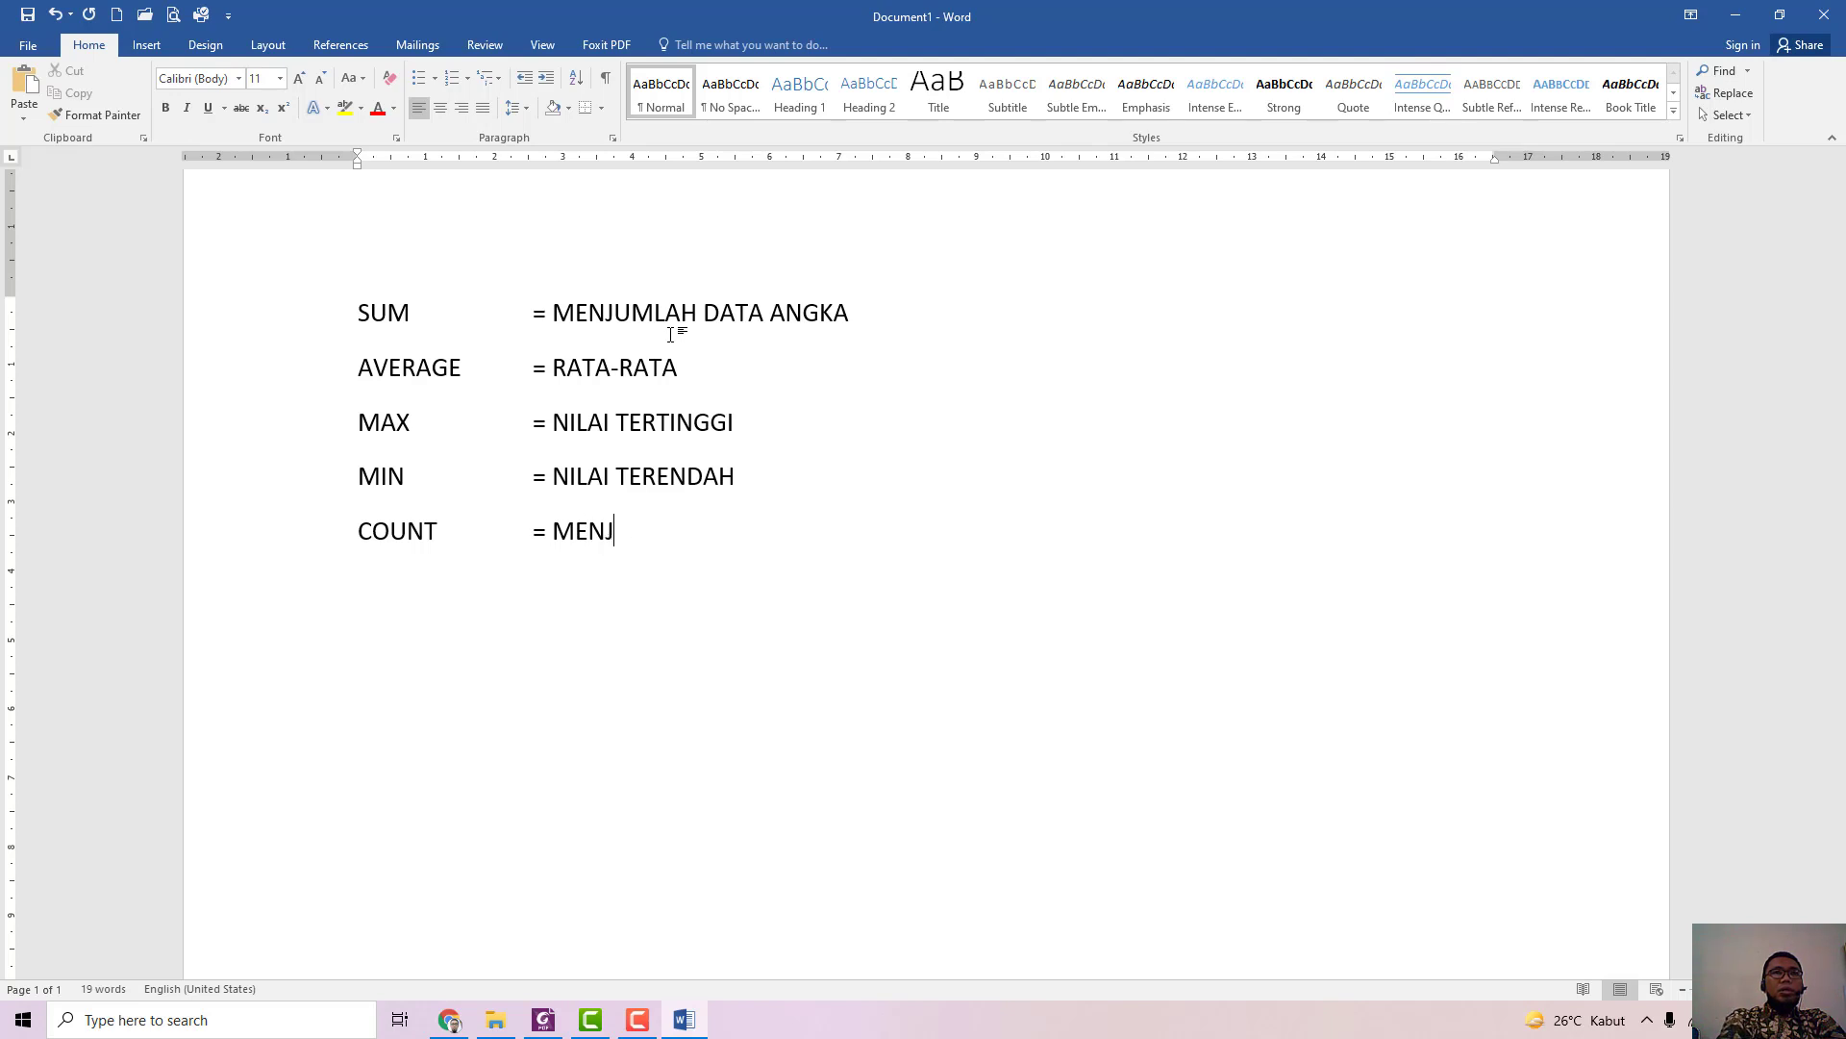
{"action": "type", "text": "UMLAH DATA"}
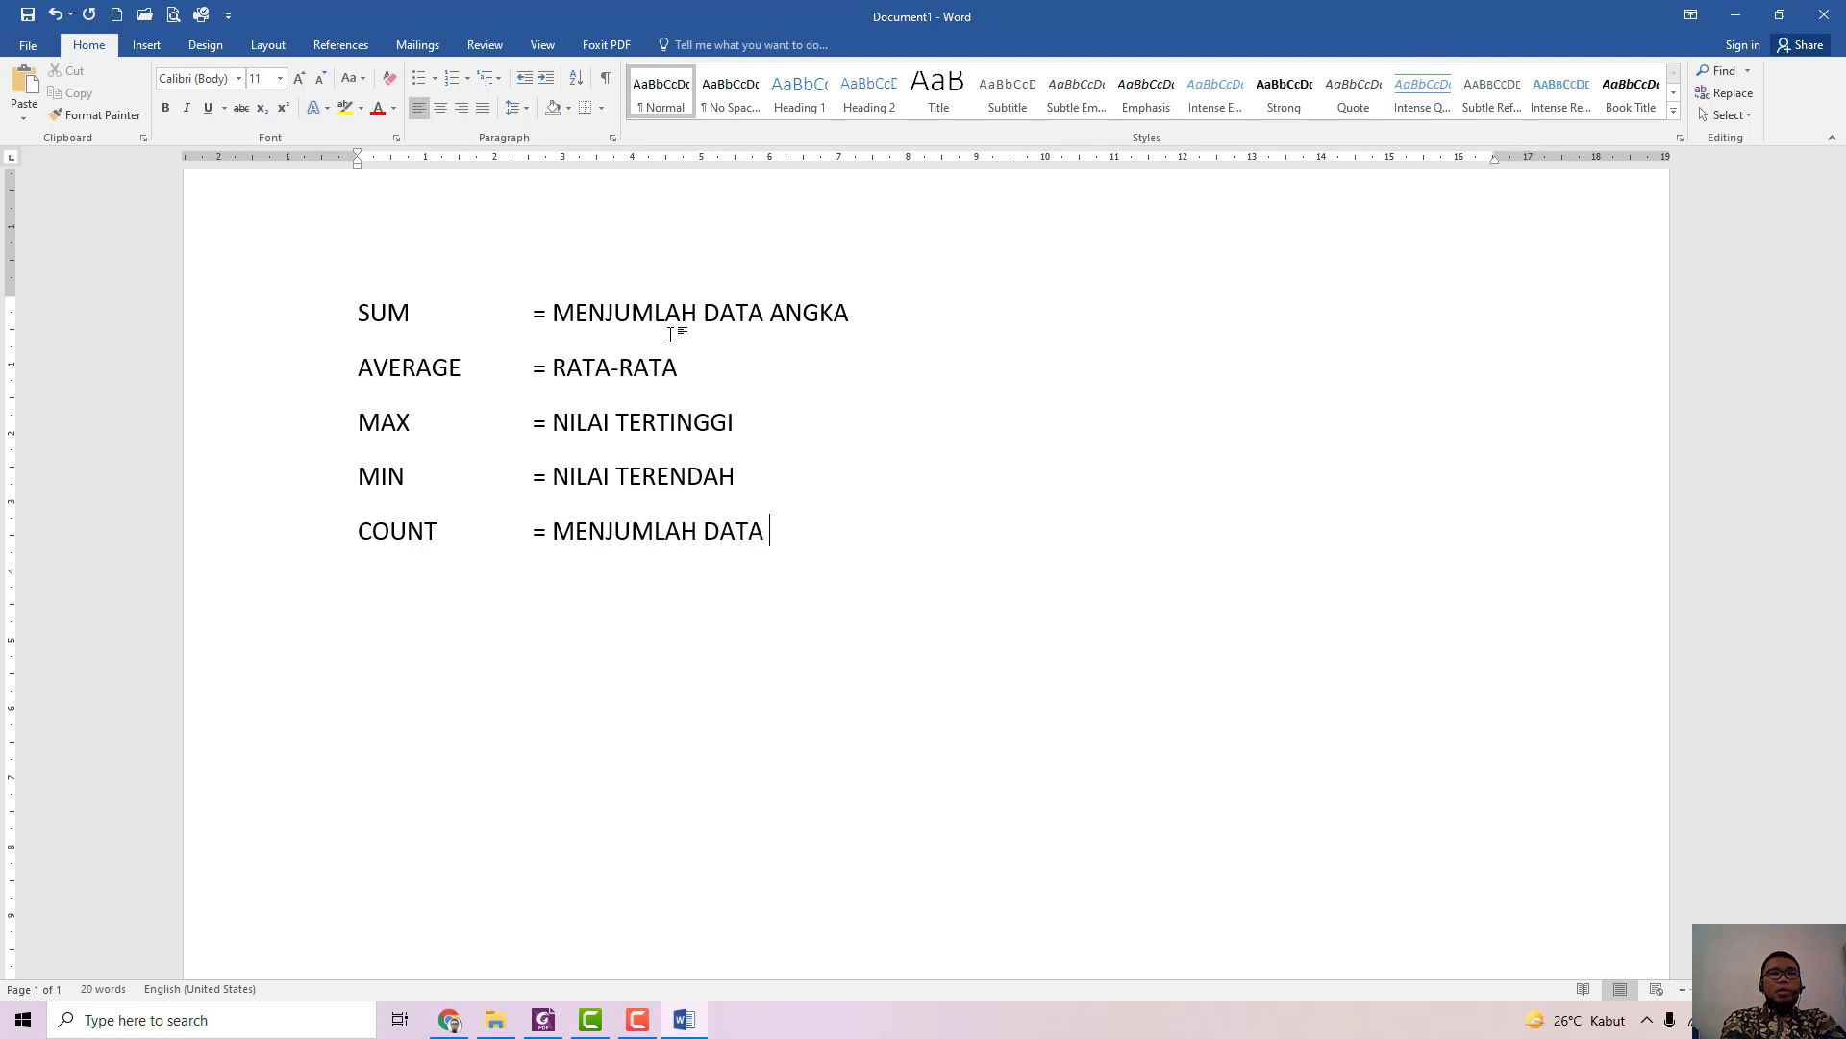
{"action": "type", "text": " TIDAK BER"}
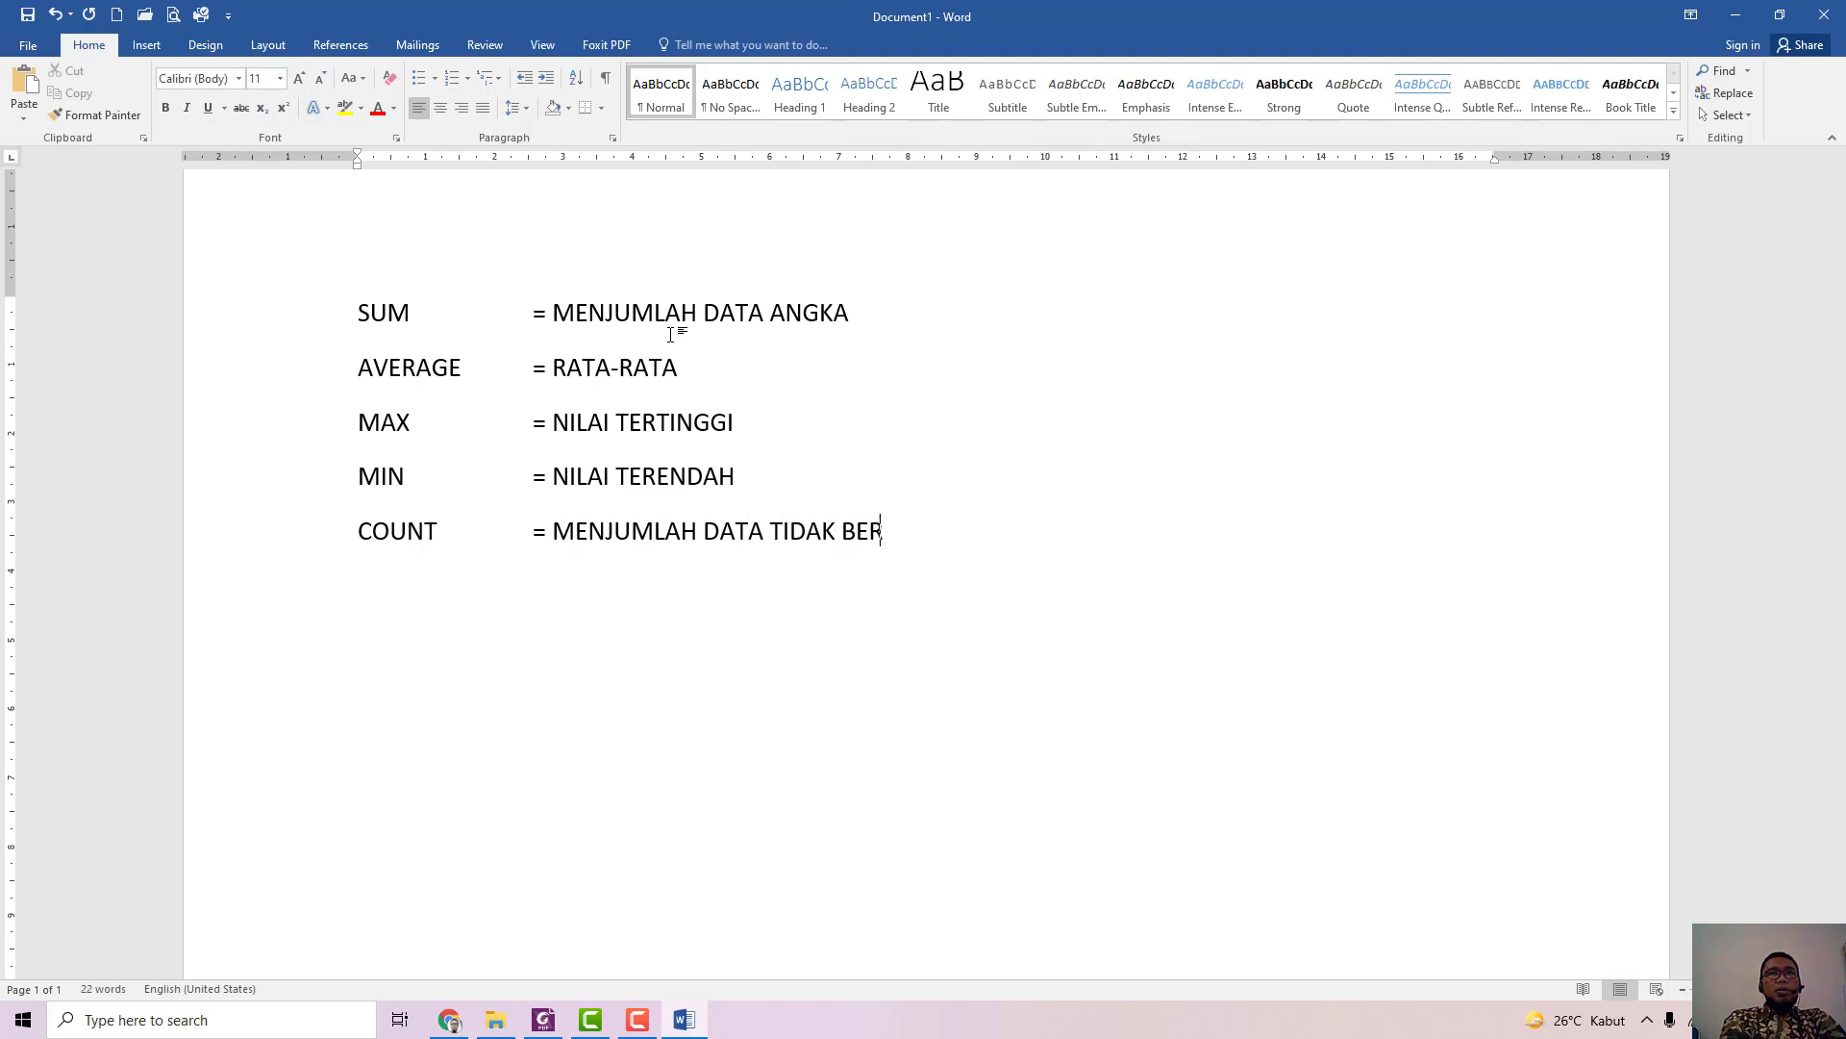
{"action": "type", "text": "GENTUK"}
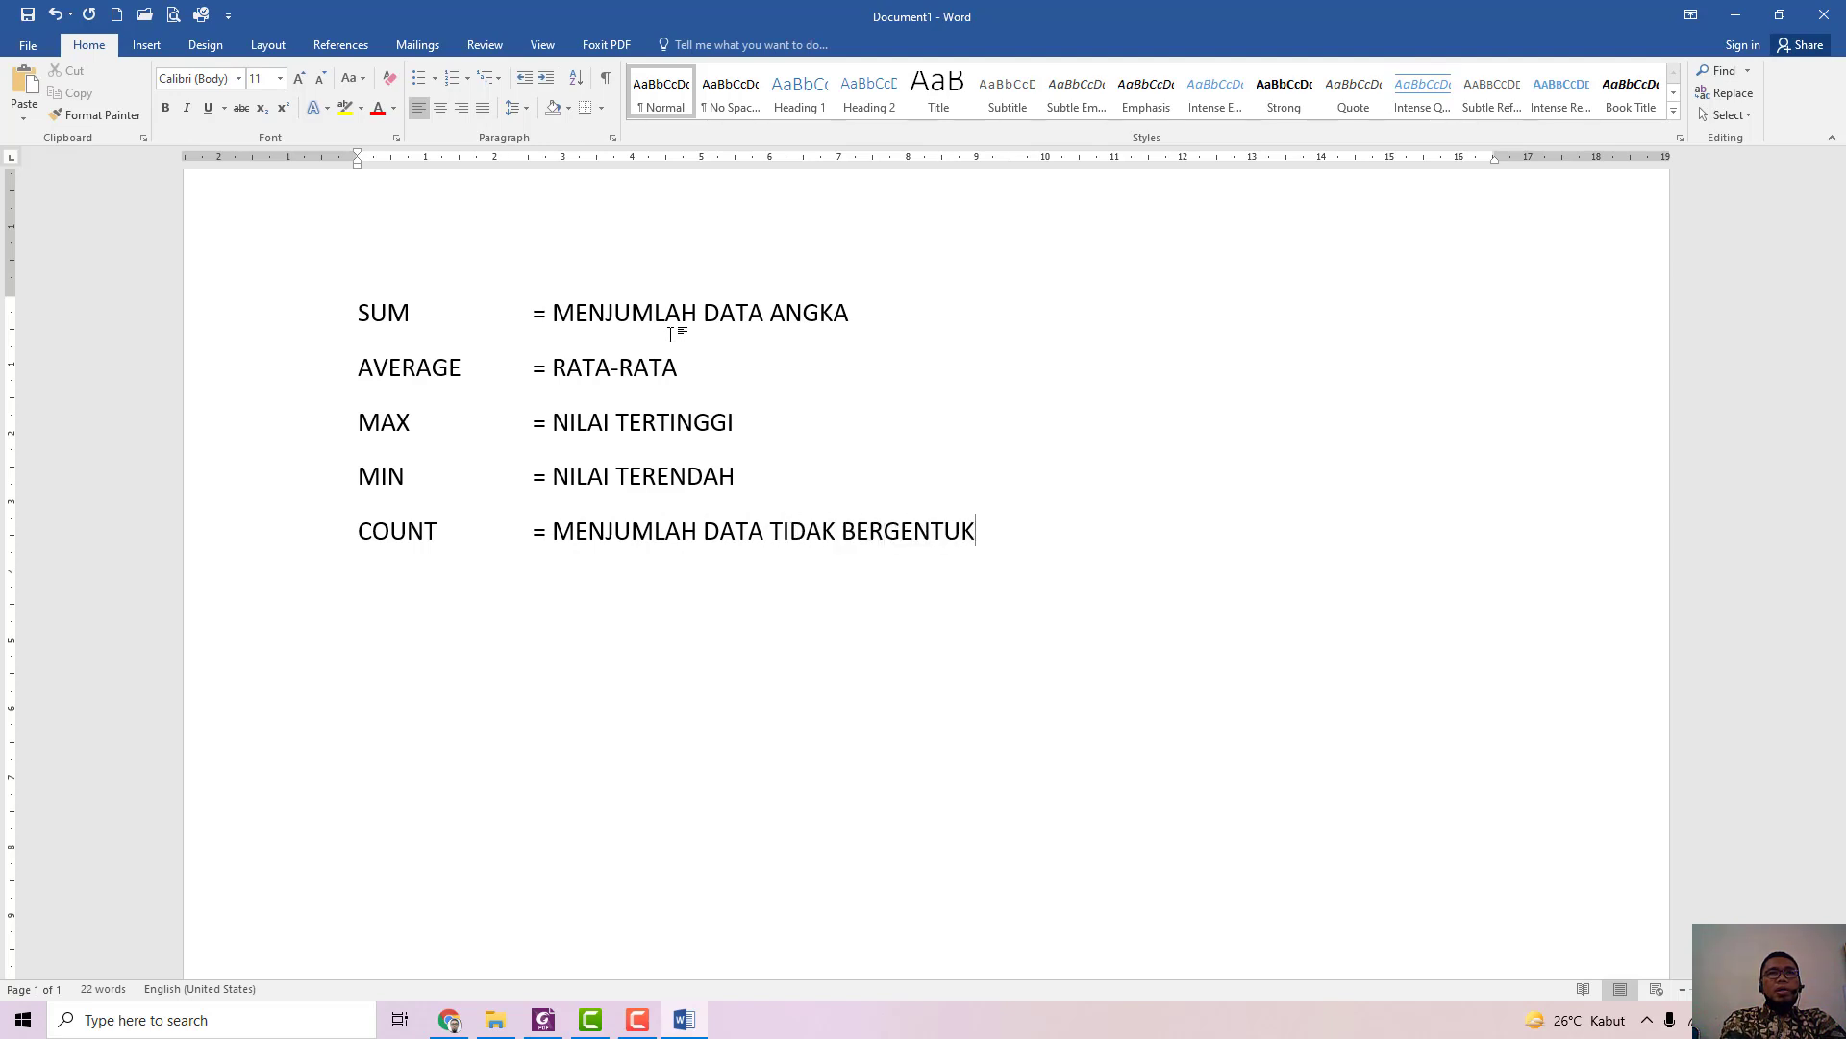
{"action": "key", "text": "BackSpace"}
{"action": "key", "text": "BackSpace"}
{"action": "key", "text": "BackSpace"}
{"action": "key", "text": "BackSpace"}
{"action": "key", "text": "BackSpace"}
{"action": "key", "text": "BackSpace"}
{"action": "type", "text": "BENTUK ANGKA"}
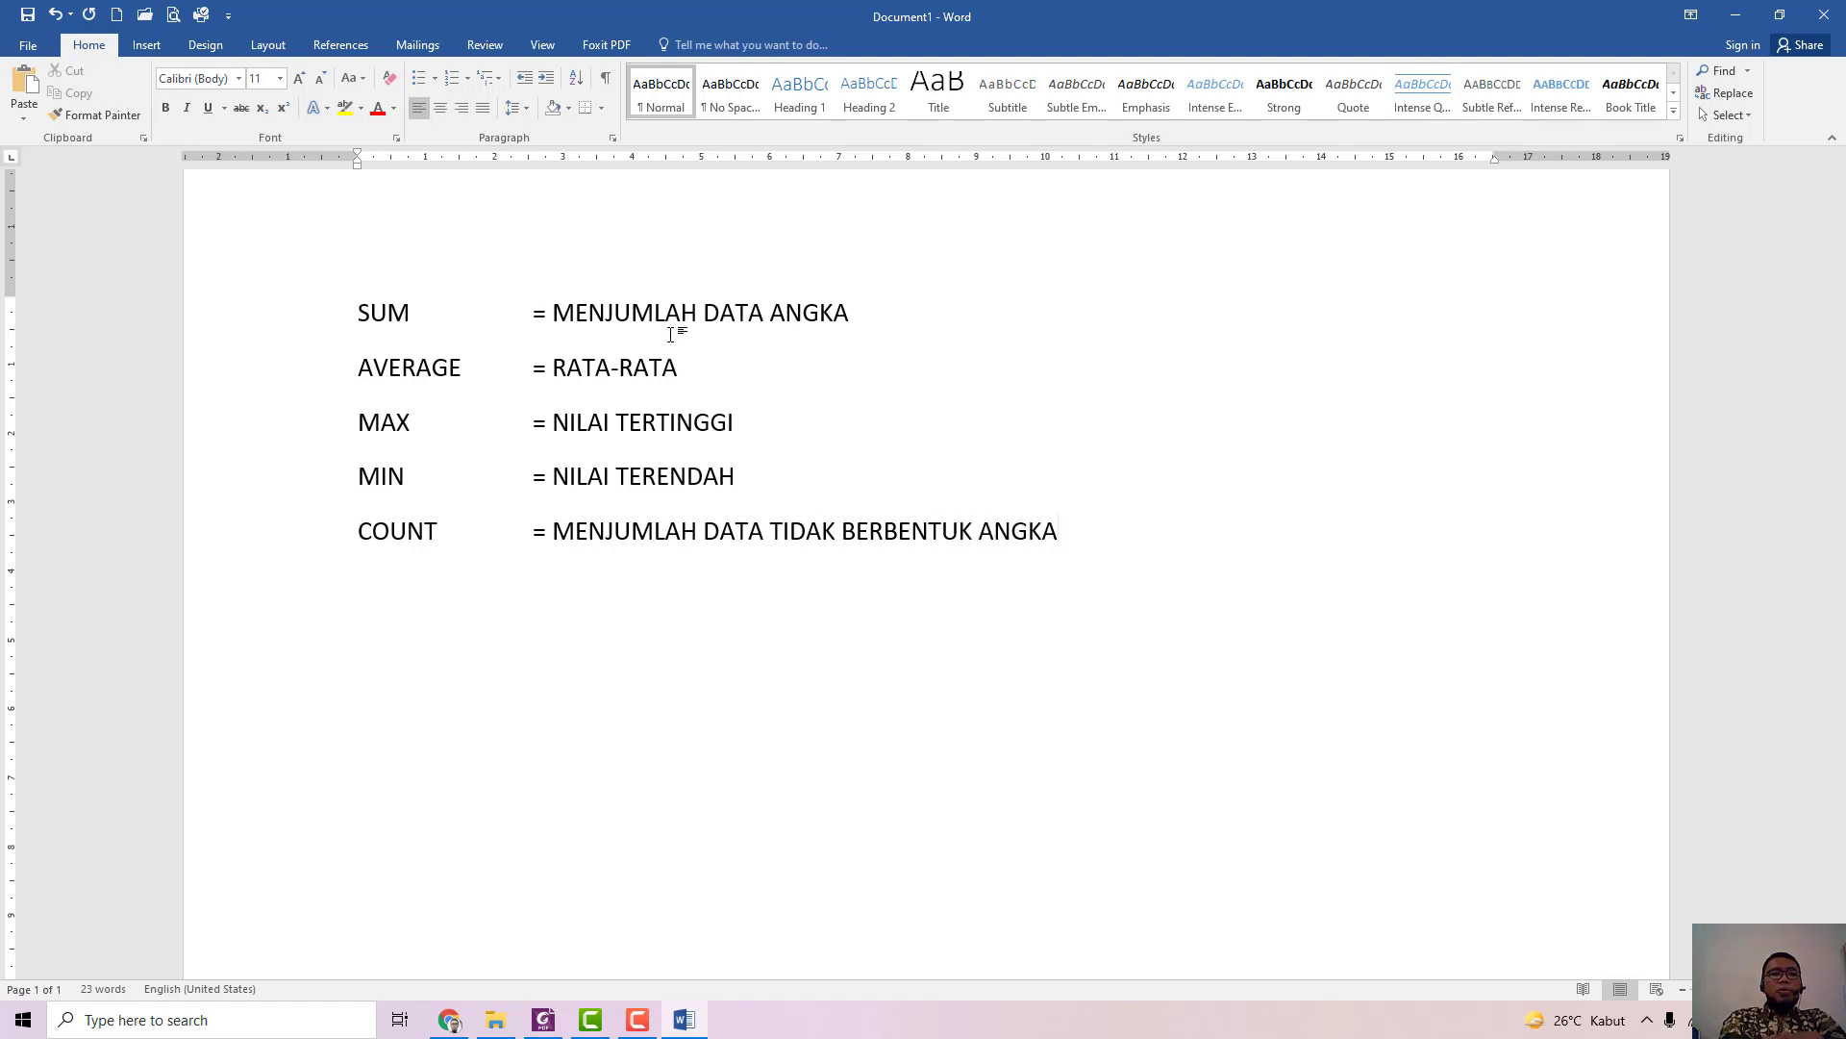
{"action": "type", "text": ". MISALNYA "}
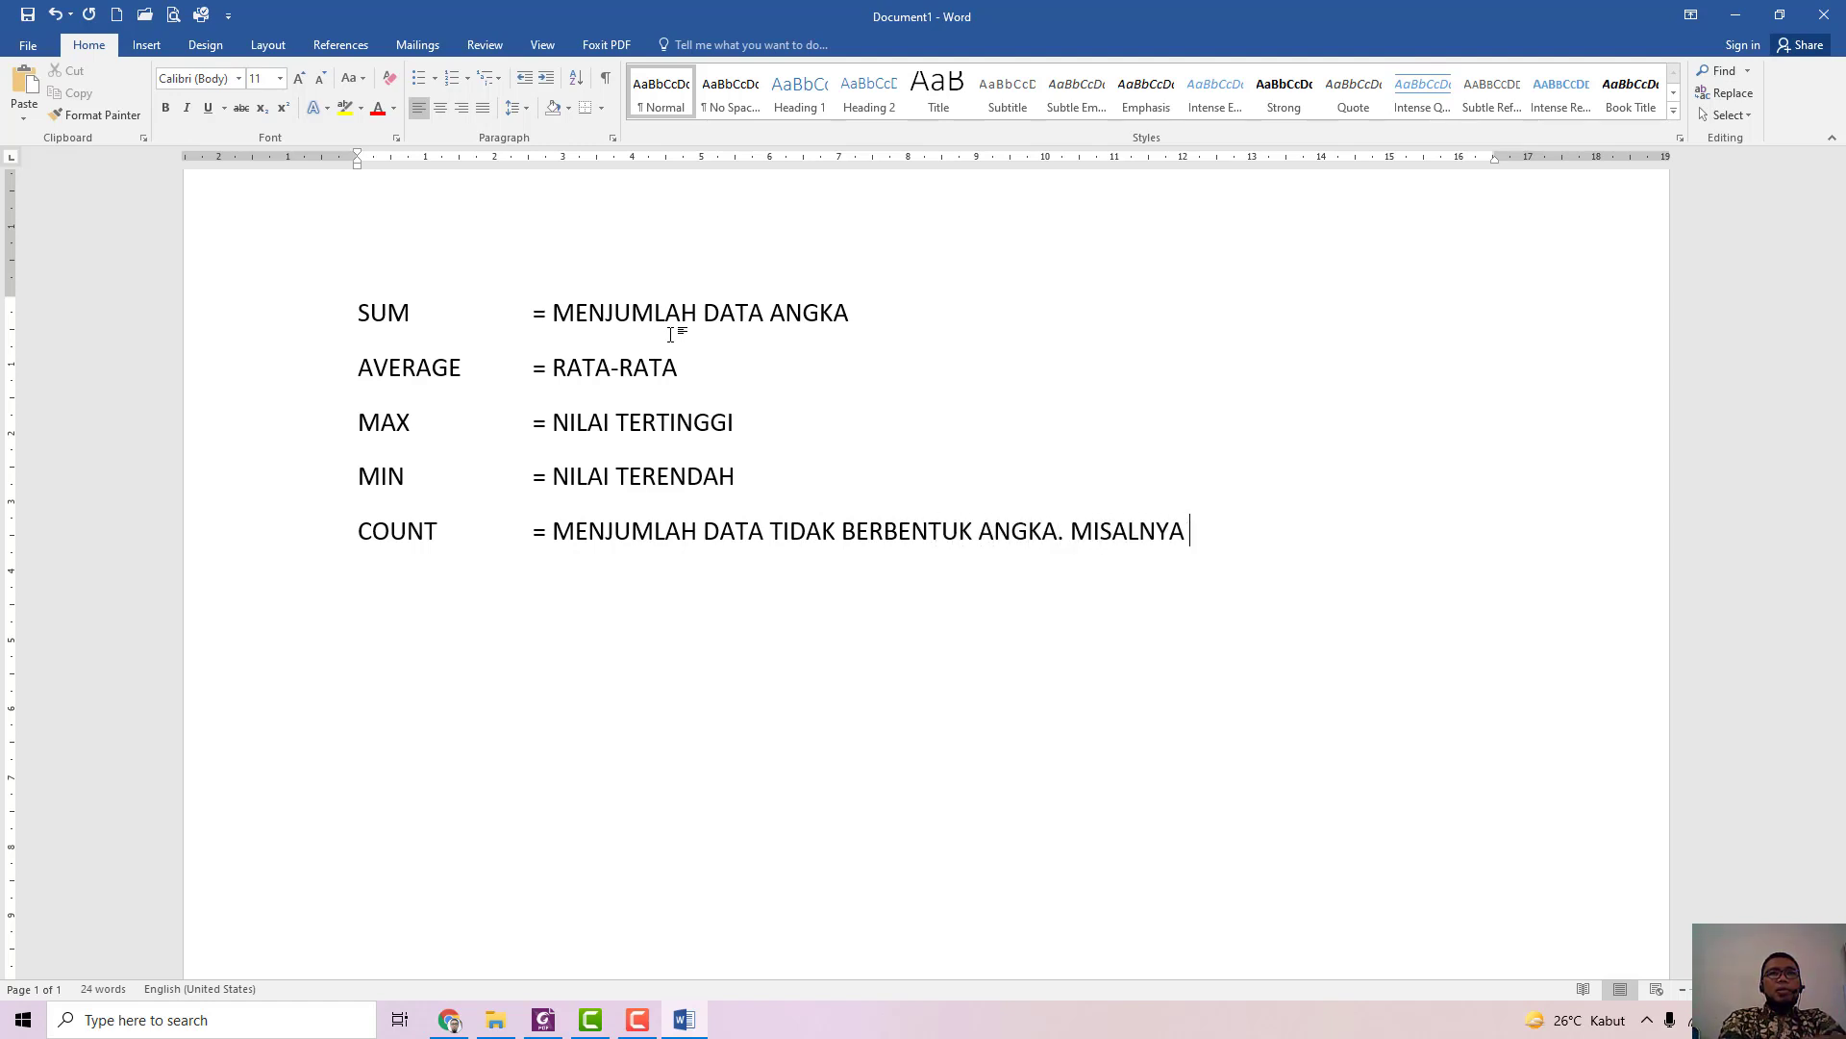
{"action": "type", "text": "JUMLAH BARANG"}
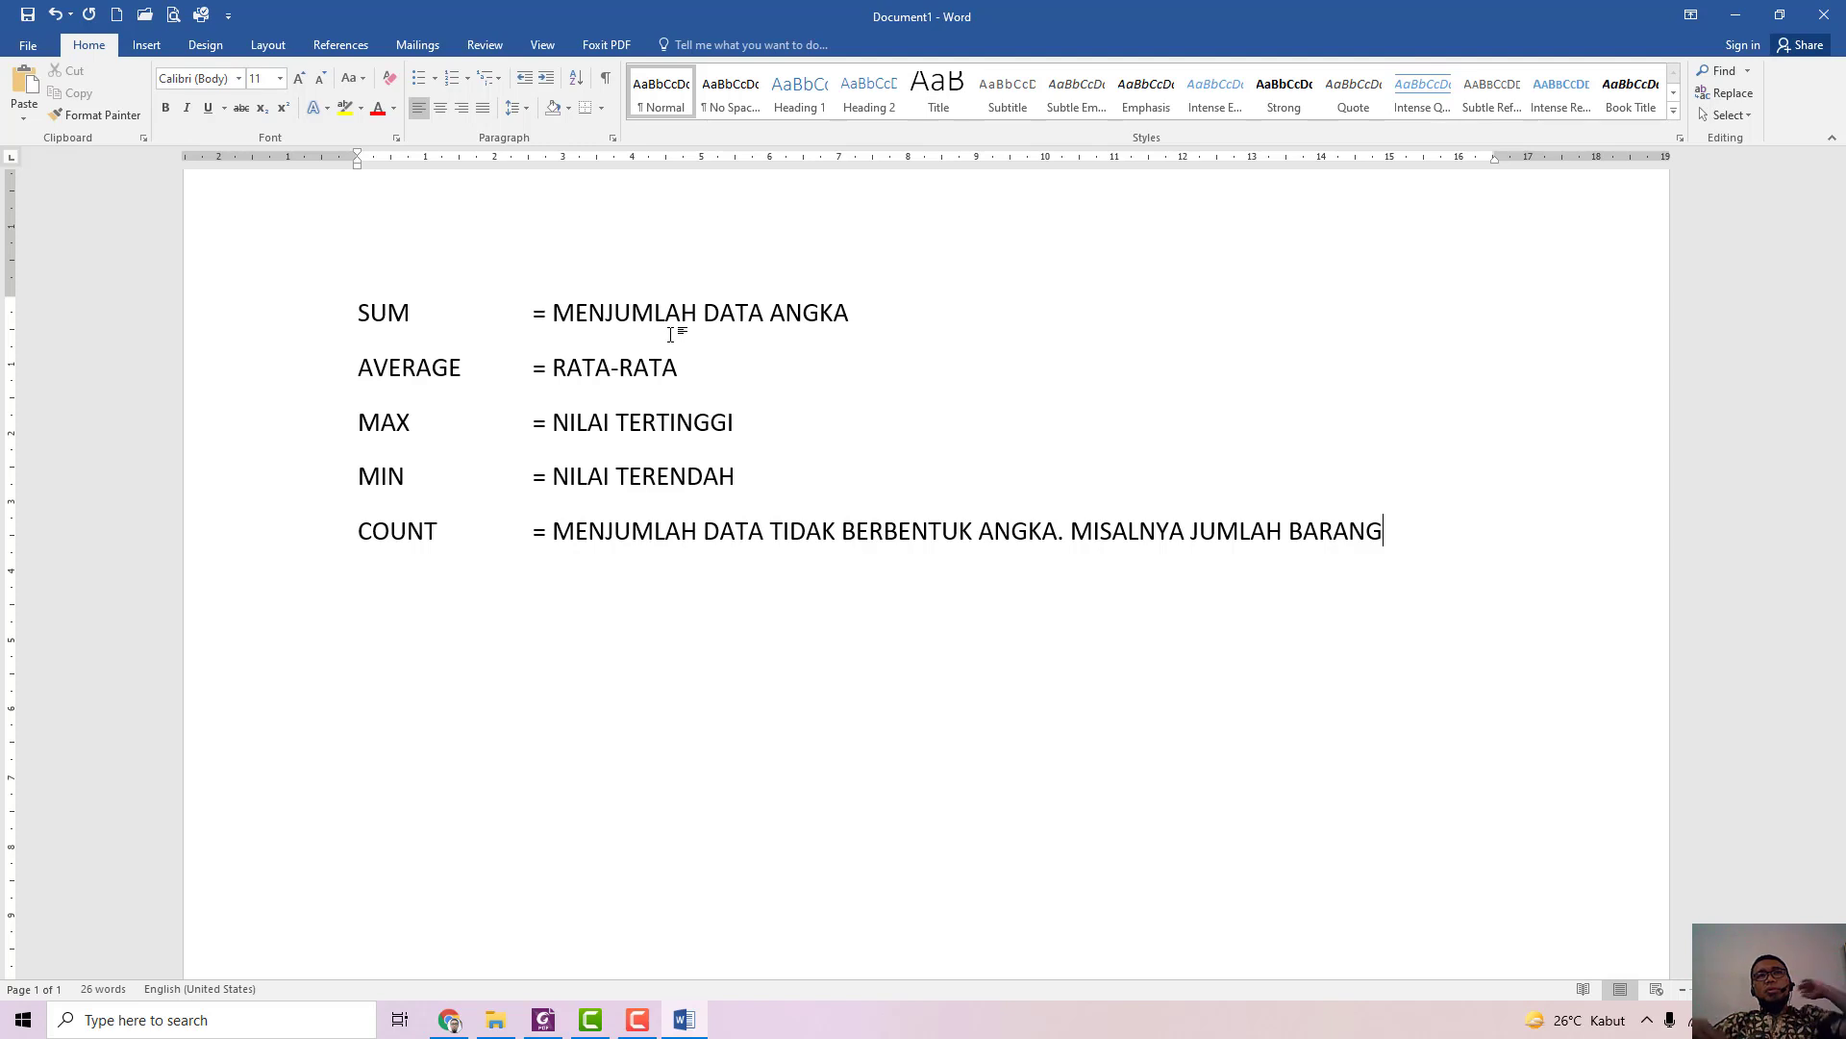
Step: Start Excel 2016 and create a blank workbook
{"action": "left_click", "coordinate": [129, 1015]}
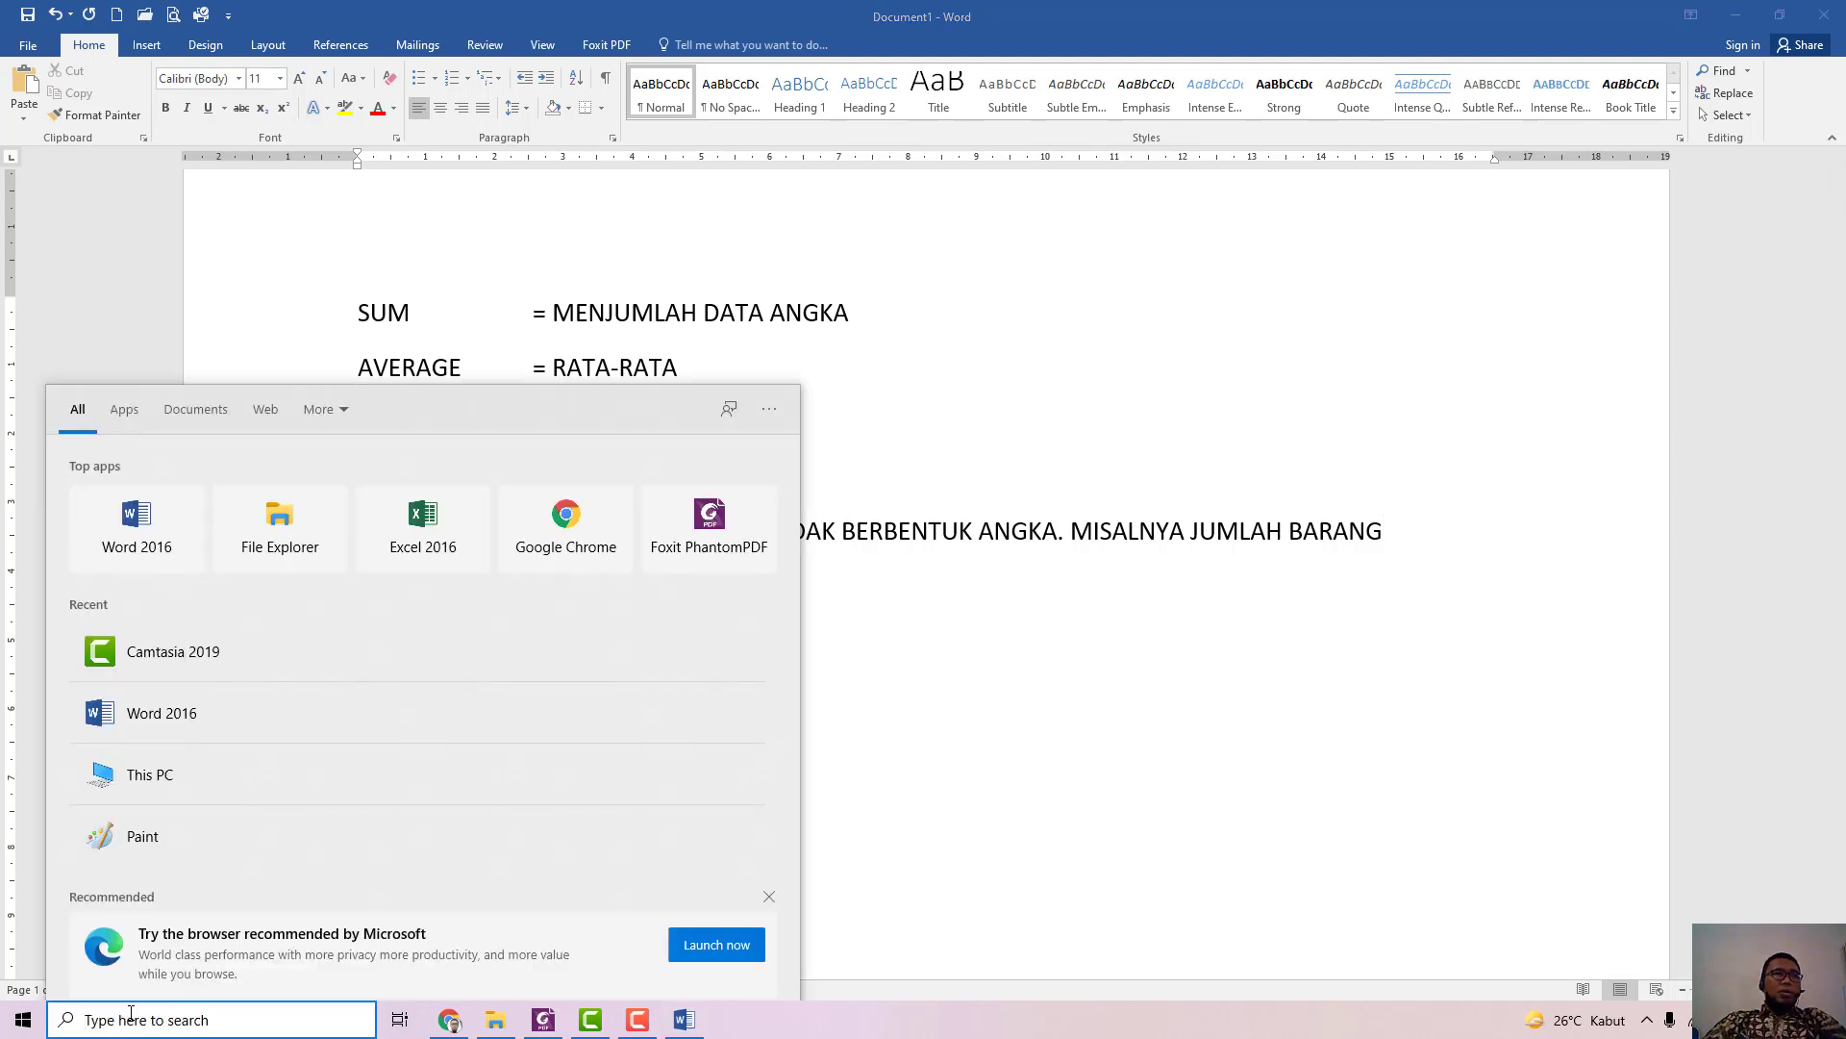
{"action": "left_click", "coordinate": [401, 555]}
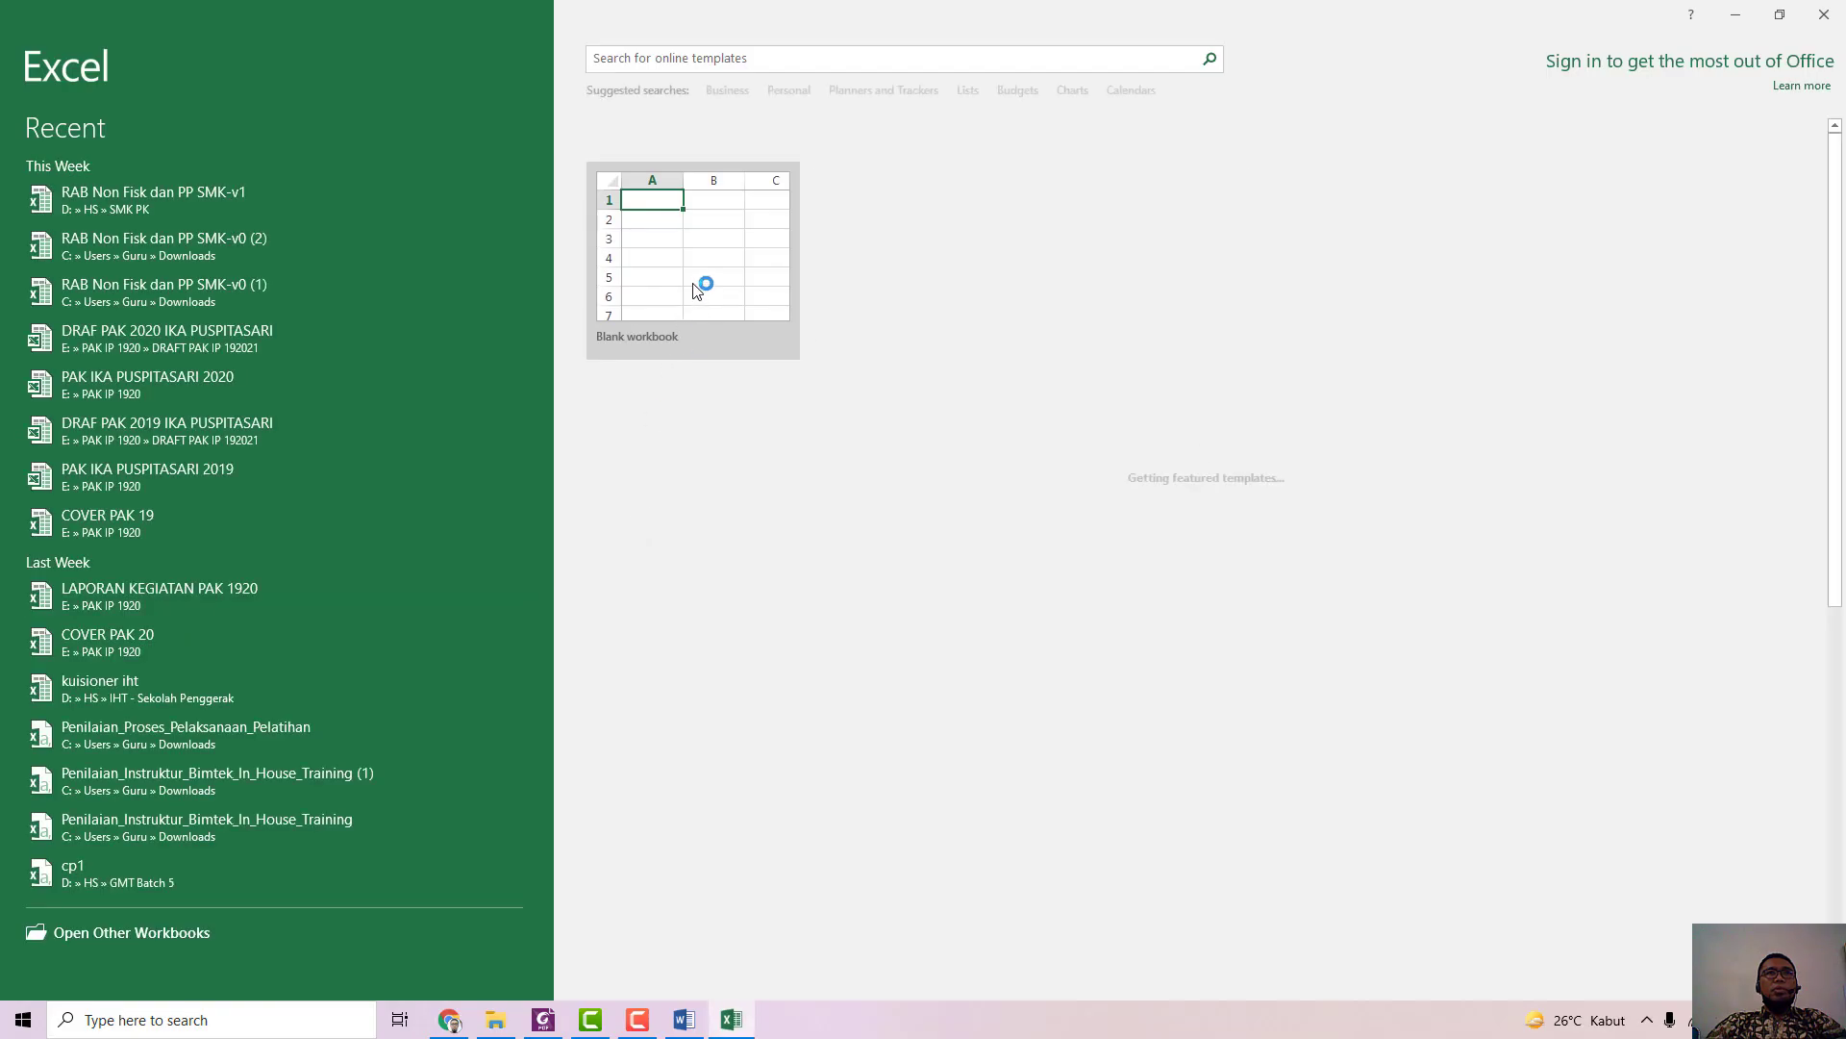
{"action": "left_click", "coordinate": [703, 308]}
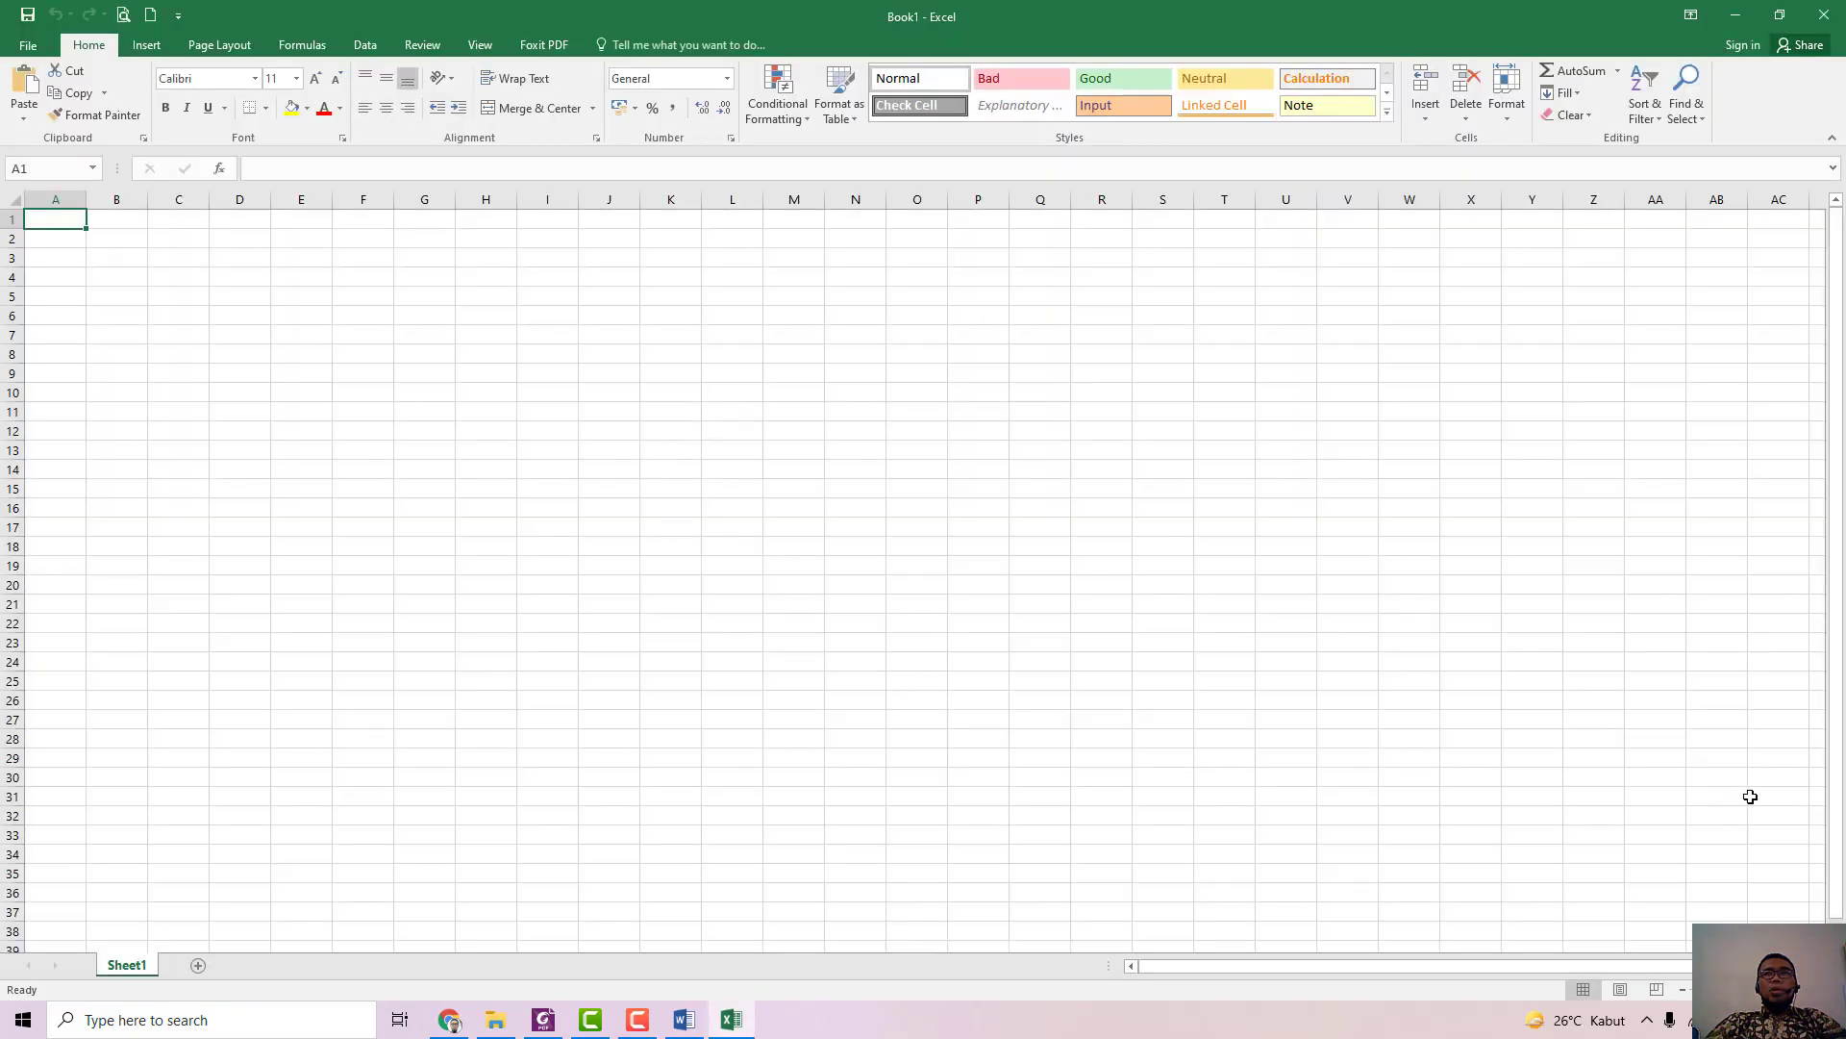
{"action": "scroll", "coordinate": [914, 577], "scroll_direction": "up", "scroll_amount": 6, "text": "ctrl"}
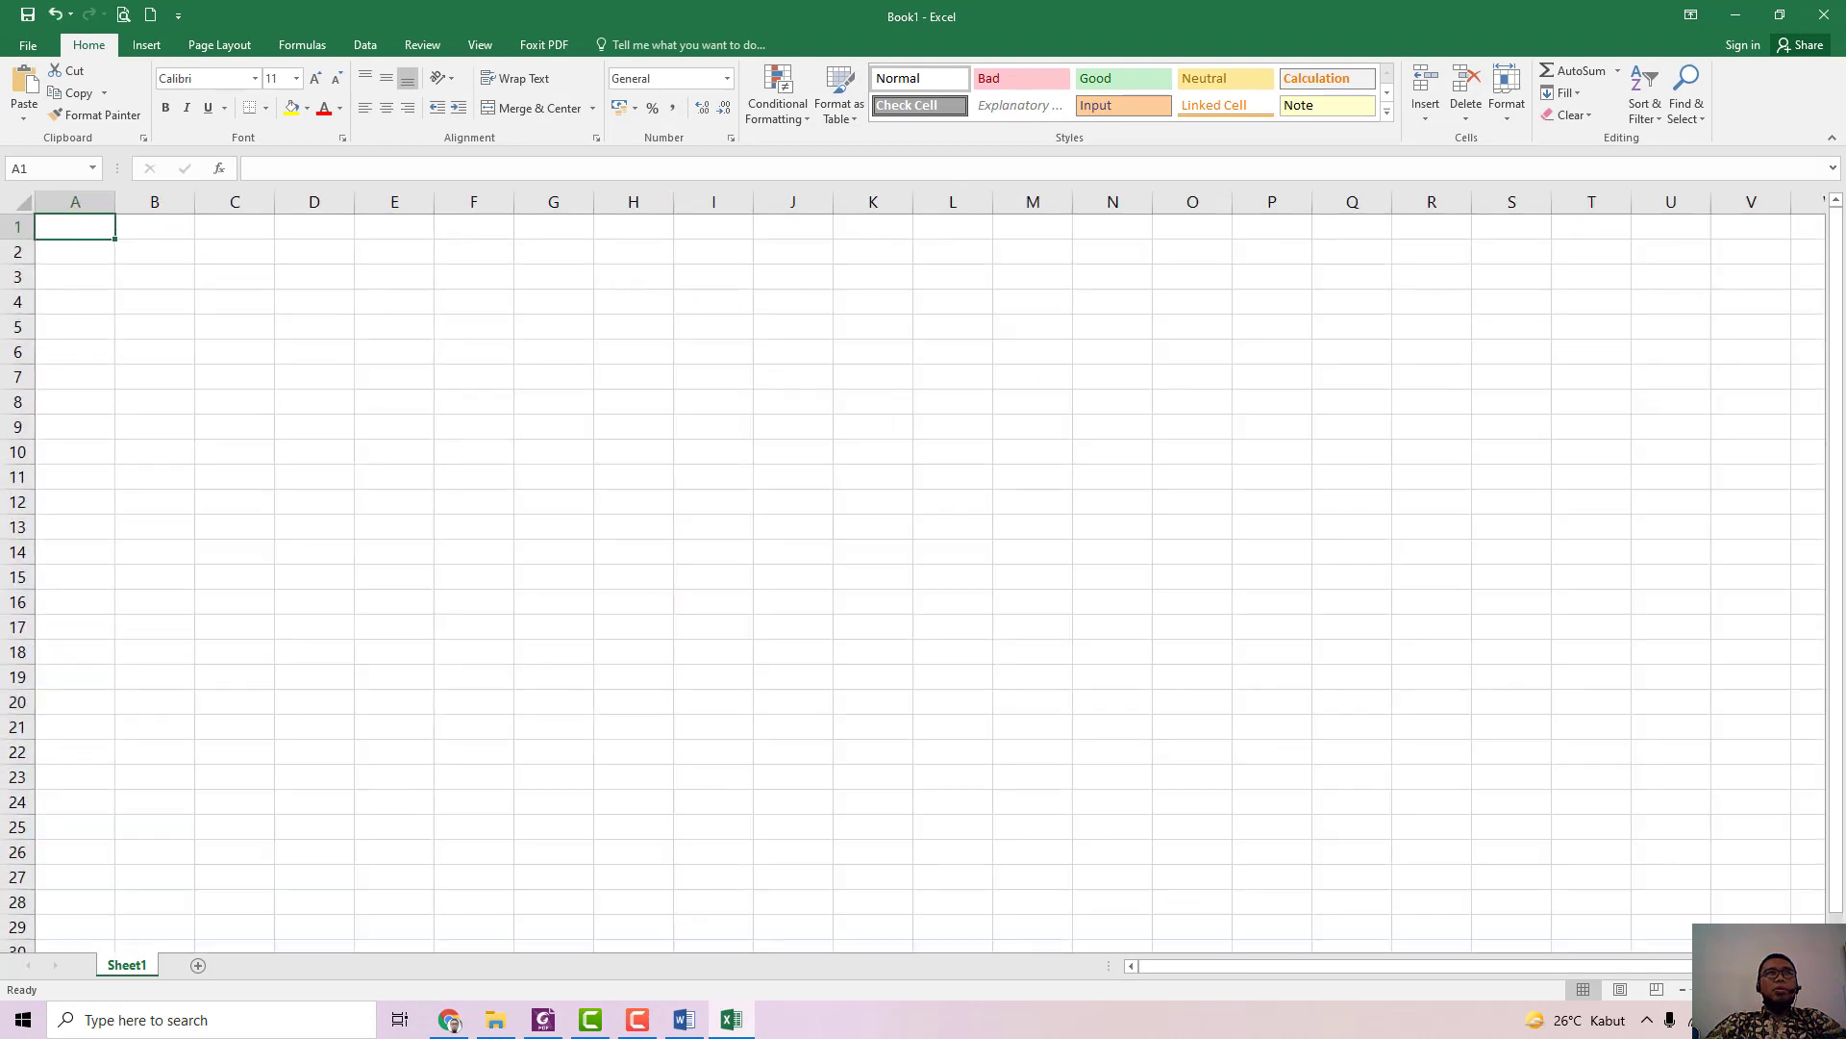
{"action": "scroll", "coordinate": [1076, 725], "scroll_direction": "up", "scroll_amount": 2, "text": "ctrl"}
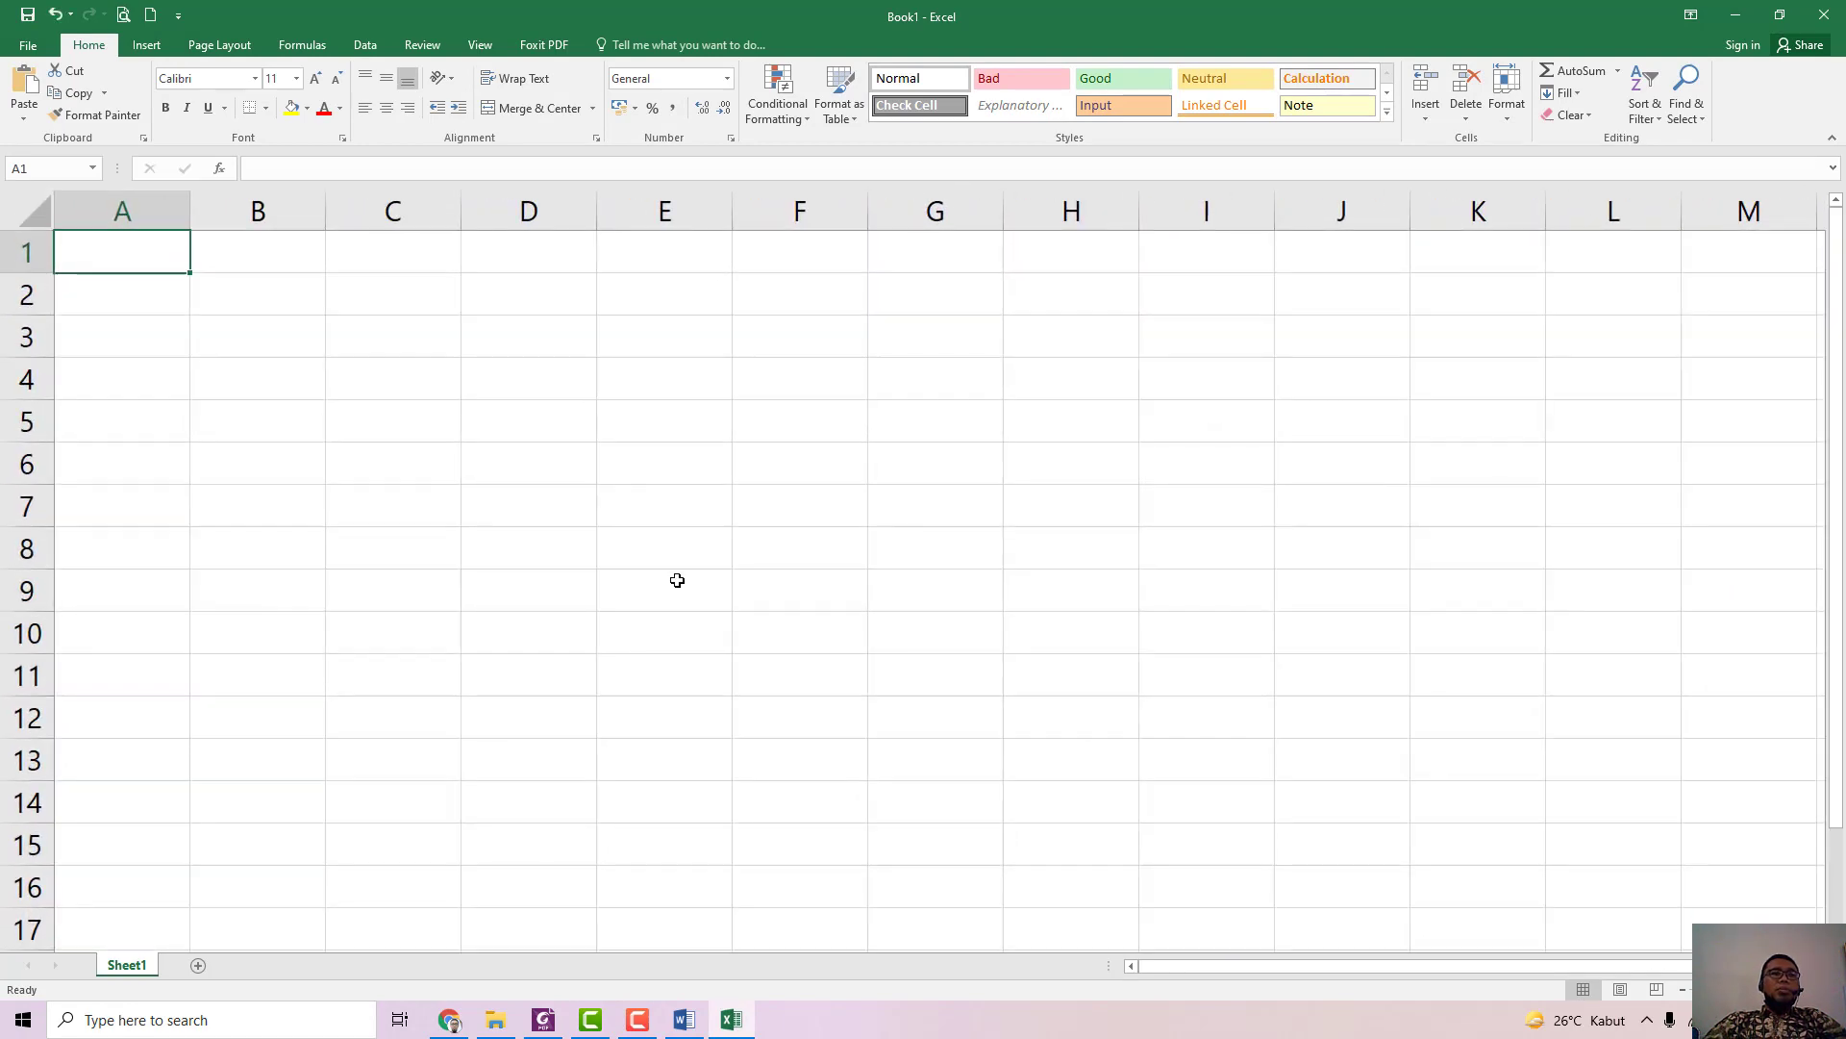
{"action": "type", "text": "tabel"}
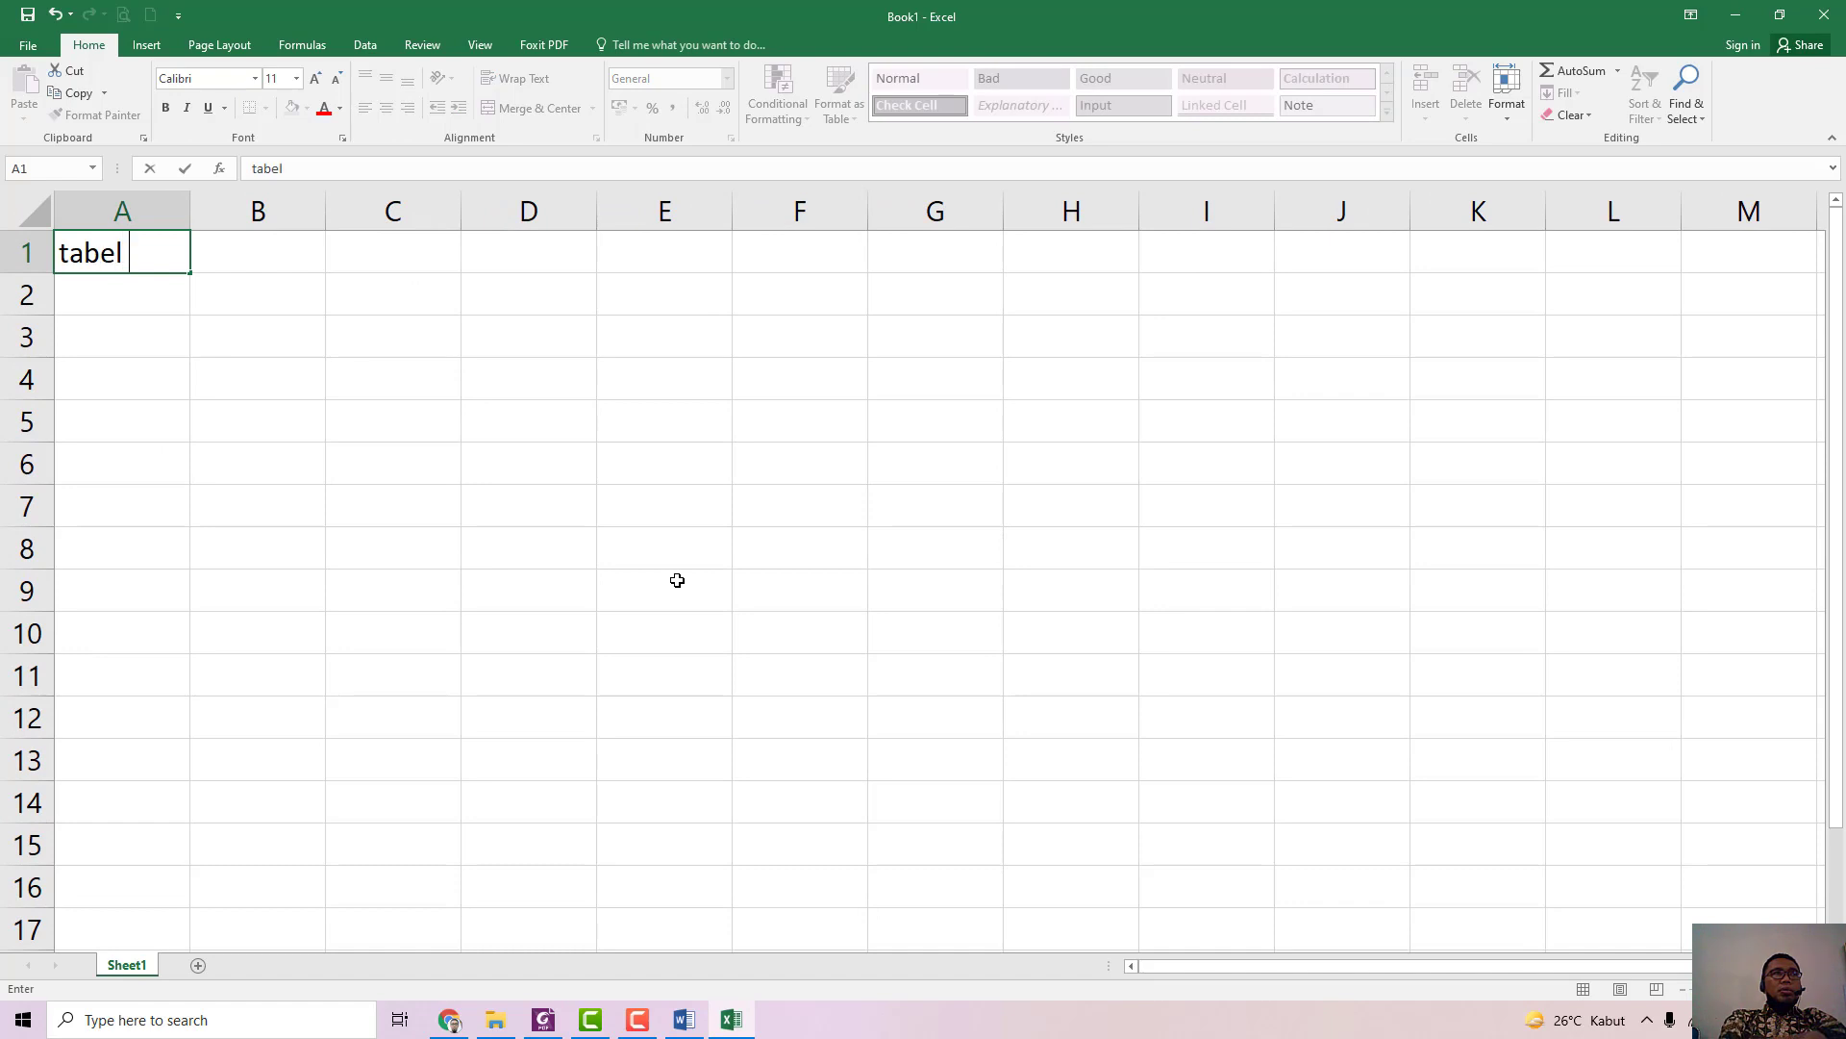
{"action": "key", "text": "BackSpace"}
{"action": "key", "text": "BackSpace"}
{"action": "key", "text": "BackSpace"}
{"action": "key", "text": "BackSpace"}
{"action": "key", "text": "BackSpace"}
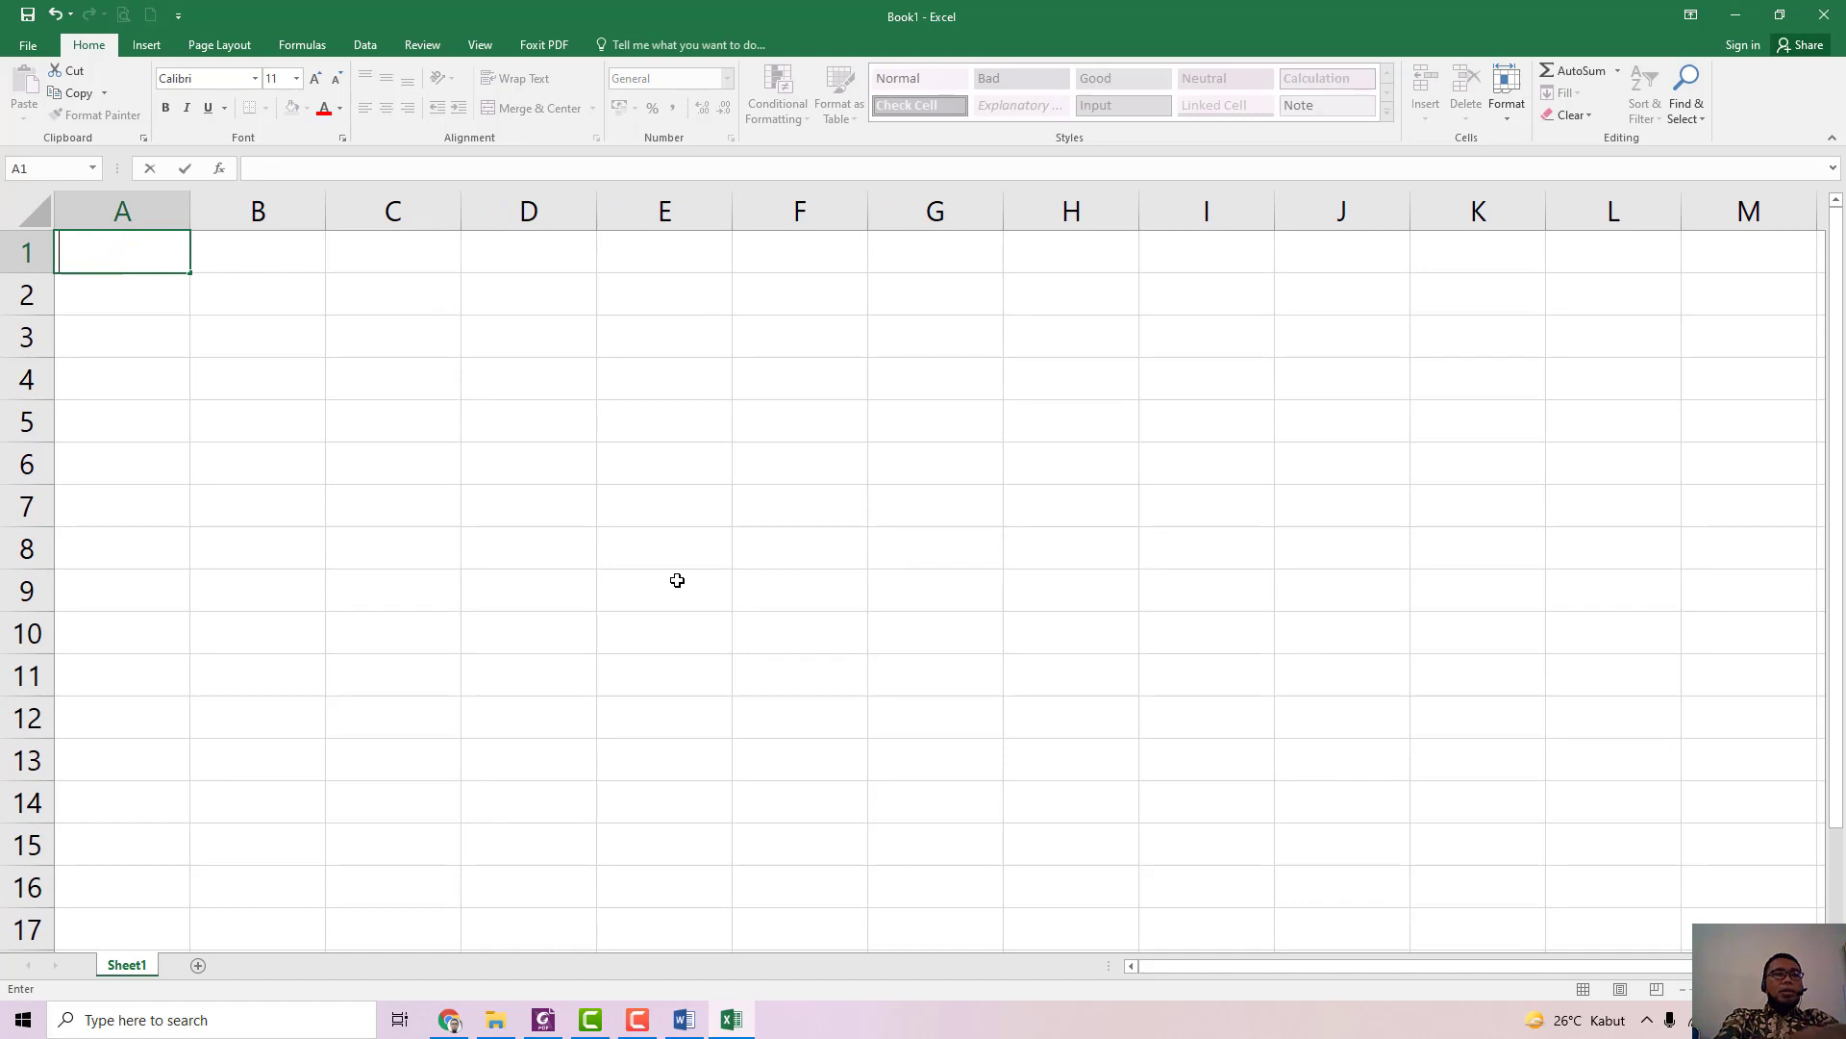
Step: Enter the title "Tabel Nilai Informatika" in cell A1 and move to cell A3
{"action": "type", "text": "tABE"}
{"action": "type", "text": "L Nil"}
{"action": "type", "text": "ai In"}
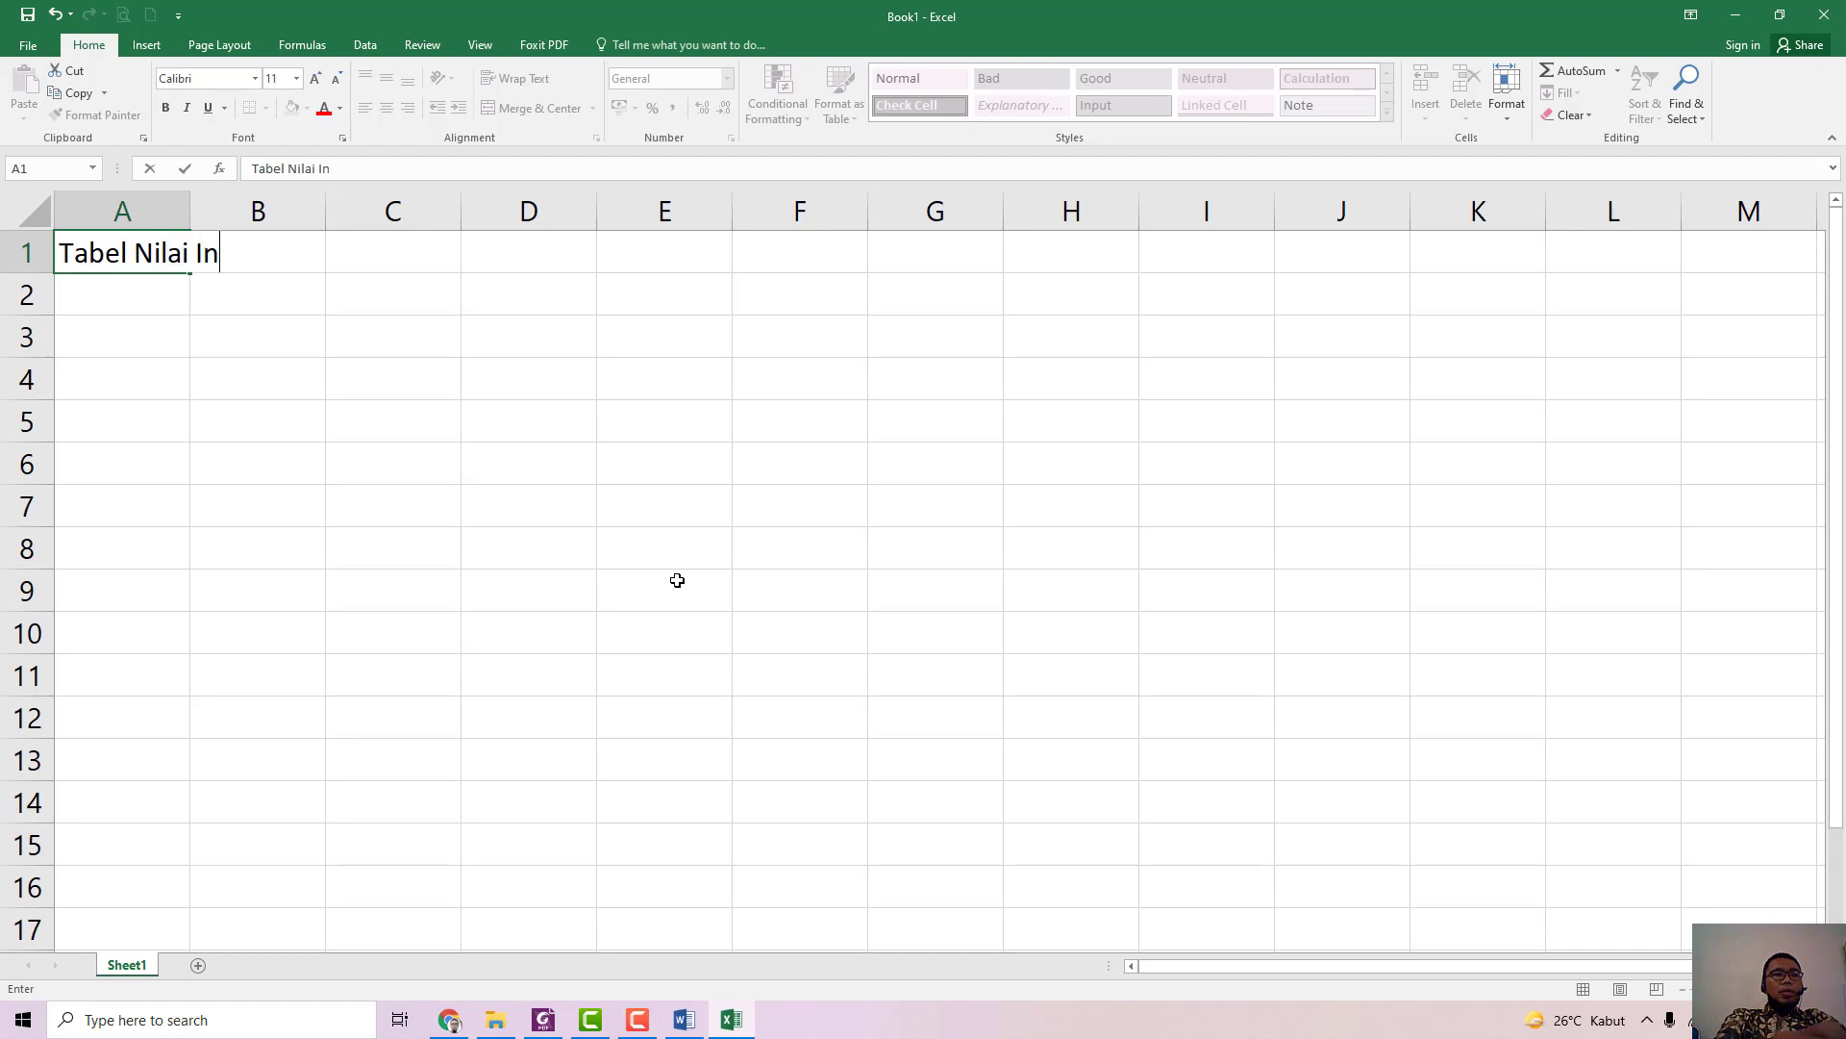
{"action": "type", "text": "formatika"}
{"action": "key", "text": "Return"}
{"action": "key", "text": "Return"}
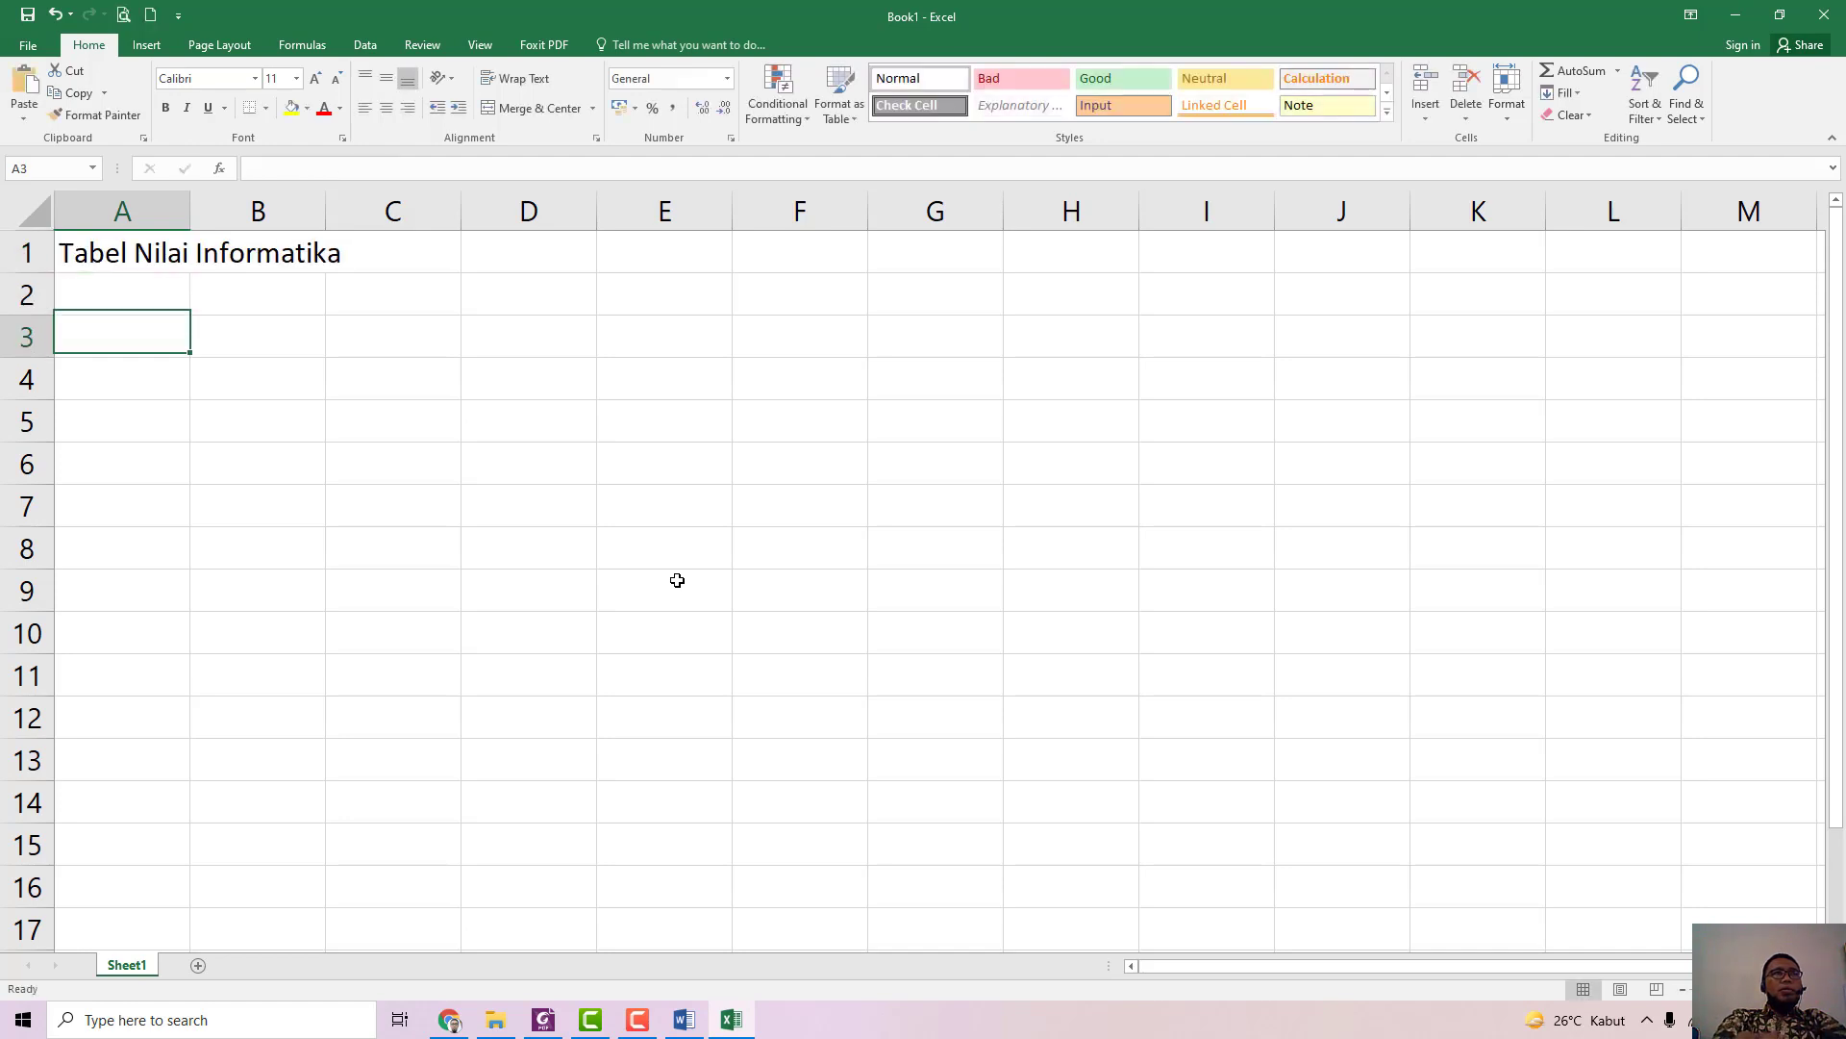
Step: Enter the column headers "Nama Siswa" in A3 and "Nilai Teori" in B3
{"action": "type", "text": "Na"}
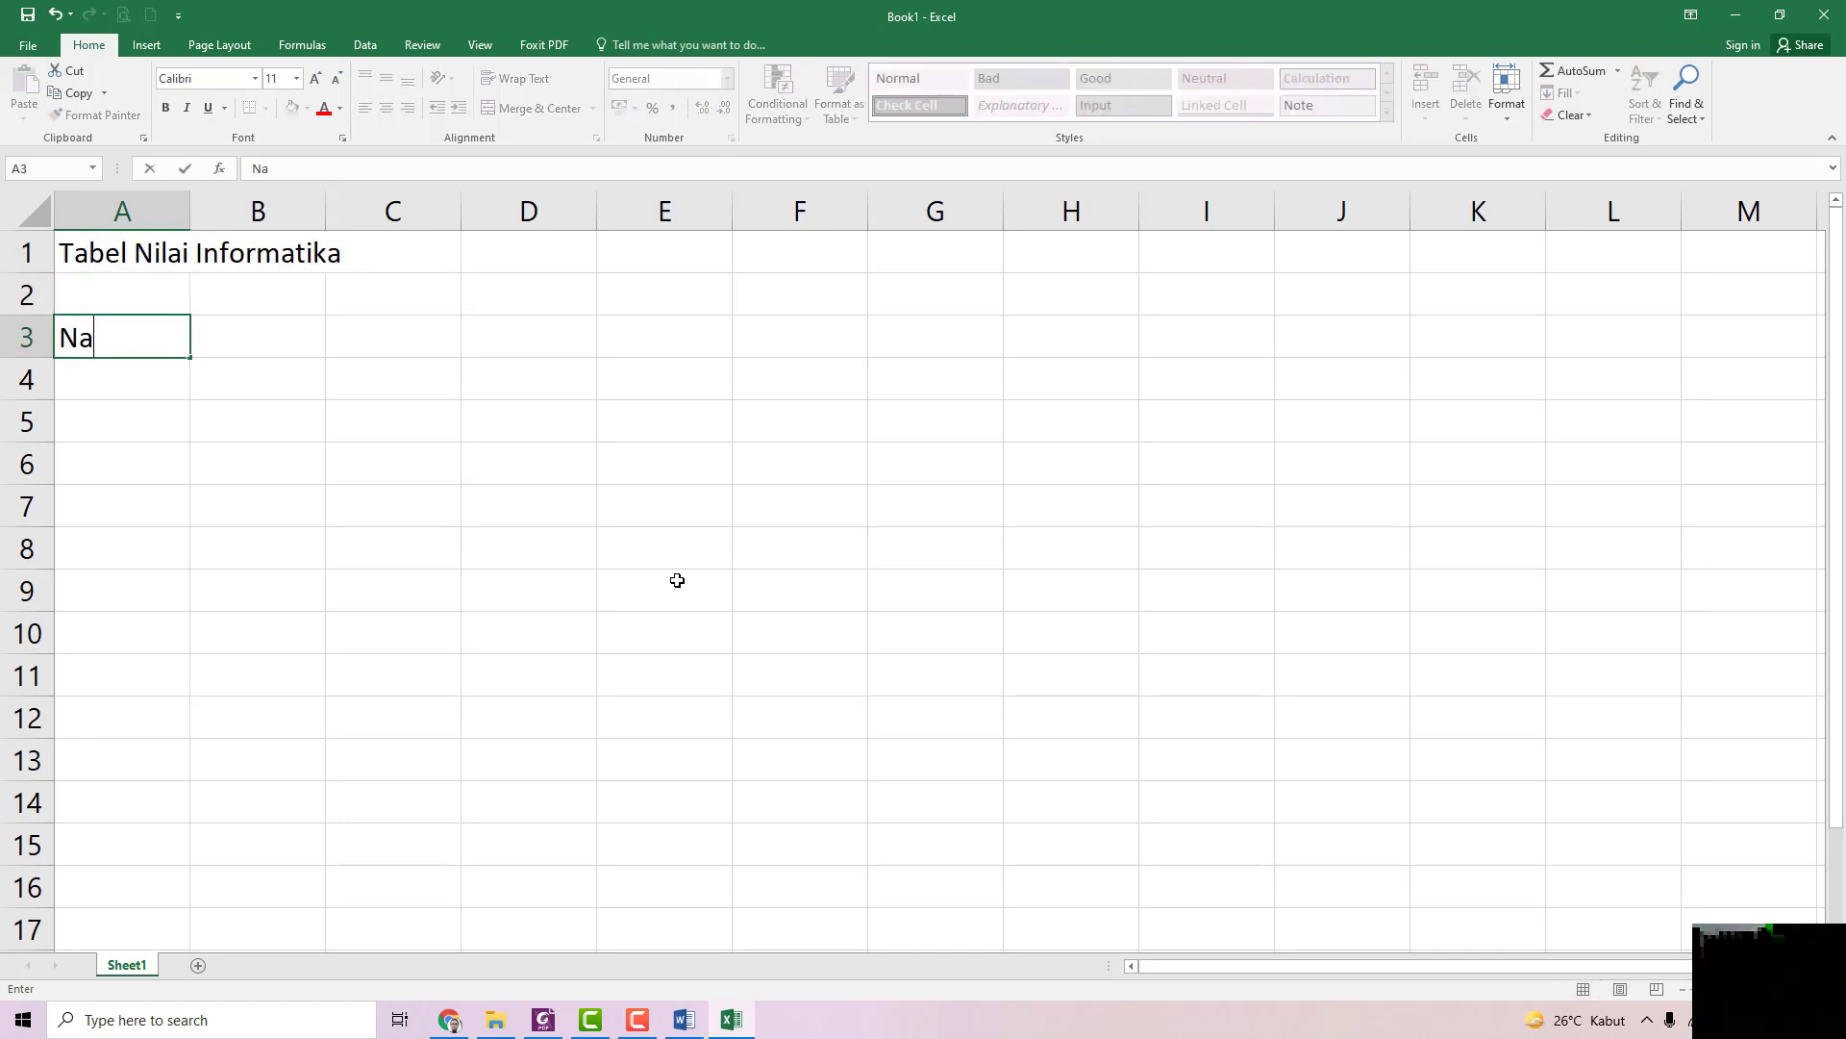
{"action": "type", "text": "ma Siswa"}
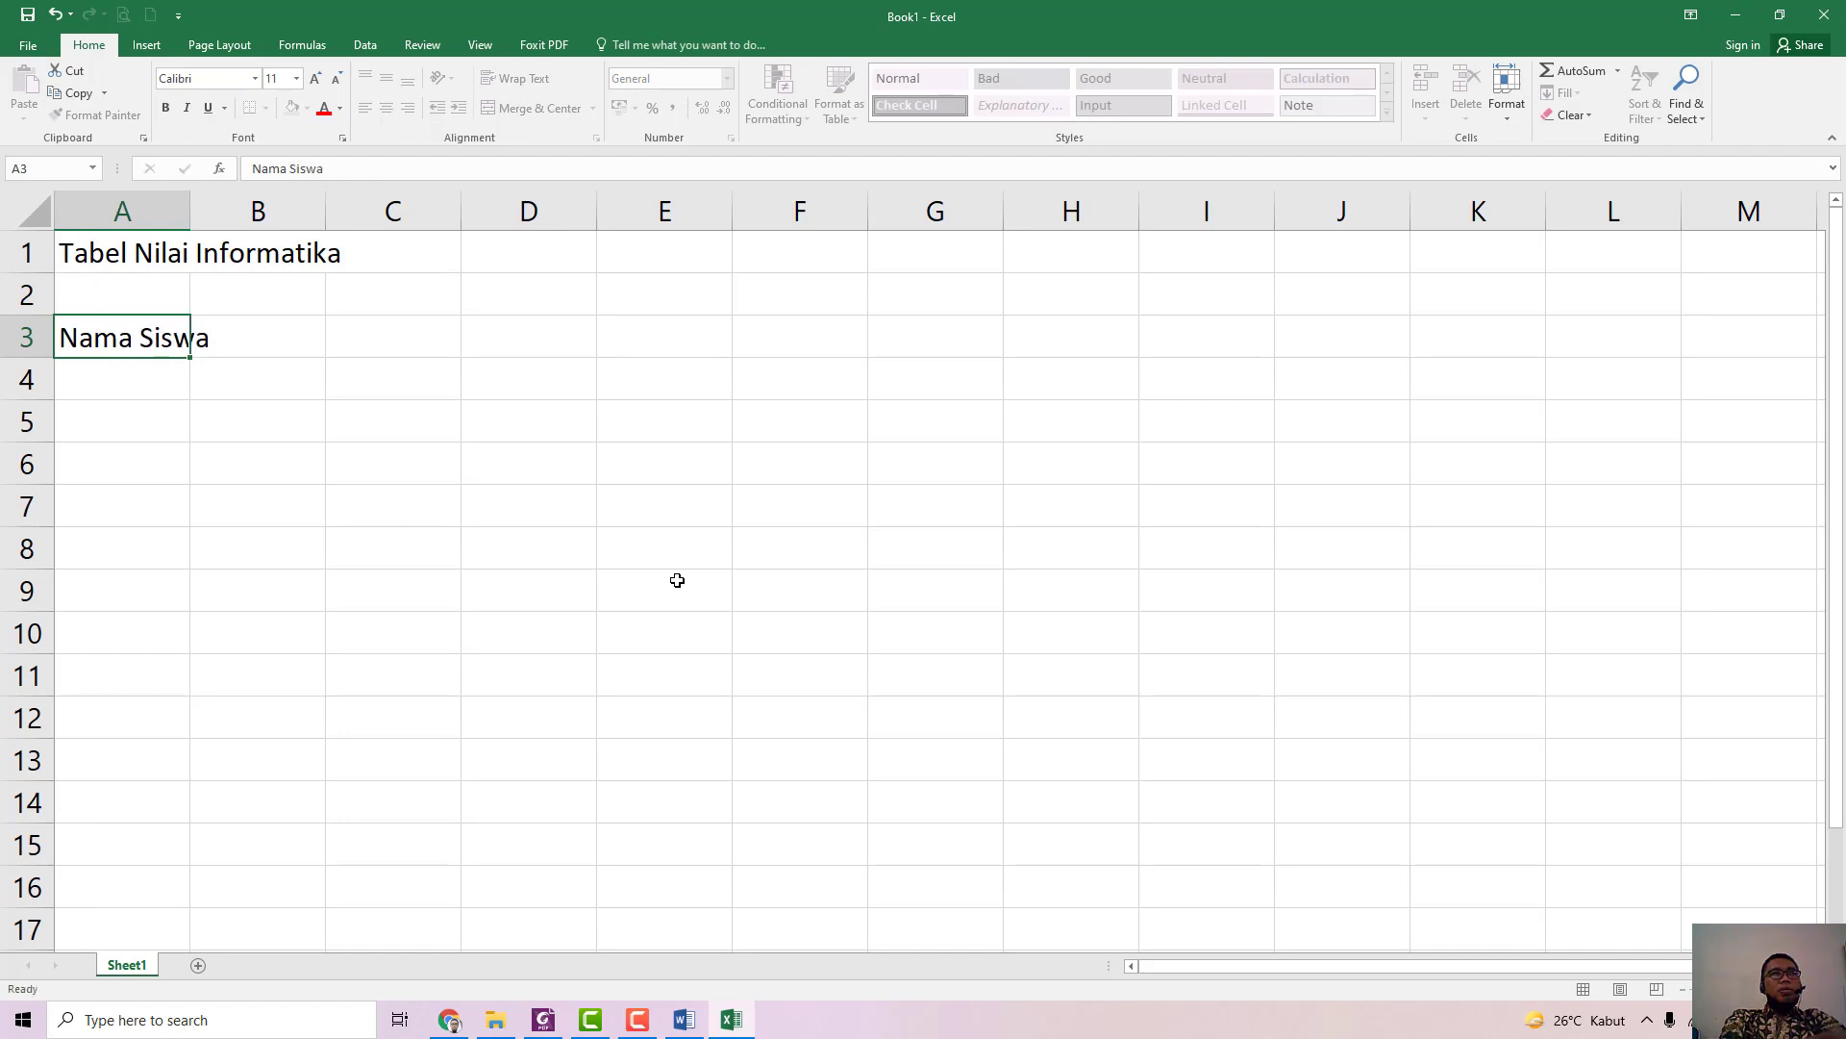
{"action": "key", "text": "Tab"}
{"action": "type", "text": "Nilai"}
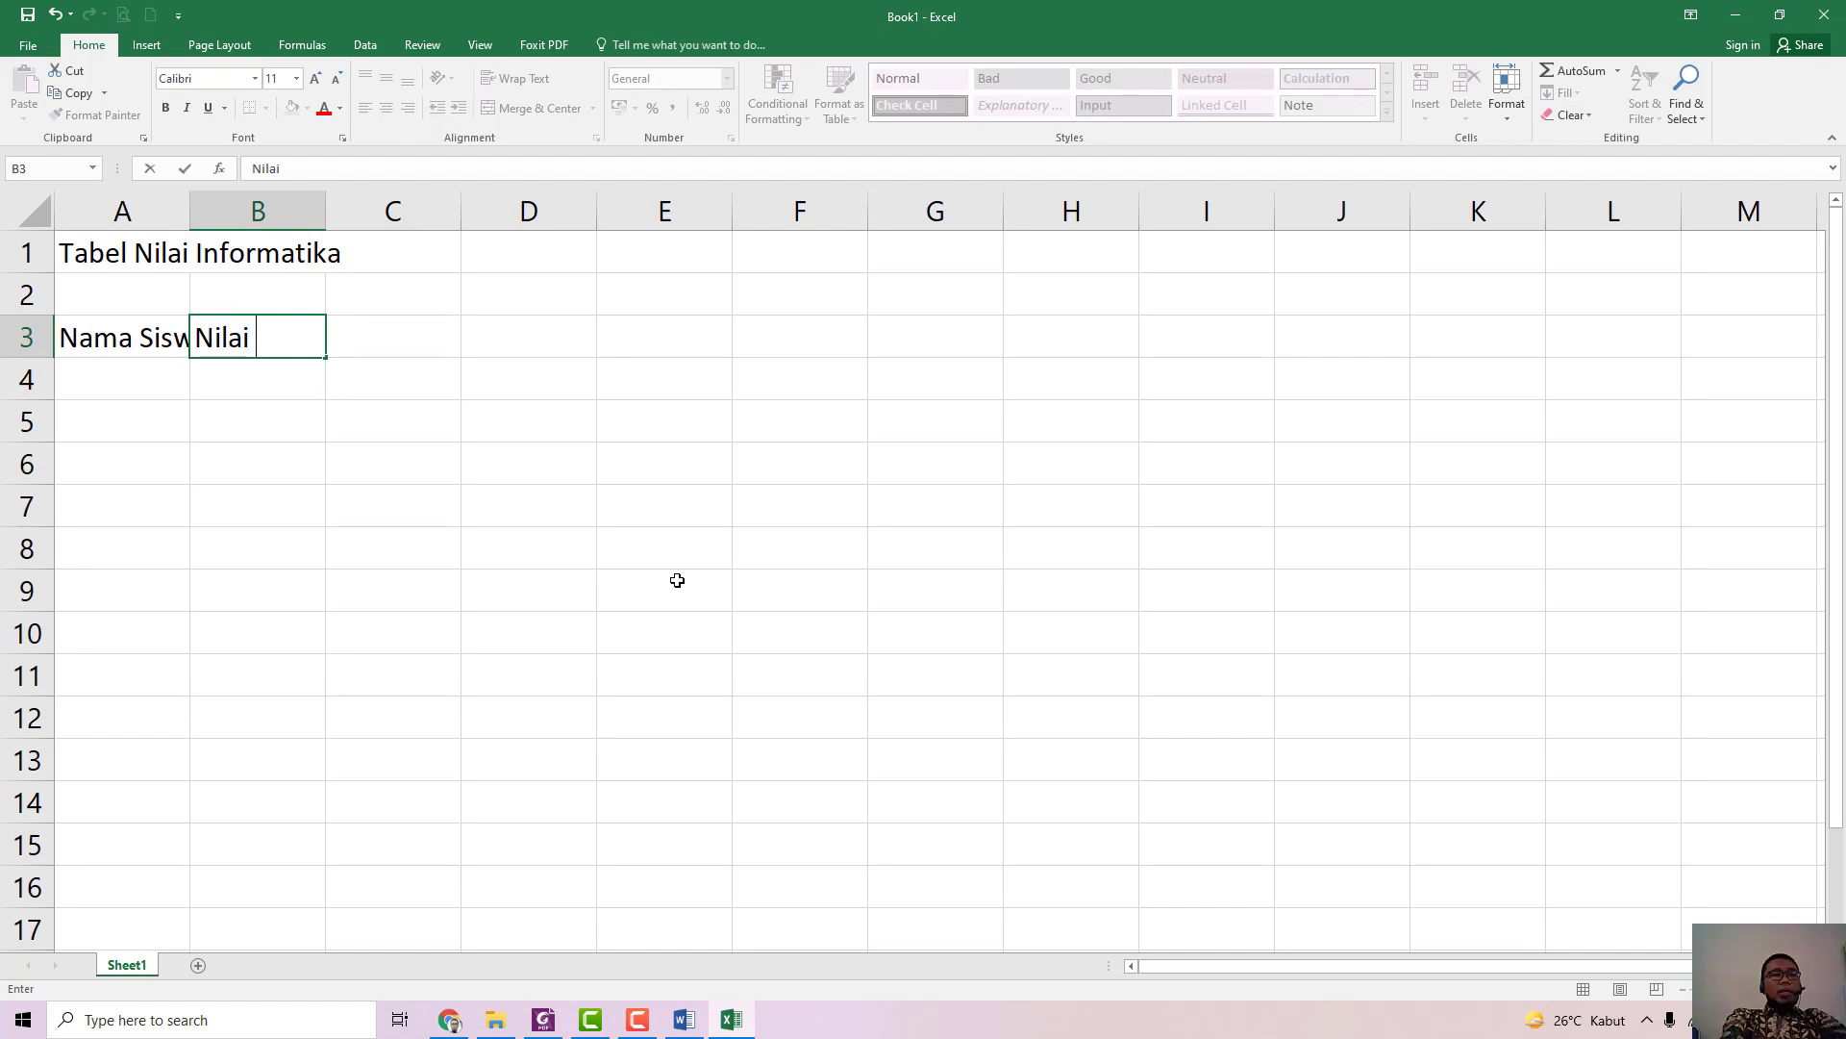
{"action": "type", "text": " Teori"}
{"action": "key", "text": "Tab"}
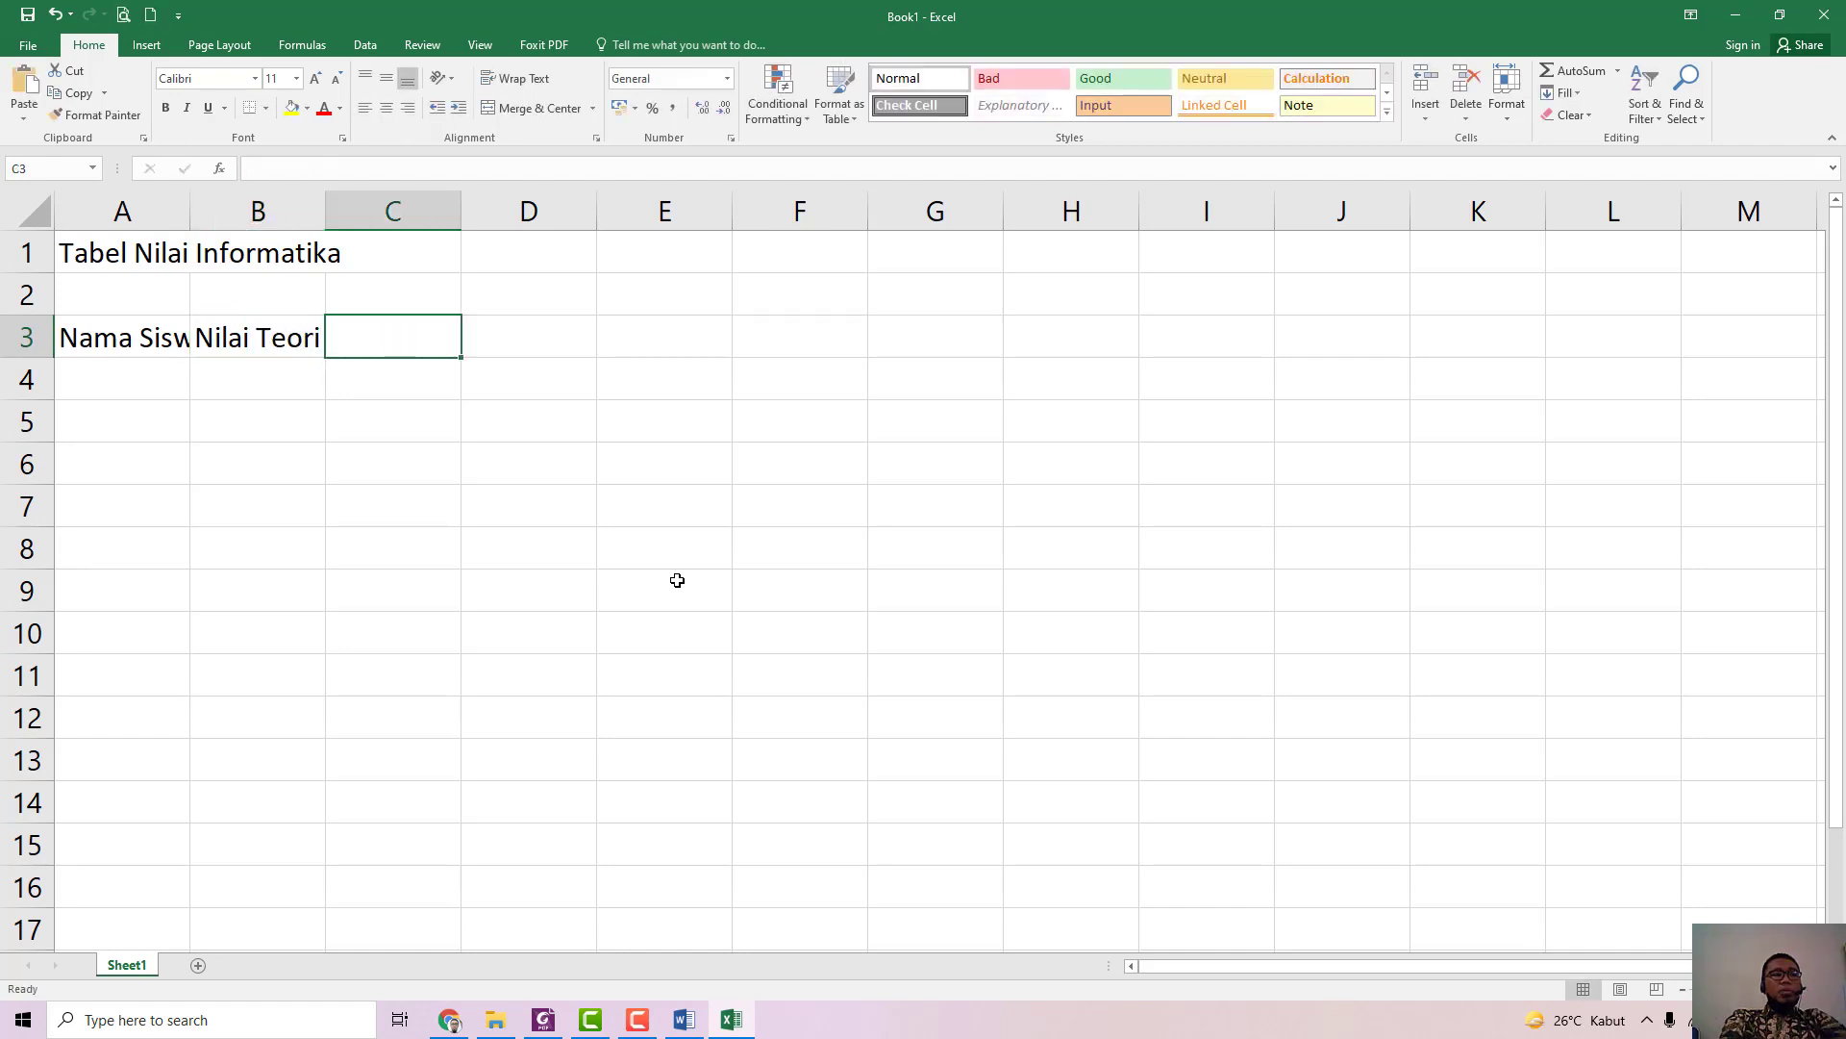
Step: Enter the column headers "Nilai Praktik" in C3 and "Jumlah" in D3
{"action": "type", "text": "Nilai Praktik"}
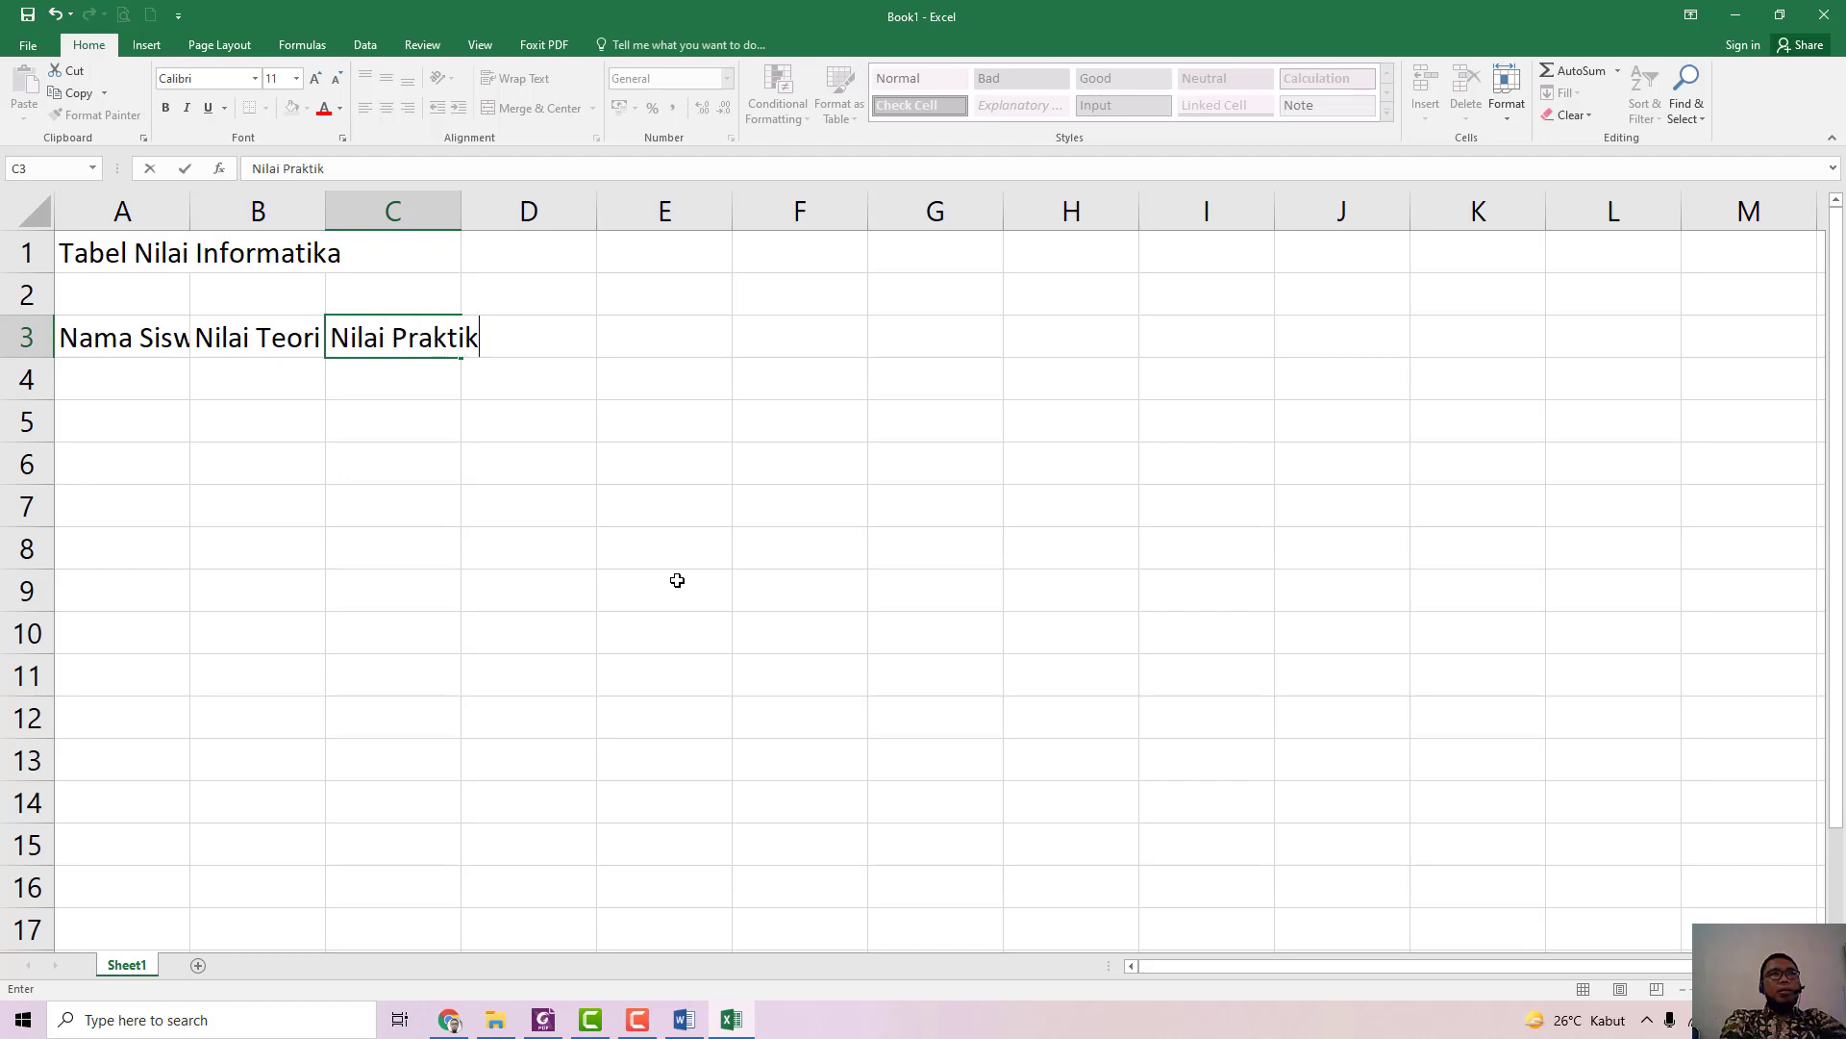
{"action": "key", "text": "Tab"}
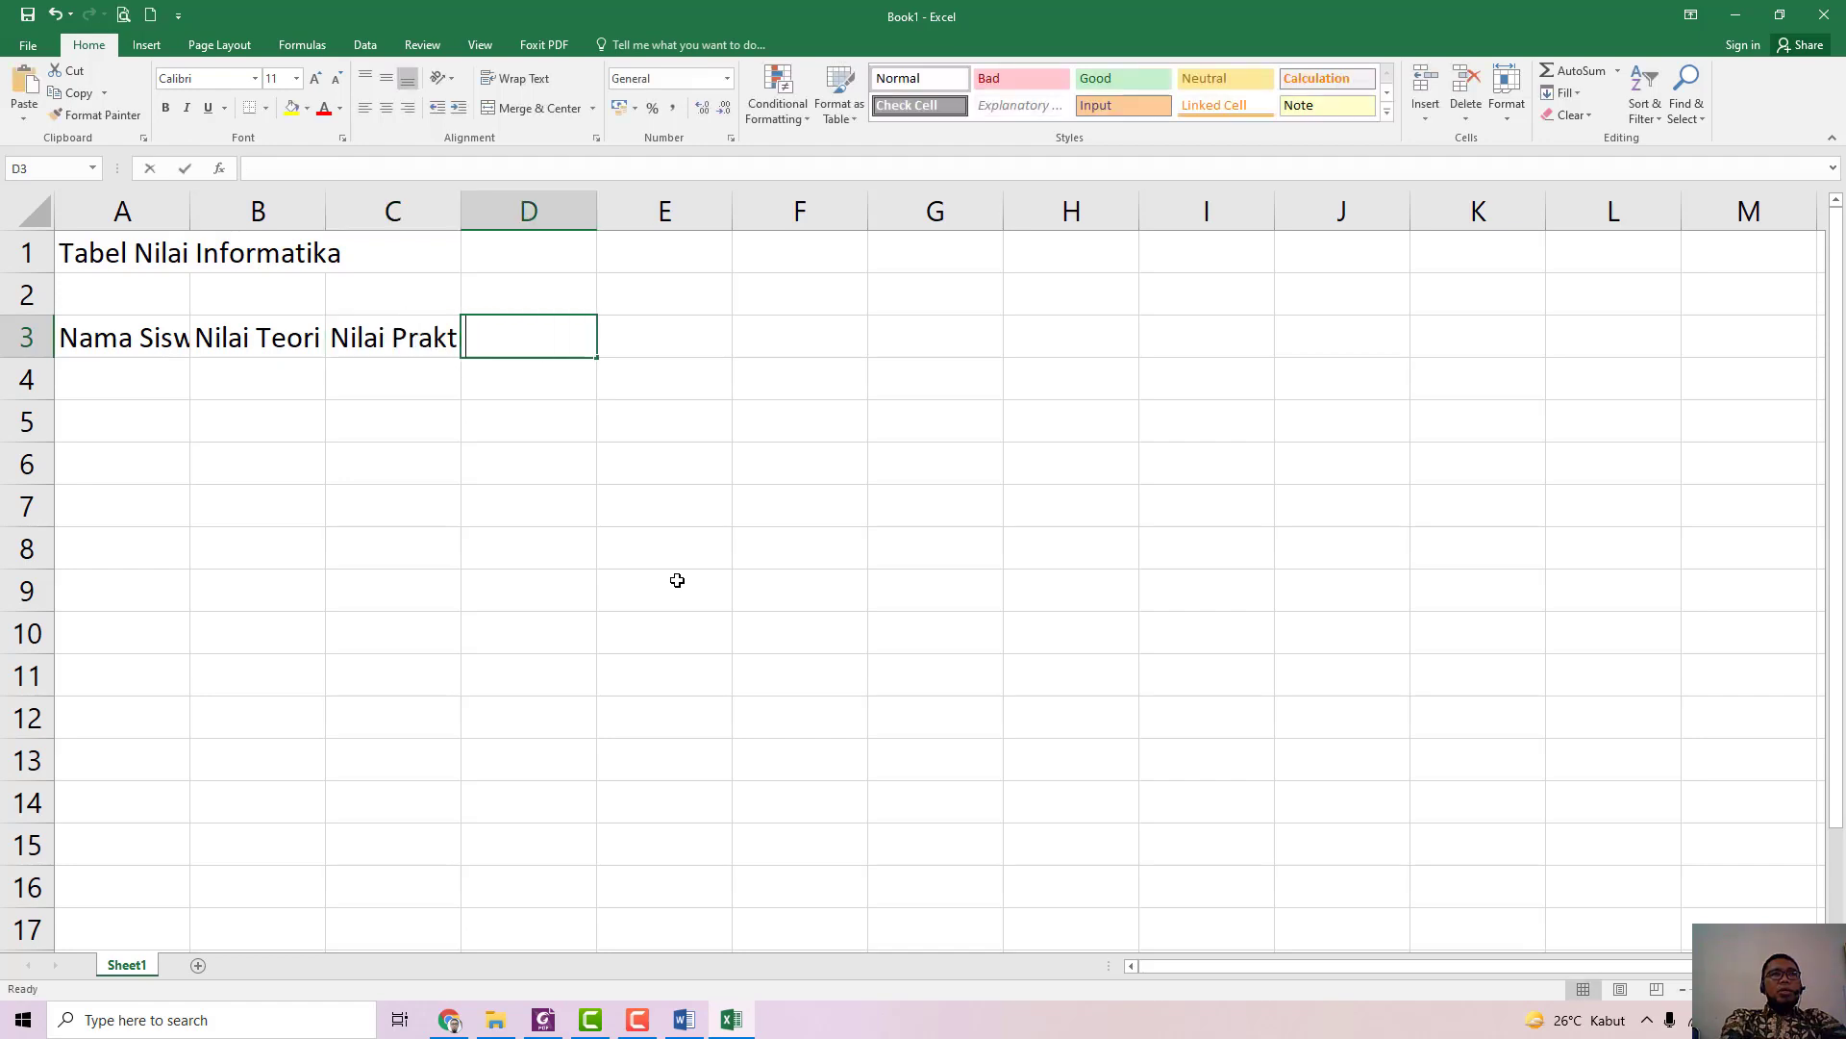
{"action": "type", "text": "Jumla"}
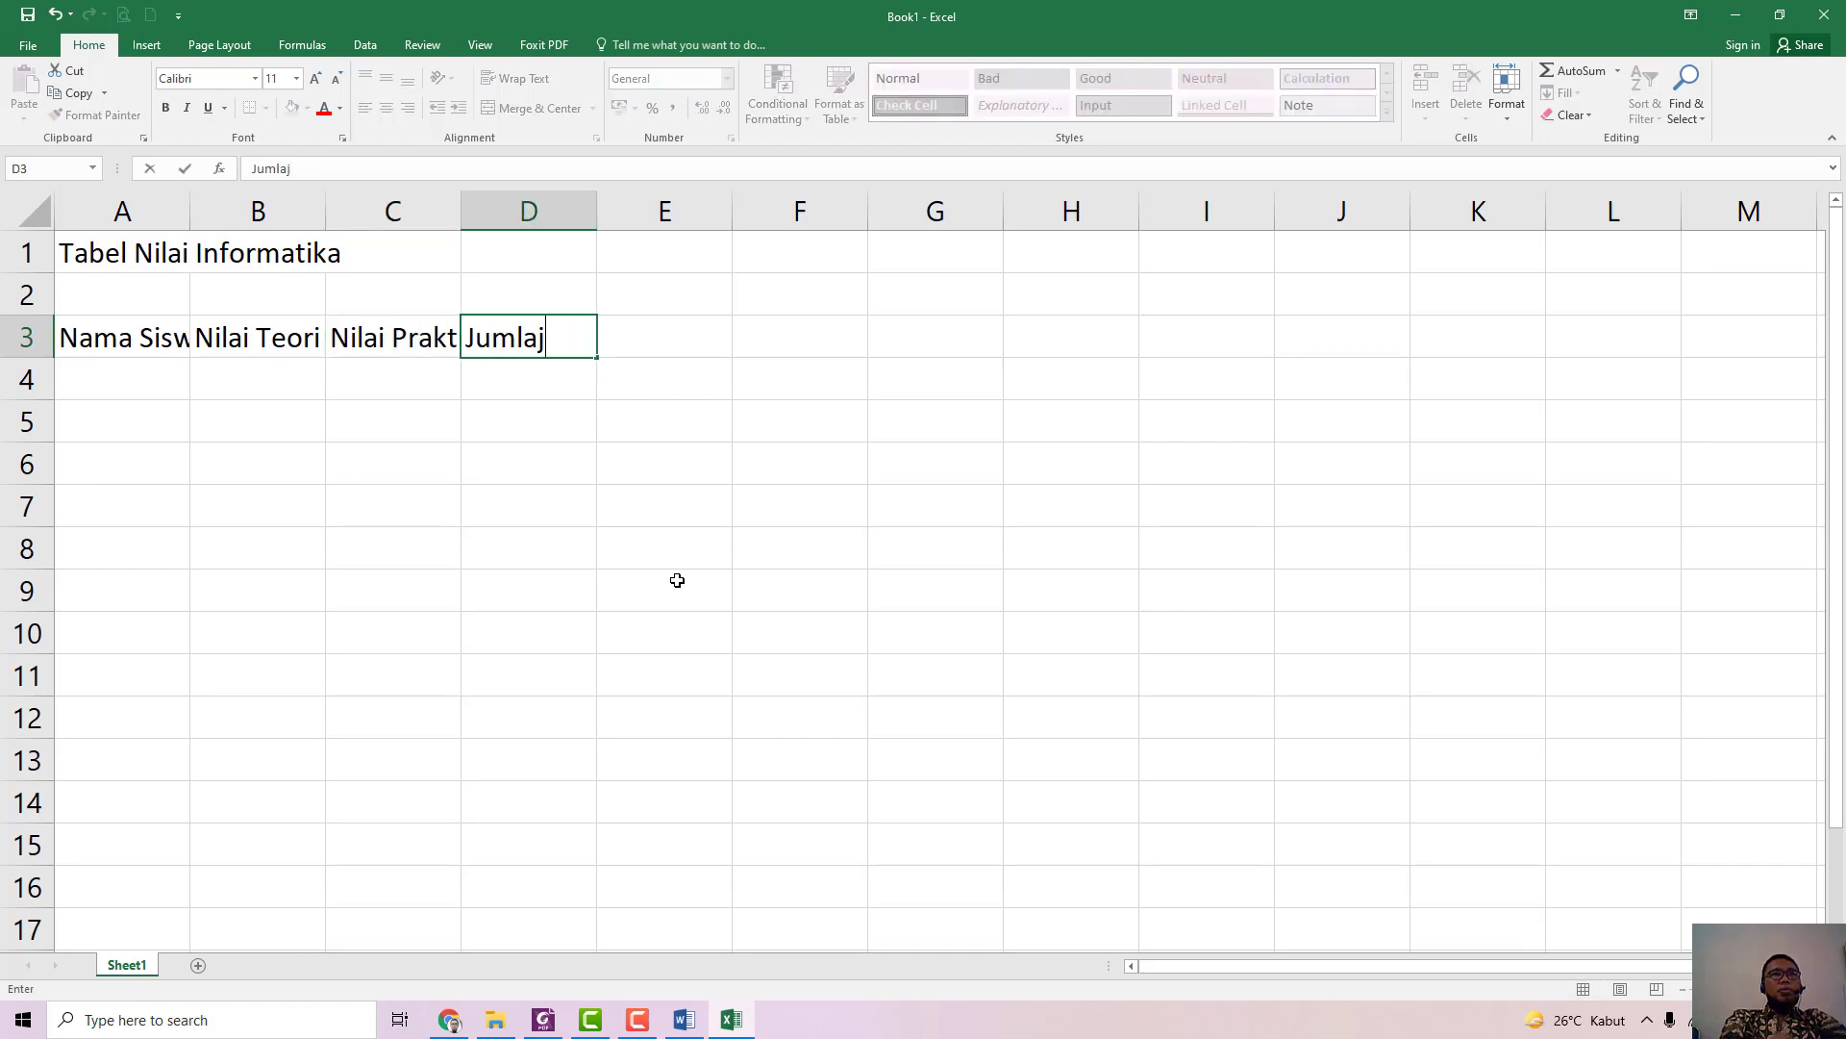
{"action": "type", "text": "h"}
{"action": "key", "text": "Return"}
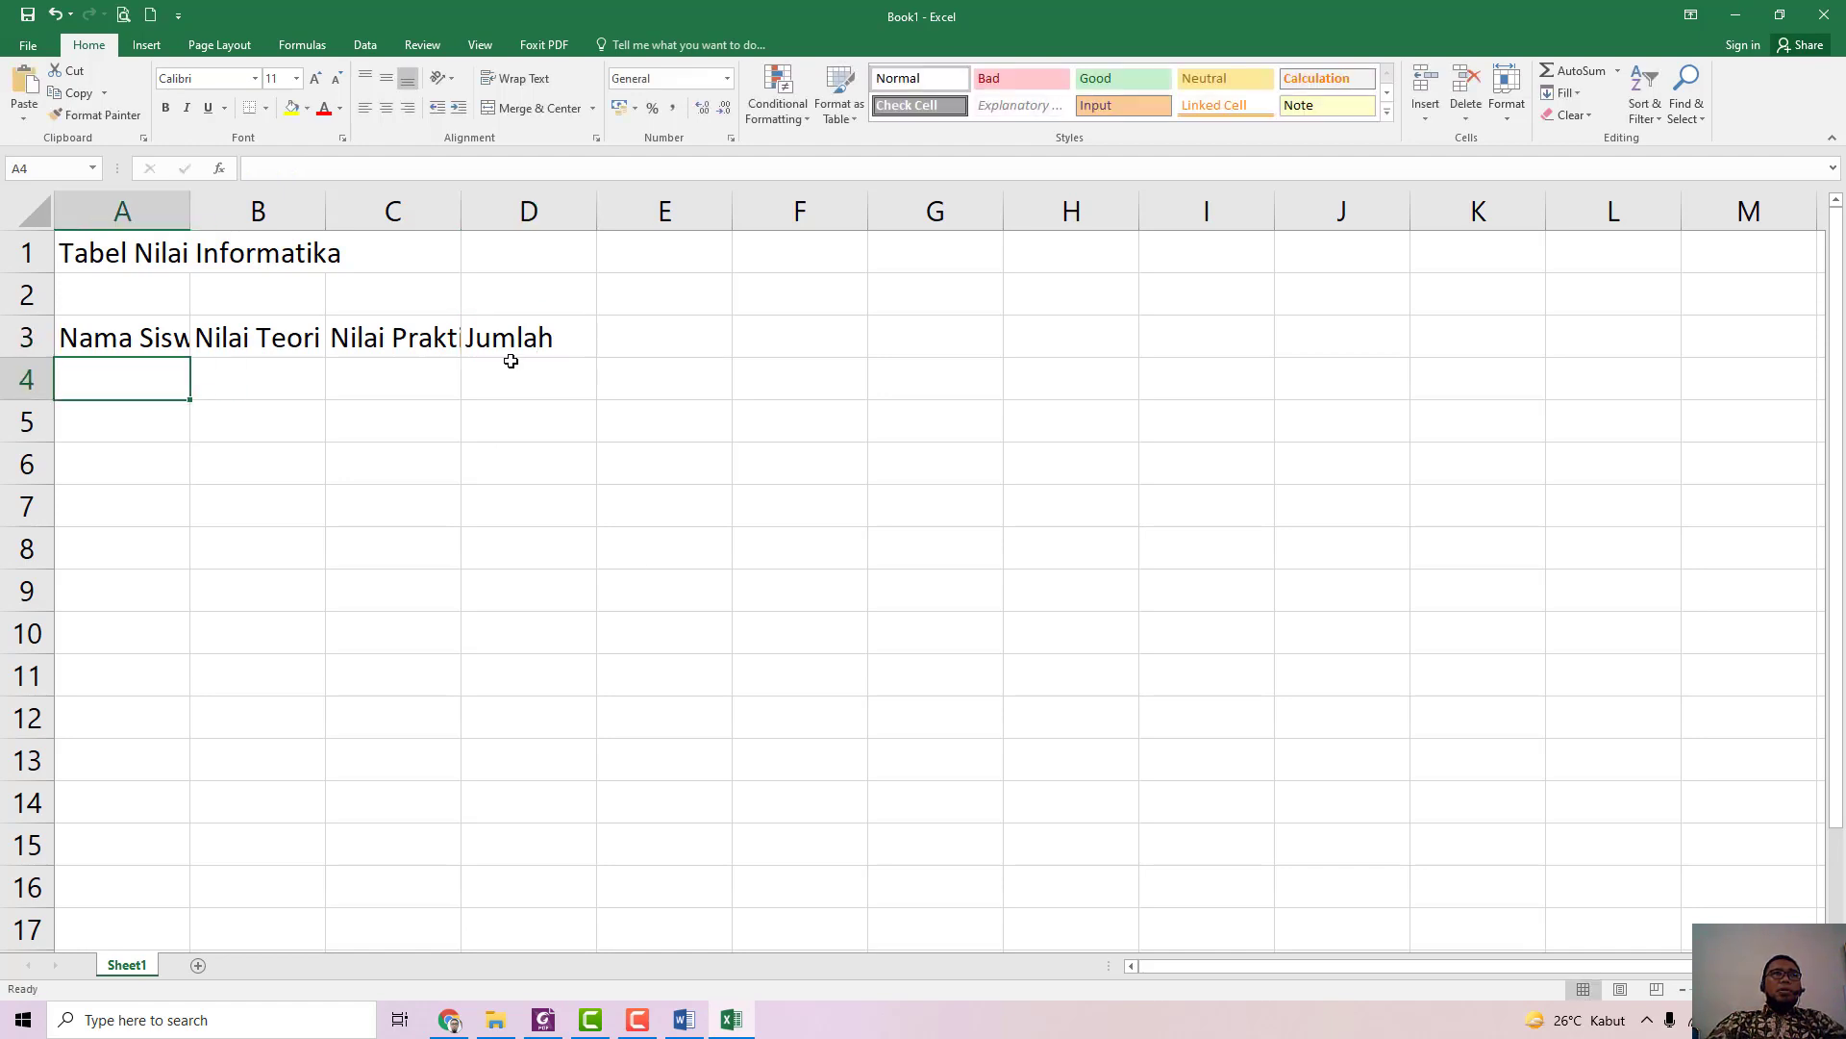
Step: Widen columns A, B and C to fit their headers and center the text in row 3
{"action": "left_click_drag", "start_coordinate": [191, 212], "coordinate": [244, 214]}
{"action": "left_click_drag", "start_coordinate": [379, 209], "coordinate": [397, 207]}
{"action": "left_click_drag", "start_coordinate": [535, 208], "coordinate": [574, 229]}
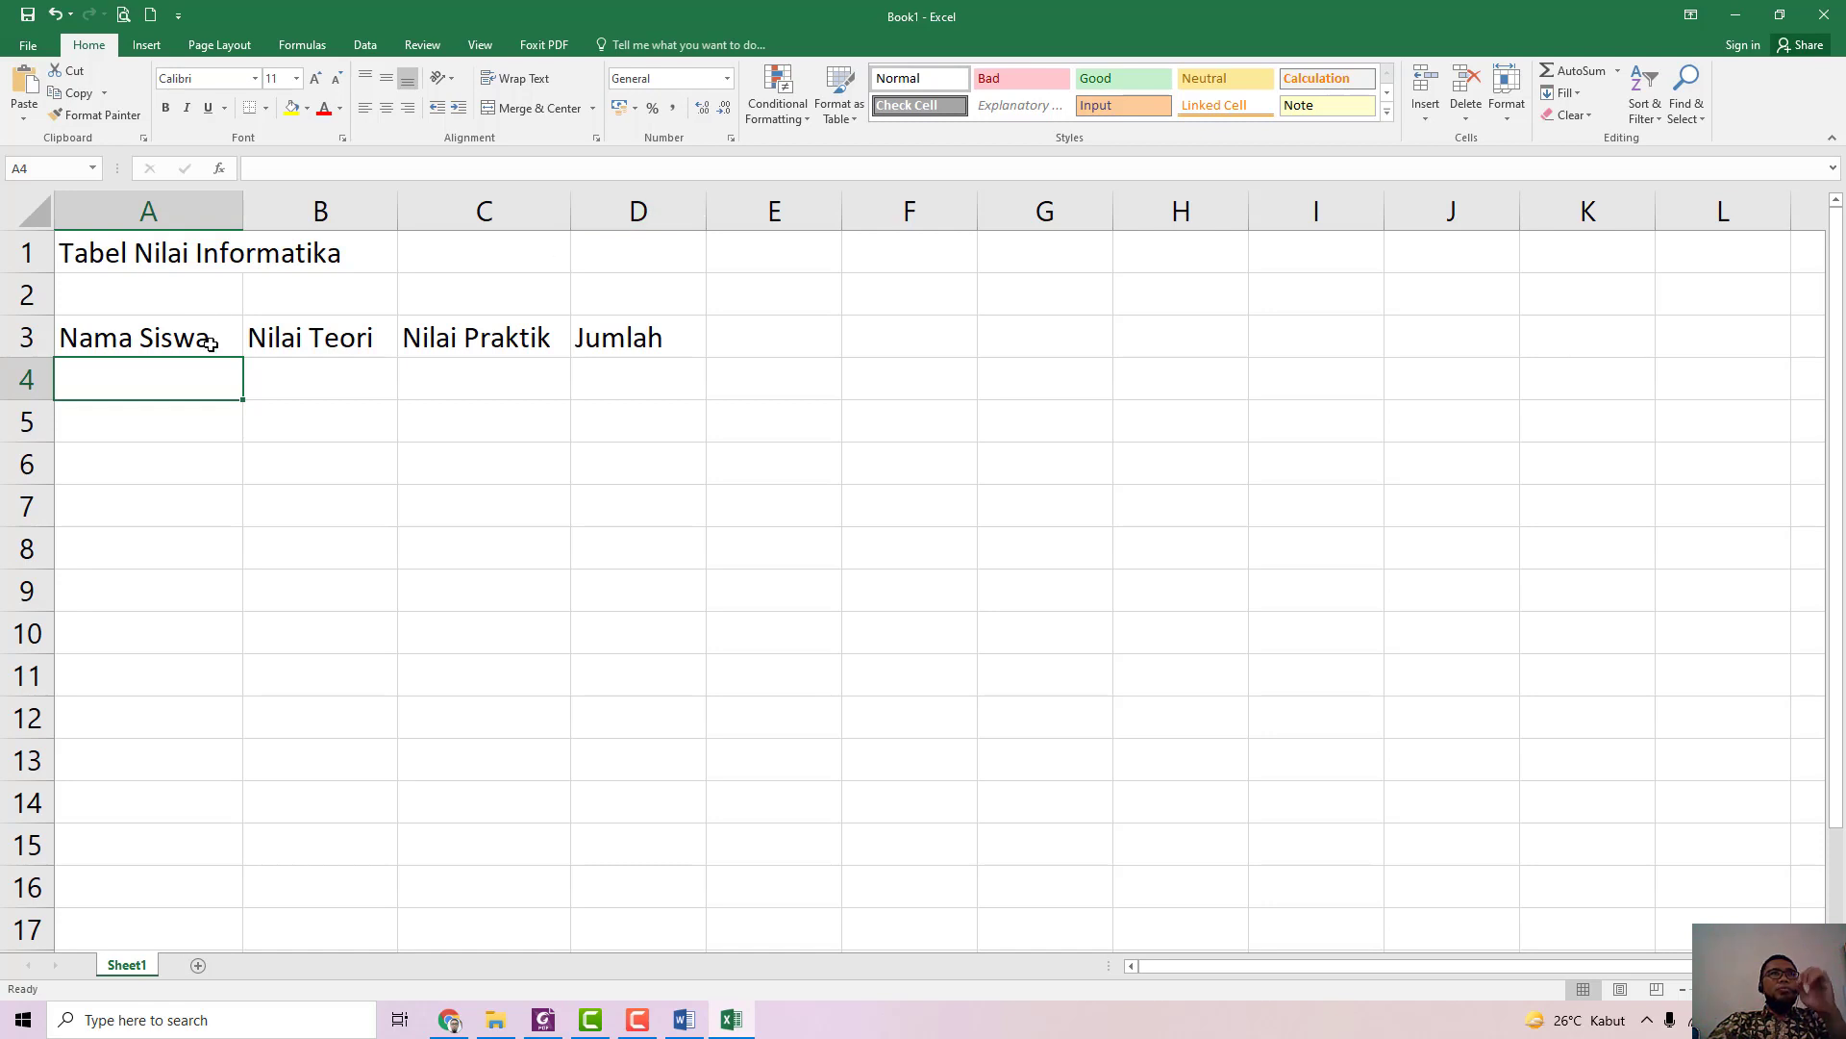
{"action": "left_click", "coordinate": [27, 336]}
{"action": "left_click", "coordinate": [387, 107]}
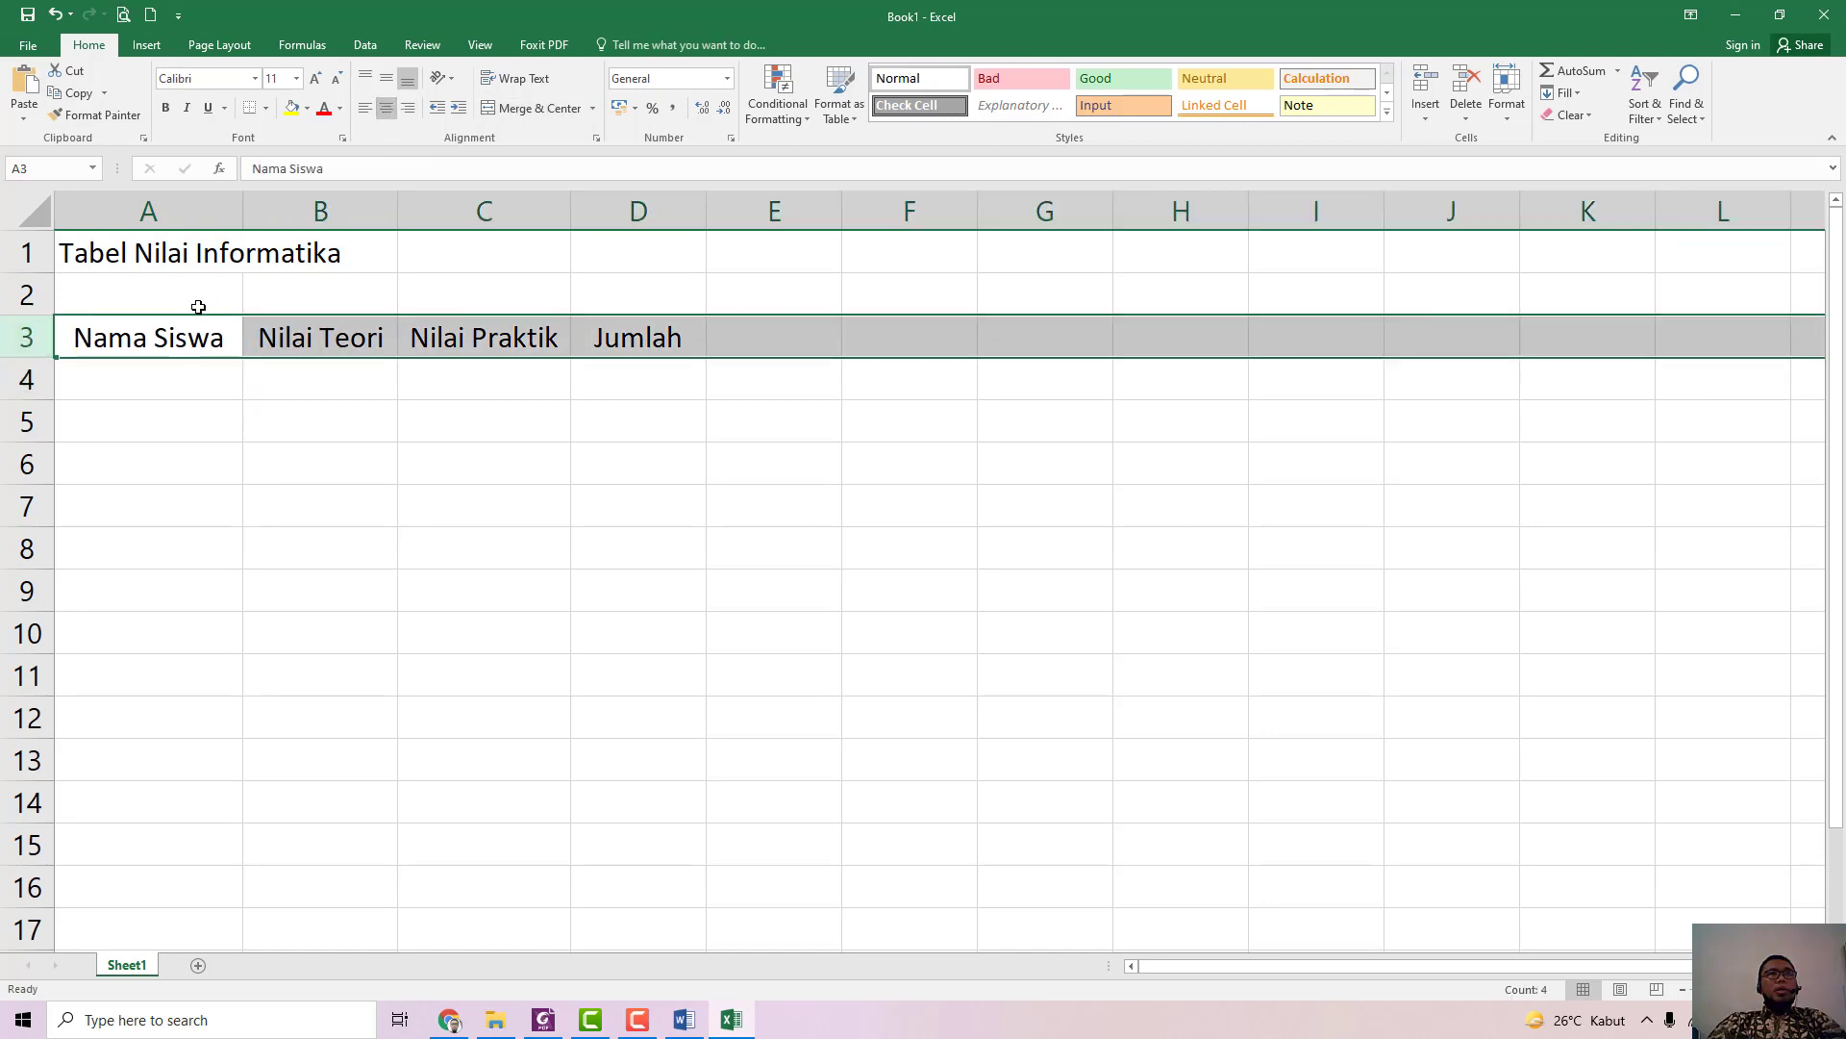
Step: Enter "Siswa1" in A4 and fill the series down to "Siswa5" in A8
{"action": "left_click", "coordinate": [155, 373]}
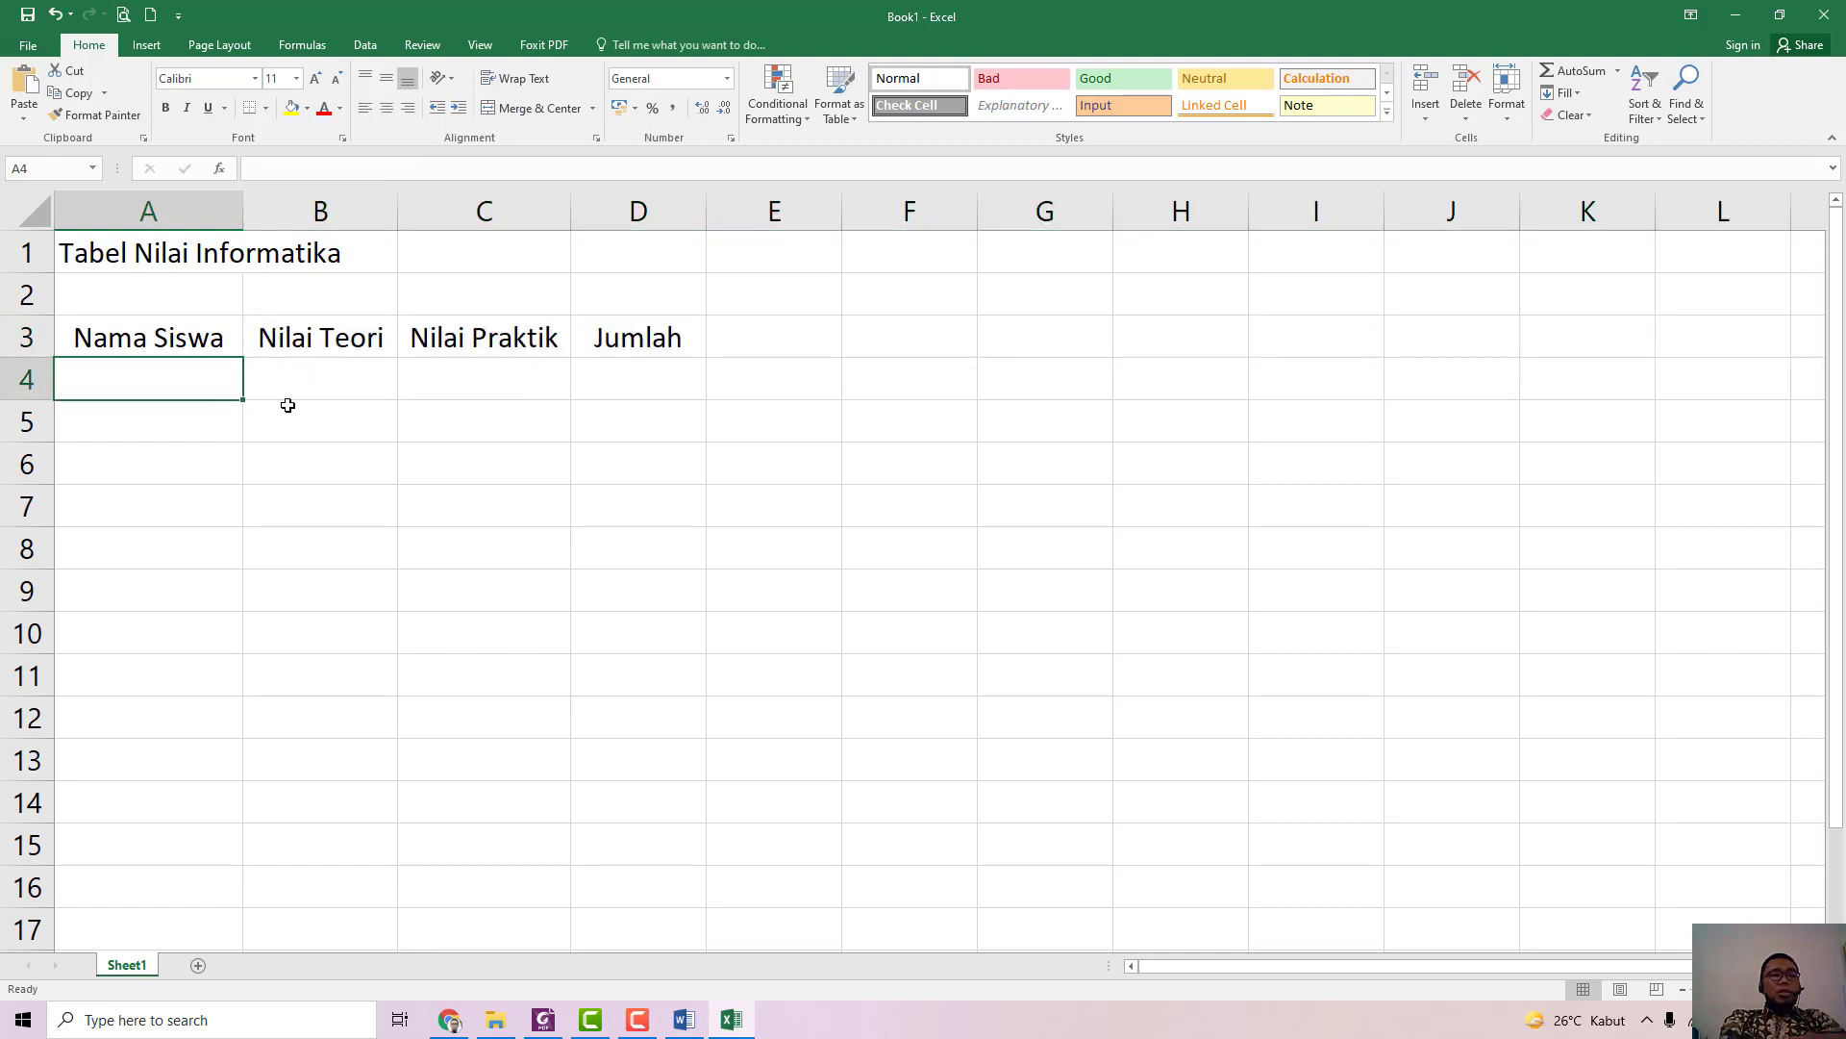
{"action": "type", "text": "Siswa"}
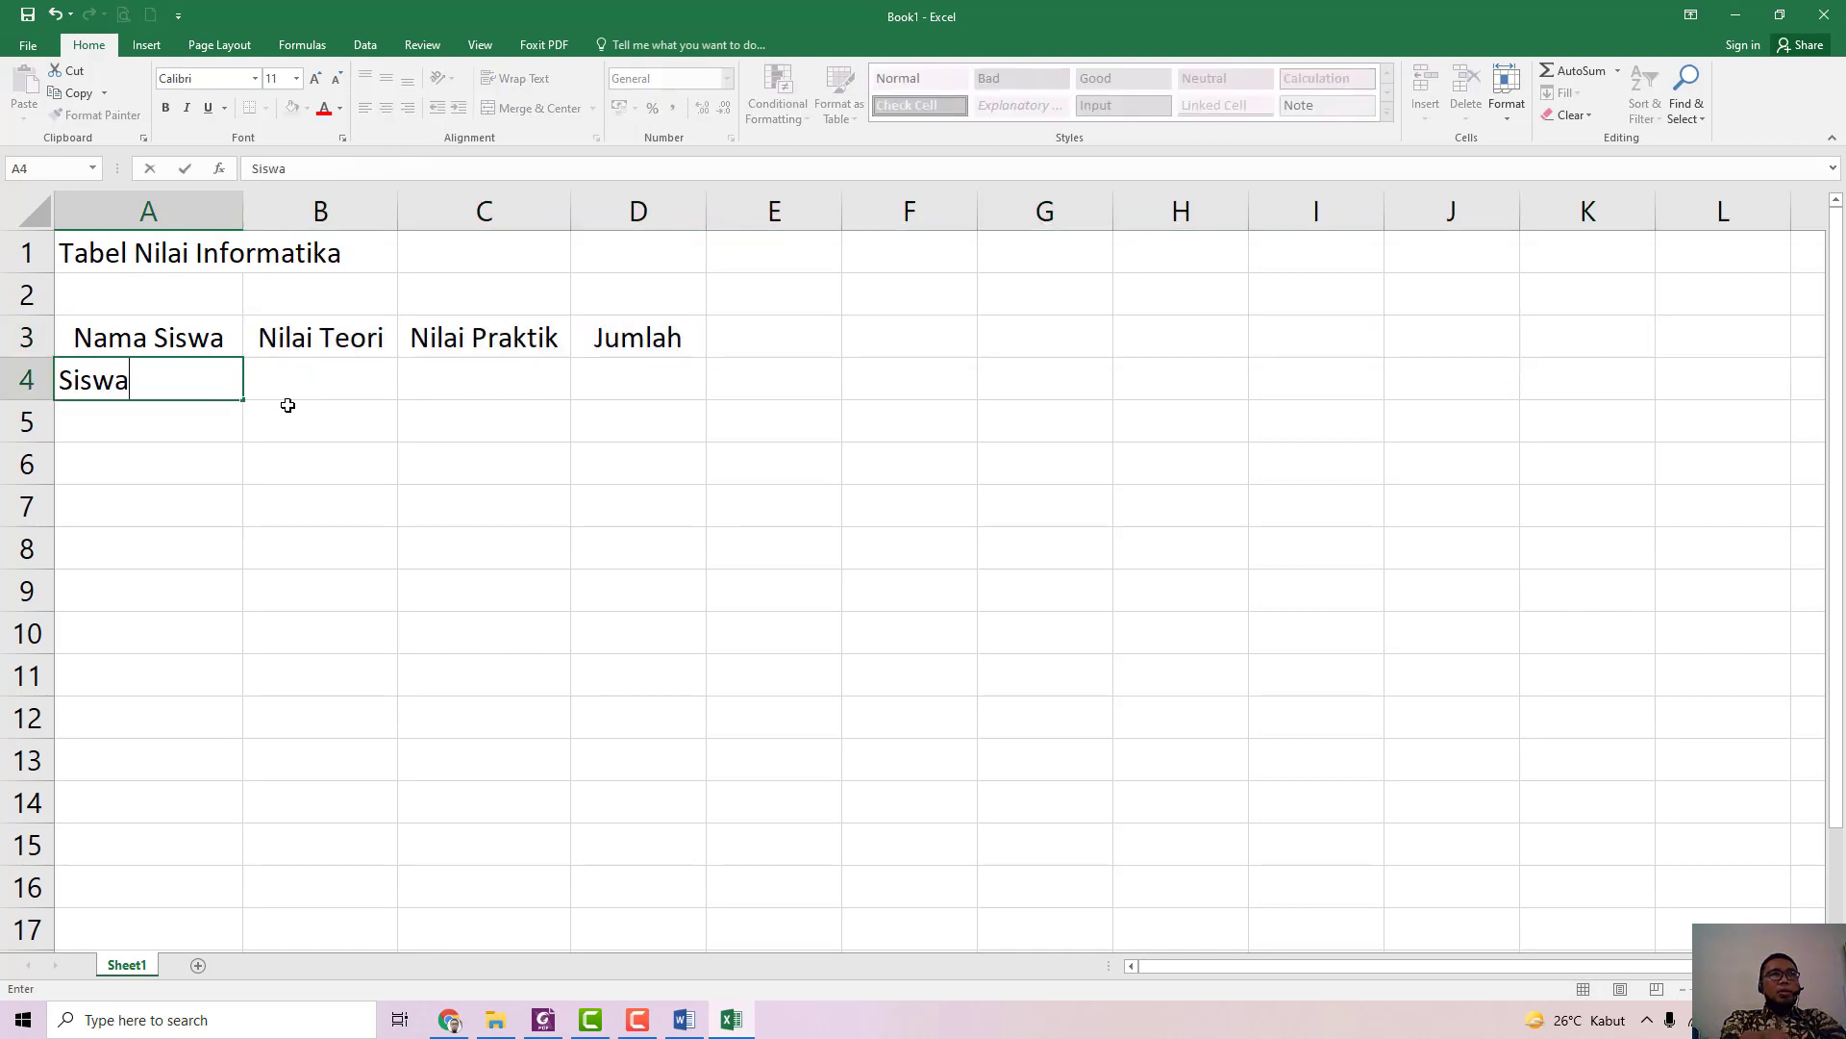
{"action": "type", "text": "1"}
{"action": "key", "text": "Return"}
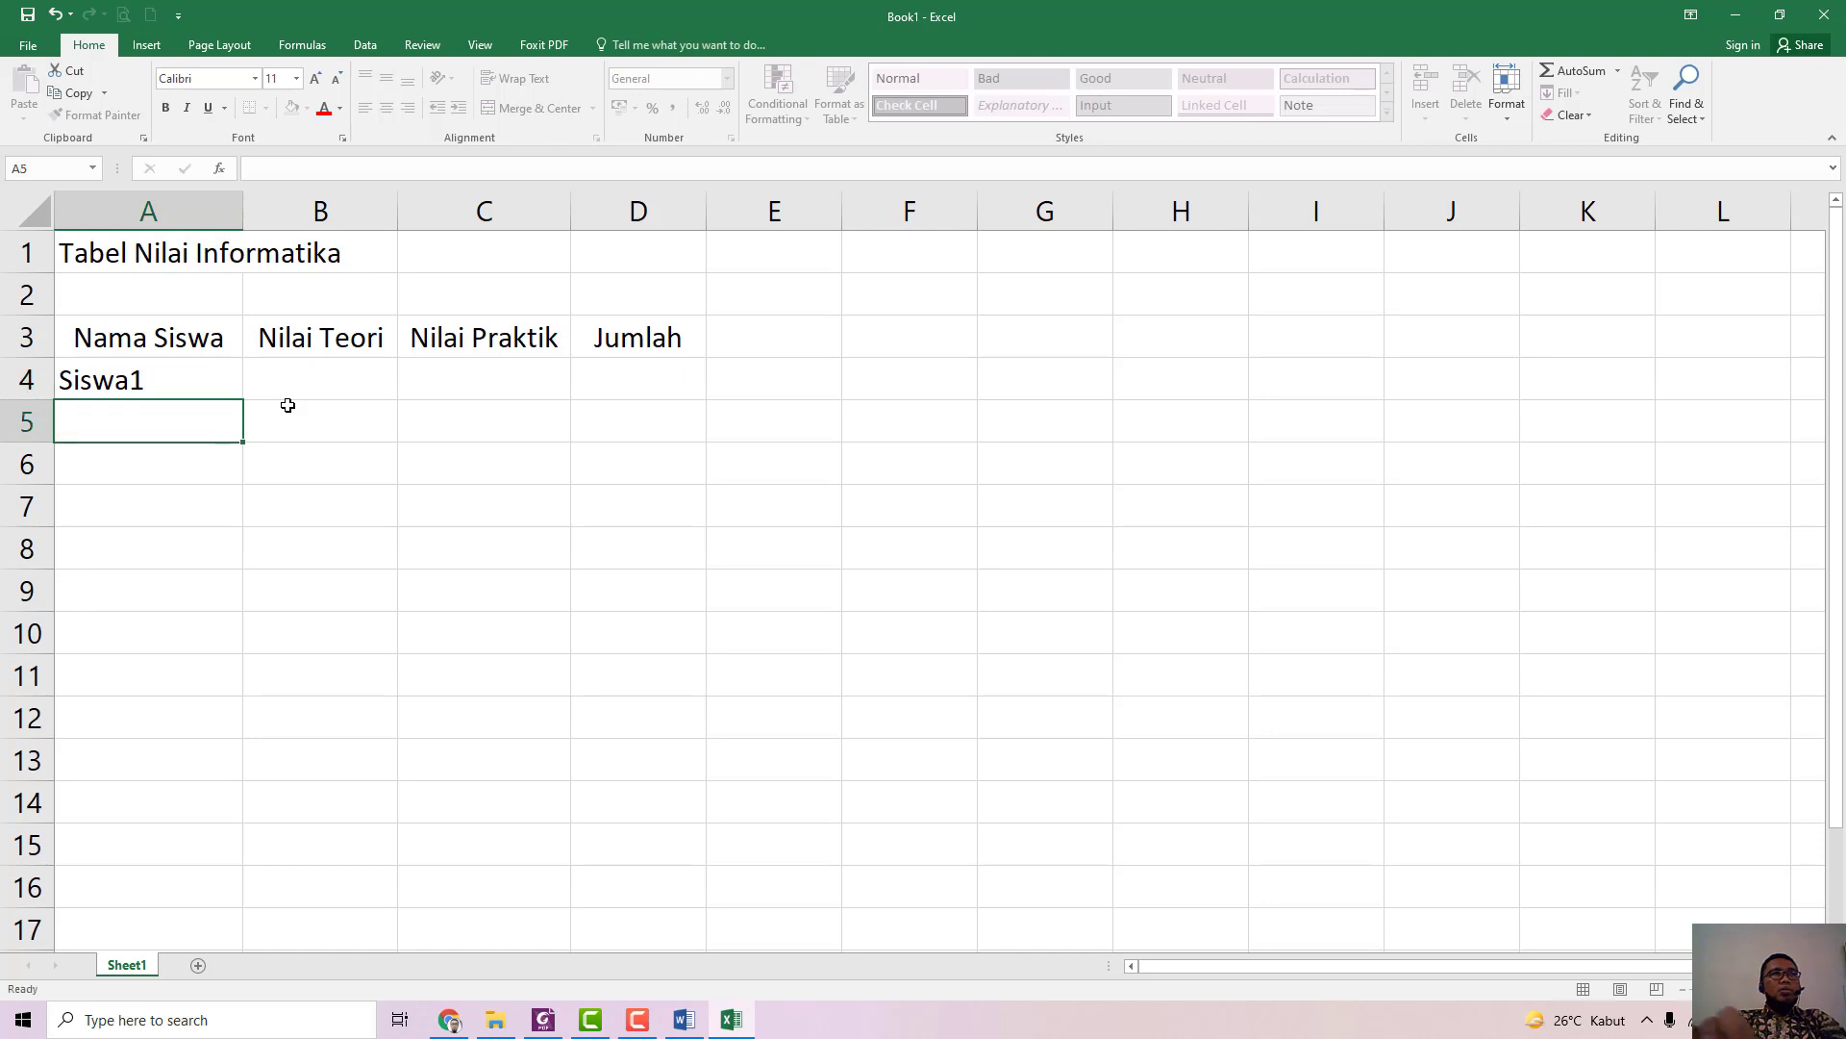
{"action": "left_click", "coordinate": [186, 373]}
{"action": "left_click_drag", "start_coordinate": [245, 400], "coordinate": [247, 576]}
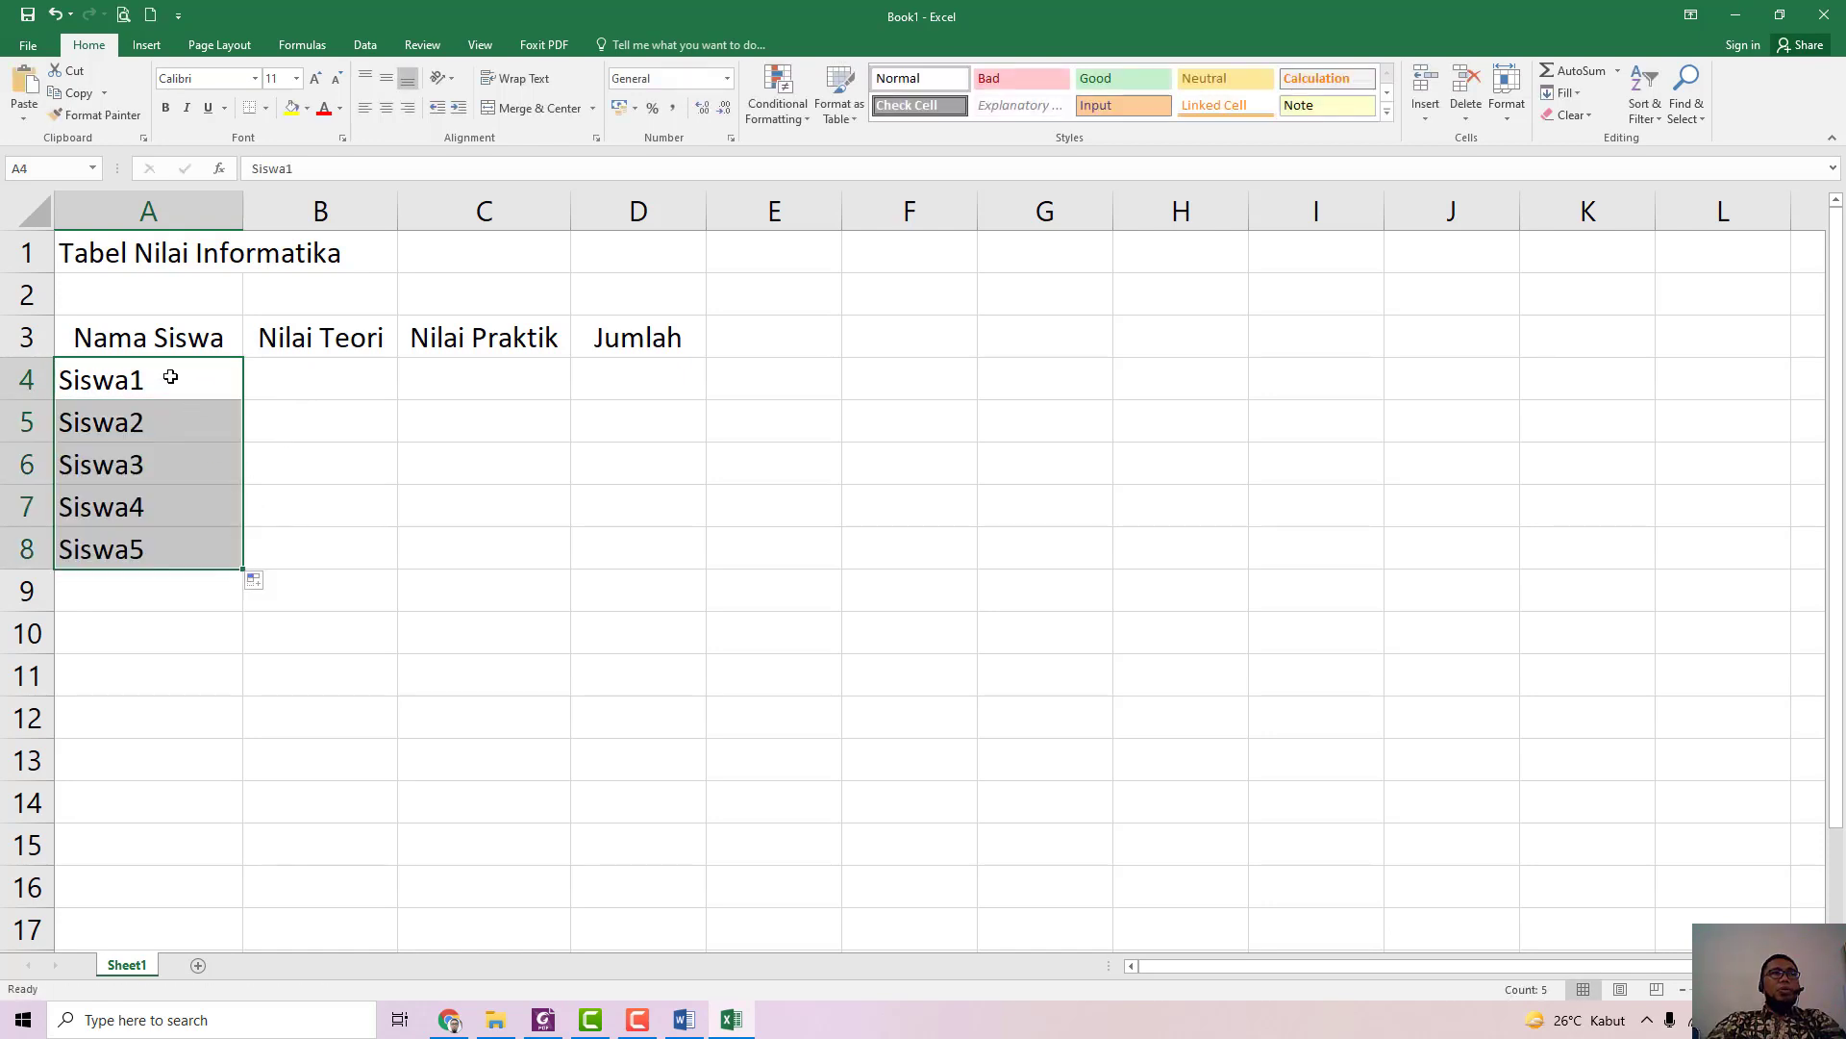
Step: Enter the Nilai Teori scores 80, 75, 90, 65 and 85 in cells B4 to B8
{"action": "left_click", "coordinate": [303, 378]}
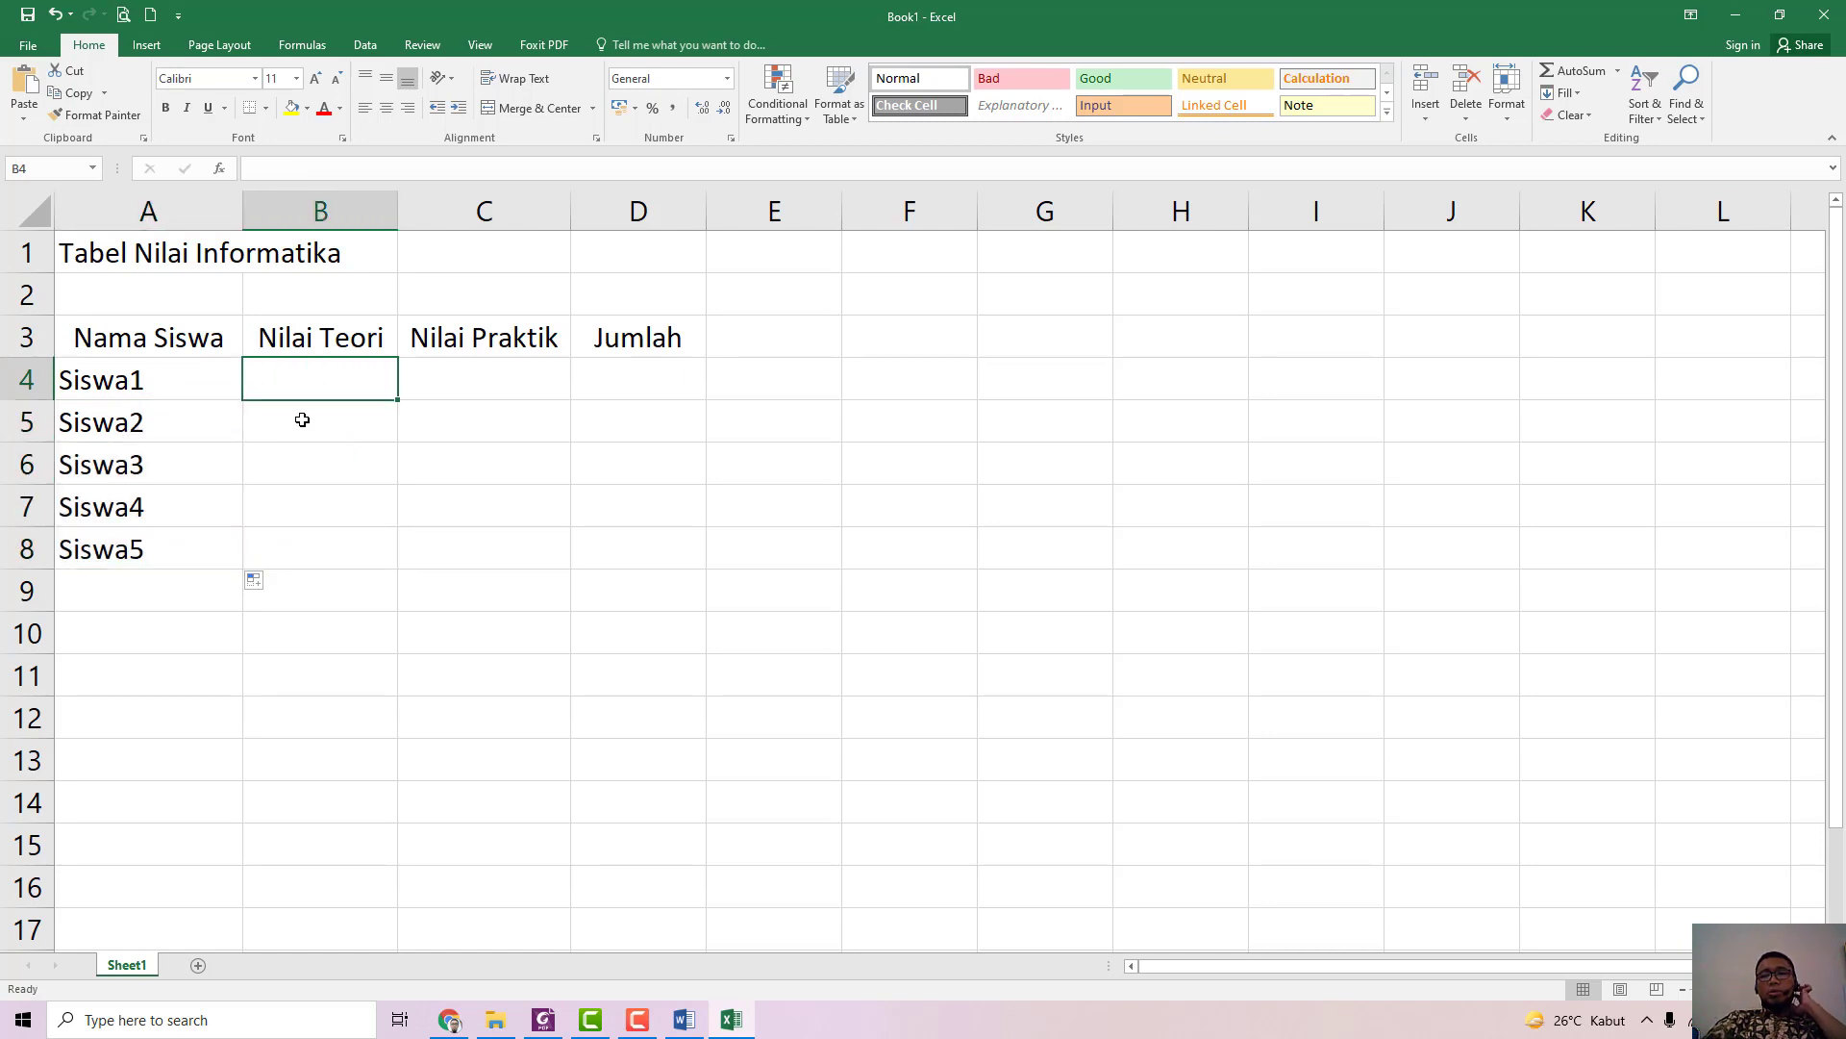
{"action": "type", "text": "80"}
{"action": "key", "text": "Return"}
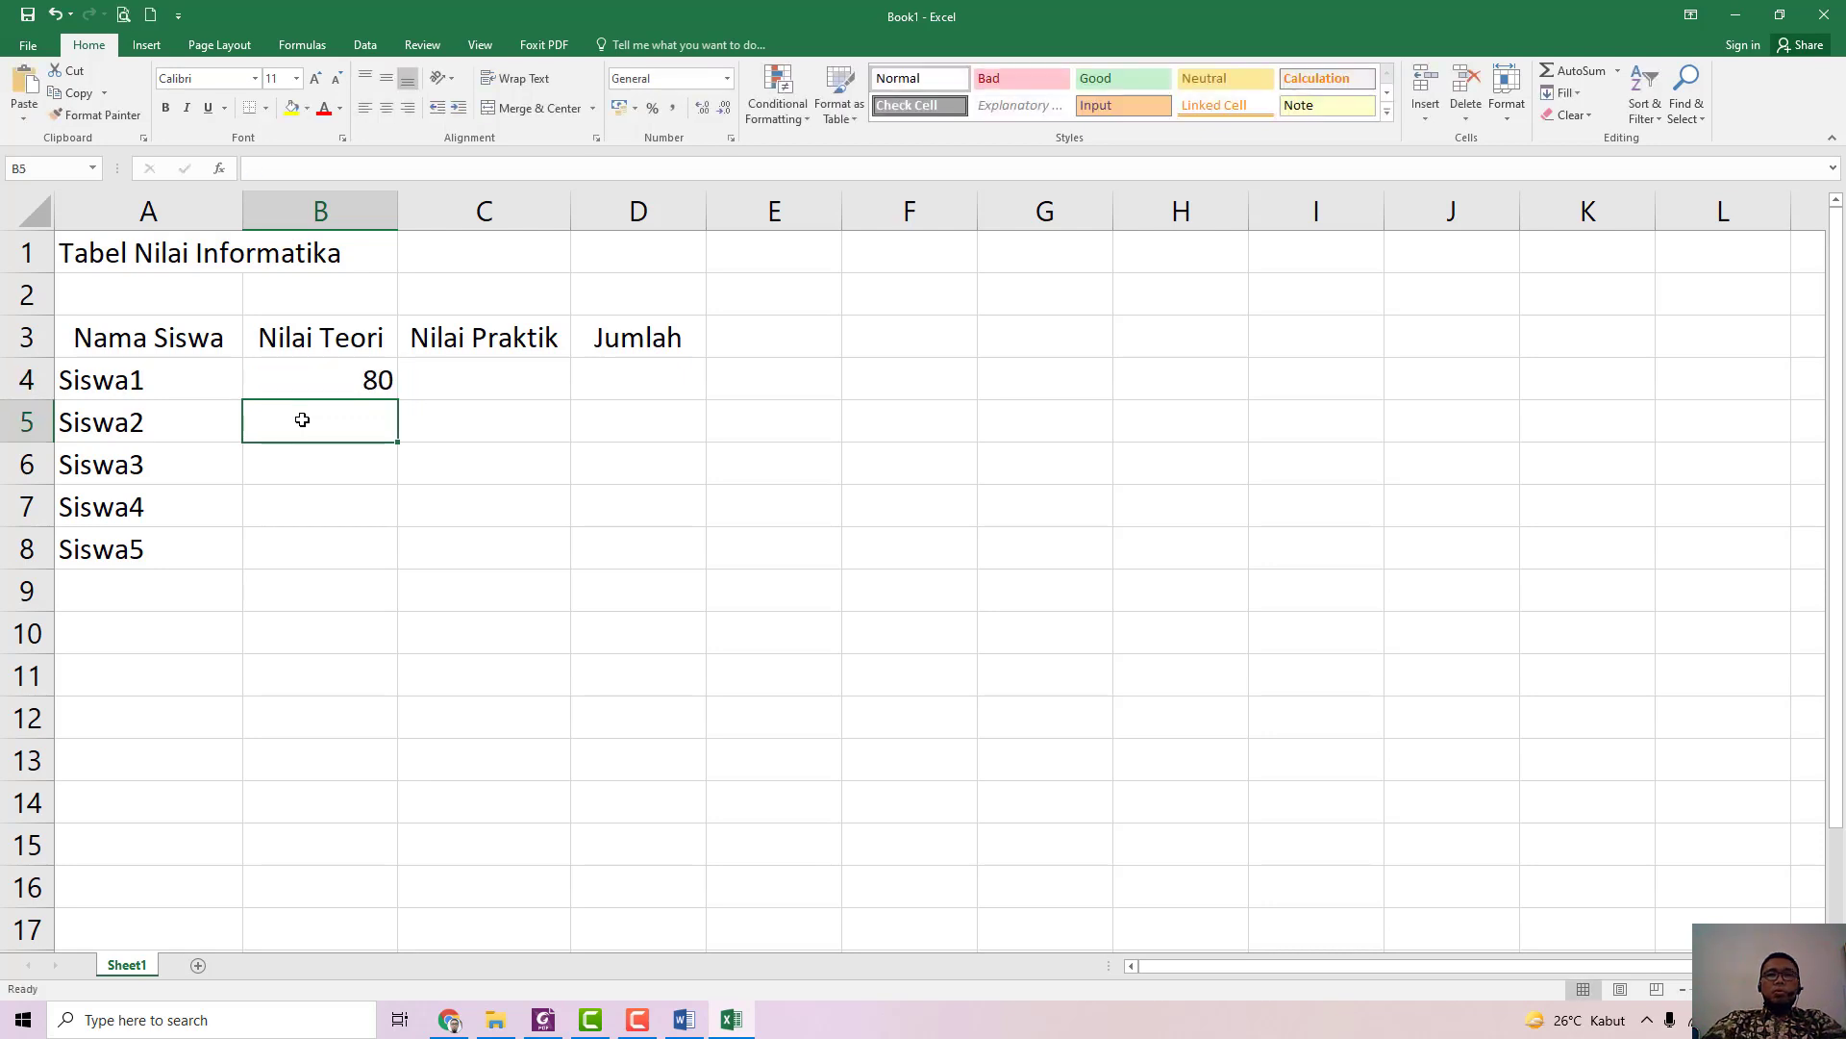
{"action": "type", "text": "75"}
{"action": "key", "text": "Return"}
{"action": "type", "text": "90"}
{"action": "key", "text": "Return"}
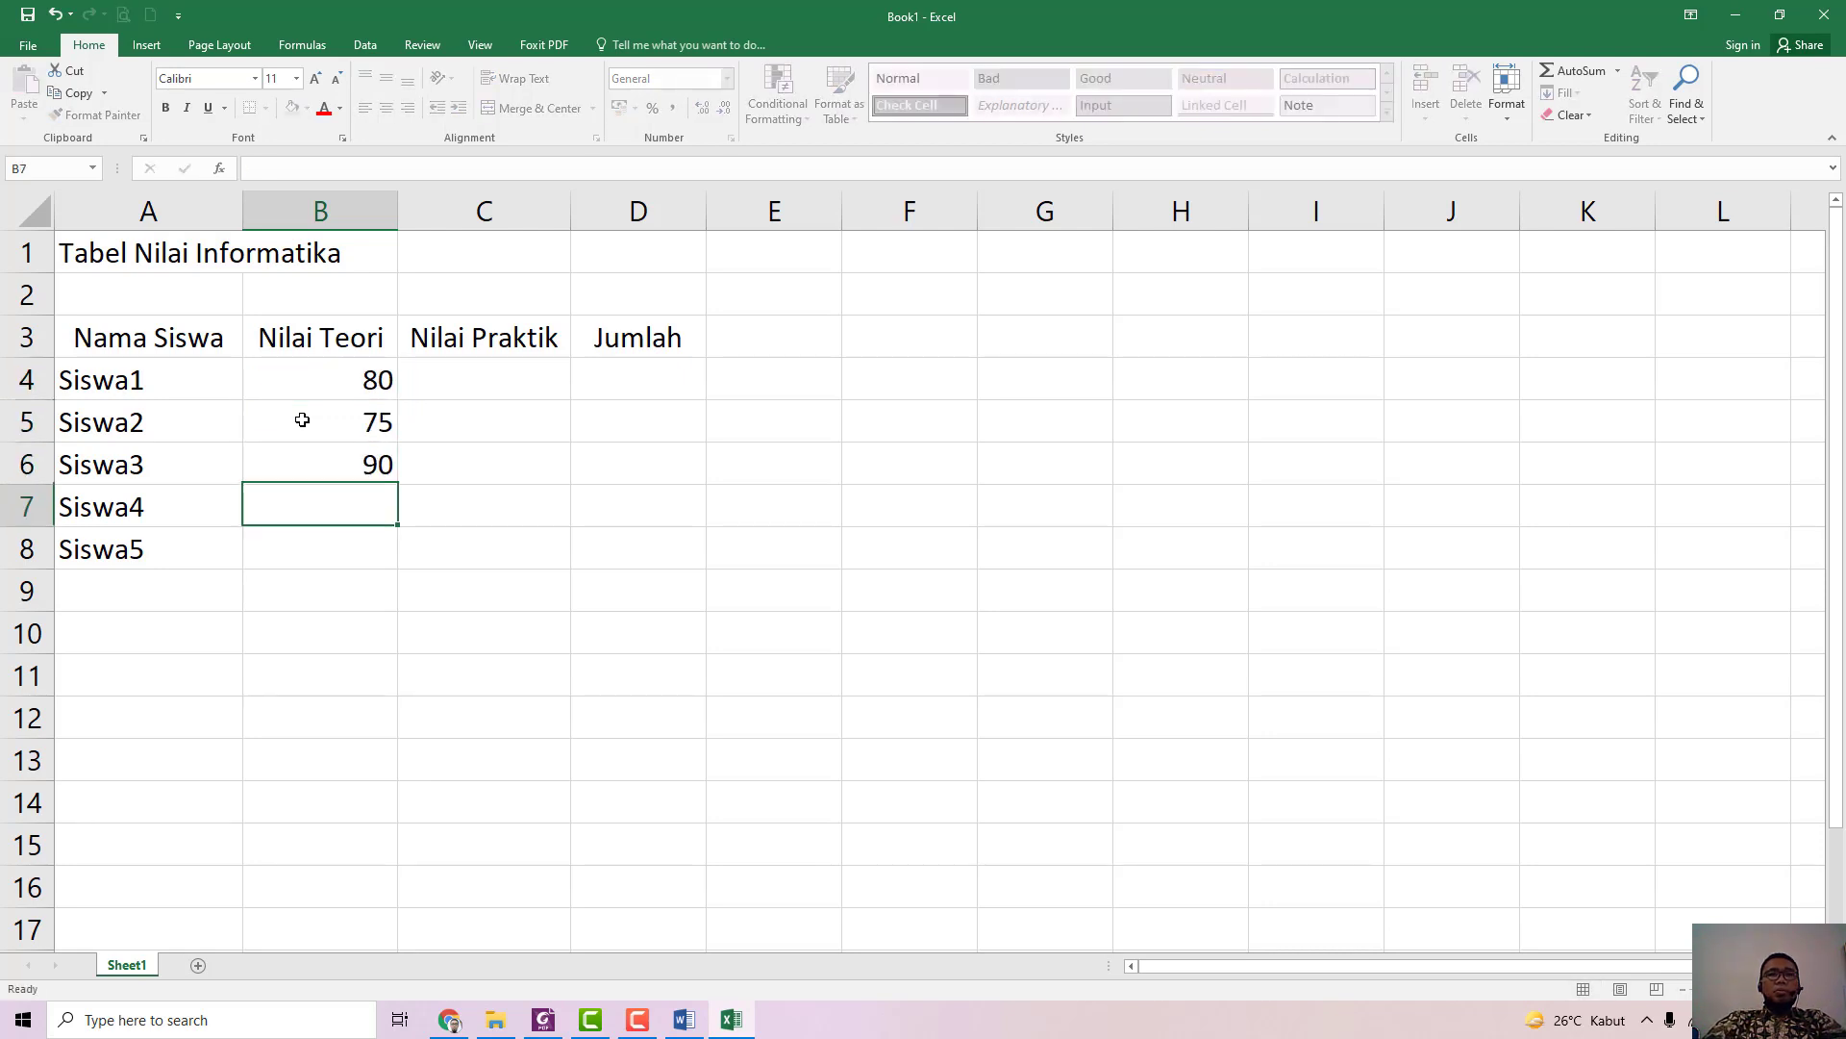
{"action": "type", "text": "65"}
{"action": "key", "text": "Return"}
{"action": "type", "text": "85"}
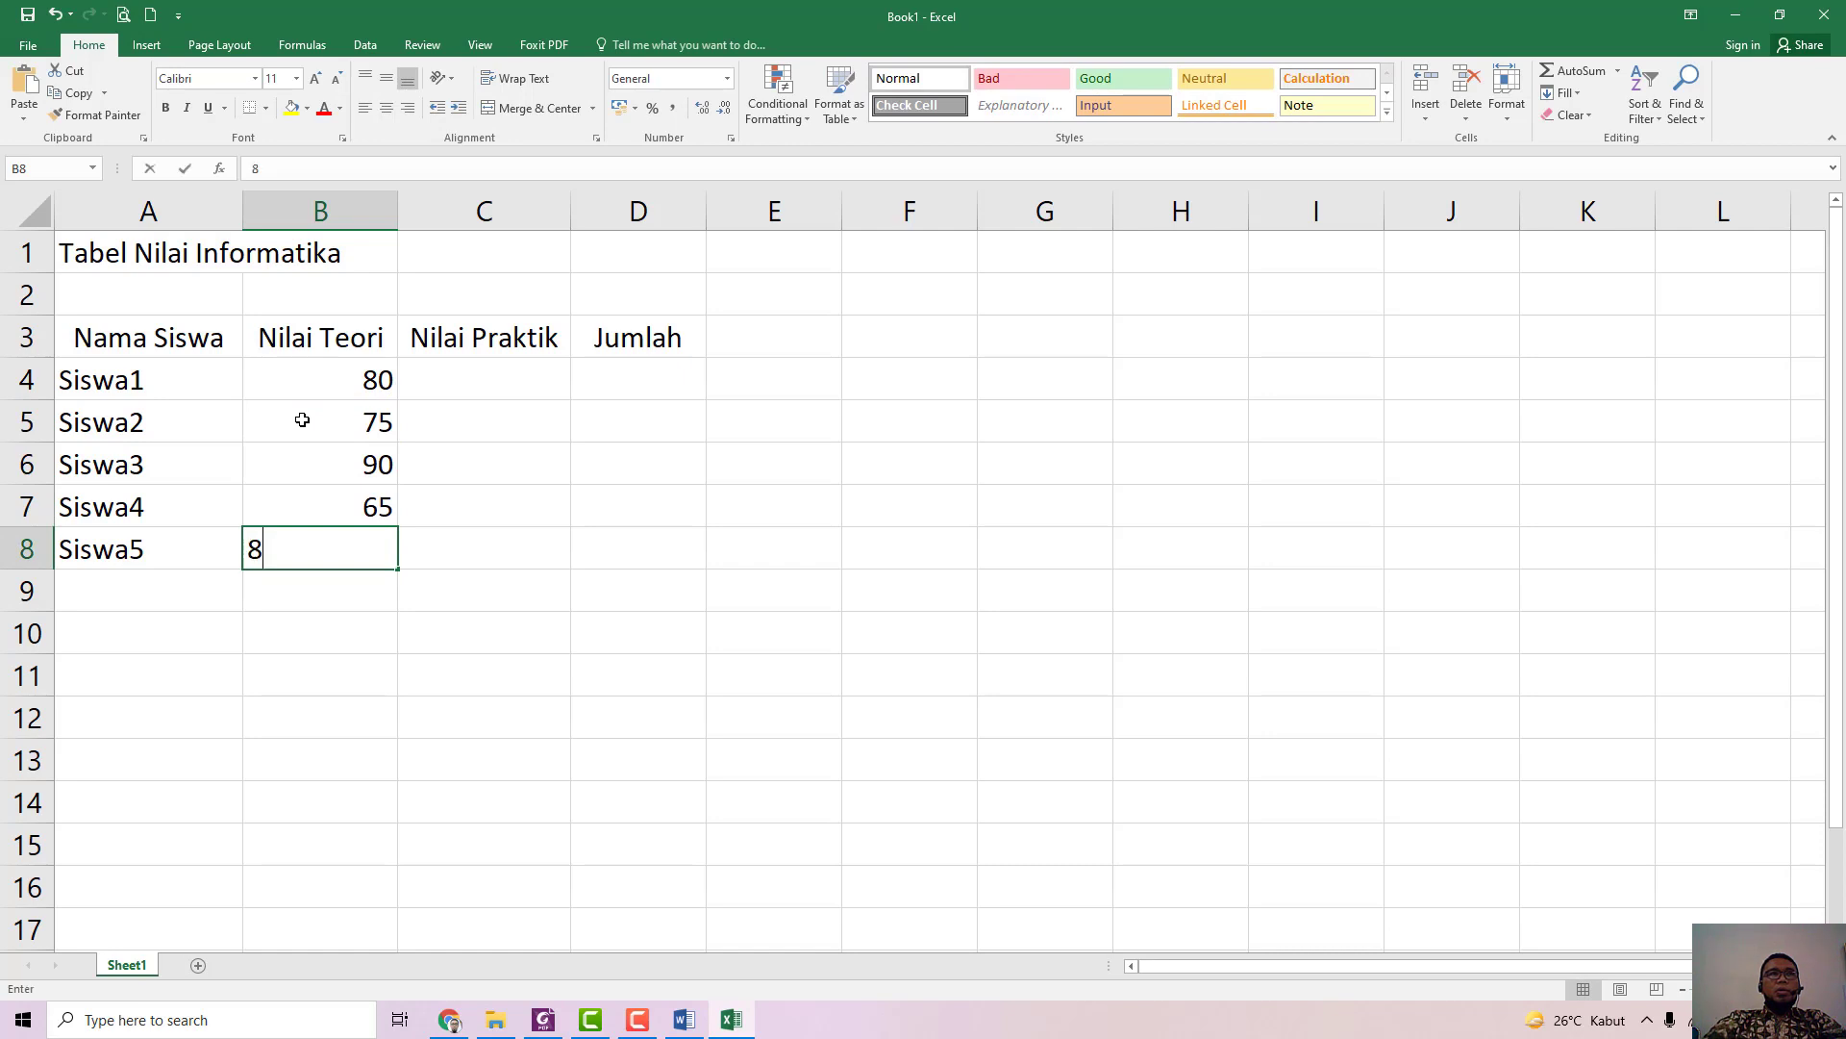
{"action": "key", "text": "Tab"}
Step: Enter the Nilai Praktik scores 86, 80, 82, 89 and 75 in cells C4 to C8
{"action": "key", "text": "Up"}
{"action": "key", "text": "Up"}
{"action": "key", "text": "Up"}
{"action": "key", "text": "Up"}
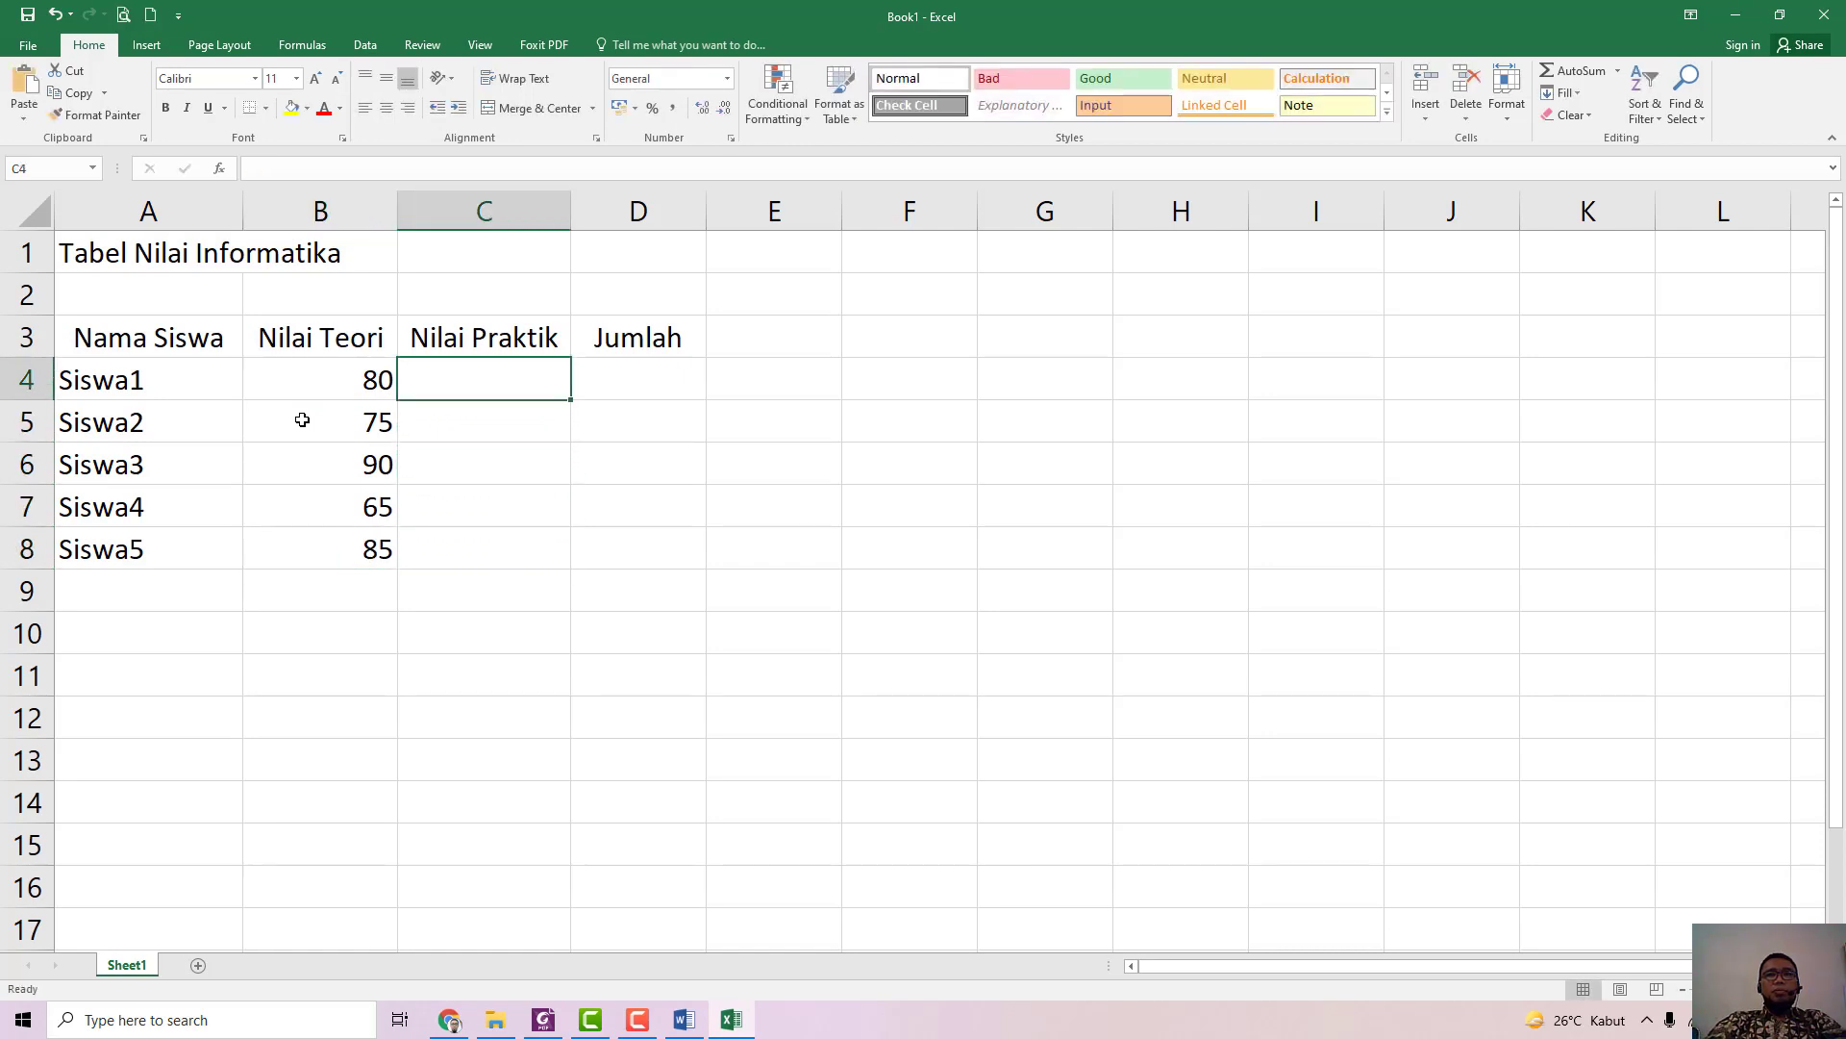
{"action": "type", "text": "86"}
{"action": "key", "text": "Return"}
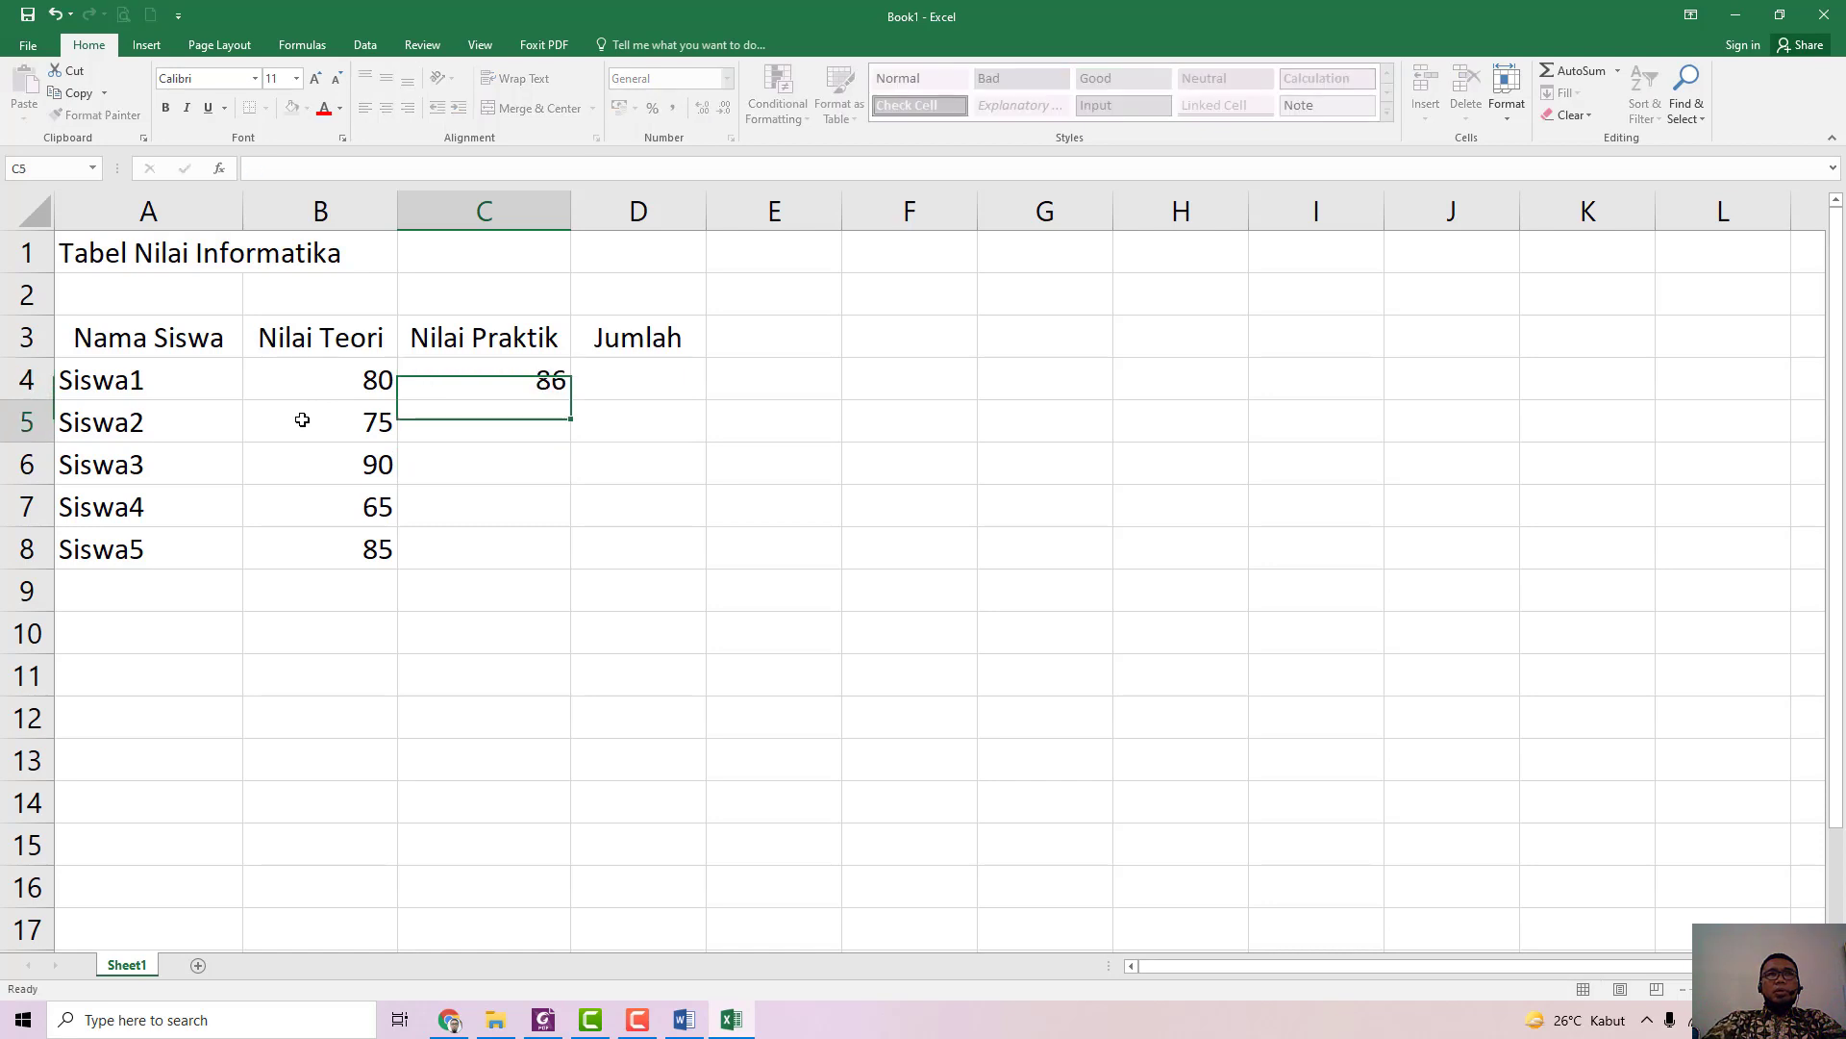
{"action": "type", "text": "80"}
{"action": "type", "text": "82"}
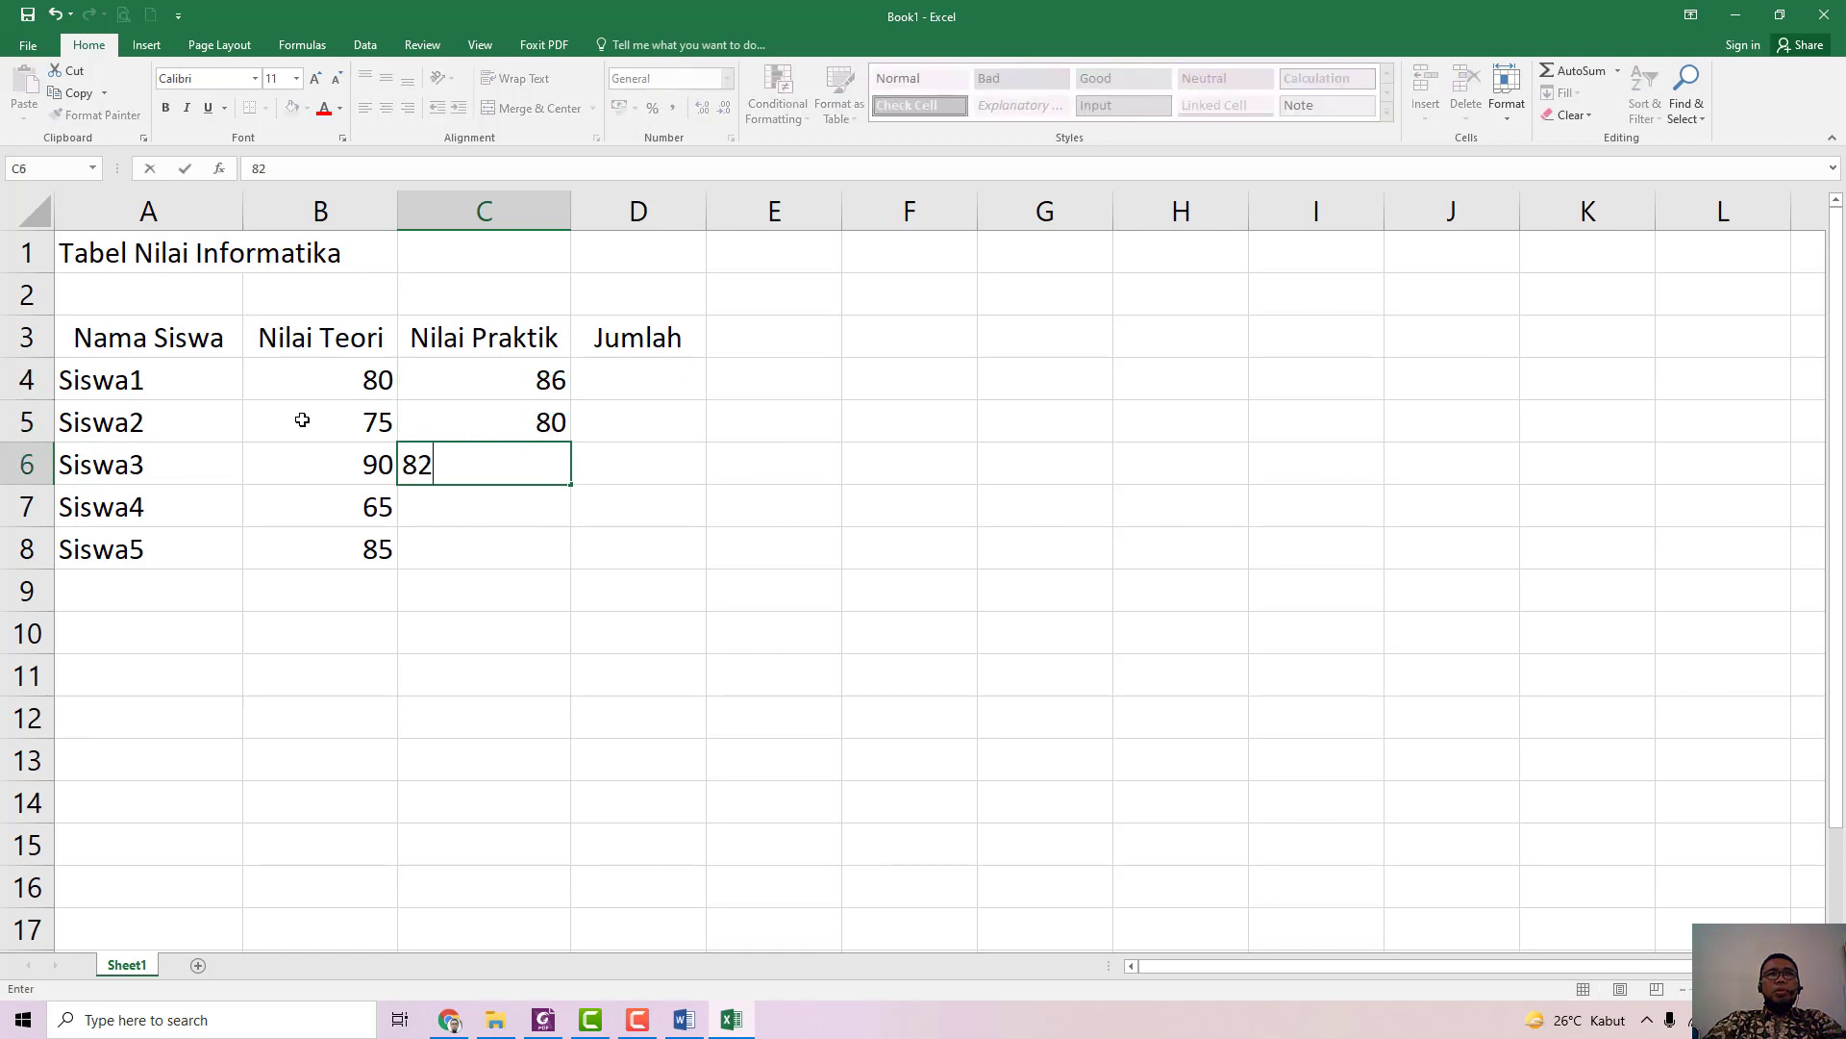
{"action": "key", "text": "Return"}
{"action": "type", "text": "89"}
{"action": "key", "text": "Return"}
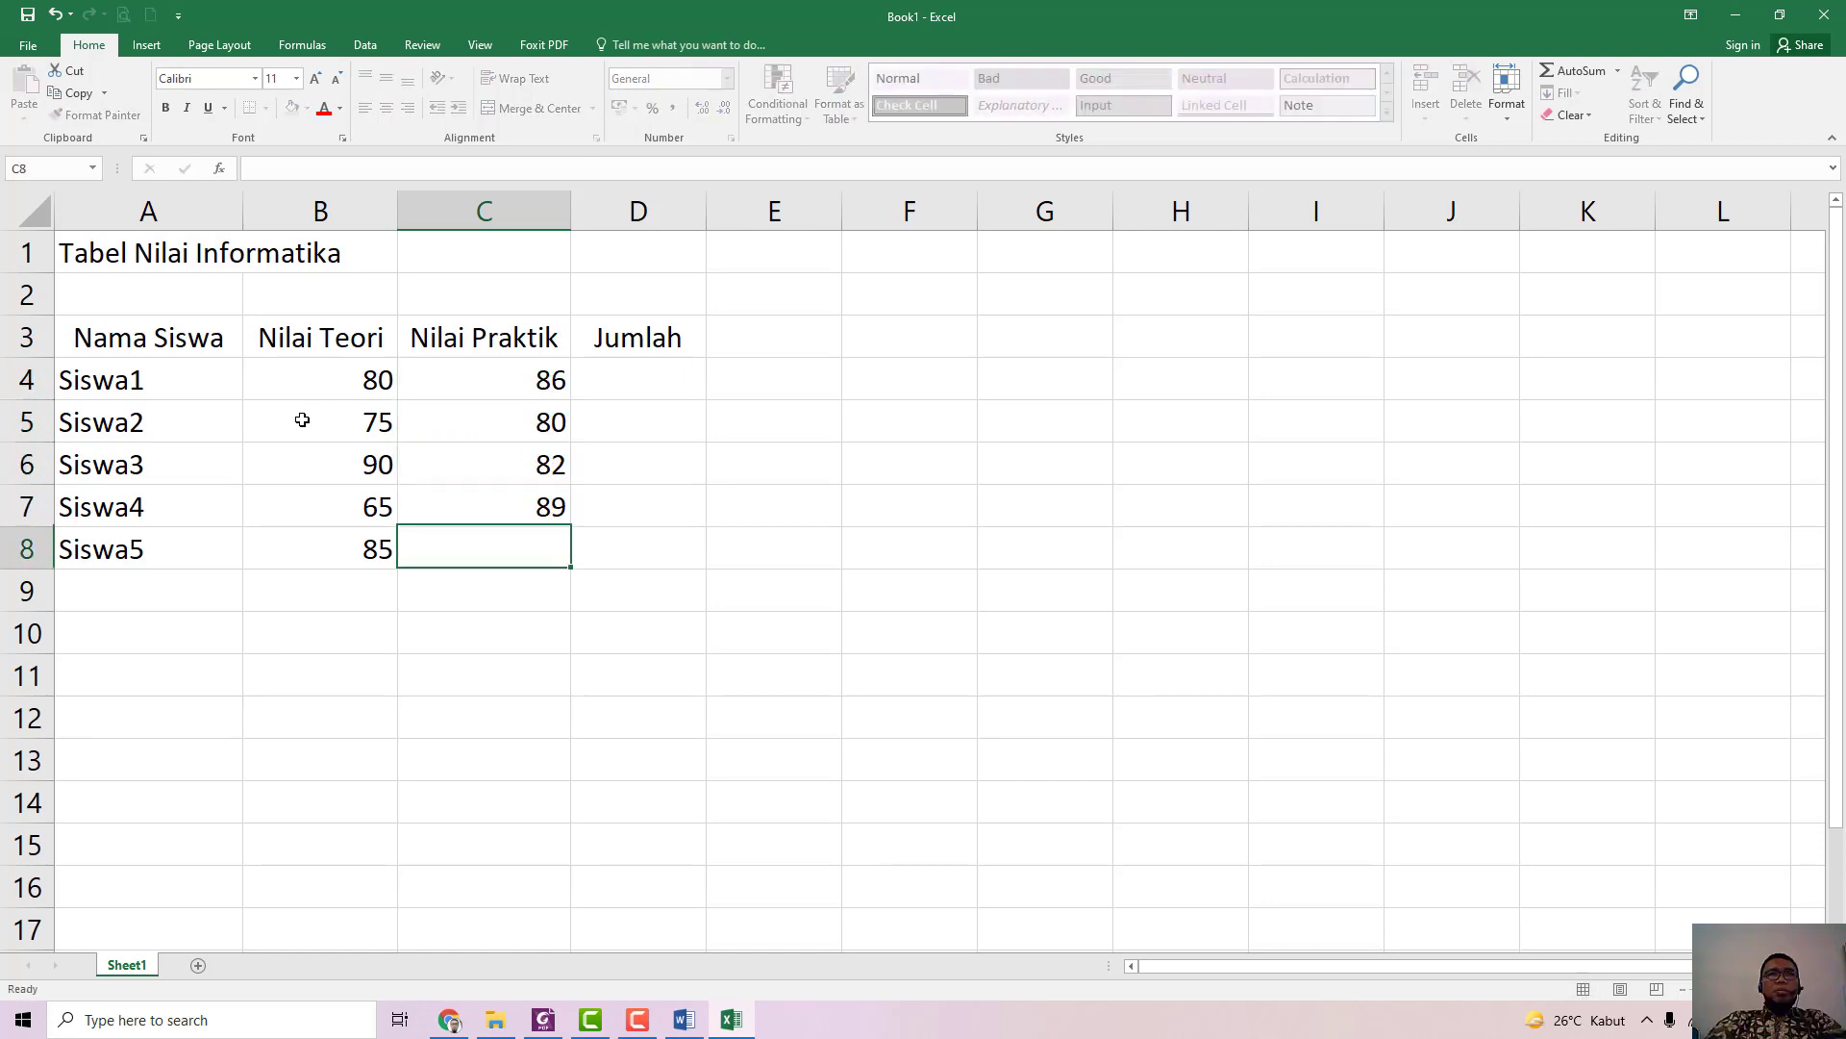
{"action": "type", "text": "75"}
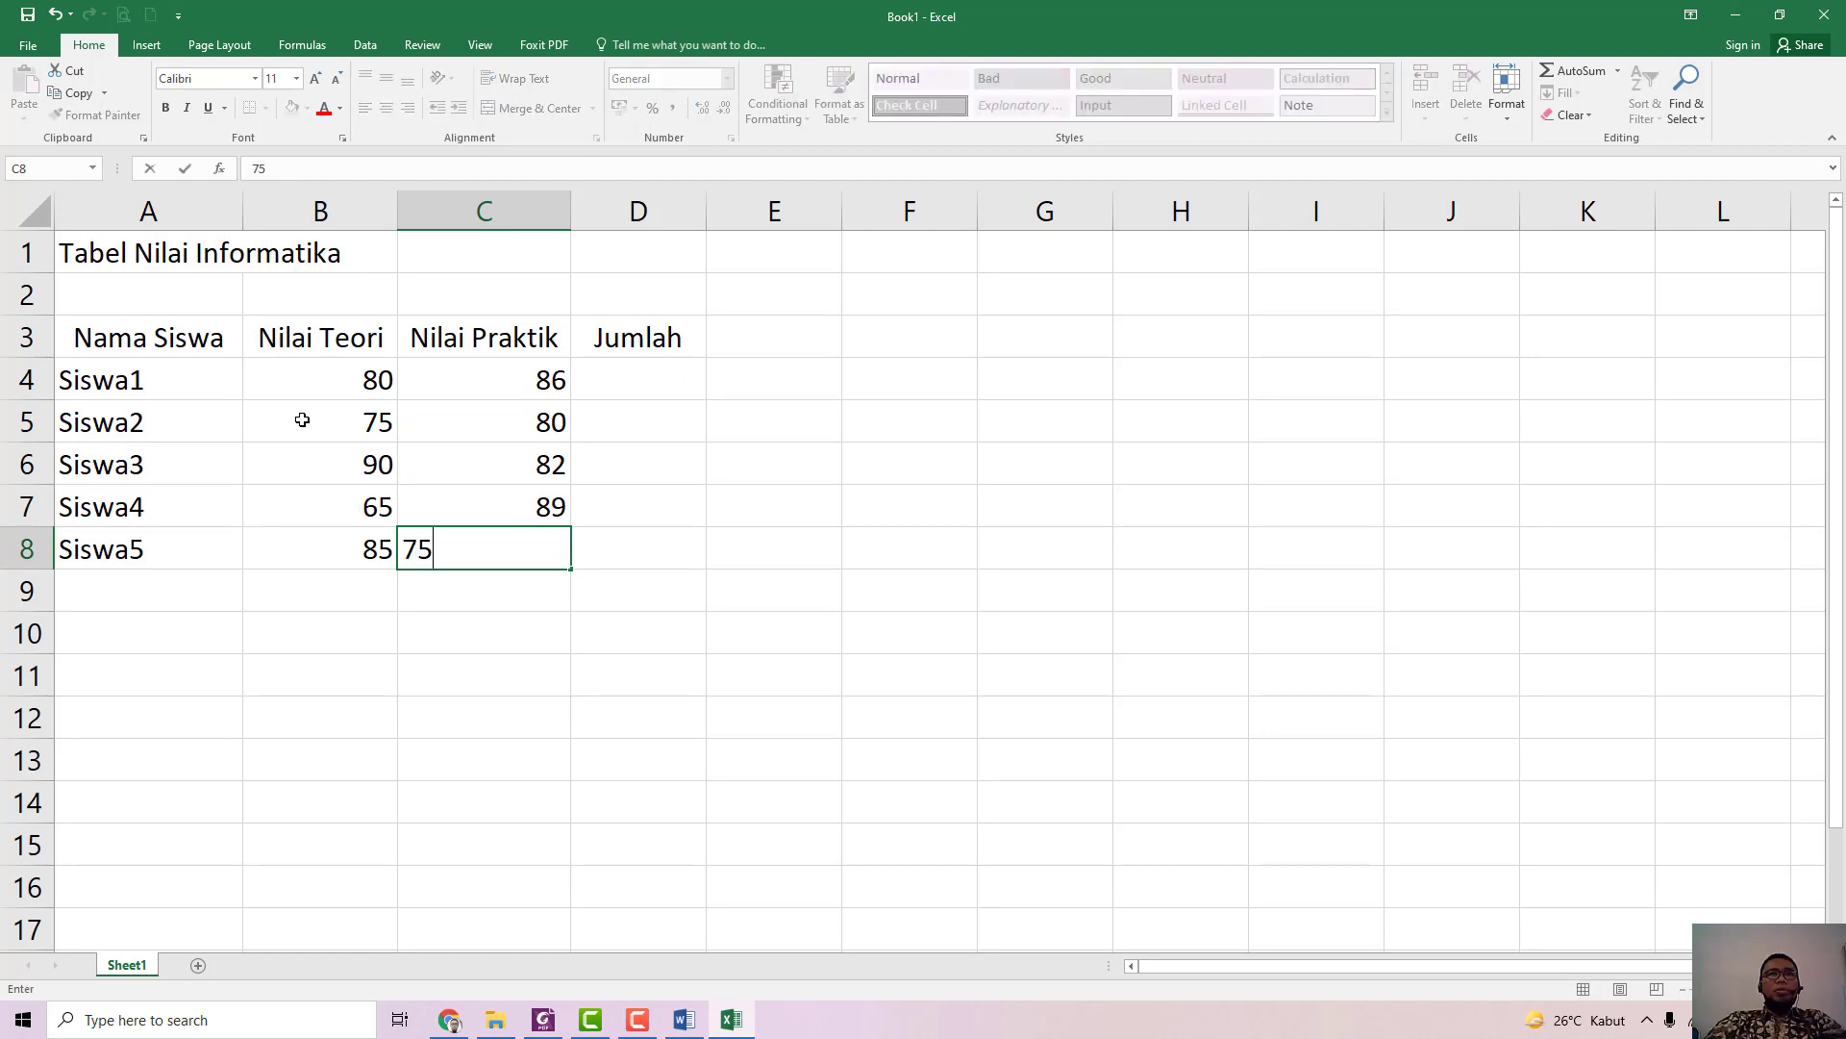
{"action": "key", "text": "Return"}
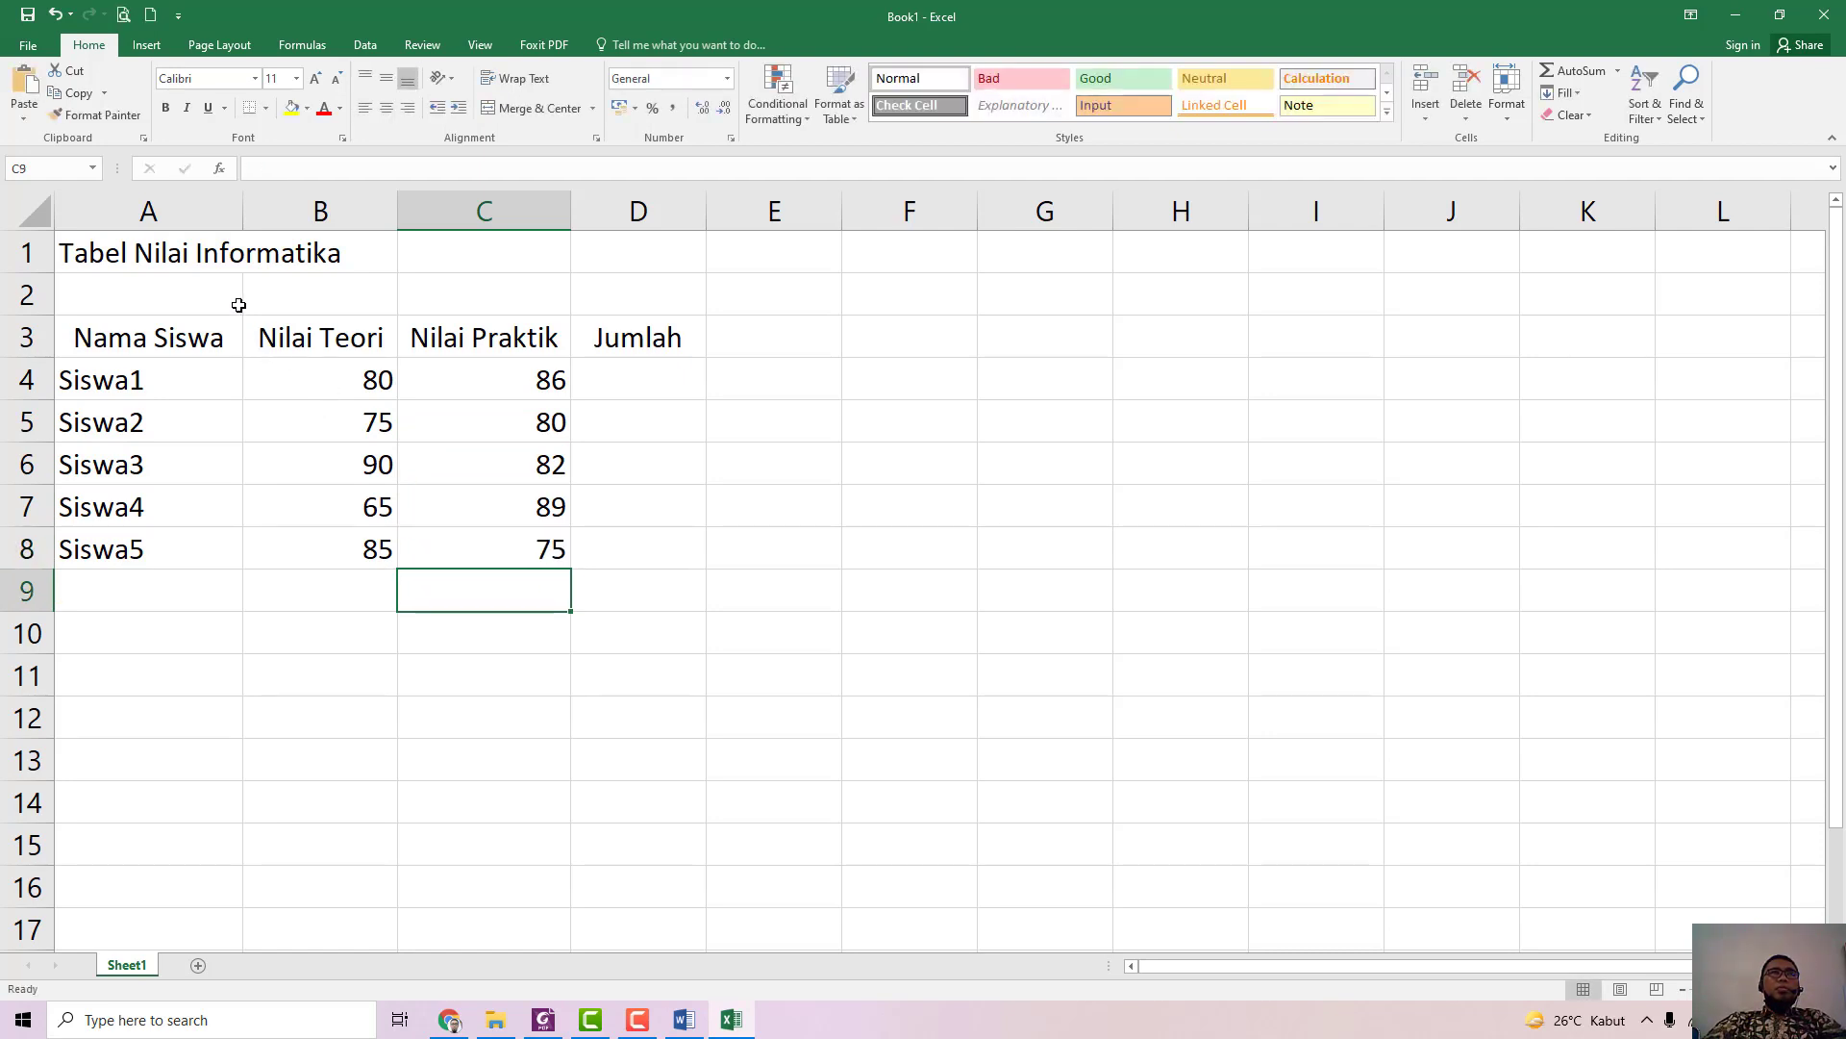
Step: Merge and center the table title across A1:D1 and make it bold
{"action": "left_click_drag", "start_coordinate": [186, 253], "coordinate": [603, 254]}
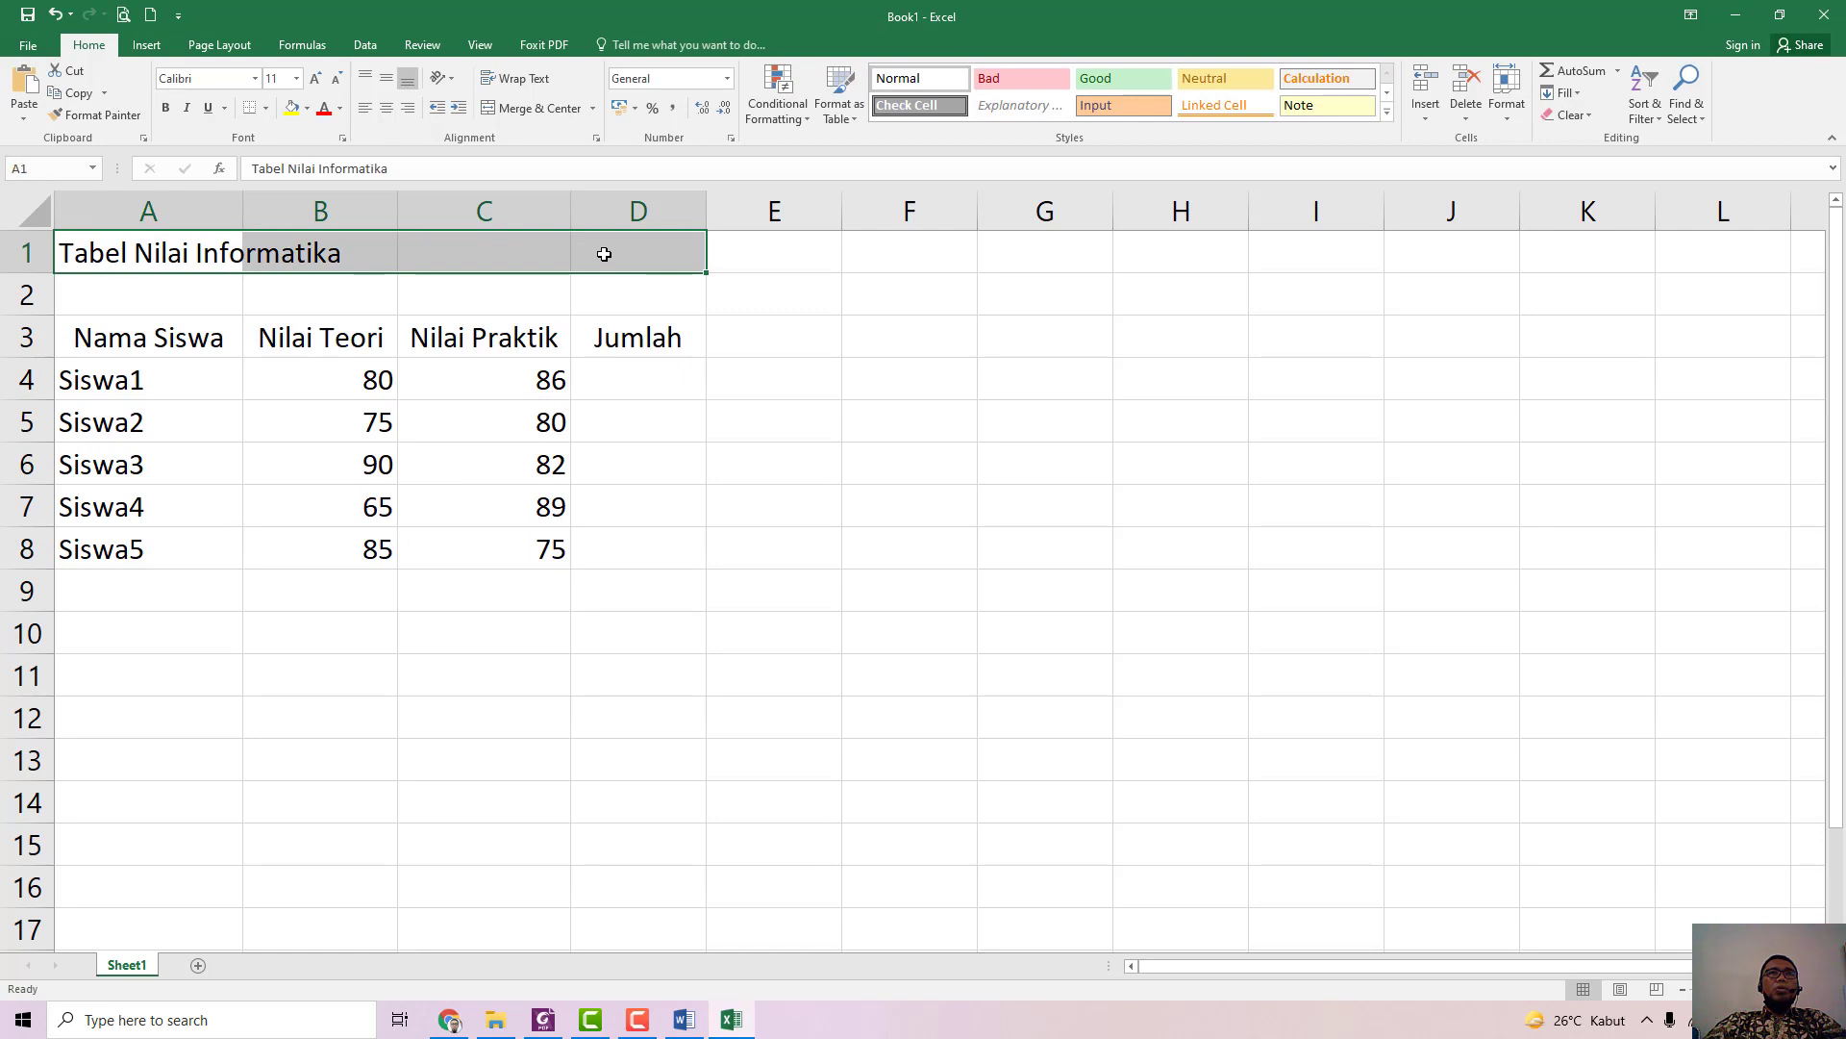
{"action": "left_click", "coordinate": [138, 251]}
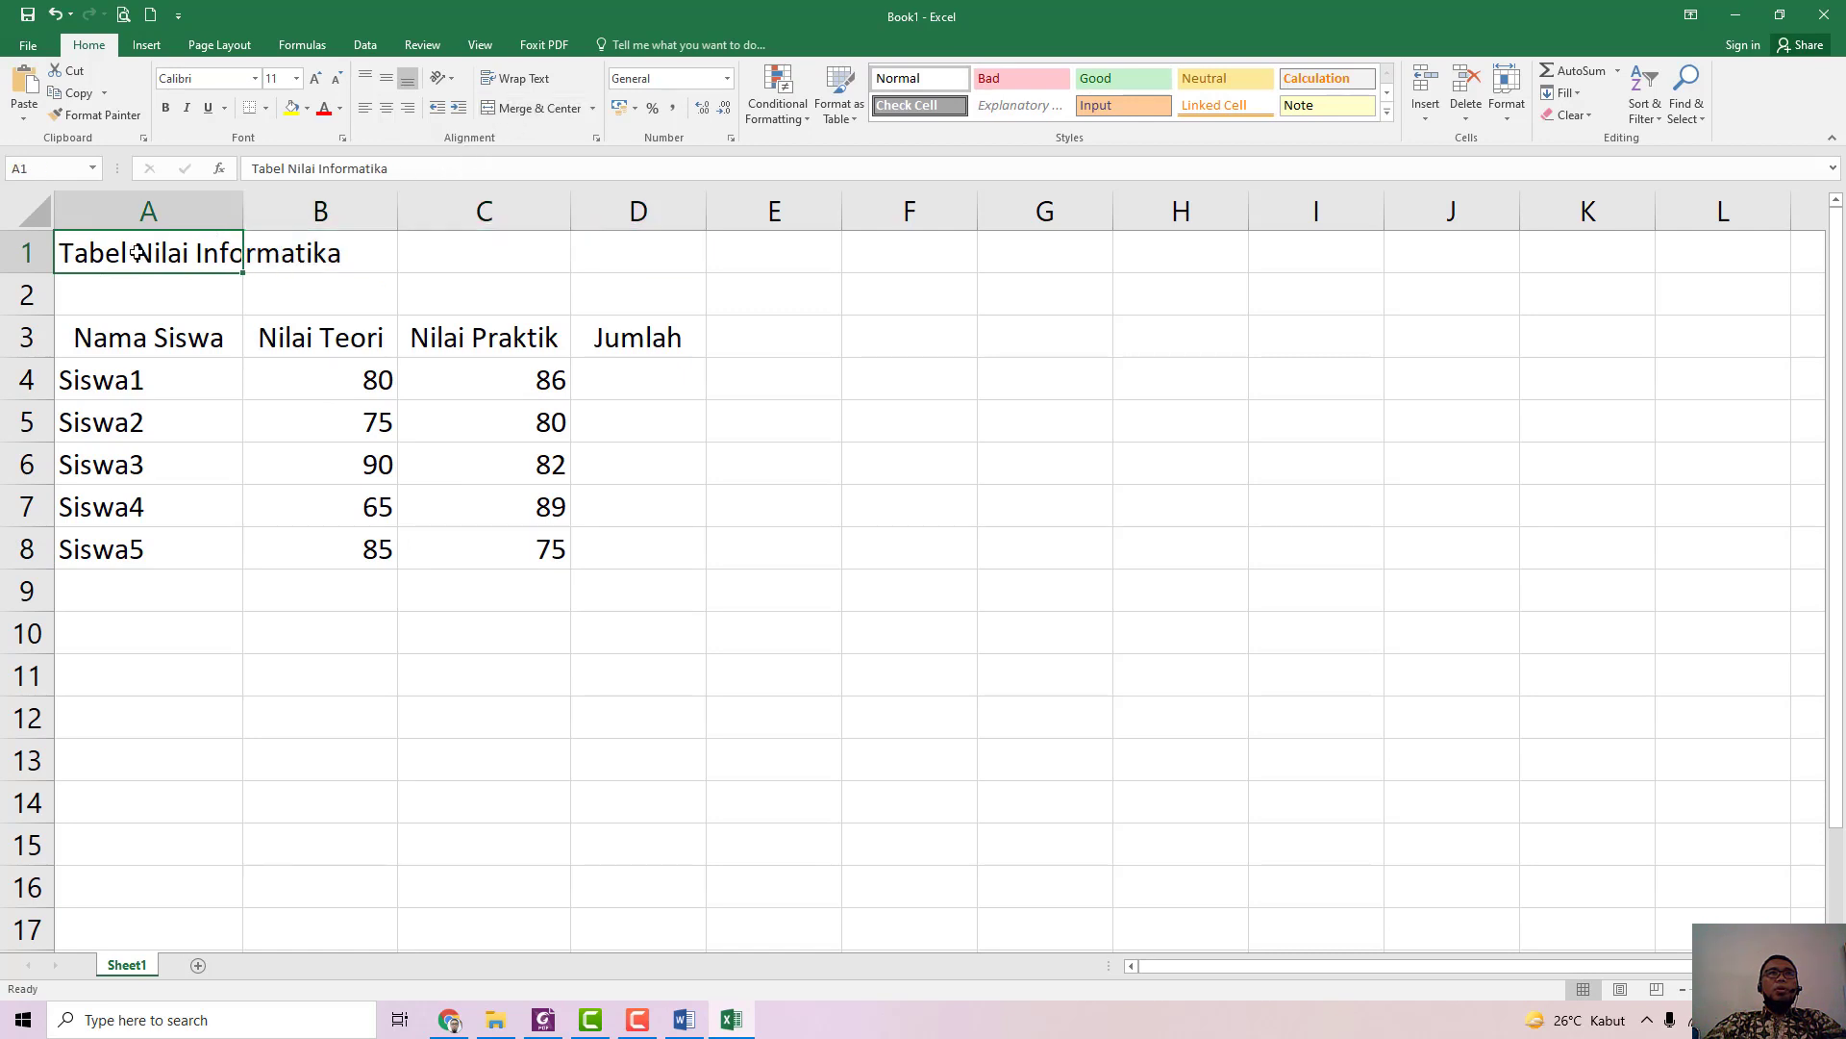
{"action": "left_click_drag", "start_coordinate": [352, 253], "coordinate": [631, 258]}
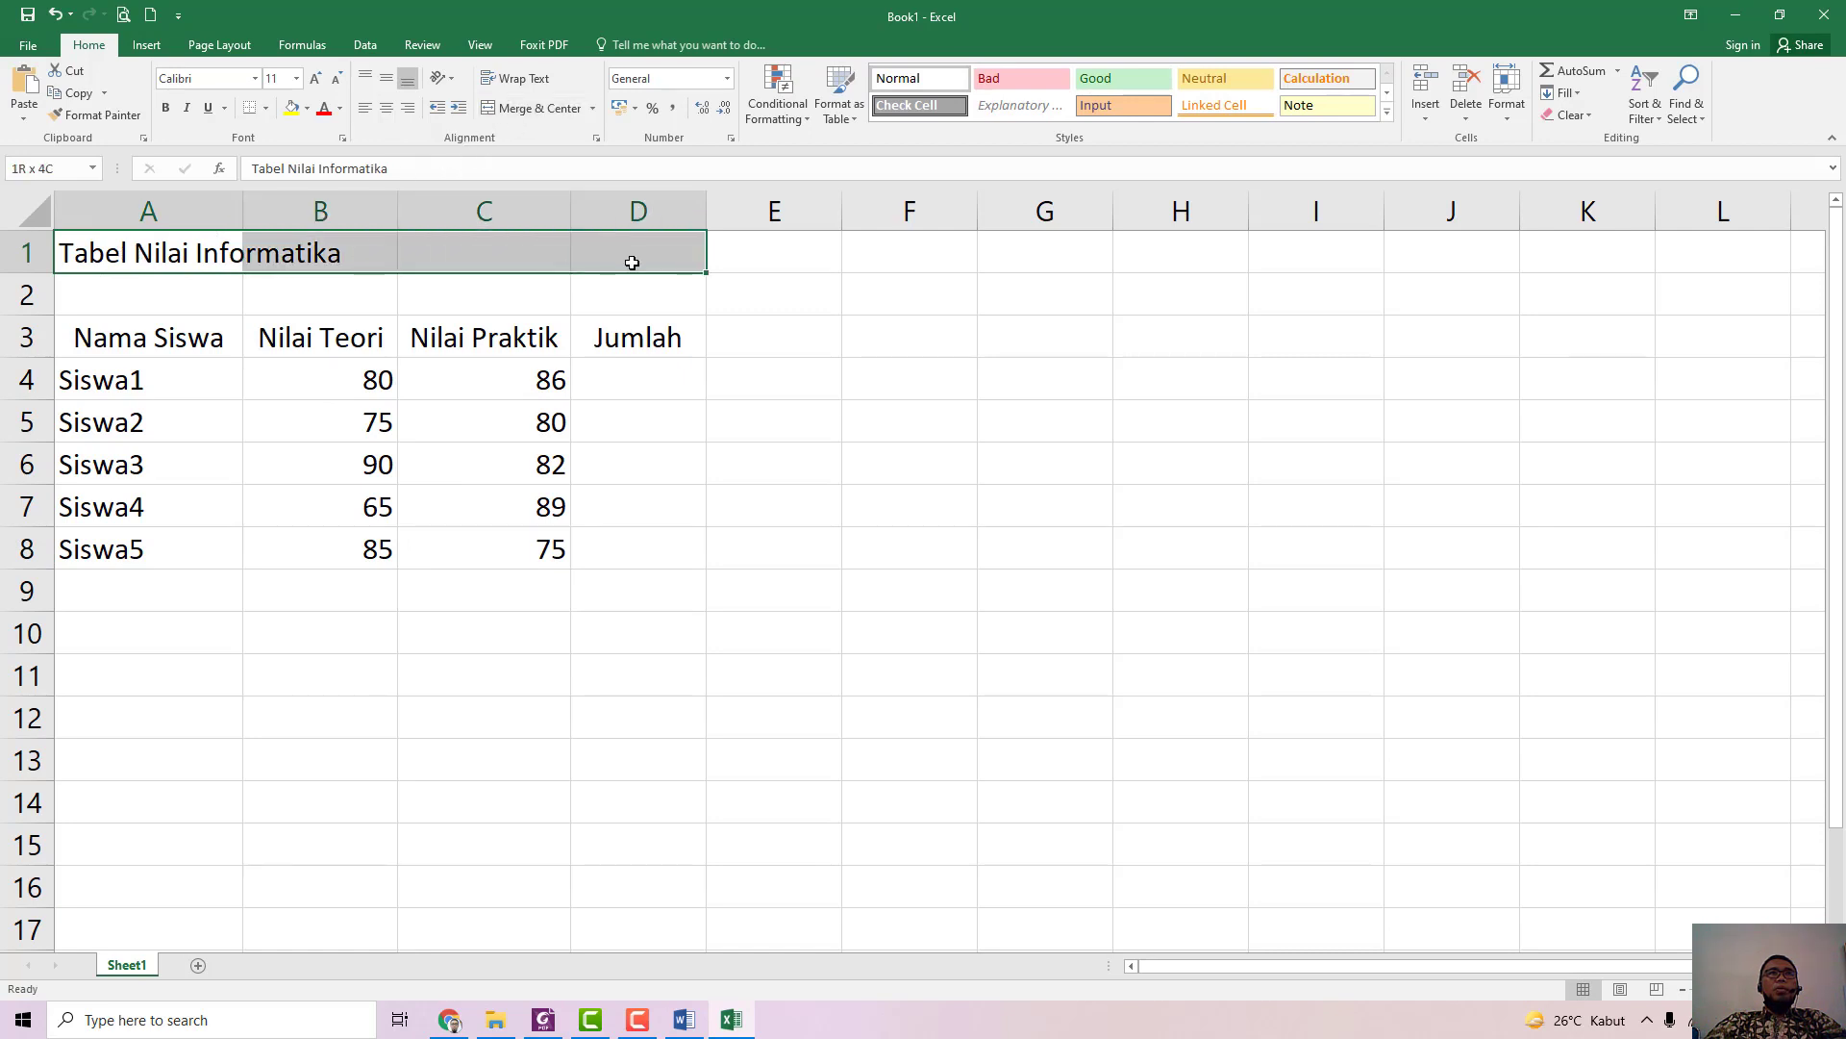
{"action": "left_click", "coordinate": [535, 112]}
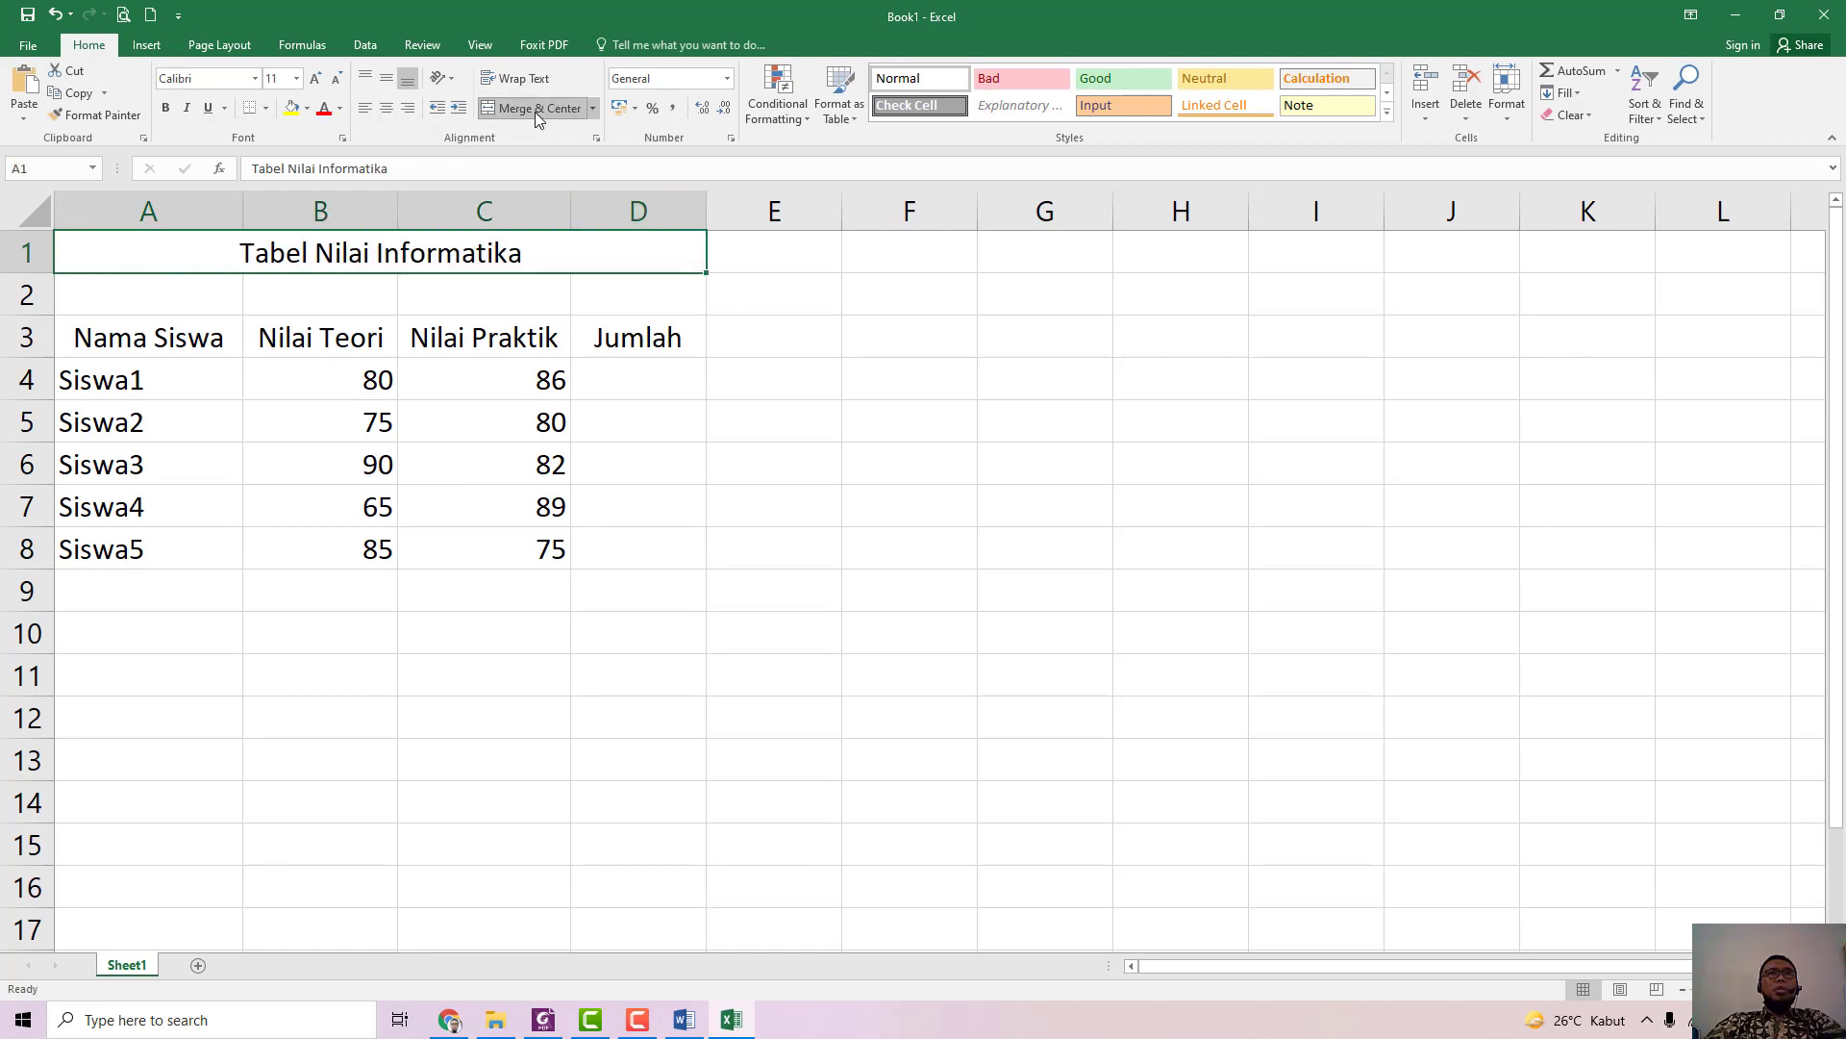
{"action": "left_click", "coordinate": [166, 108]}
{"action": "left_click", "coordinate": [210, 112]}
{"action": "left_click", "coordinate": [210, 112]}
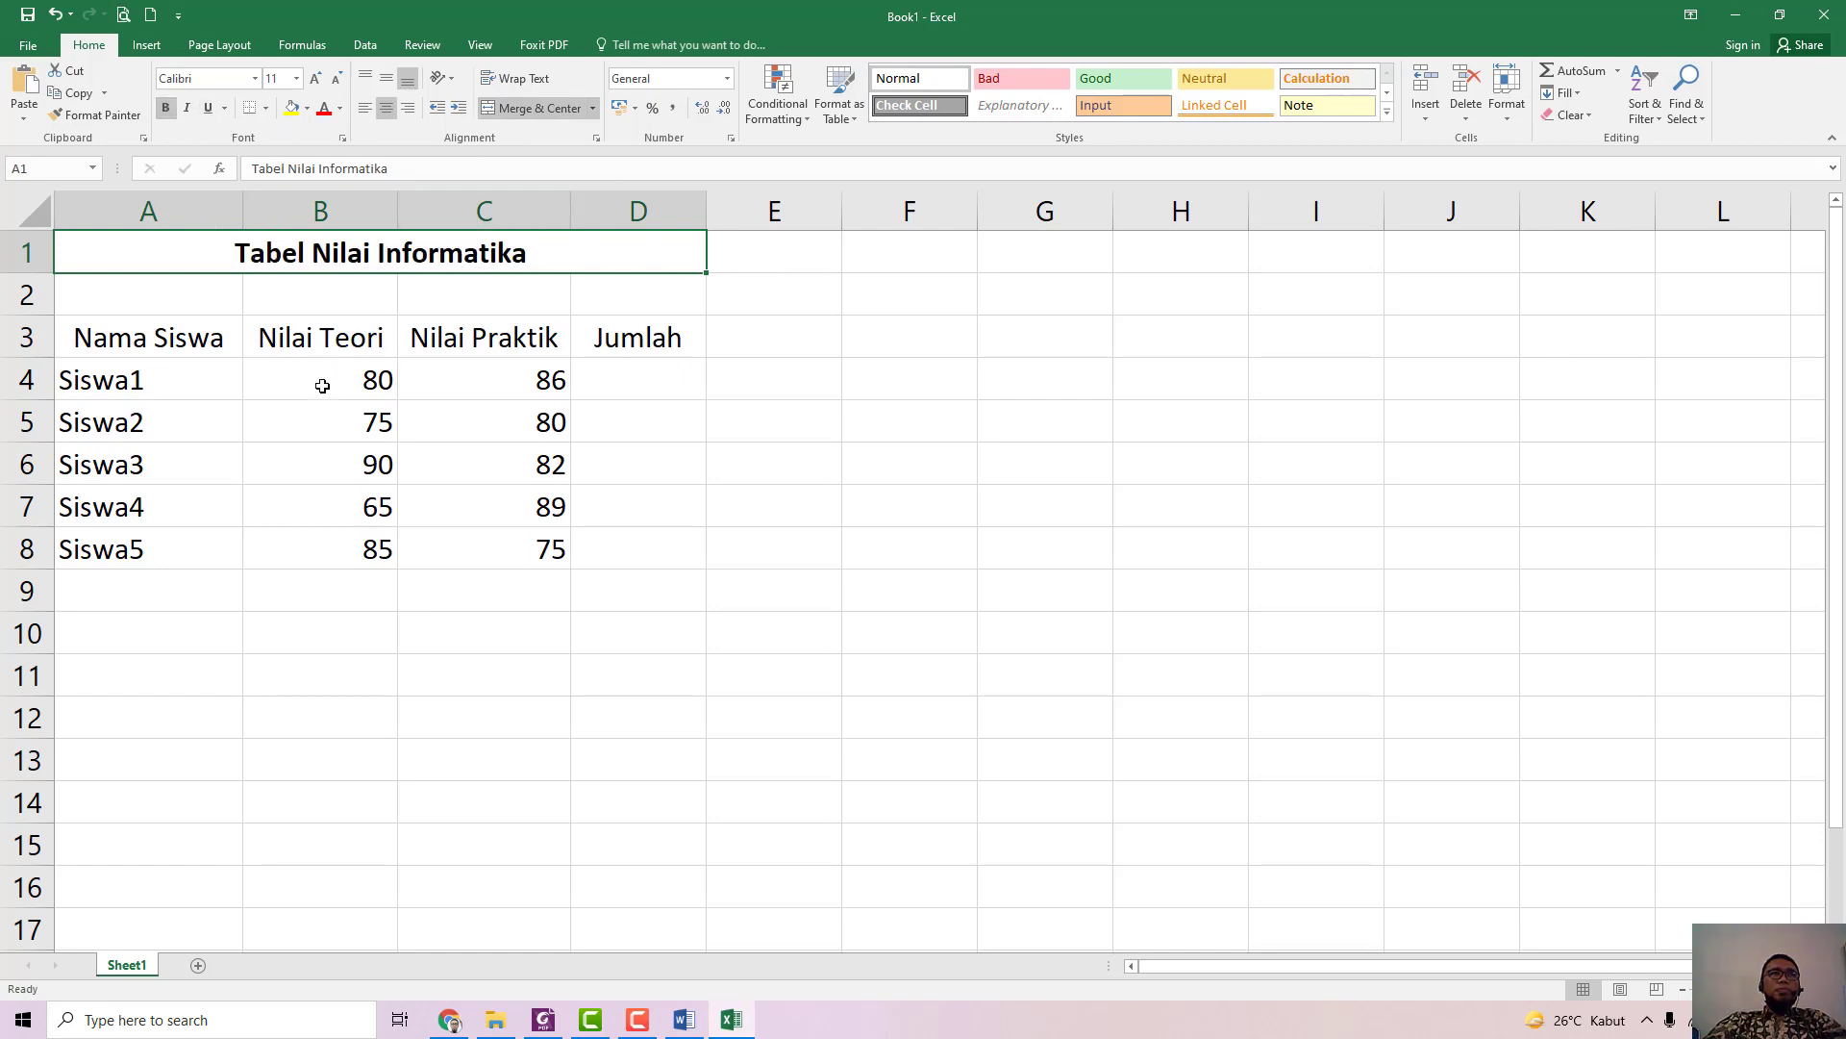
Step: Try applying all borders to the table range A3:D8, and undo it
{"action": "left_click", "coordinate": [636, 383]}
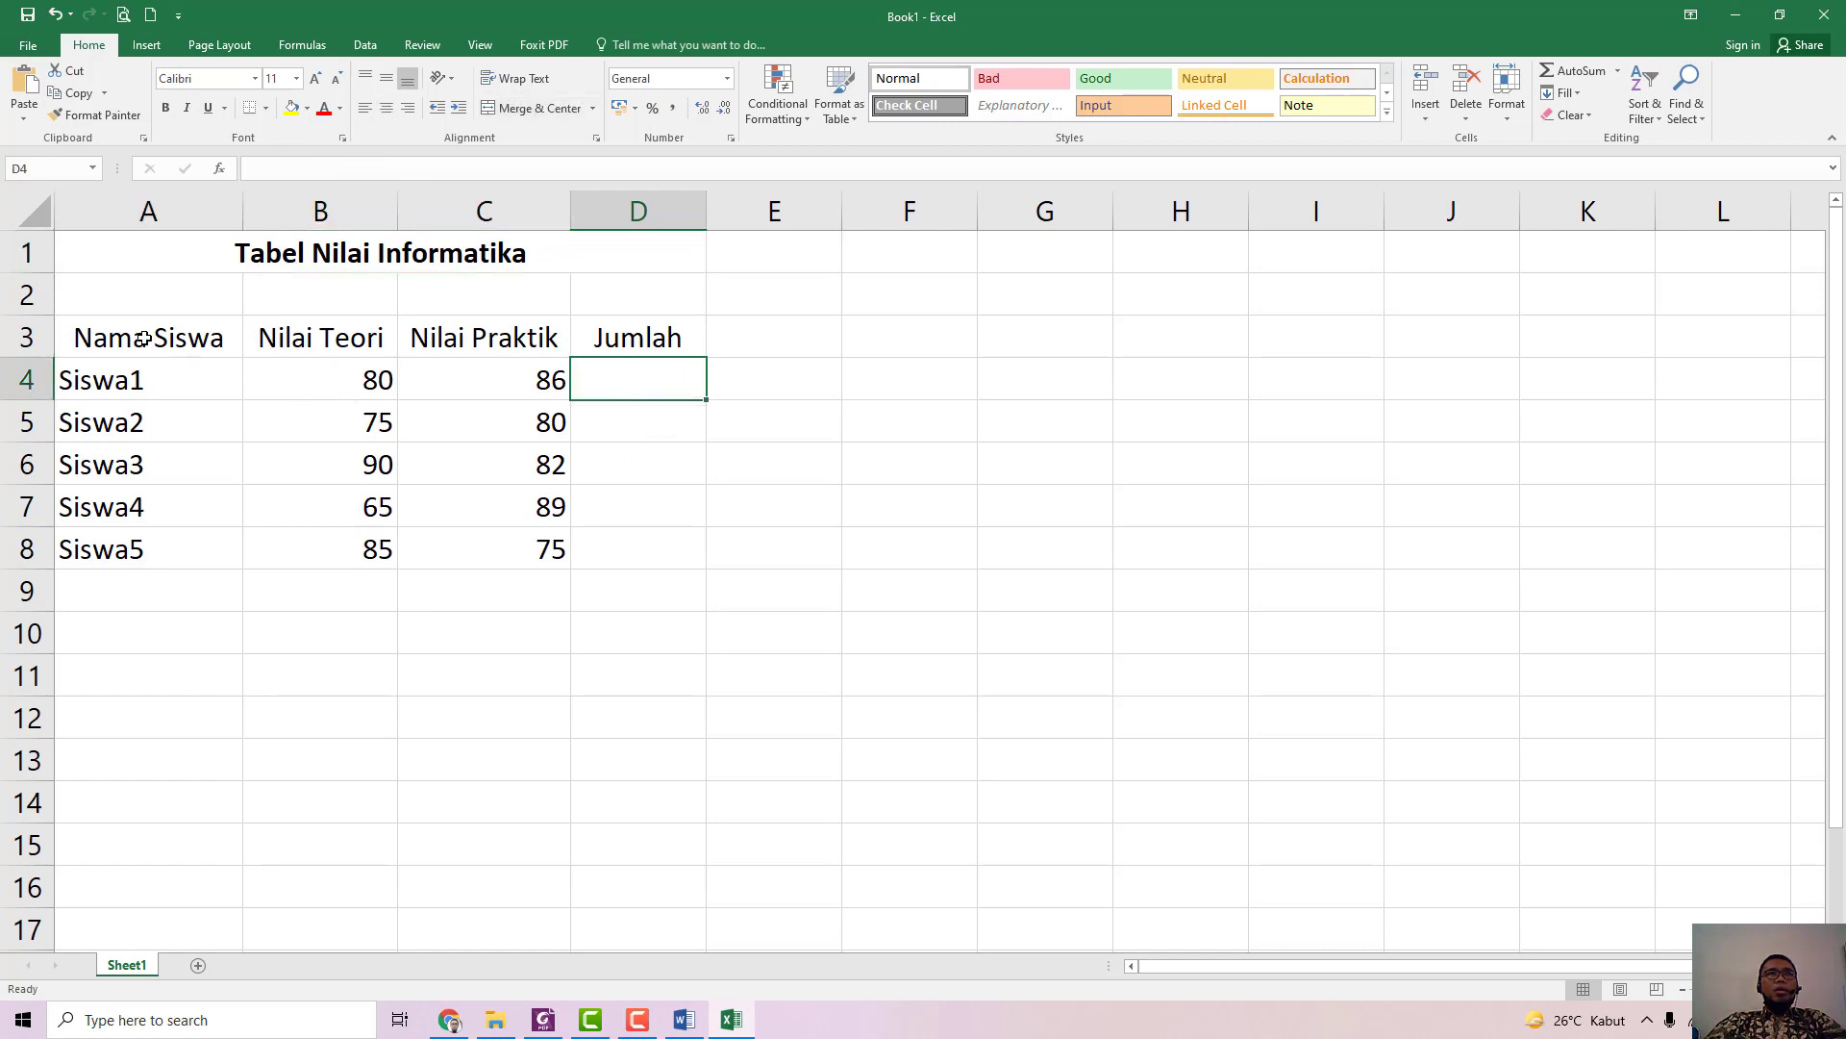
{"action": "left_click_drag", "start_coordinate": [151, 335], "coordinate": [655, 561]}
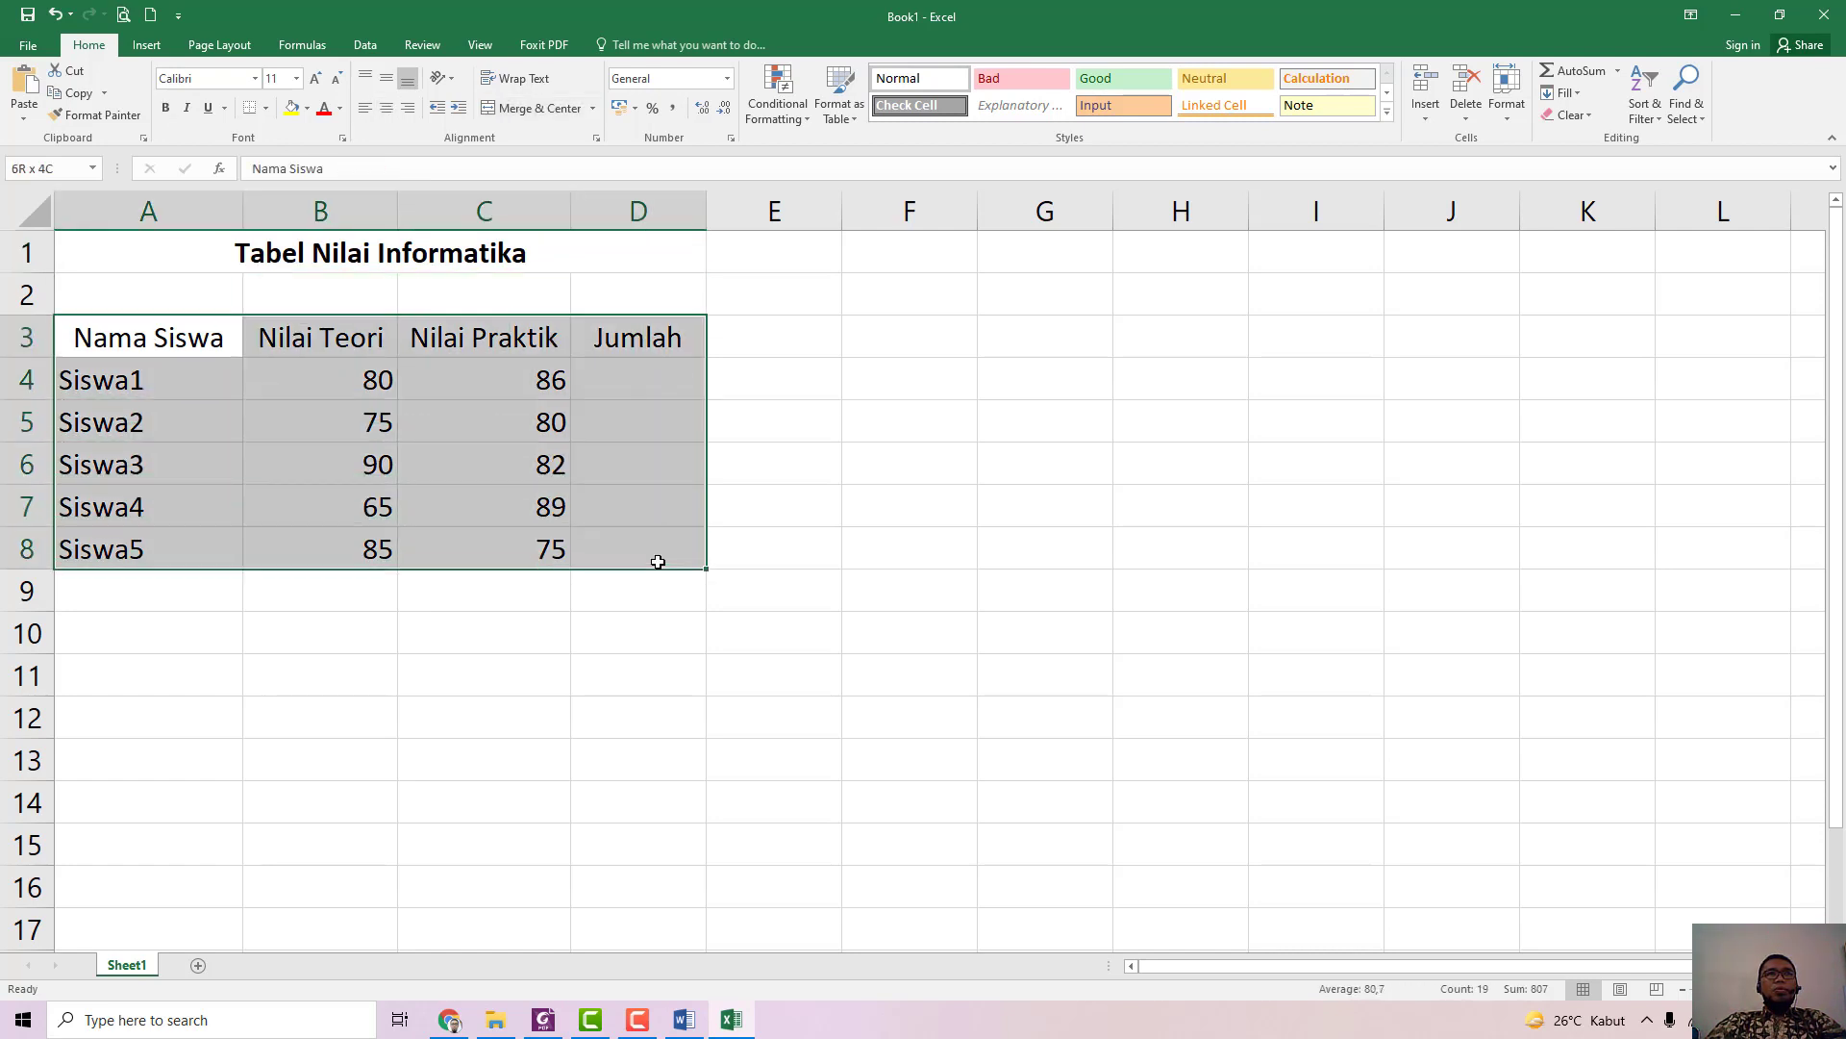
{"action": "left_click", "coordinate": [265, 107]}
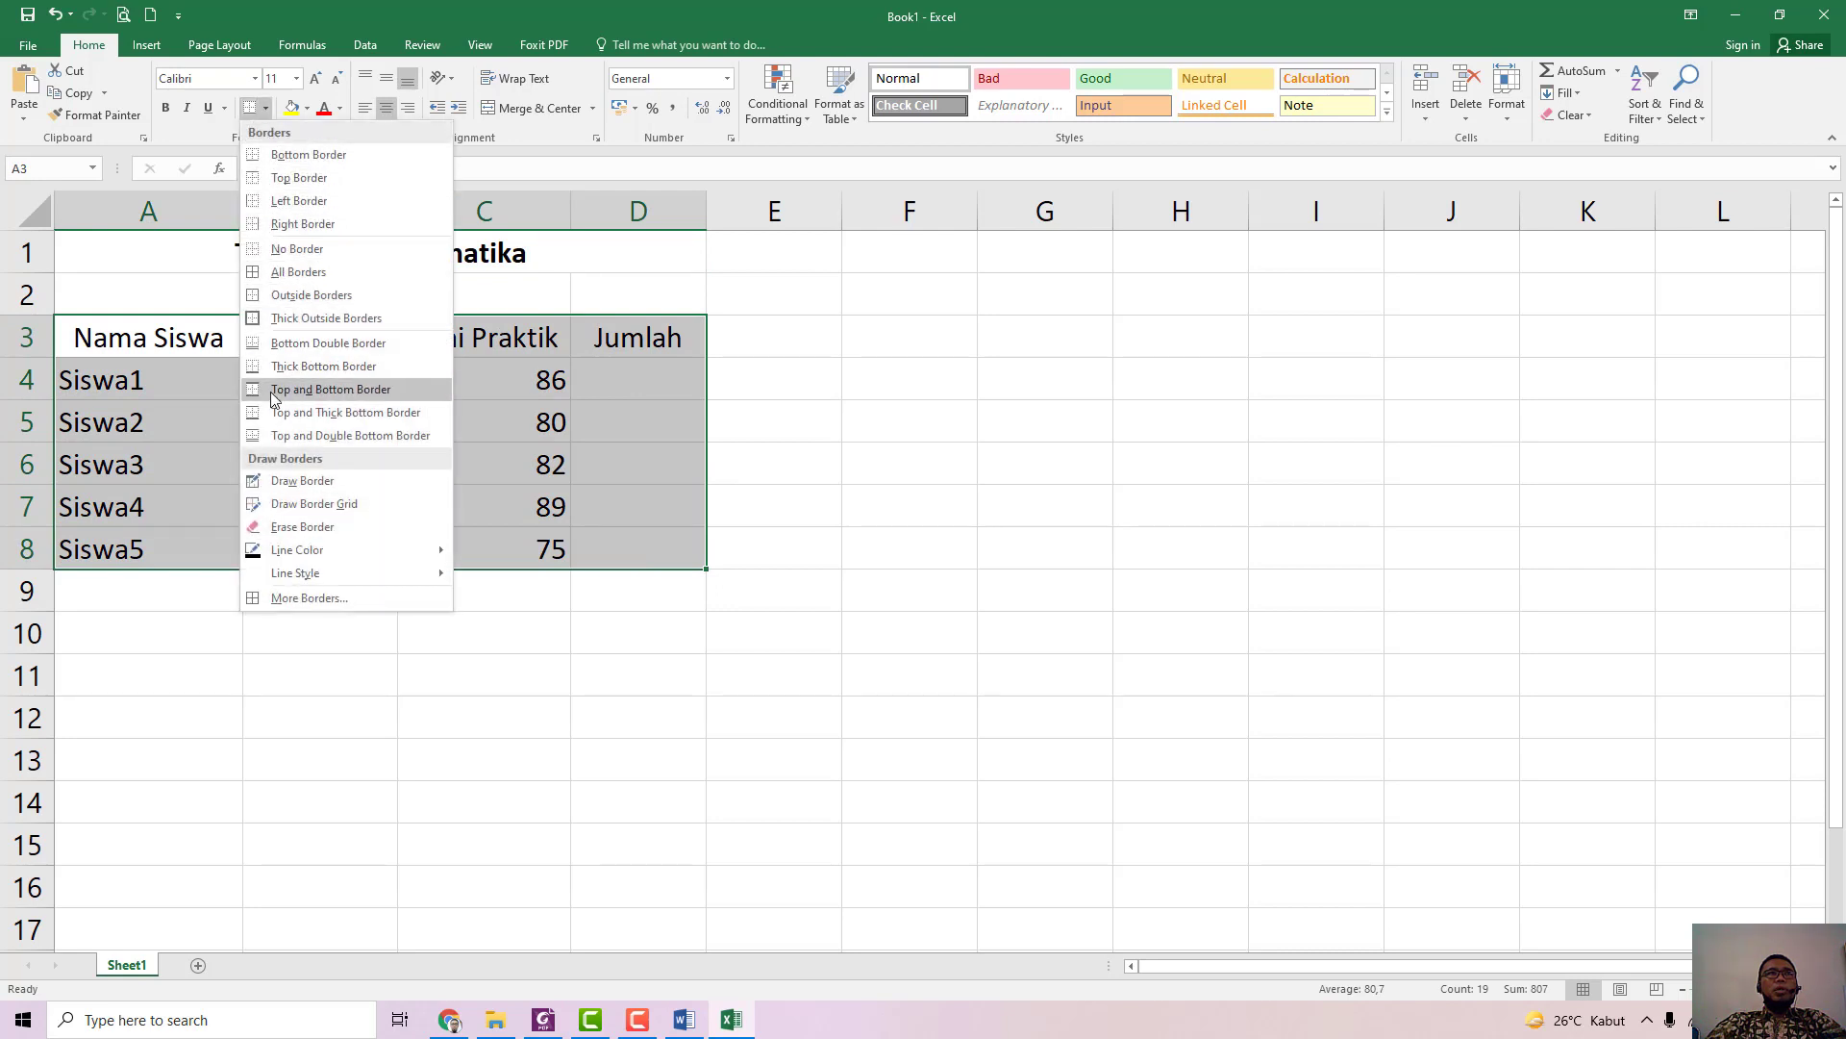
{"action": "left_click", "coordinate": [288, 272]}
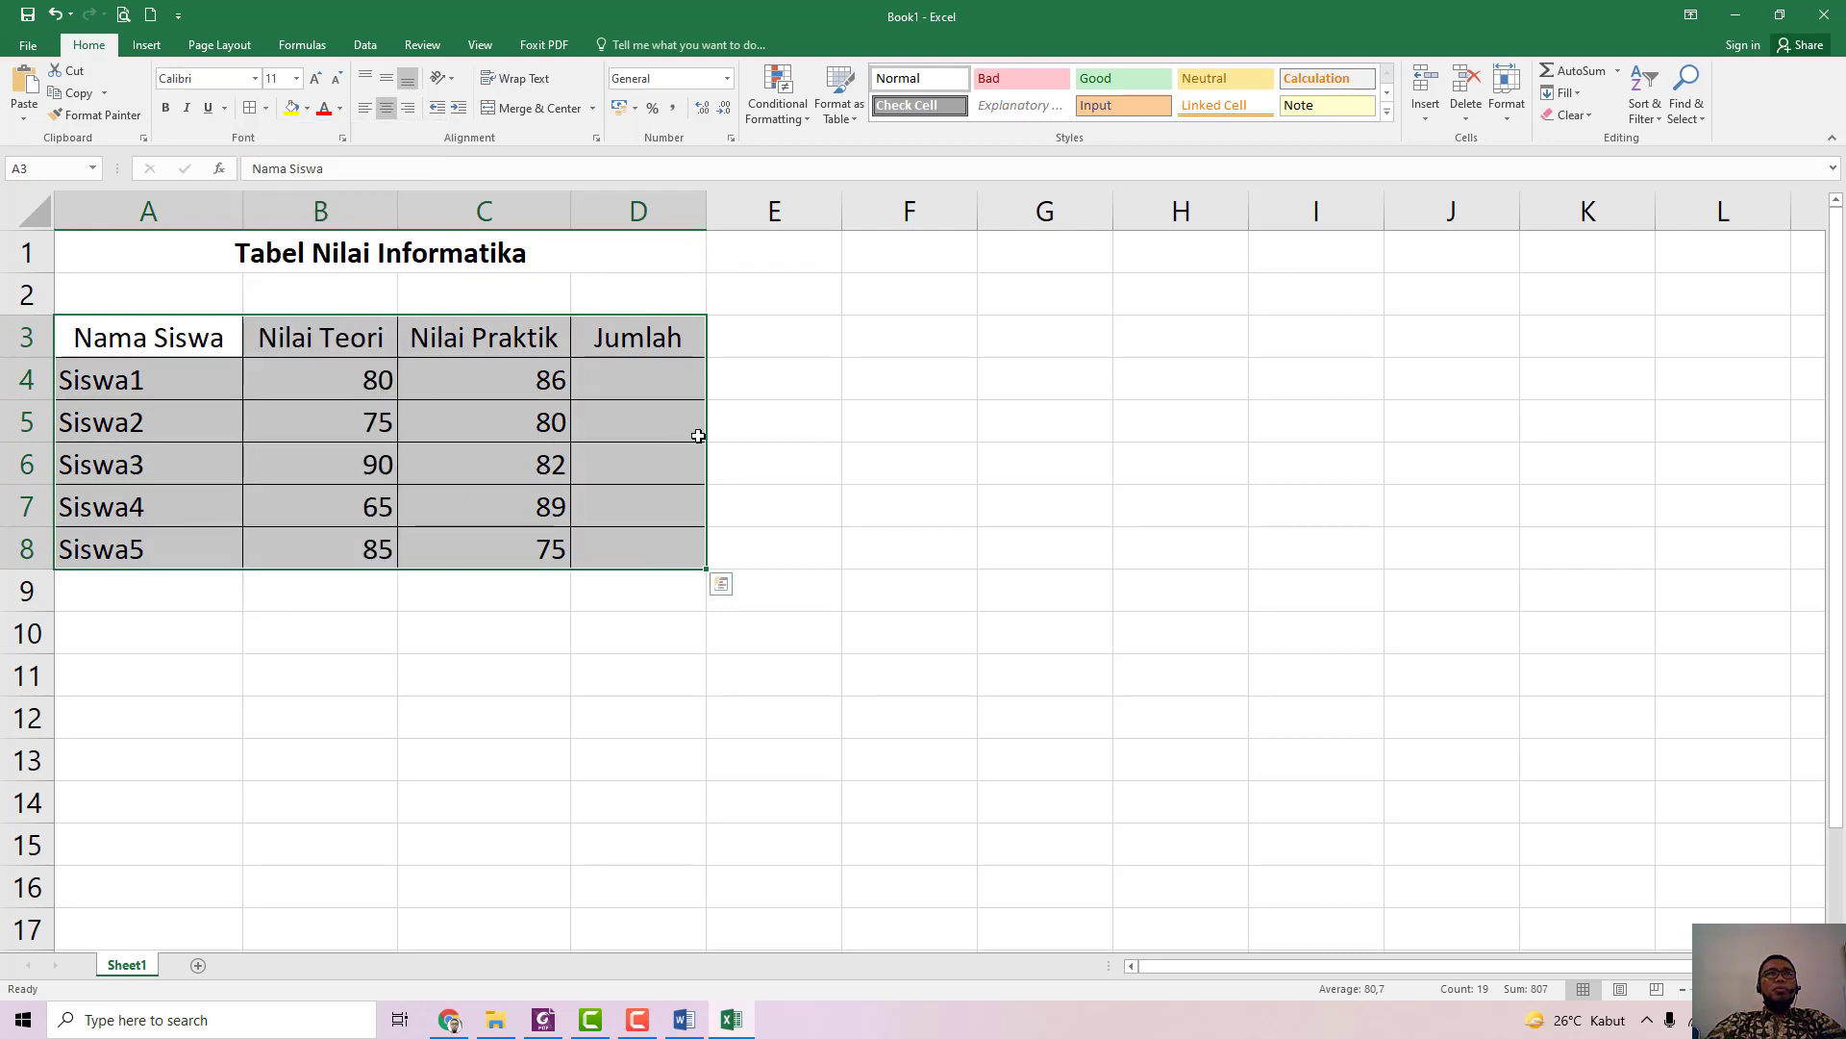
{"action": "left_click", "coordinate": [639, 420]}
{"action": "key", "text": "ctrl+z"}
{"action": "left_click", "coordinate": [334, 405]}
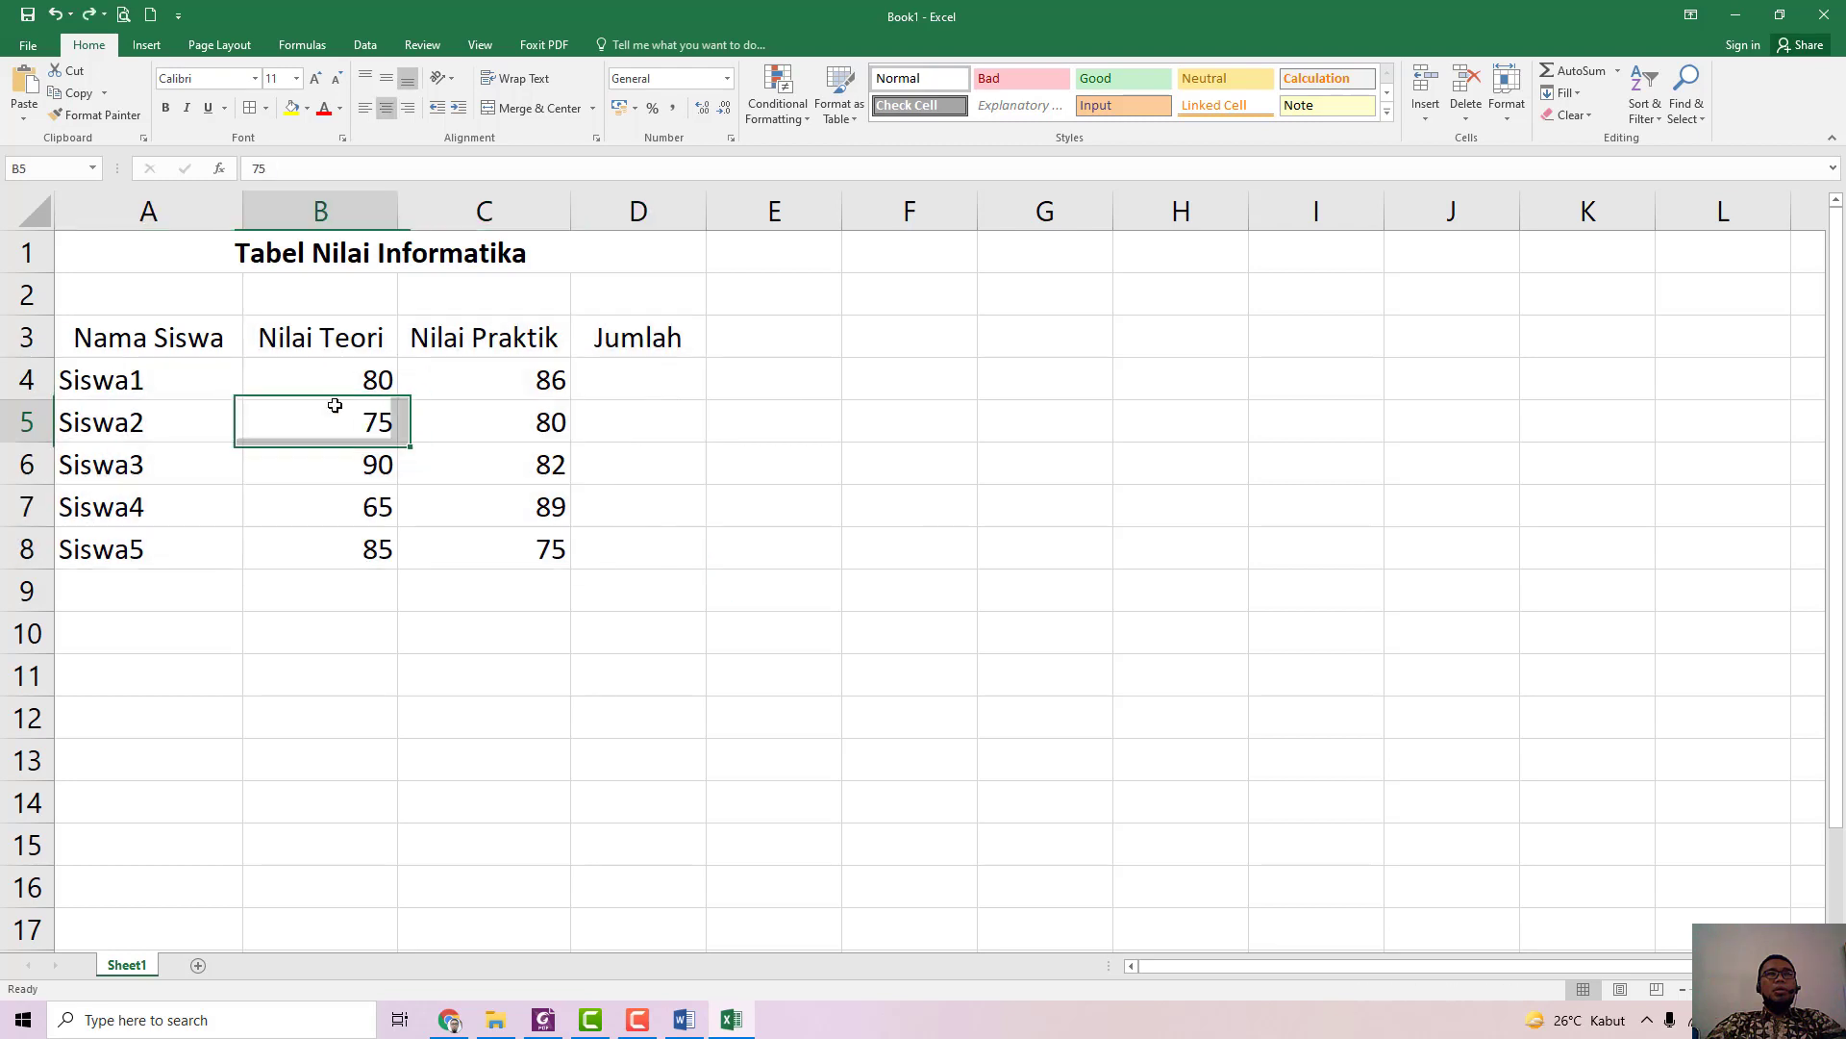
Step: Apply all borders to the table range A3:D8
{"action": "left_click_drag", "start_coordinate": [149, 337], "coordinate": [602, 548]}
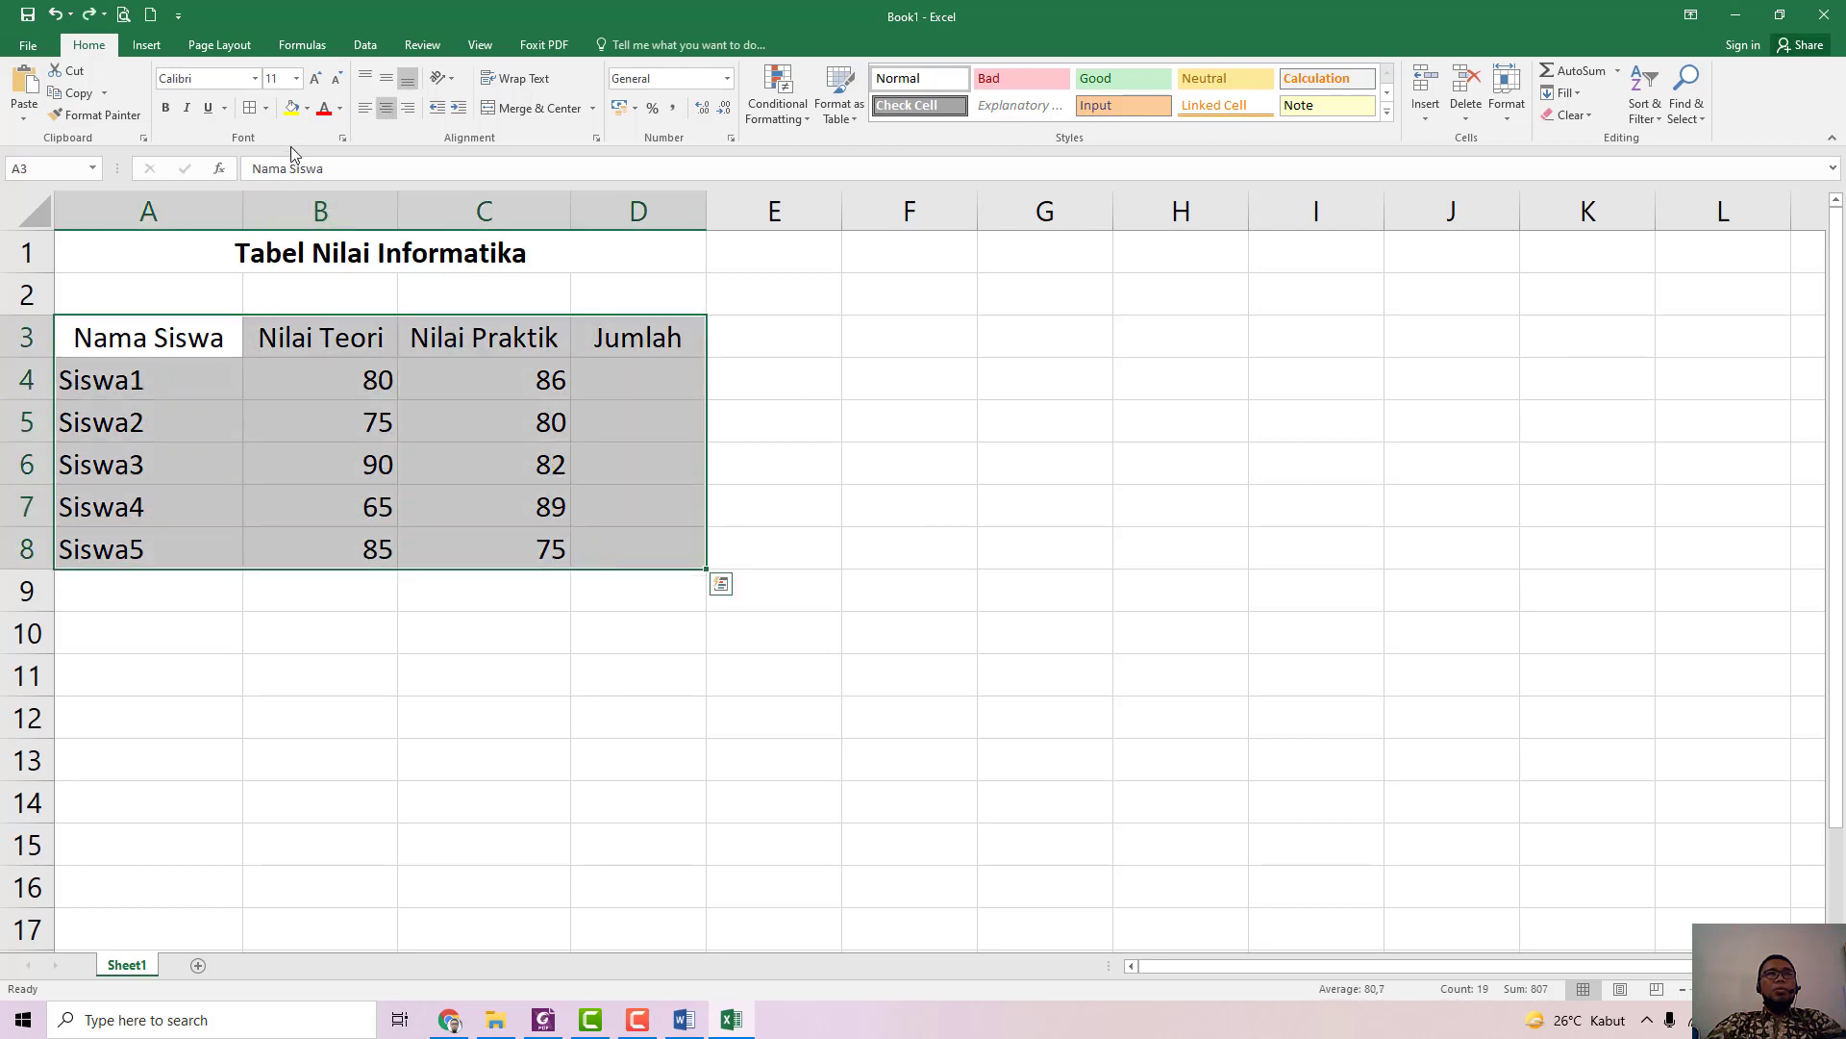
{"action": "left_click", "coordinate": [266, 107]}
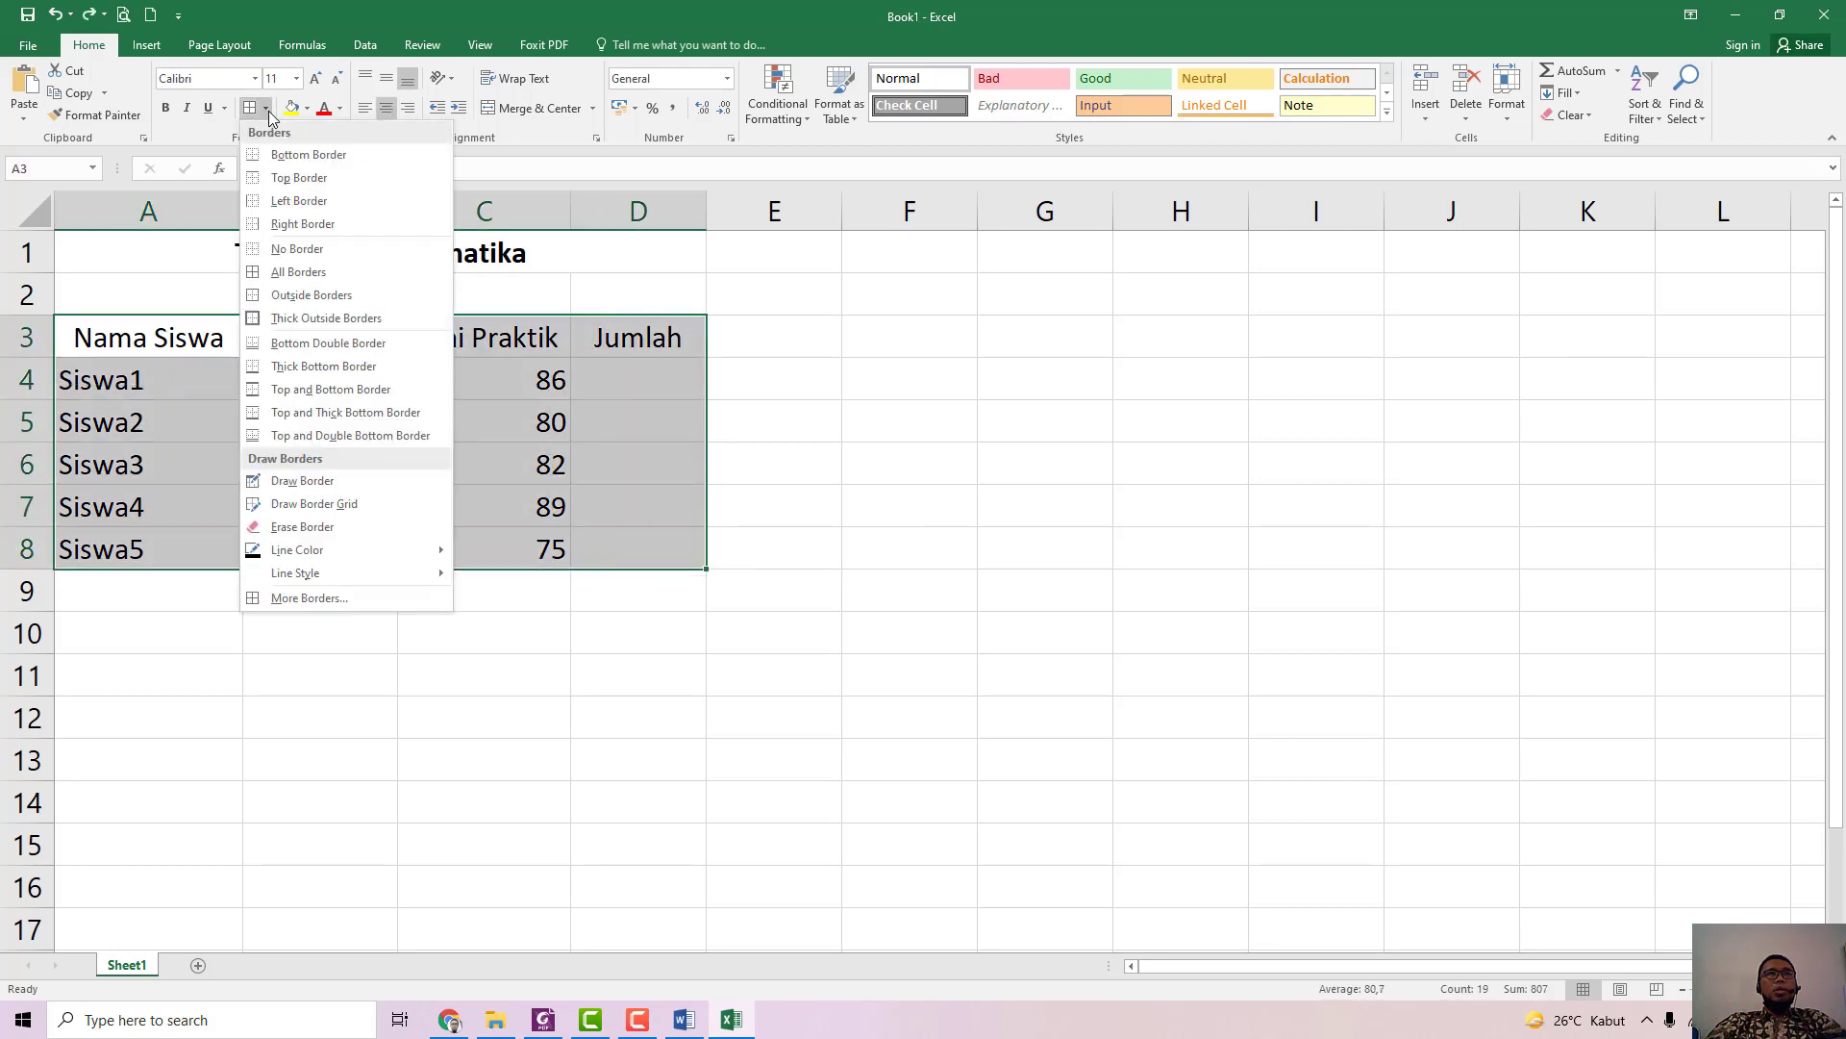
{"action": "left_click", "coordinate": [298, 272]}
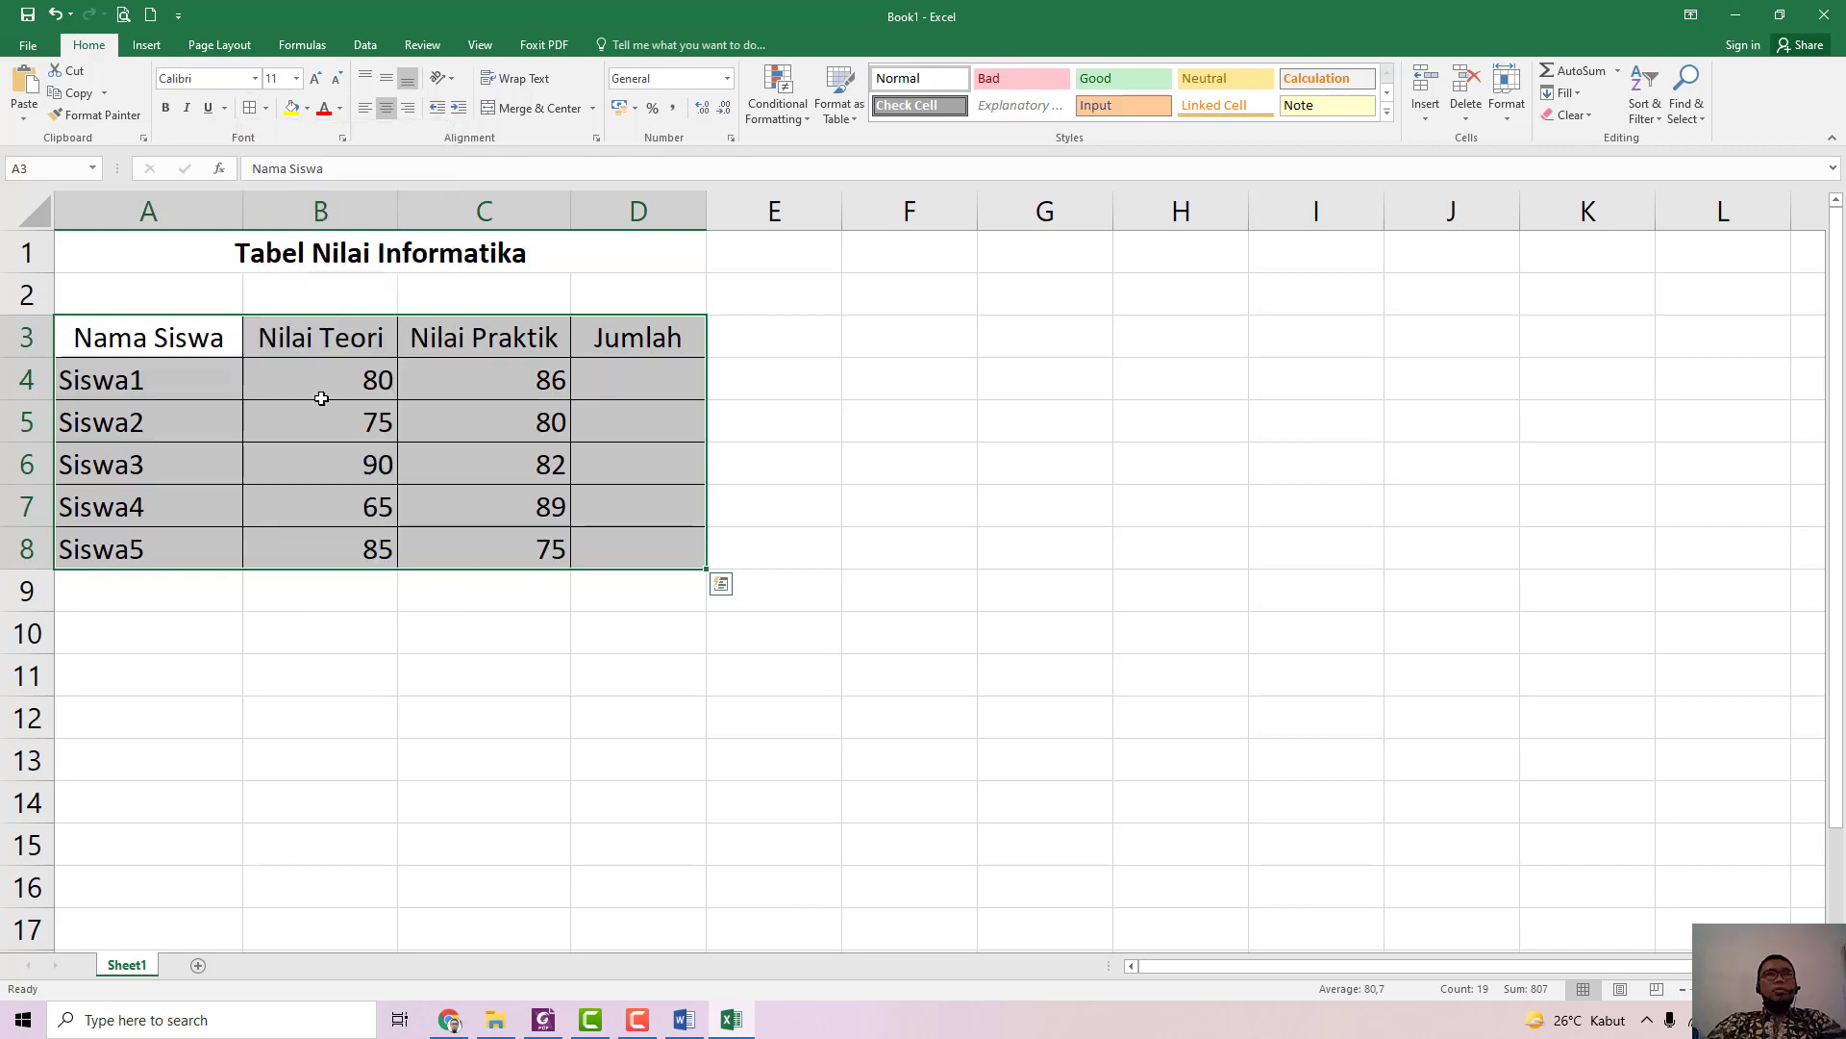
Step: Center the score cells B4:C8 and the empty Jumlah cells D4:D8 horizontally
{"action": "left_click", "coordinate": [333, 389]}
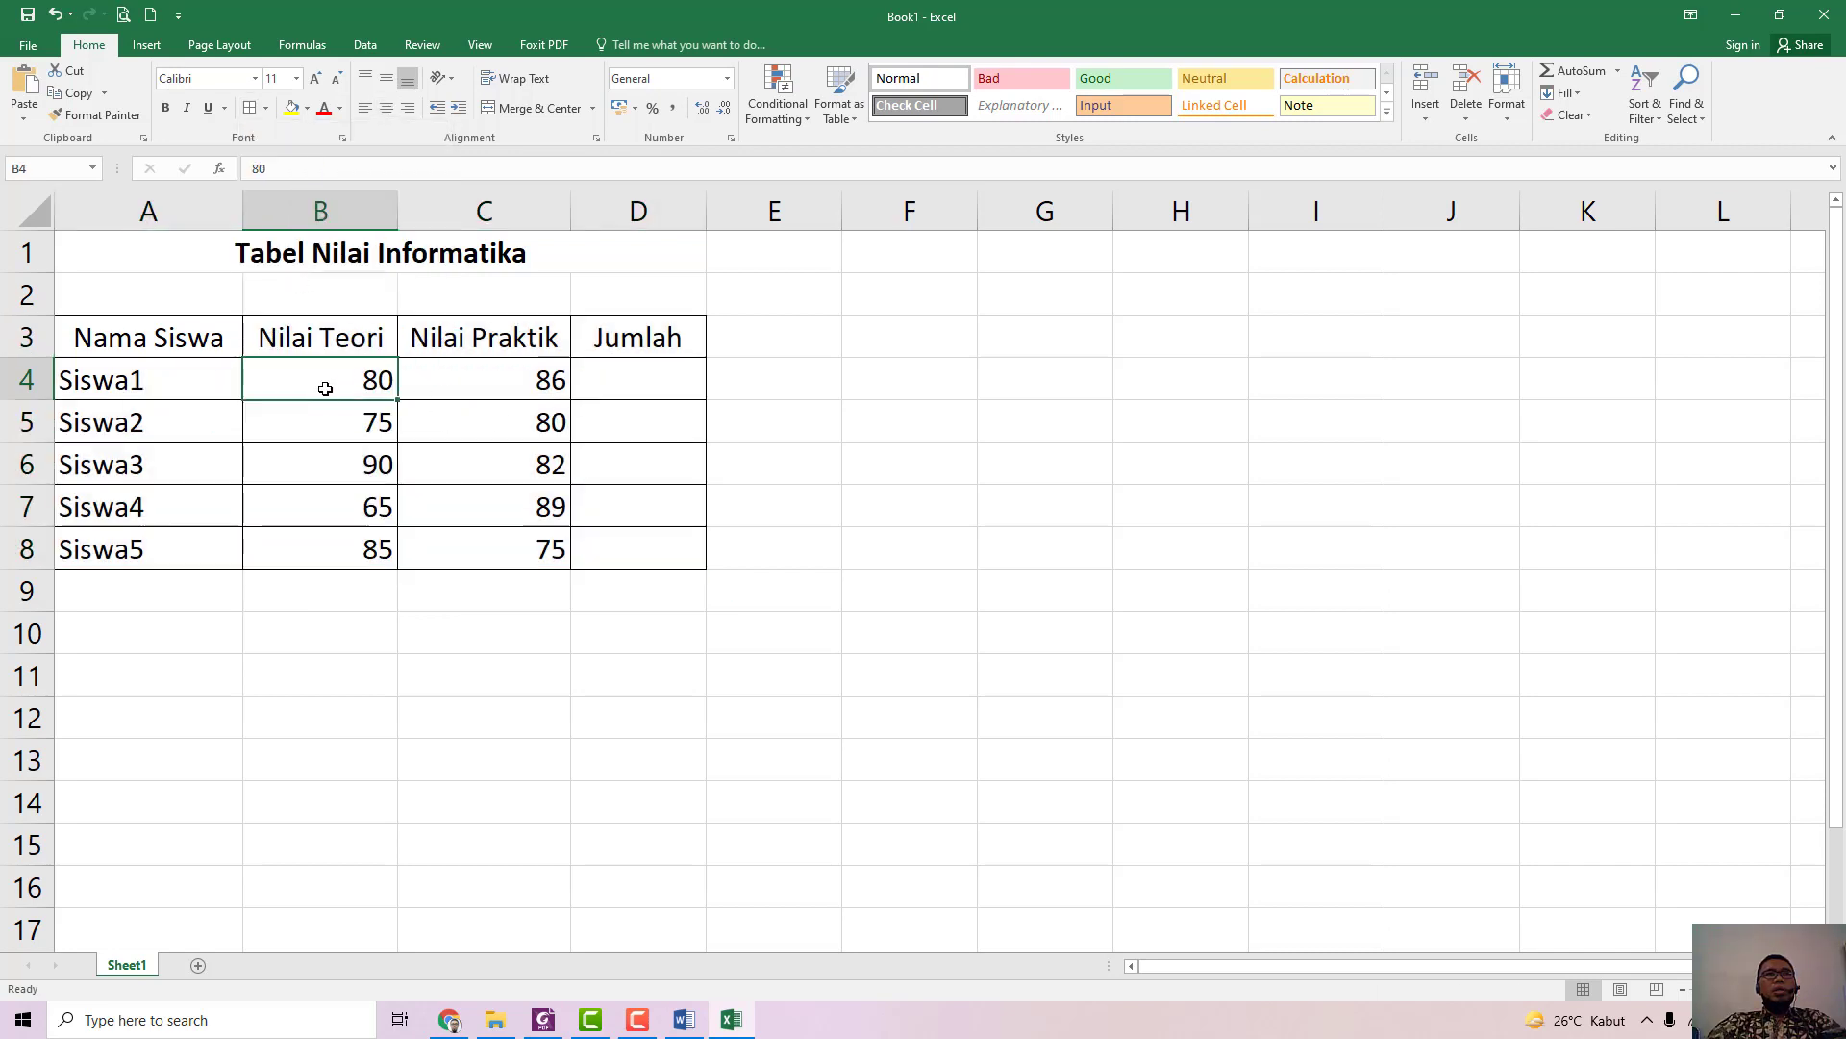
{"action": "left_click_drag", "start_coordinate": [318, 366], "coordinate": [534, 550]}
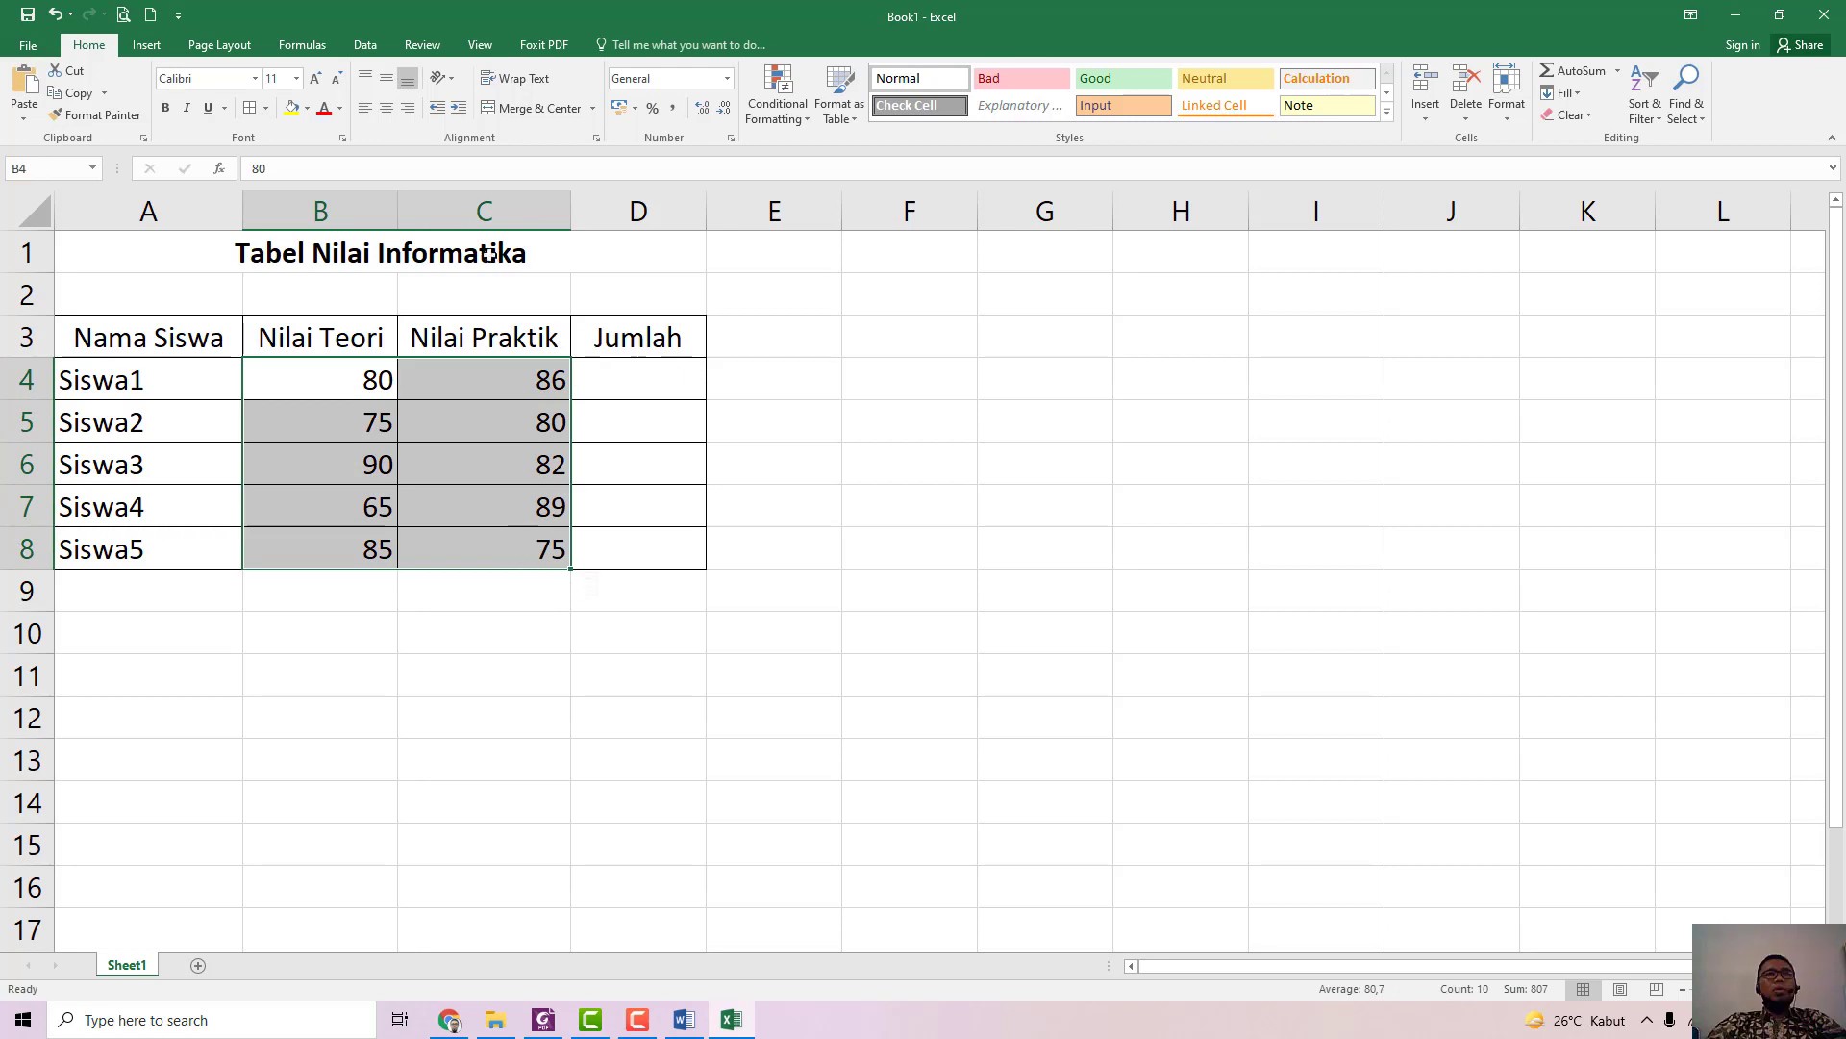
{"action": "left_click", "coordinate": [385, 109]}
{"action": "left_click_drag", "start_coordinate": [657, 368], "coordinate": [639, 549]}
{"action": "left_click", "coordinate": [385, 108]}
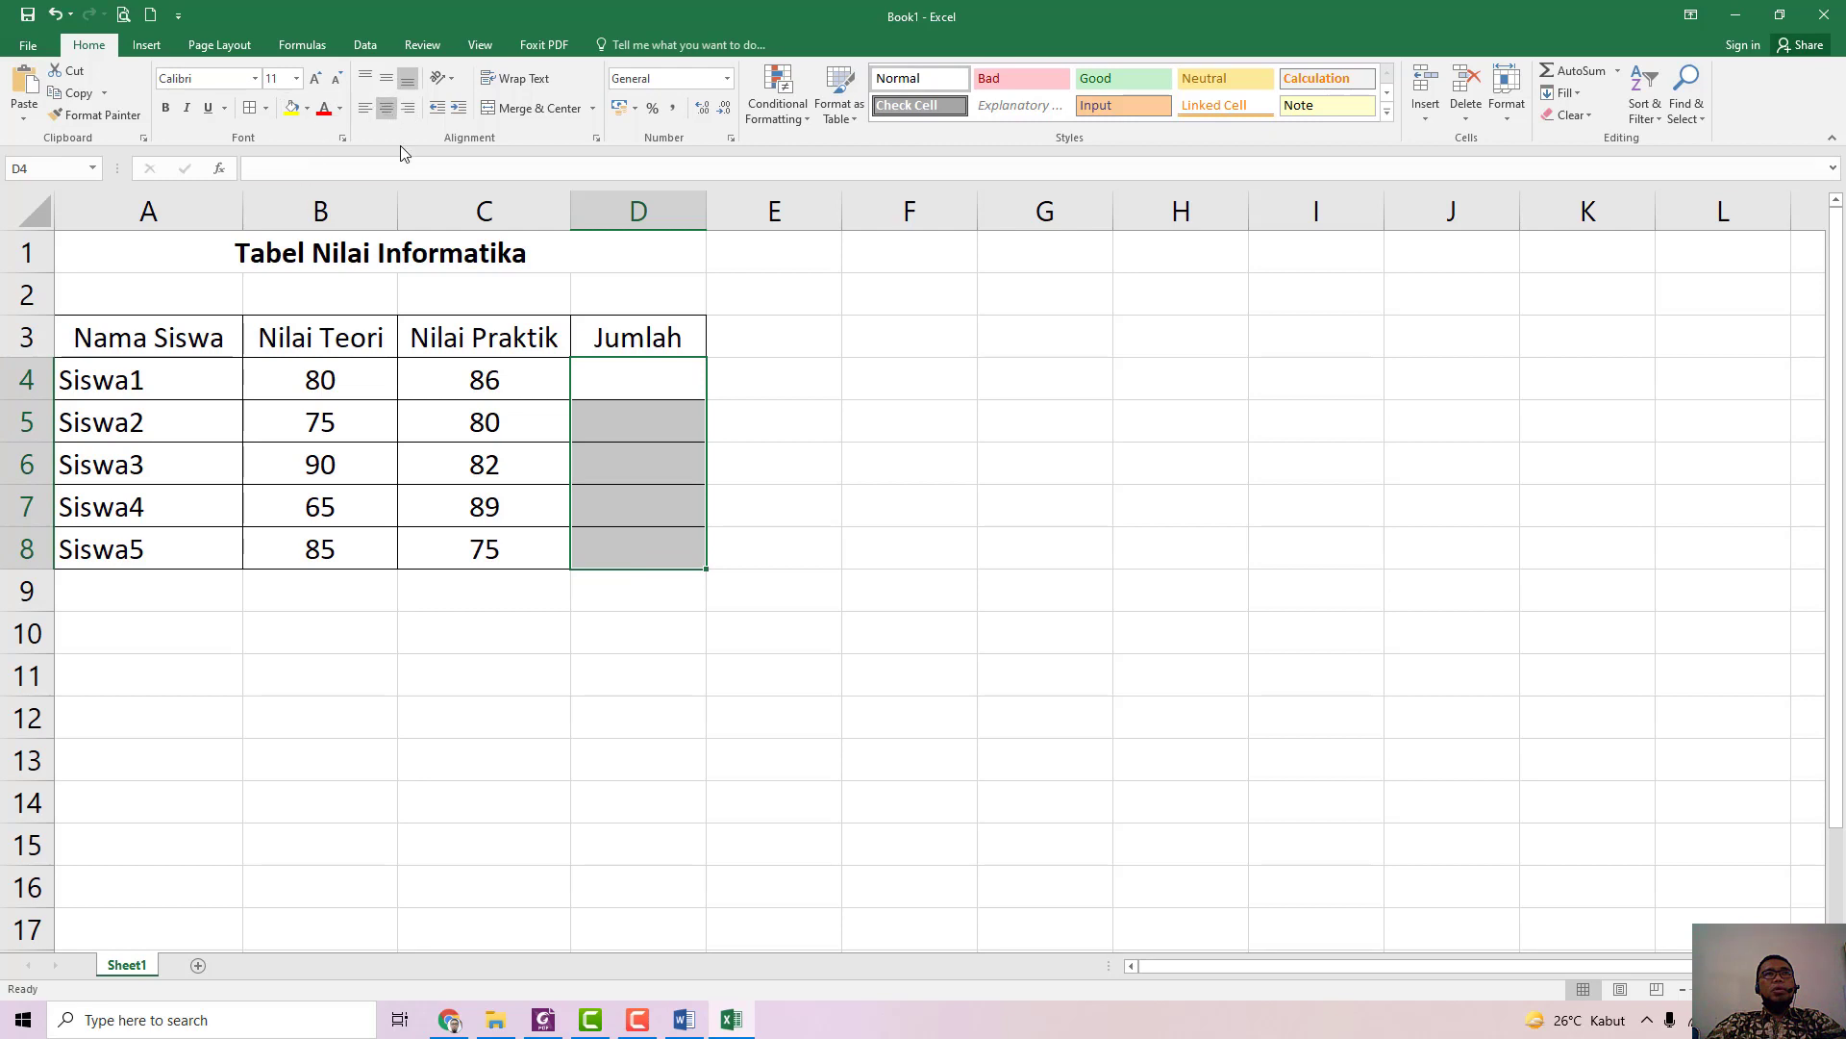
{"action": "left_click", "coordinate": [667, 376]}
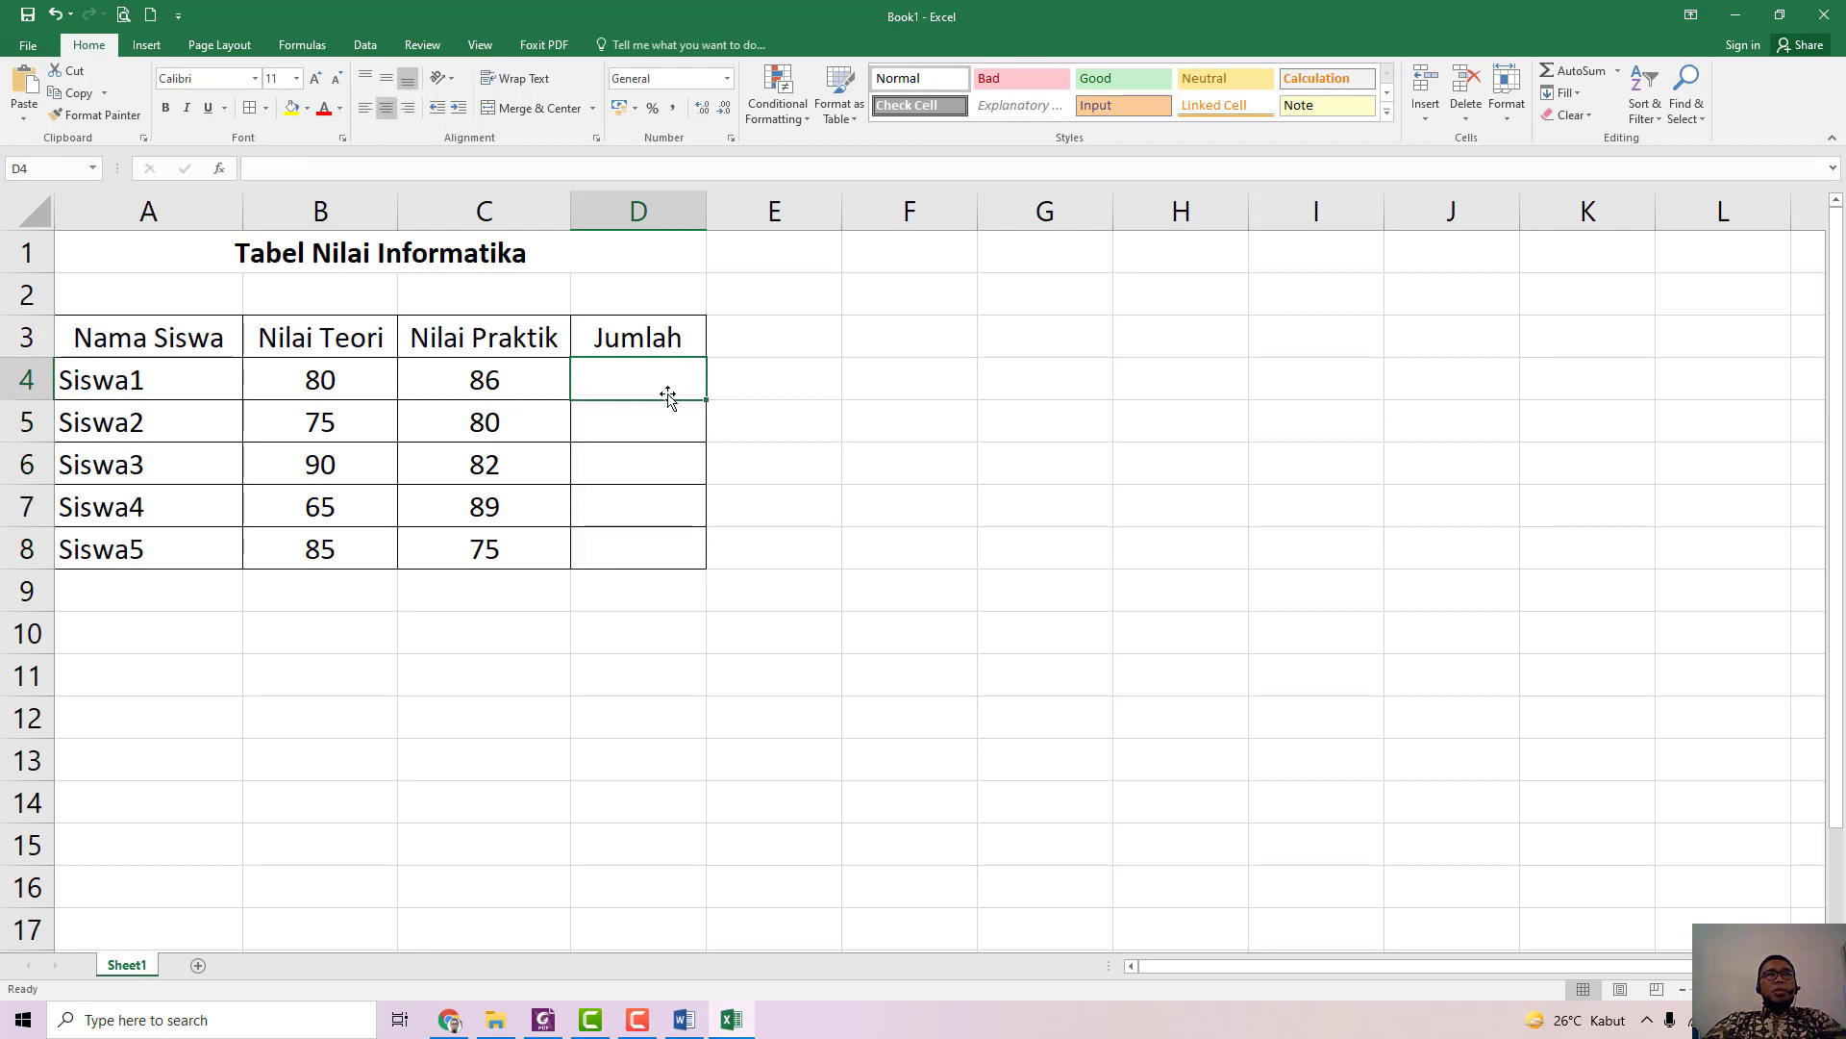
{"action": "left_click", "coordinate": [643, 212]}
Step: Enter the note "Ketentuan : Jumlah adalah 40% dari nilai teori ditambah 60% dari nilai praktik" in cell A10
{"action": "left_click", "coordinate": [145, 626]}
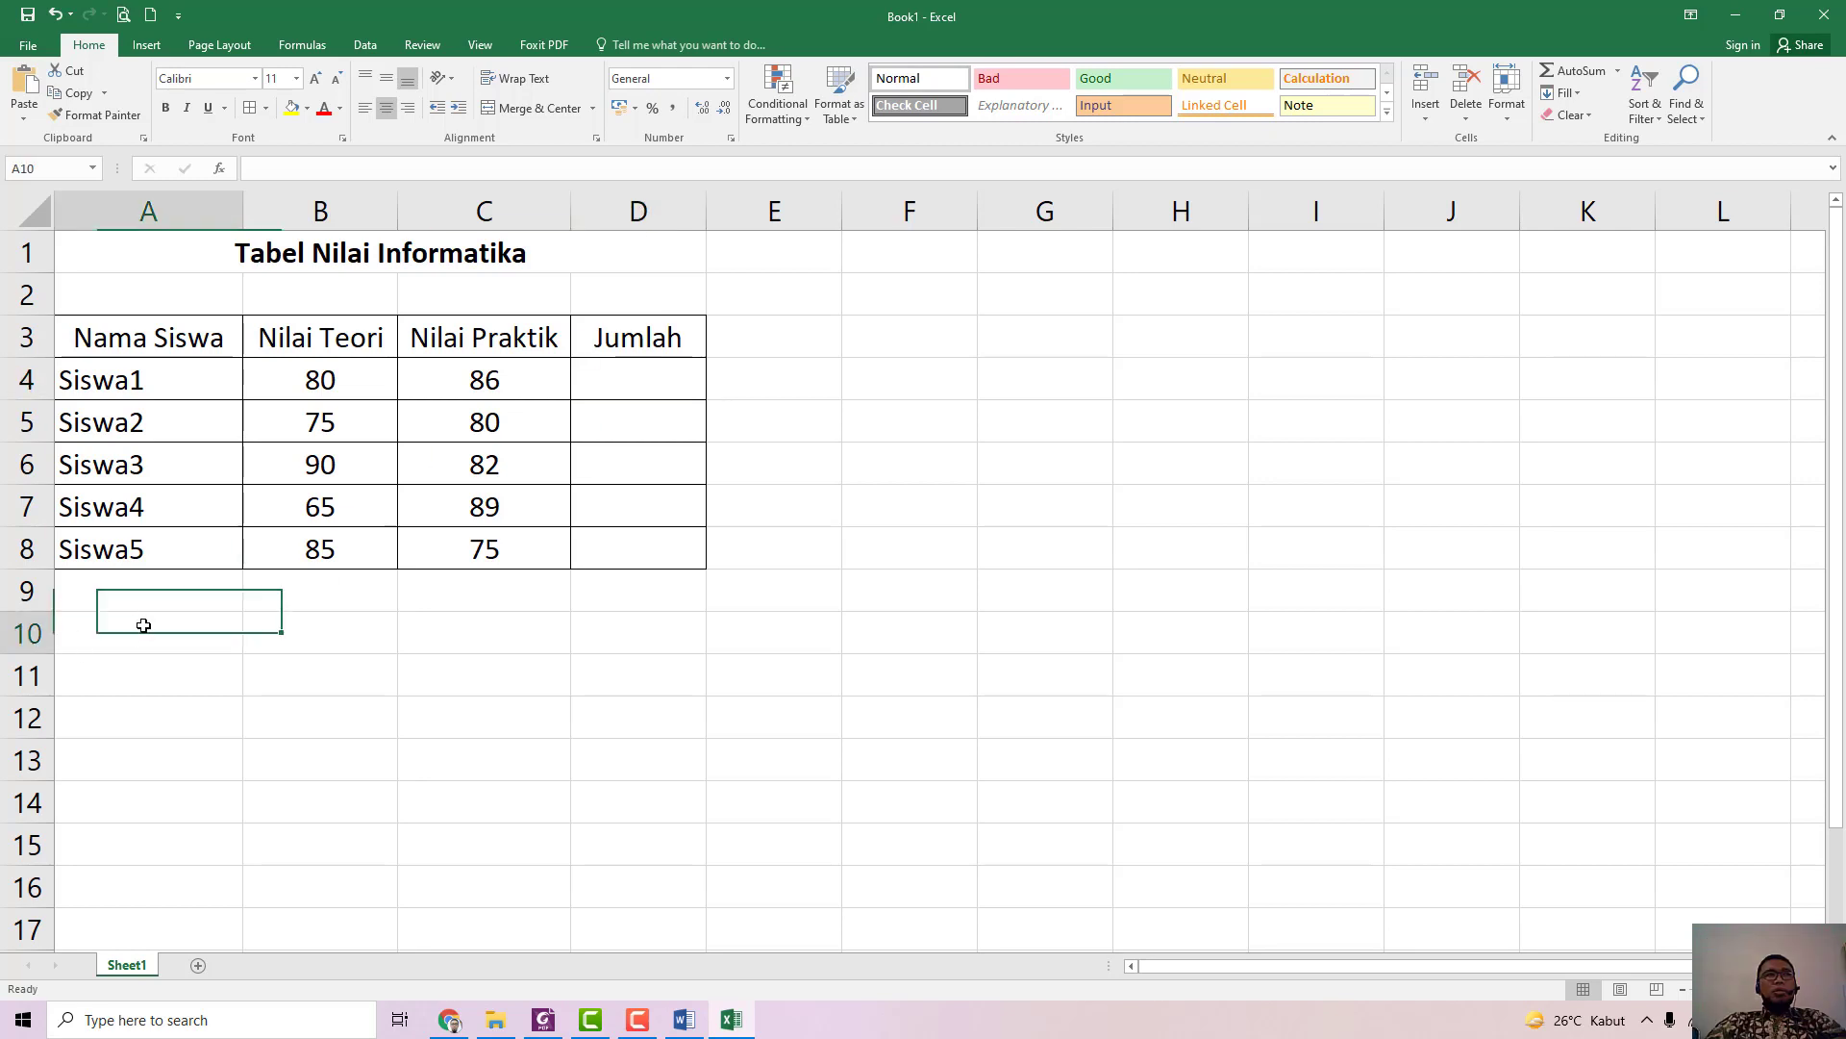
{"action": "type", "text": "KEtentua"}
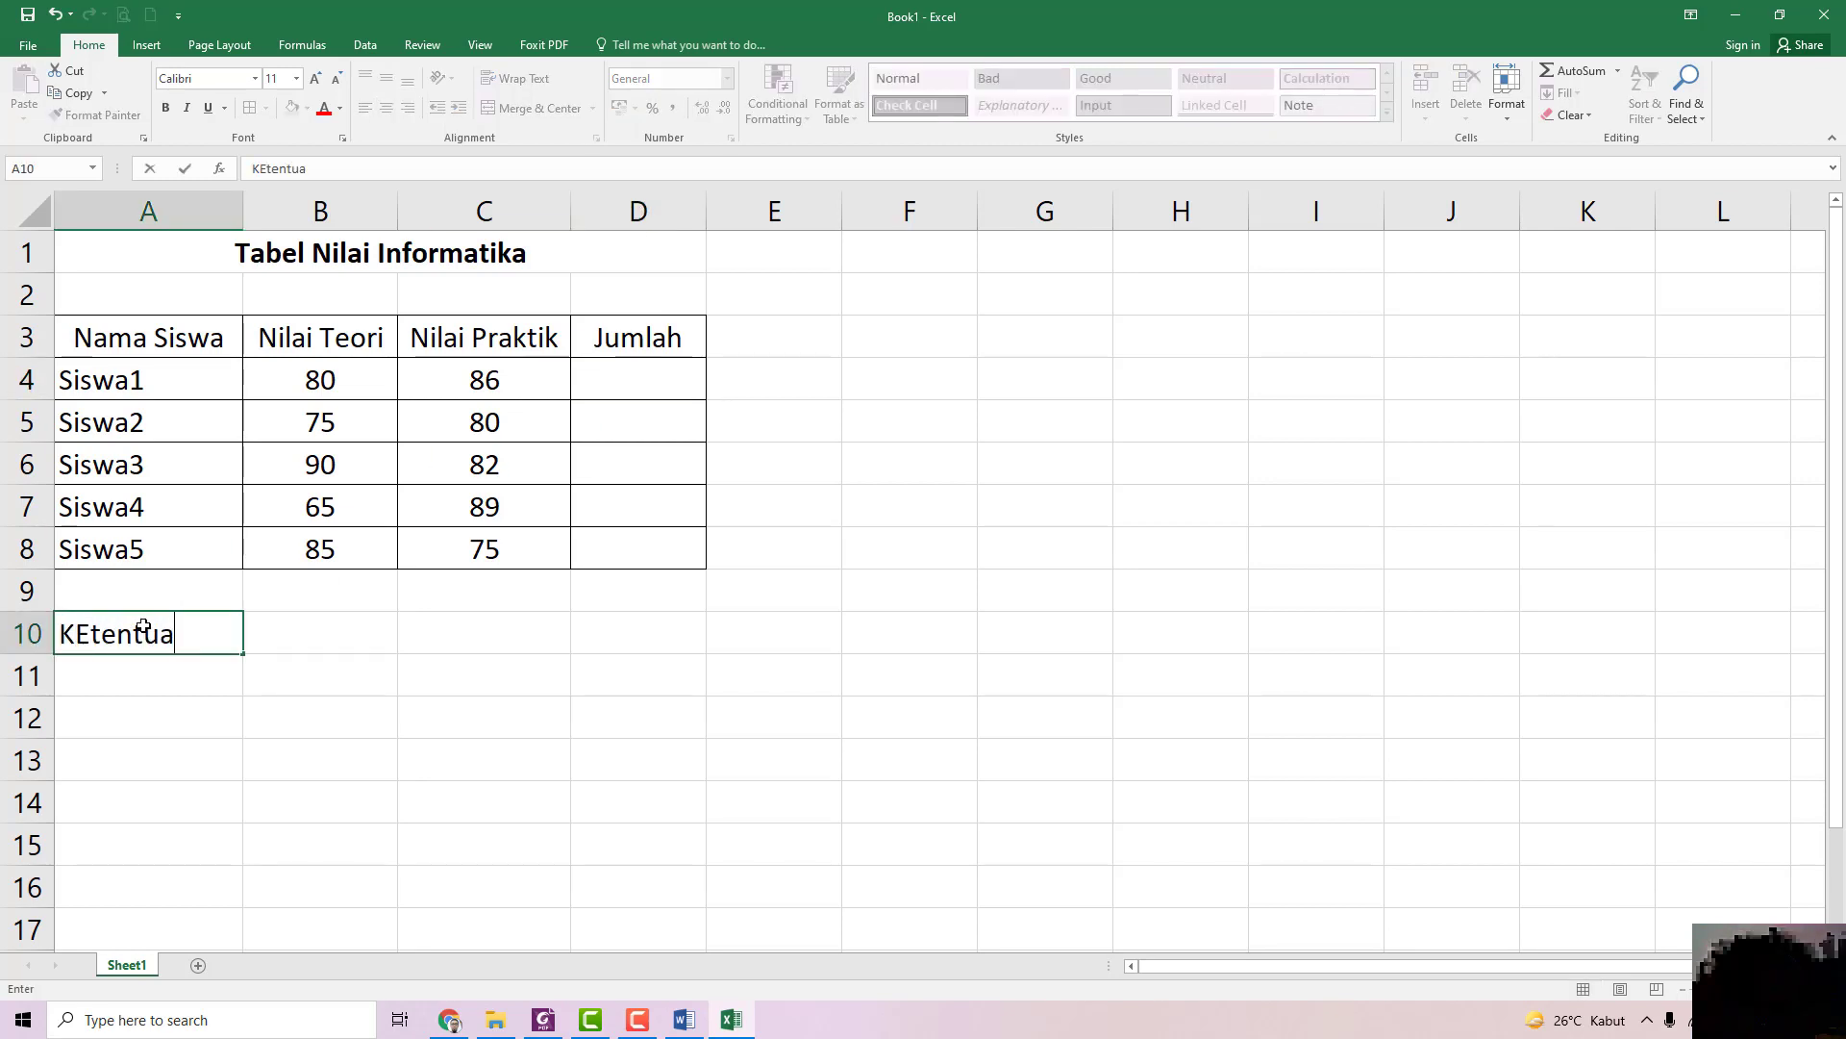
{"action": "type", "text": "n : Ju"}
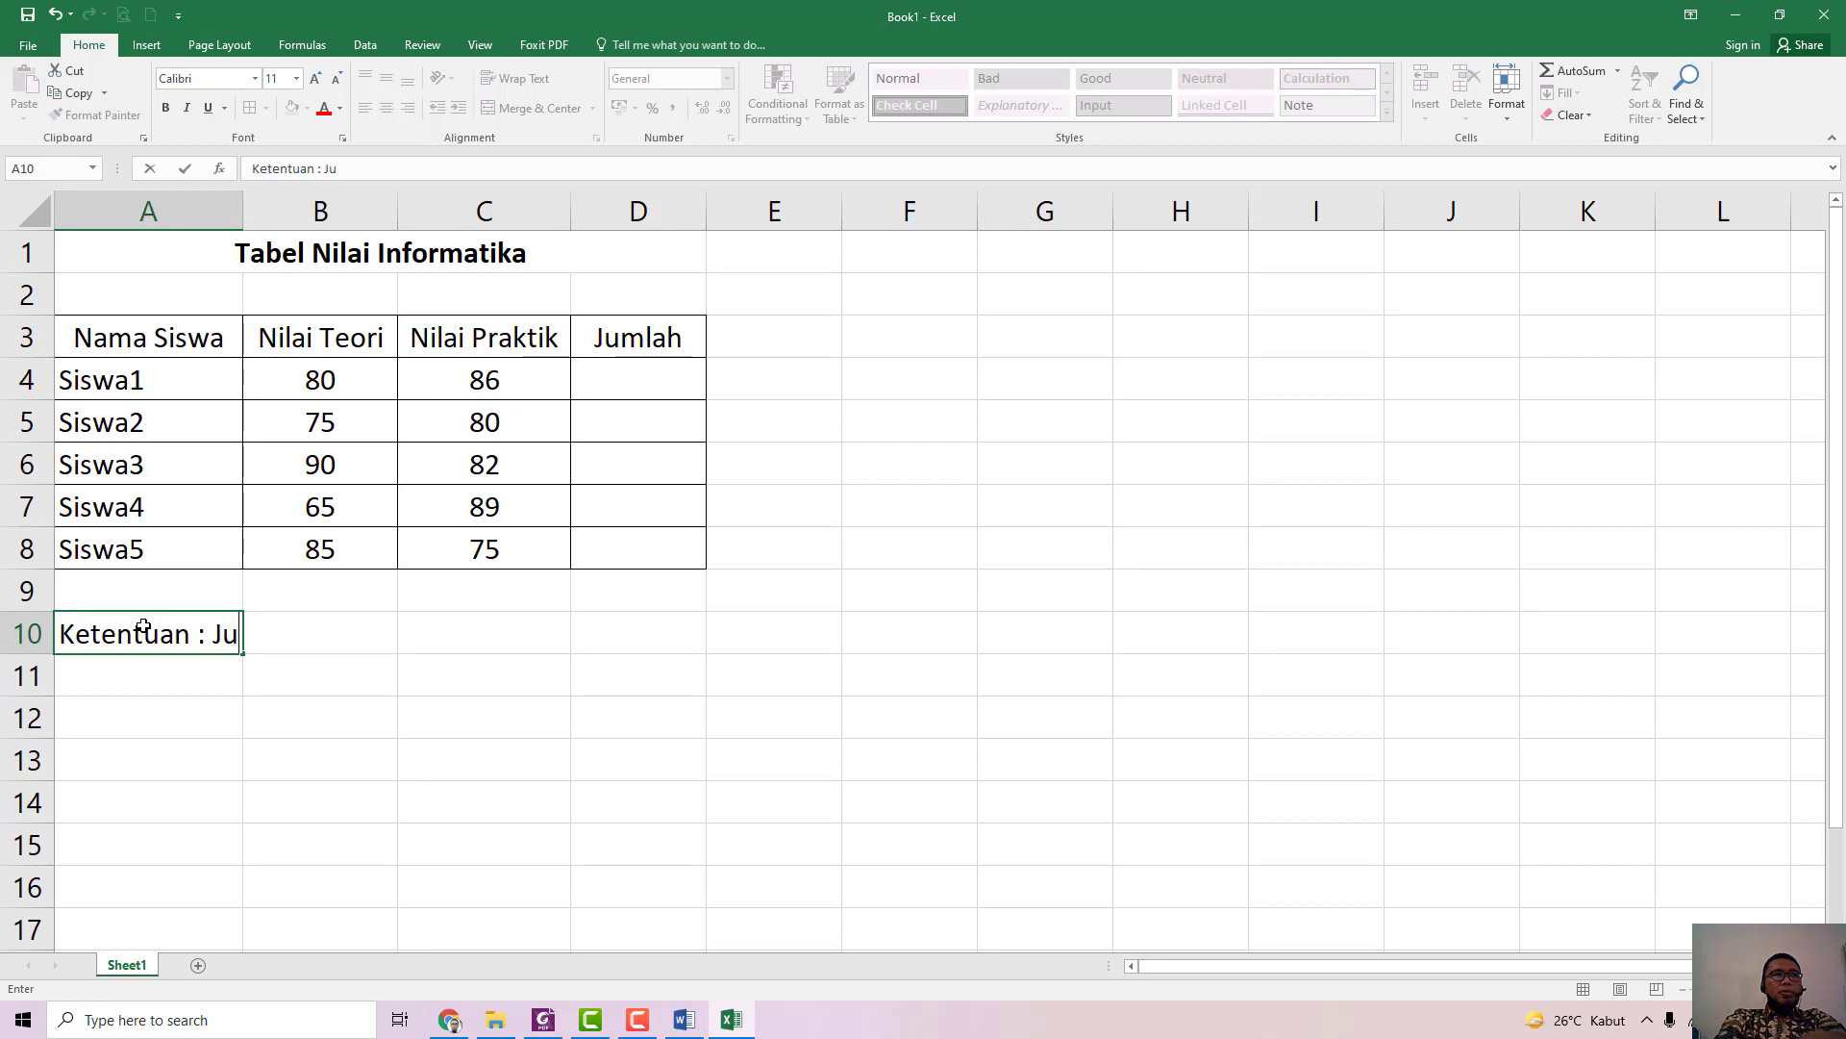
{"action": "type", "text": "mlajh"}
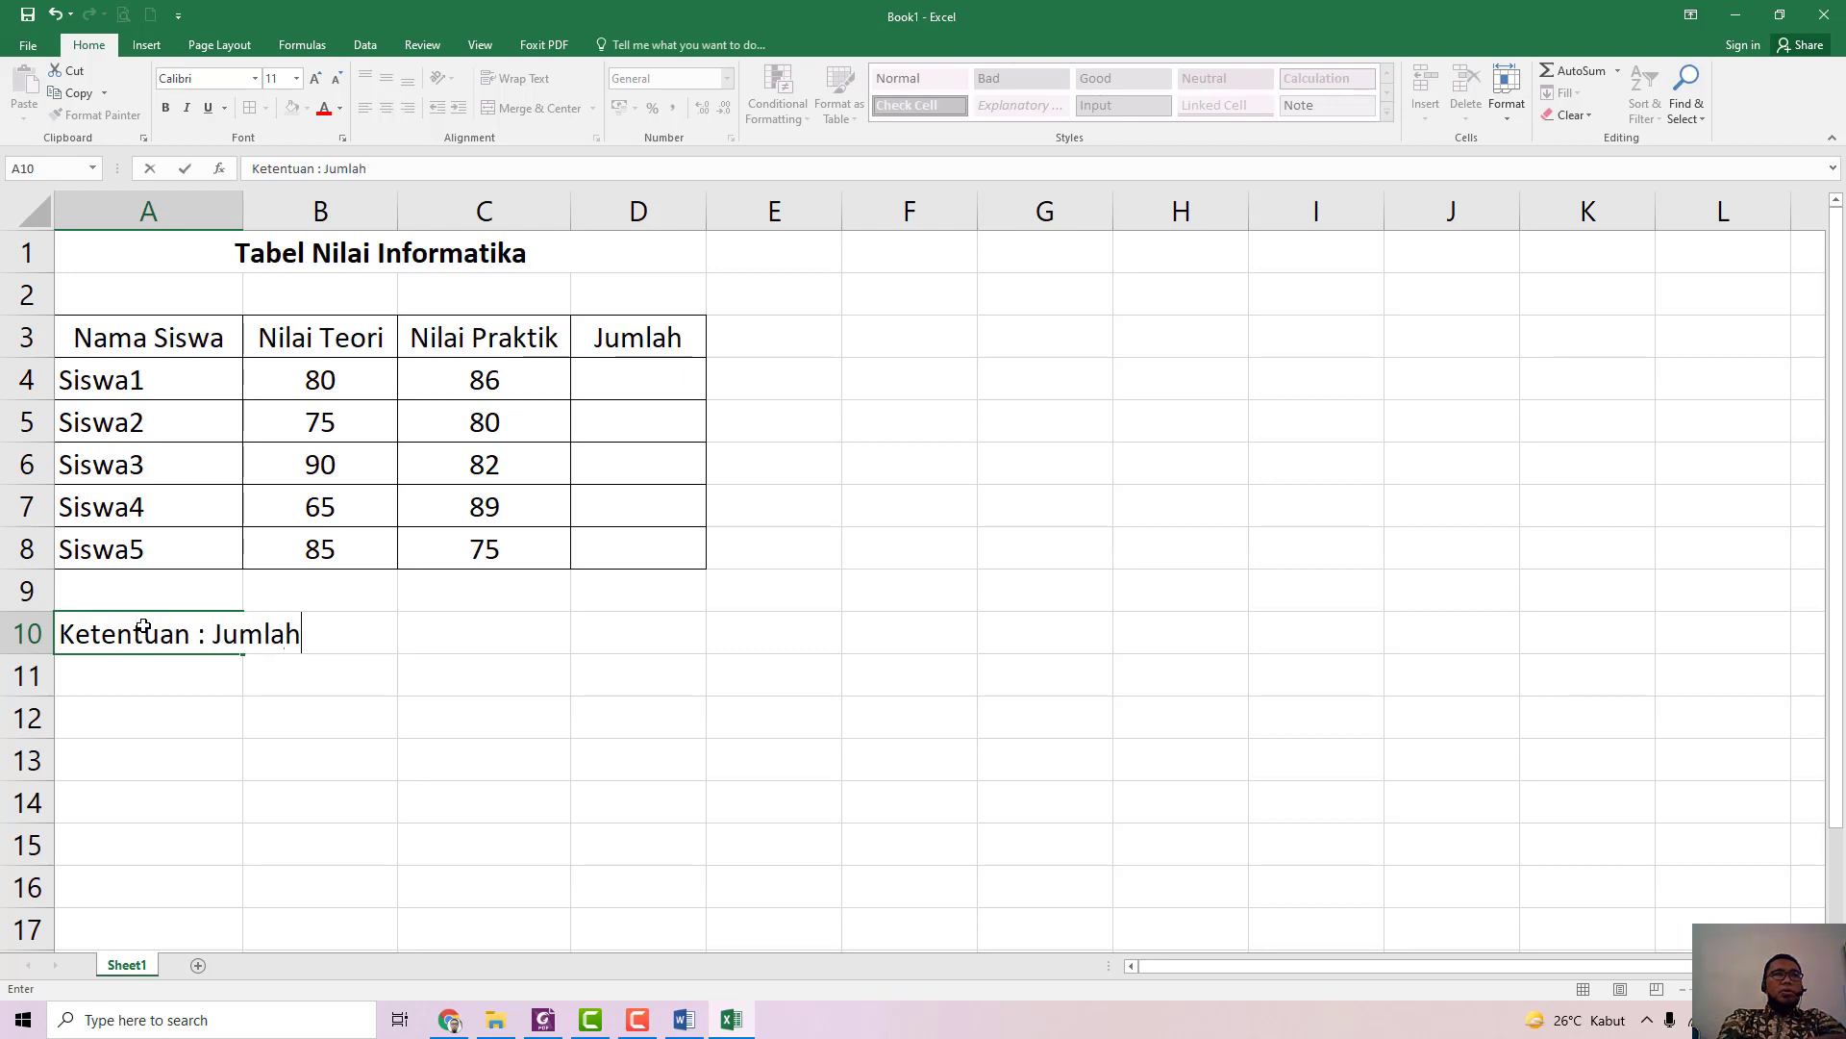
{"action": "type", "text": " ad"}
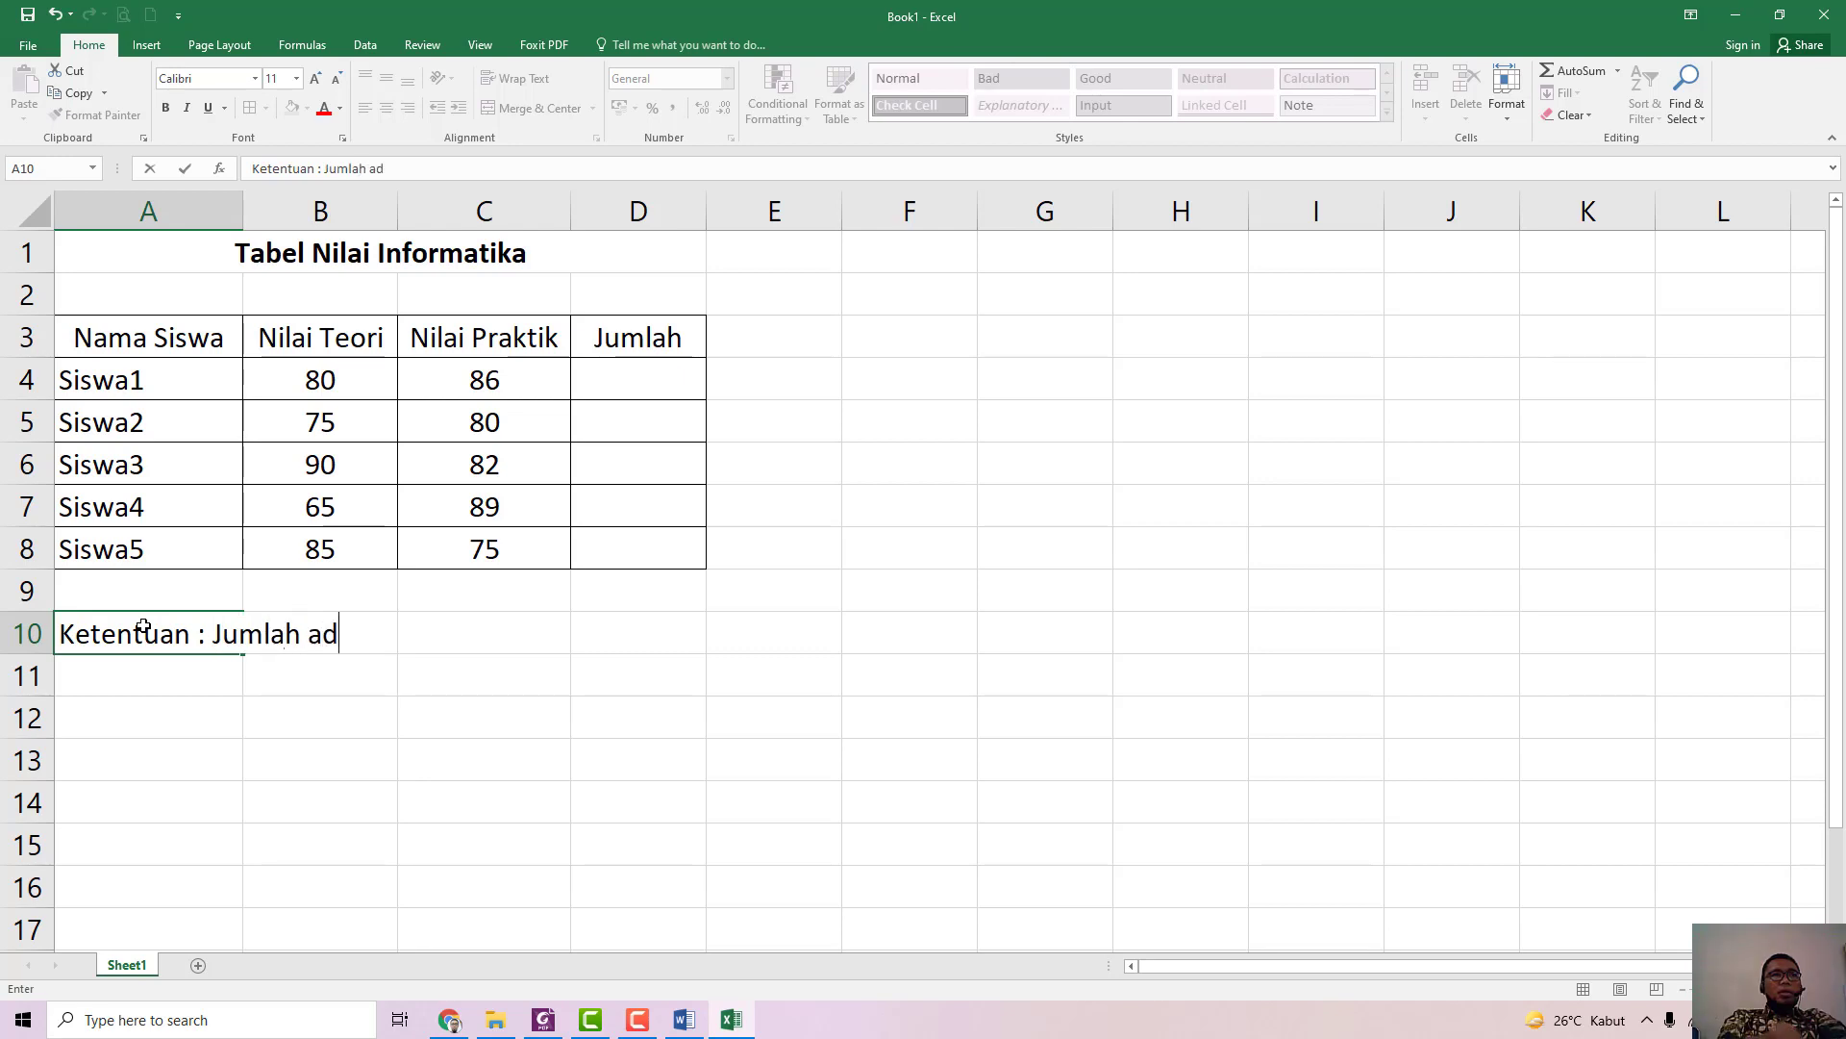
{"action": "key", "text": "BackSpace"}
{"action": "key", "text": "BackSpace"}
{"action": "key", "text": "BackSpace"}
{"action": "type", "text": "adalah "}
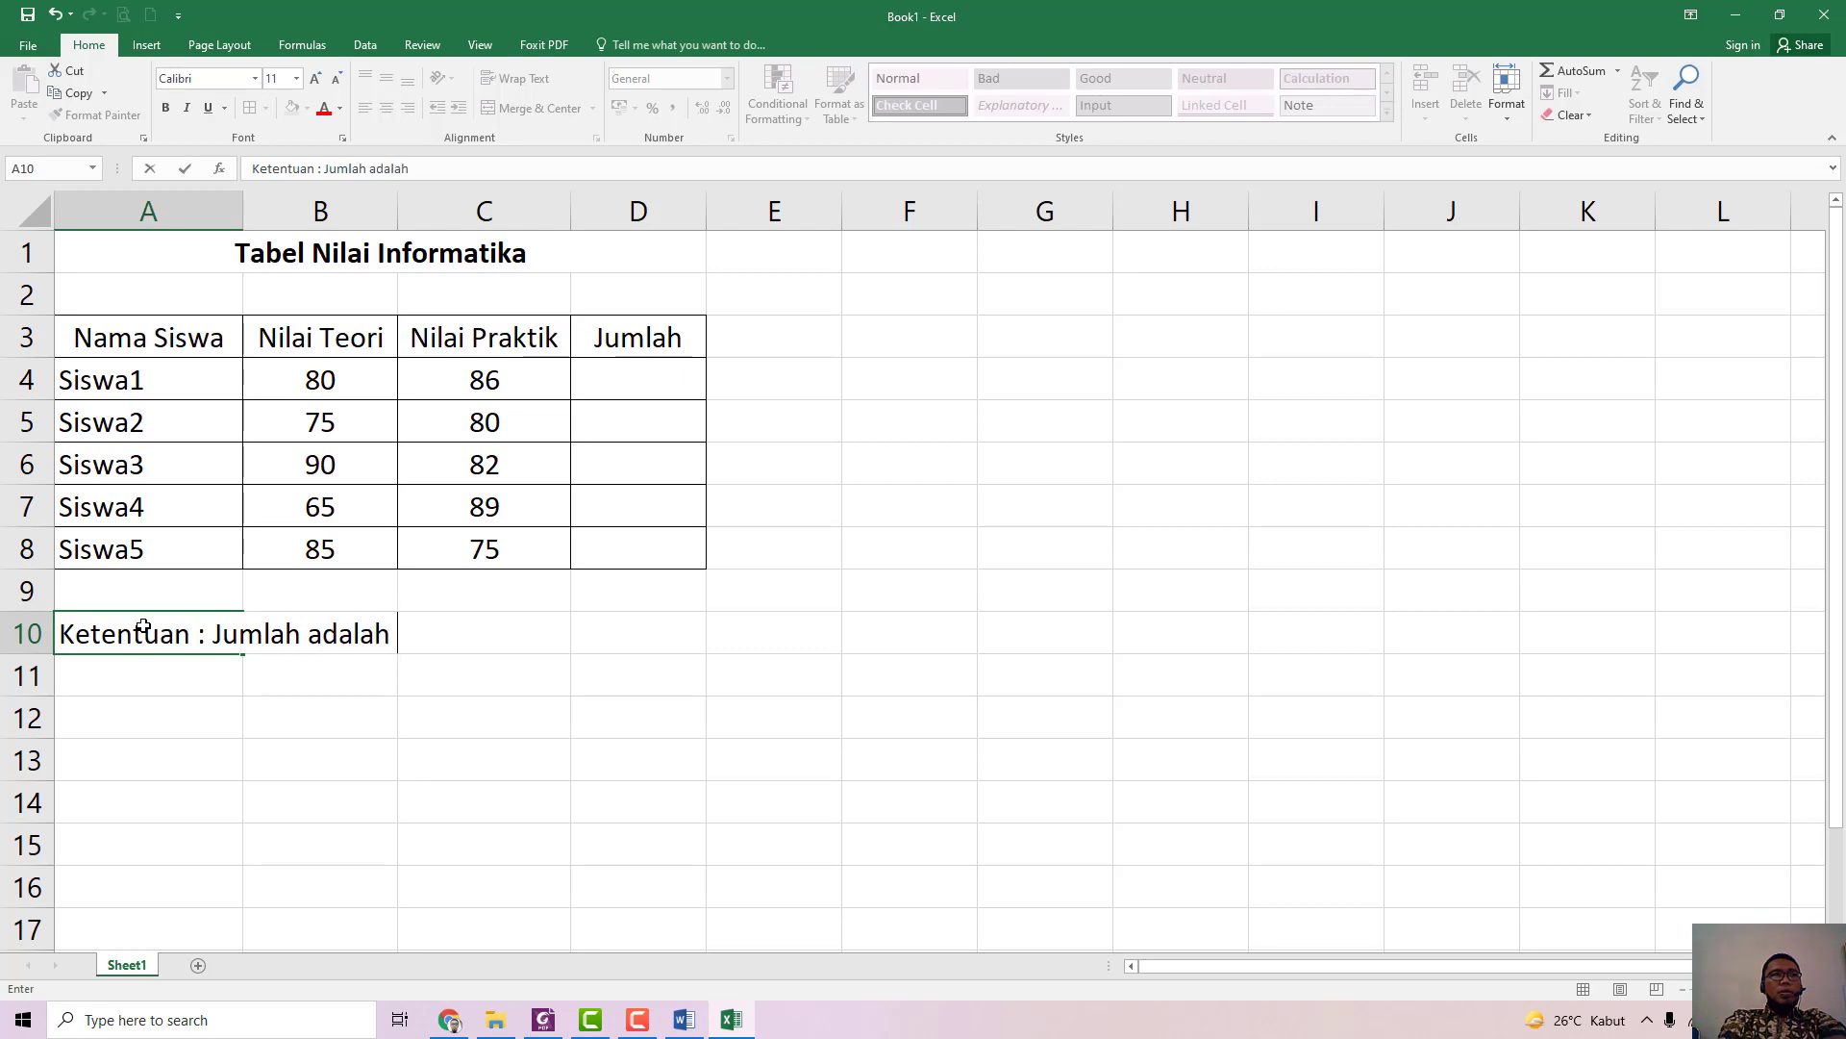
{"action": "type", "text": "Ni"}
{"action": "key", "text": "BackSpace"}
{"action": "key", "text": "BackSpace"}
{"action": "type", "text": "40"}
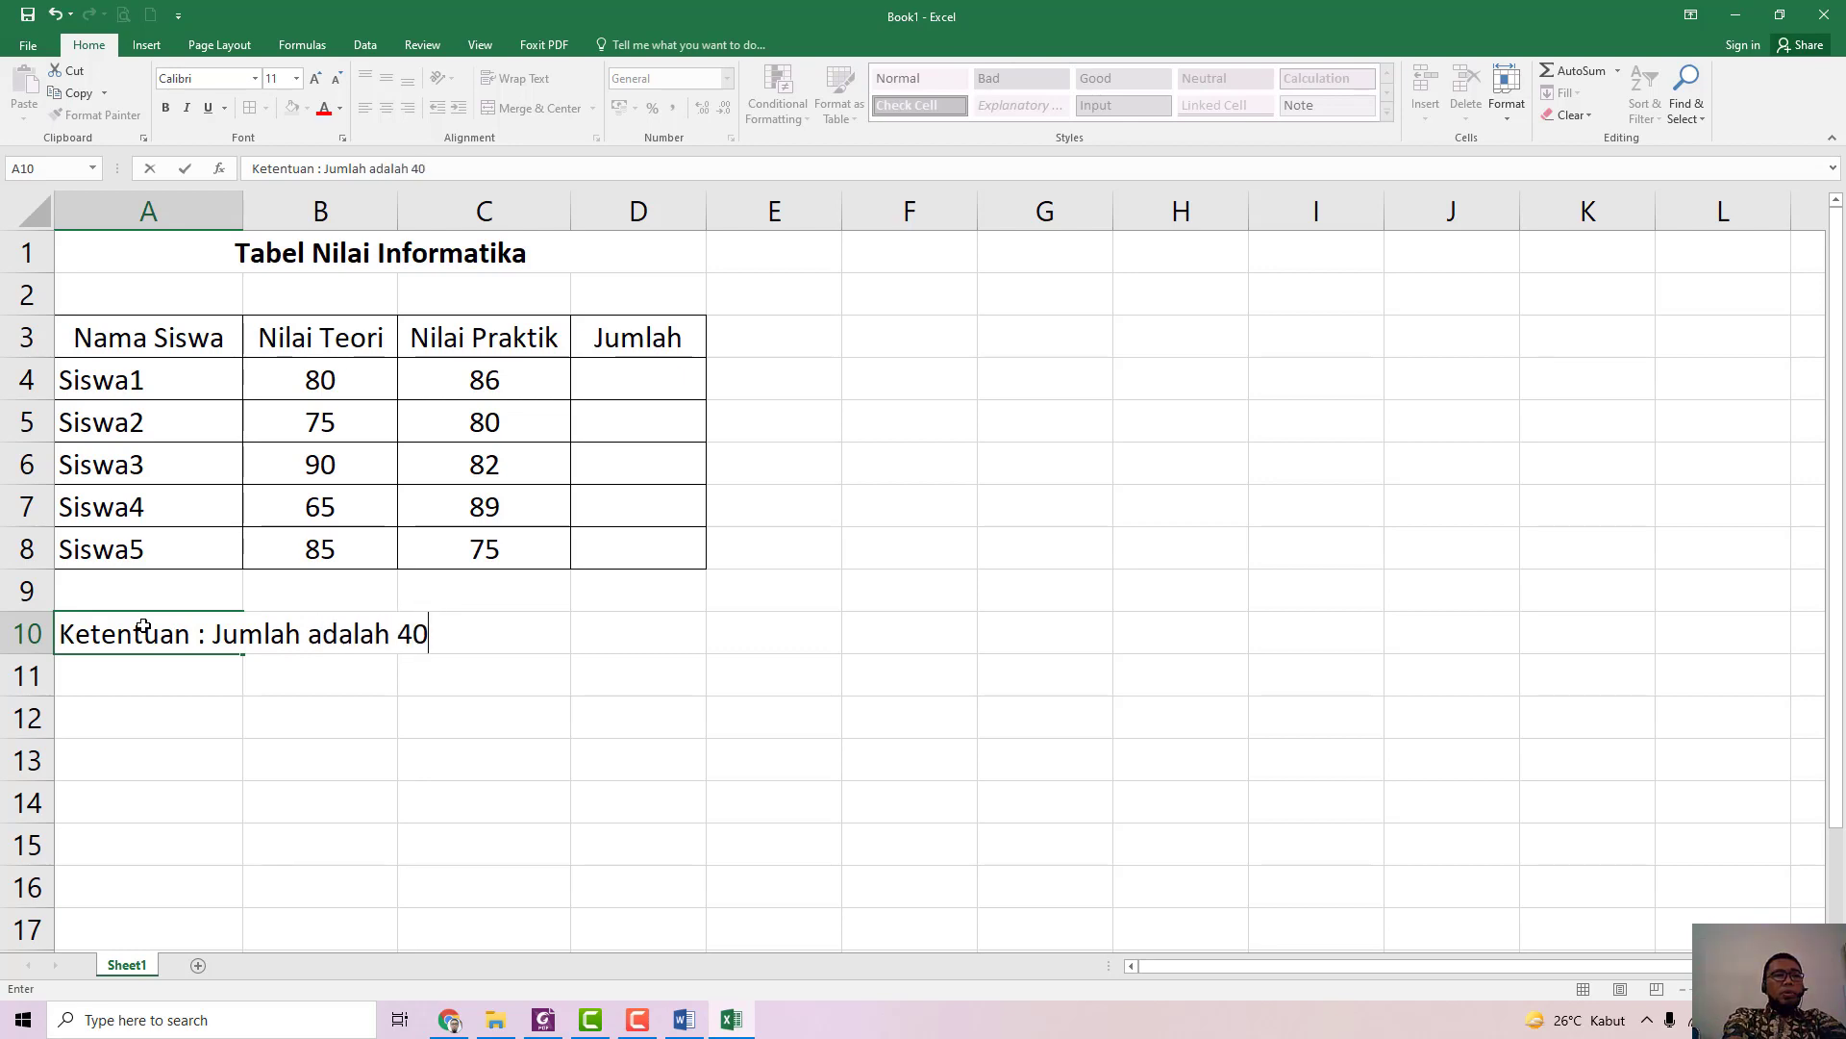
{"action": "type", "text": "%Nilai"}
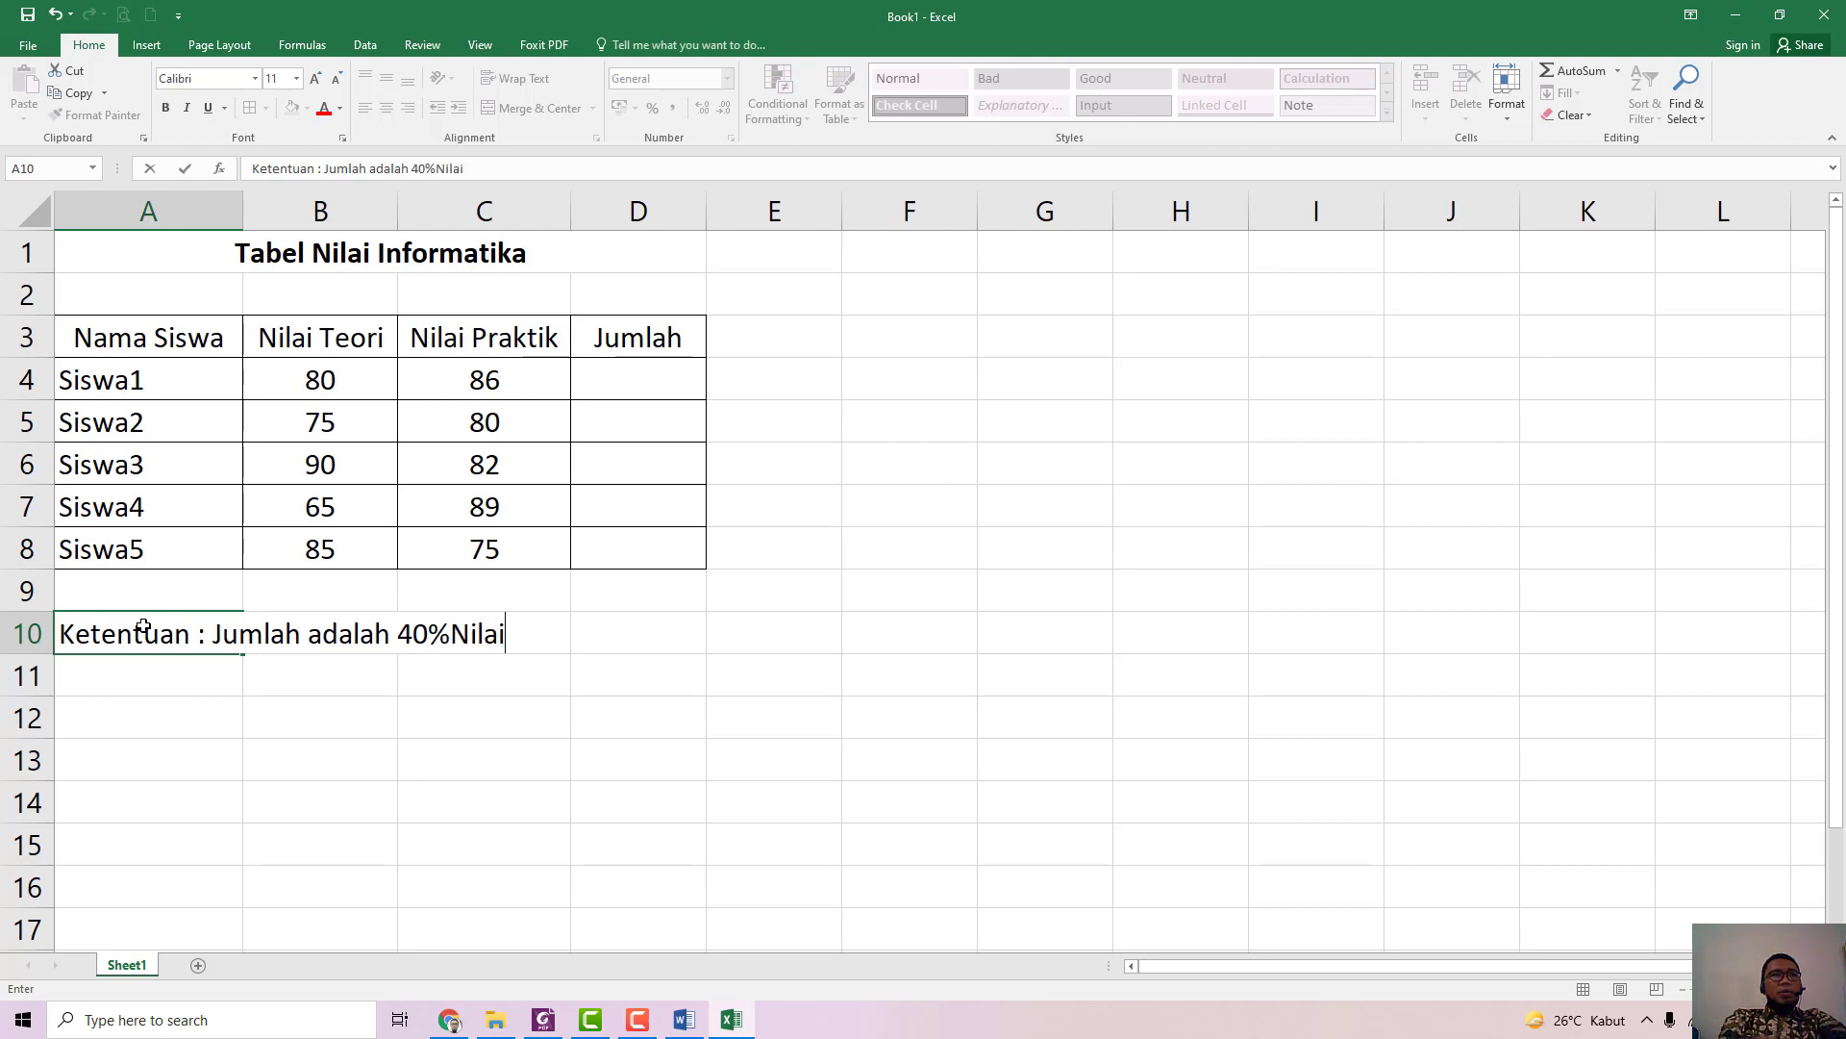
{"action": "key", "text": "BackSpace"}
{"action": "key", "text": "BackSpace"}
{"action": "key", "text": "BackSpace"}
{"action": "type", "text": "dari nila"}
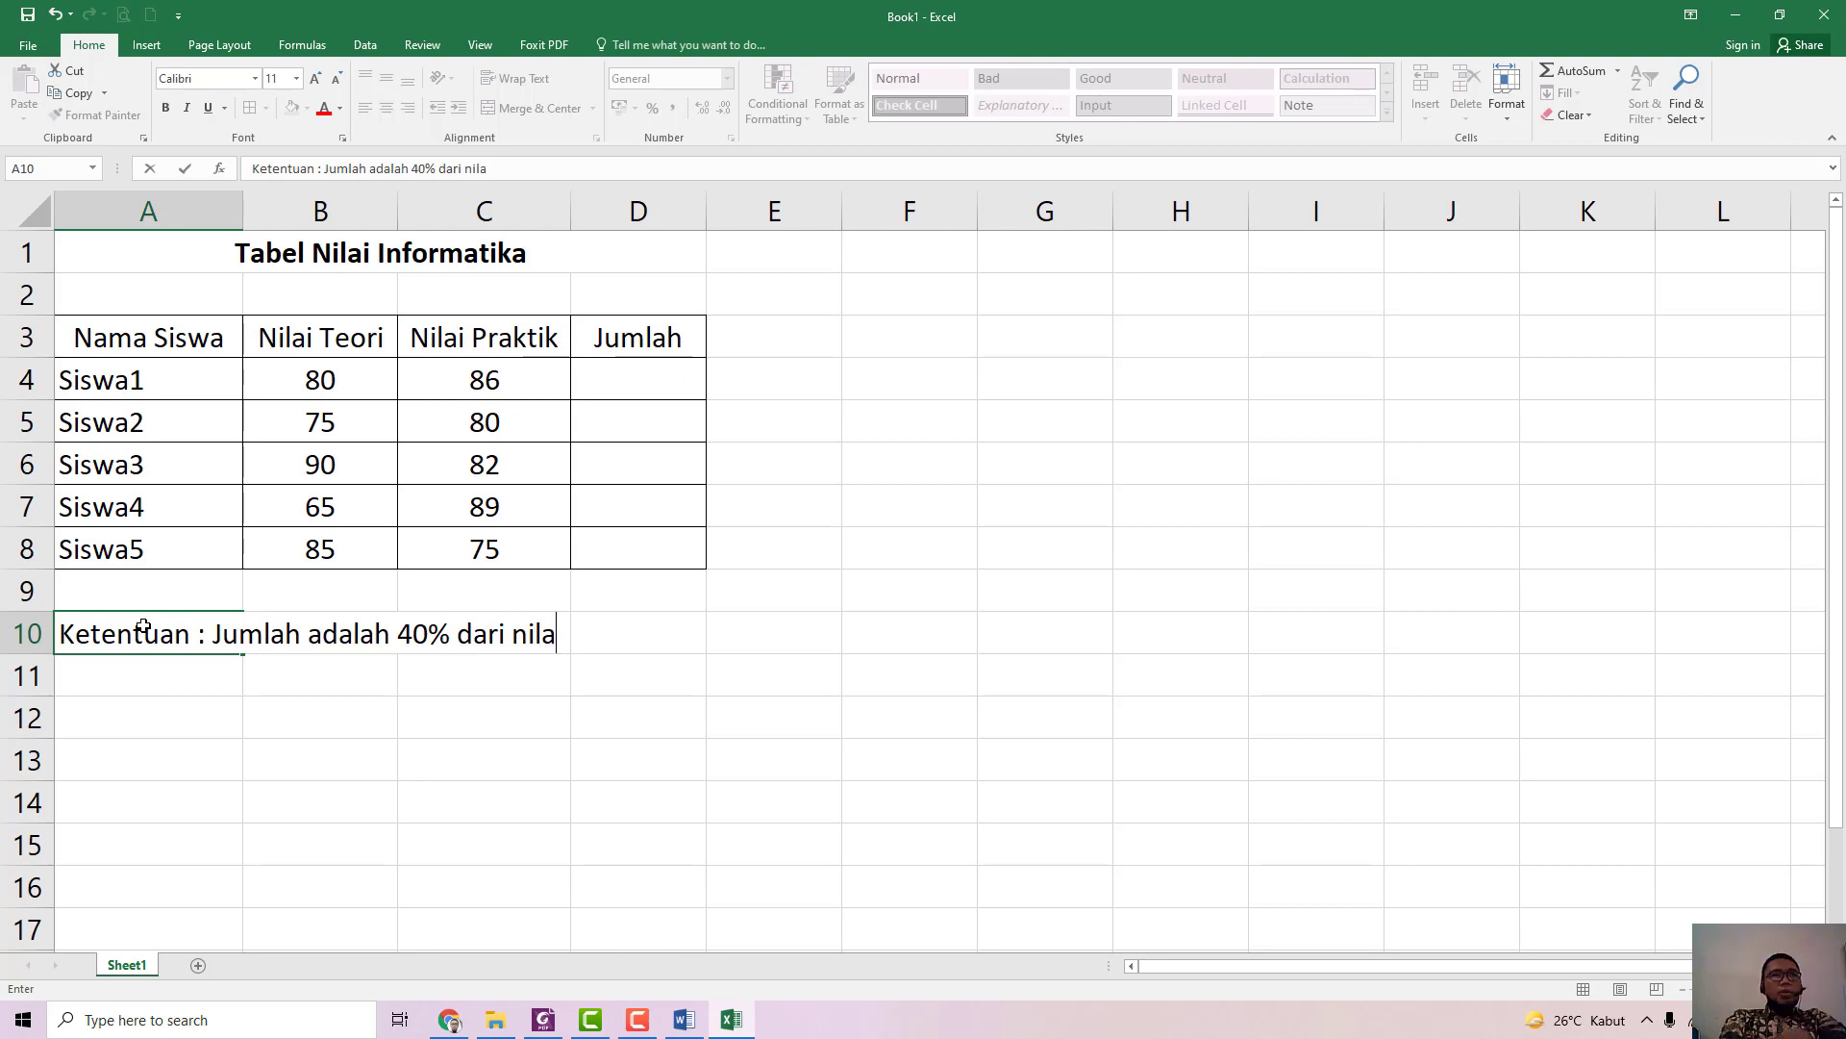
{"action": "type", "text": "i teori "}
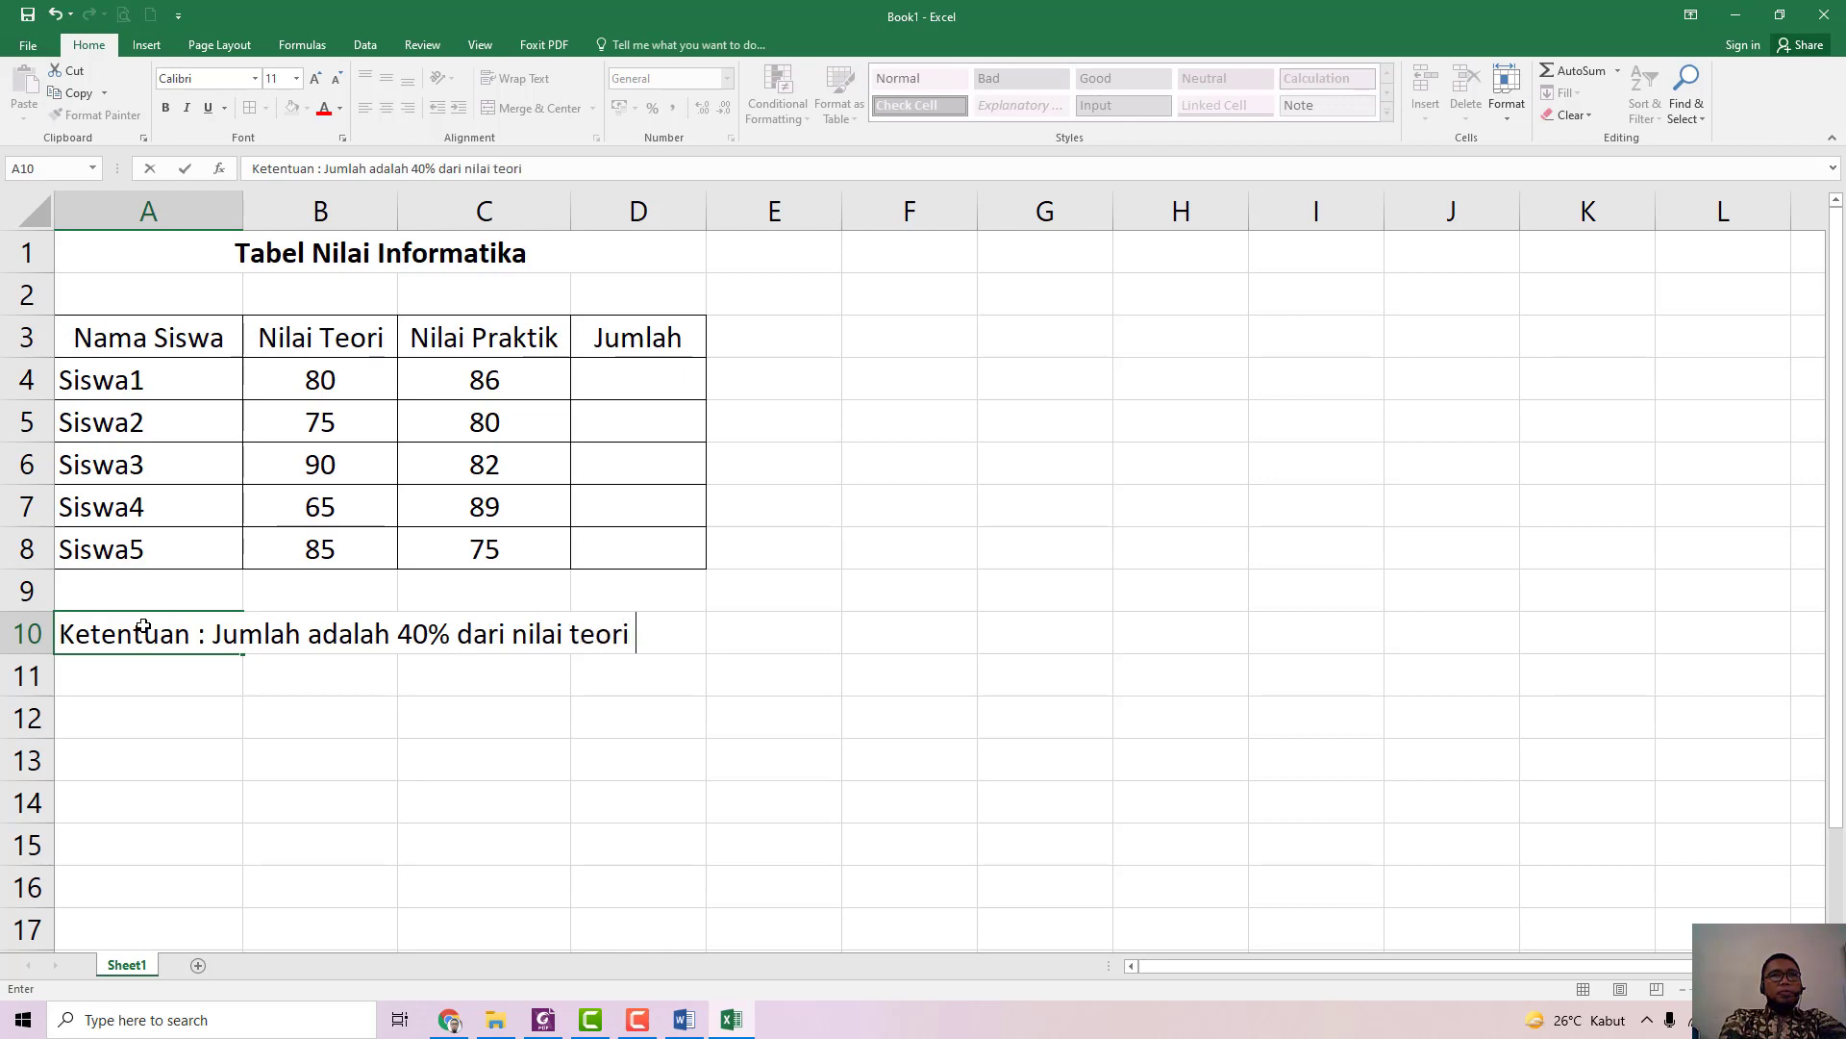
{"action": "type", "text": "ditambah "}
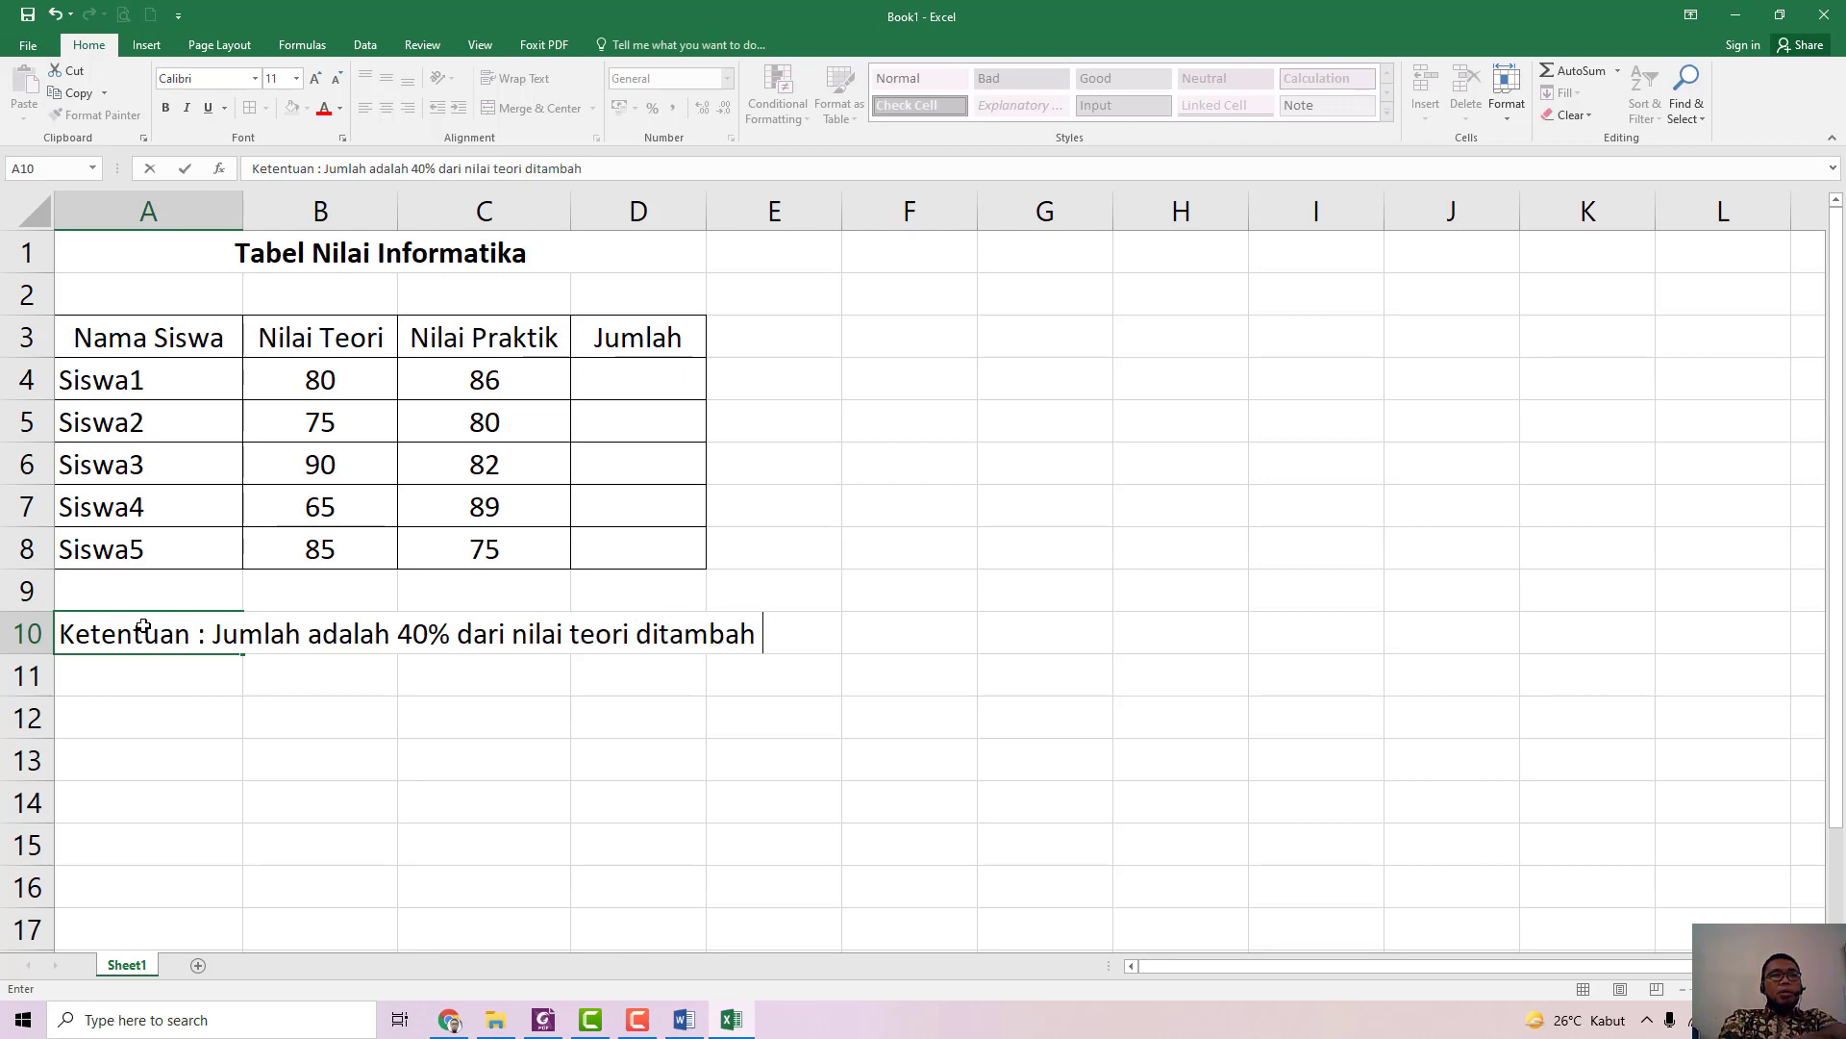
{"action": "type", "text": "60"}
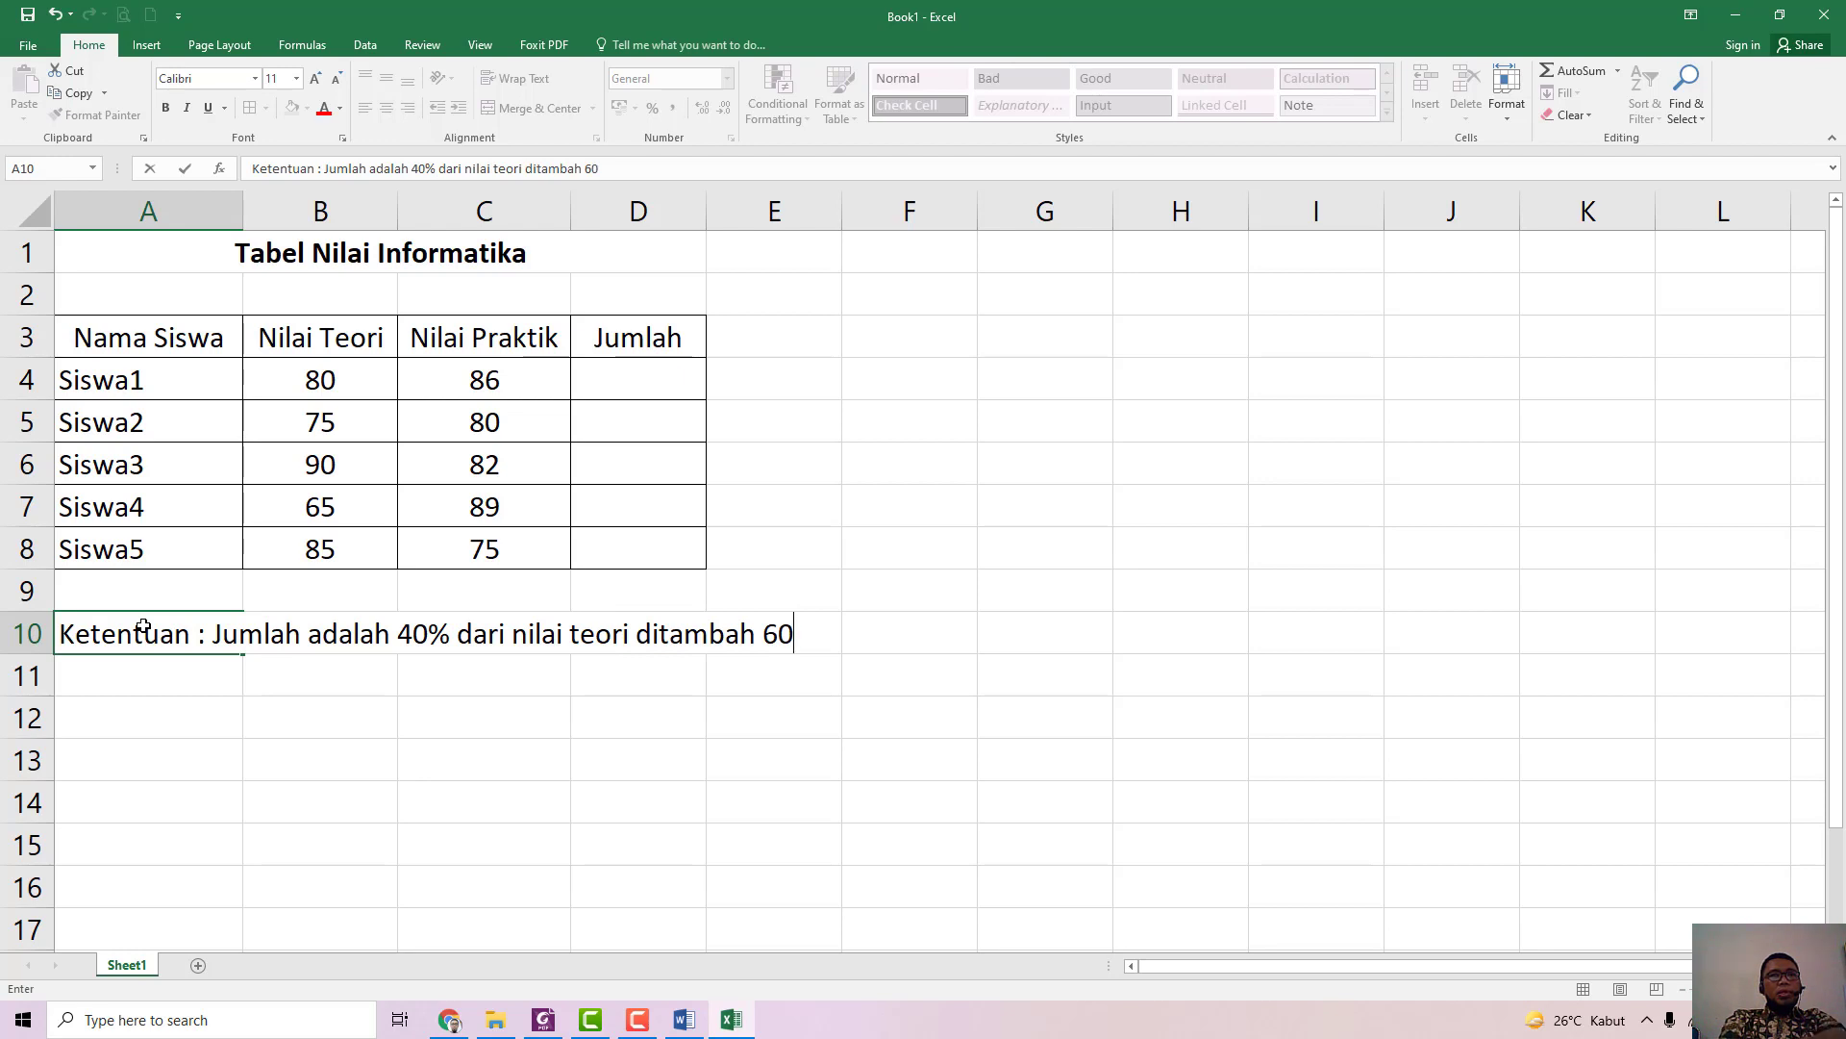
{"action": "type", "text": "% dari nilai "}
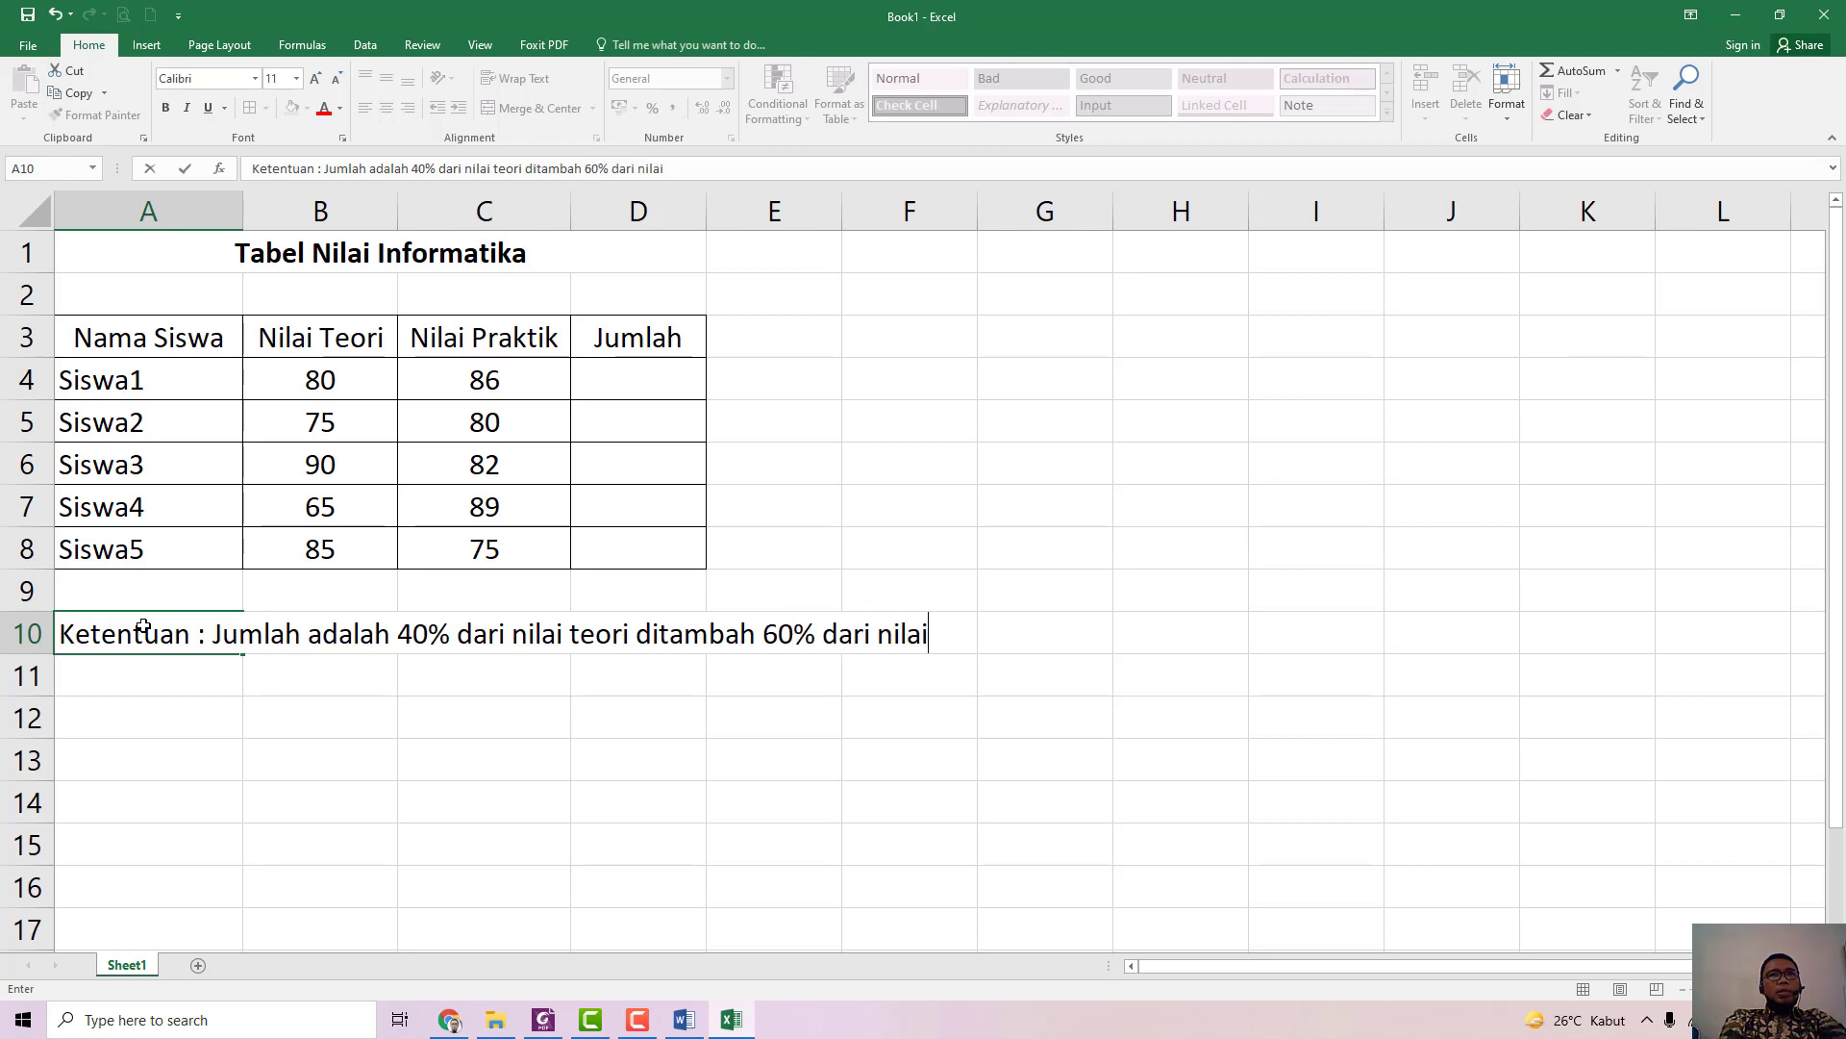
{"action": "type", "text": "rapraktik"}
{"action": "key", "text": "Return"}
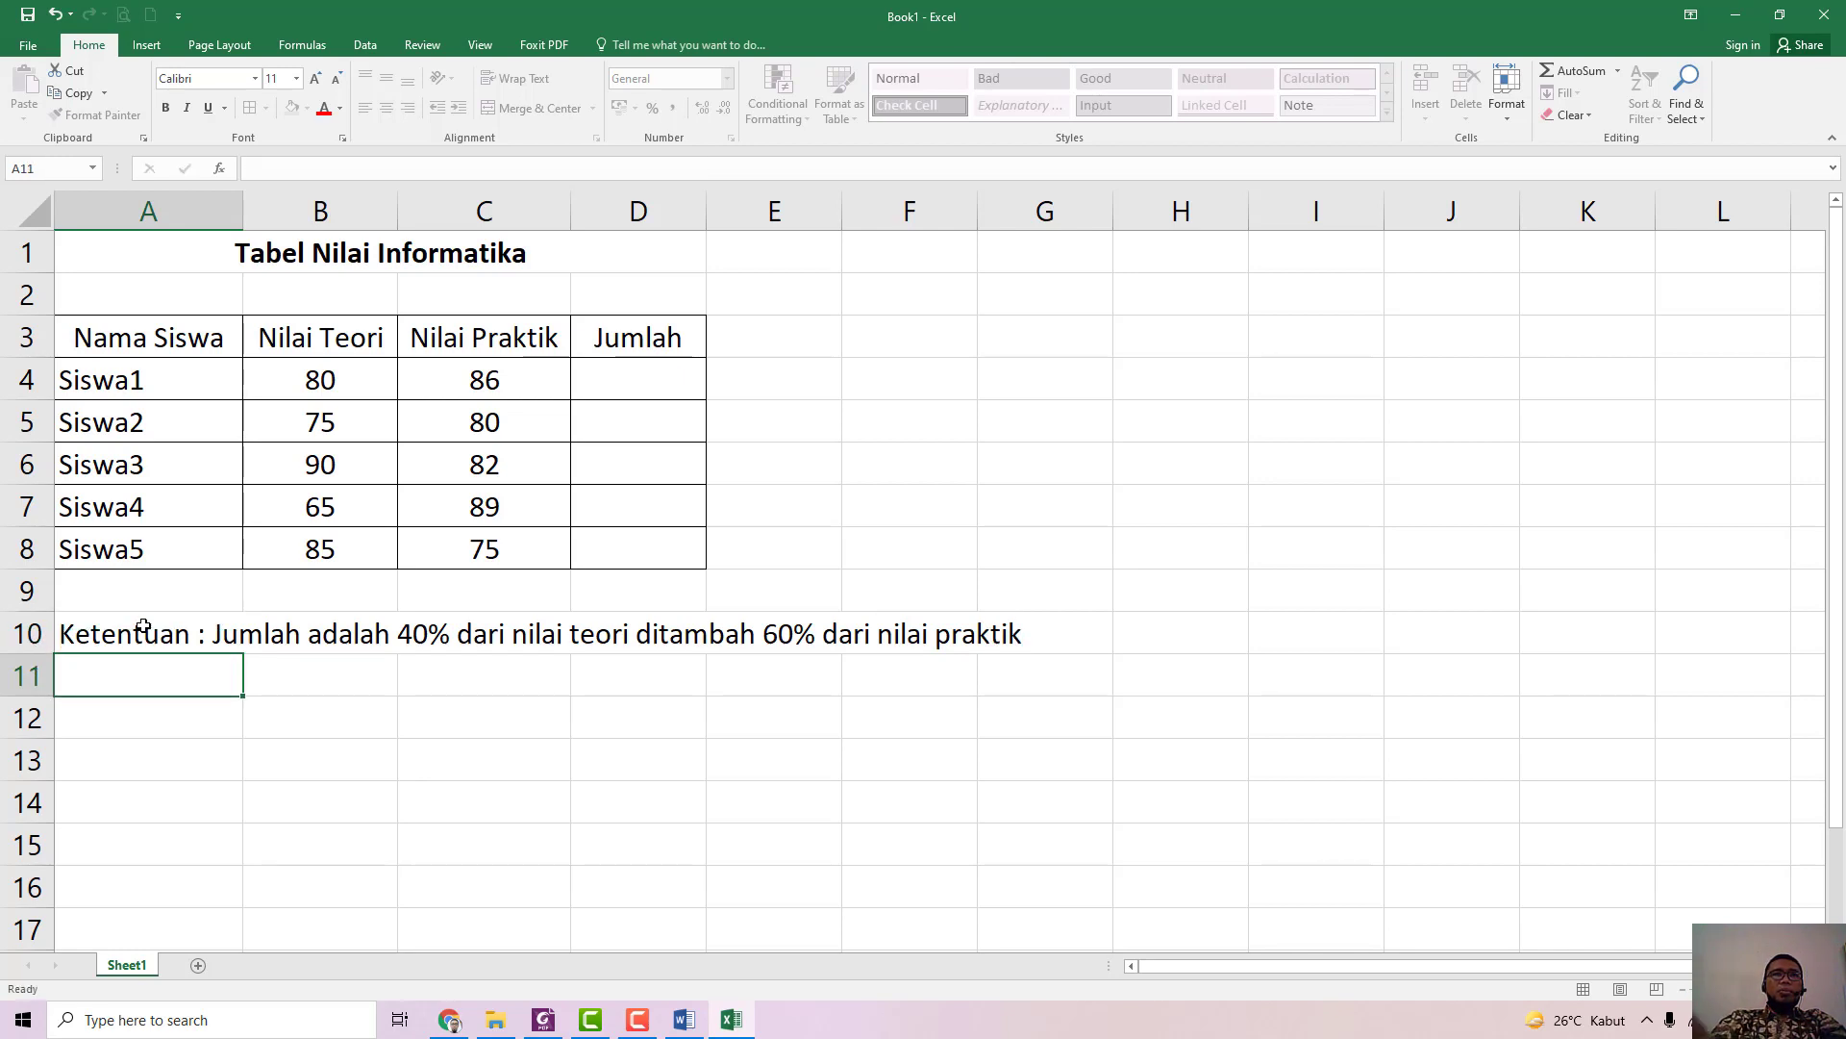
Step: Widen column D slightly and enter the formula =40%*B4+60%*C4 in cell D4
{"action": "left_click", "coordinate": [706, 396]}
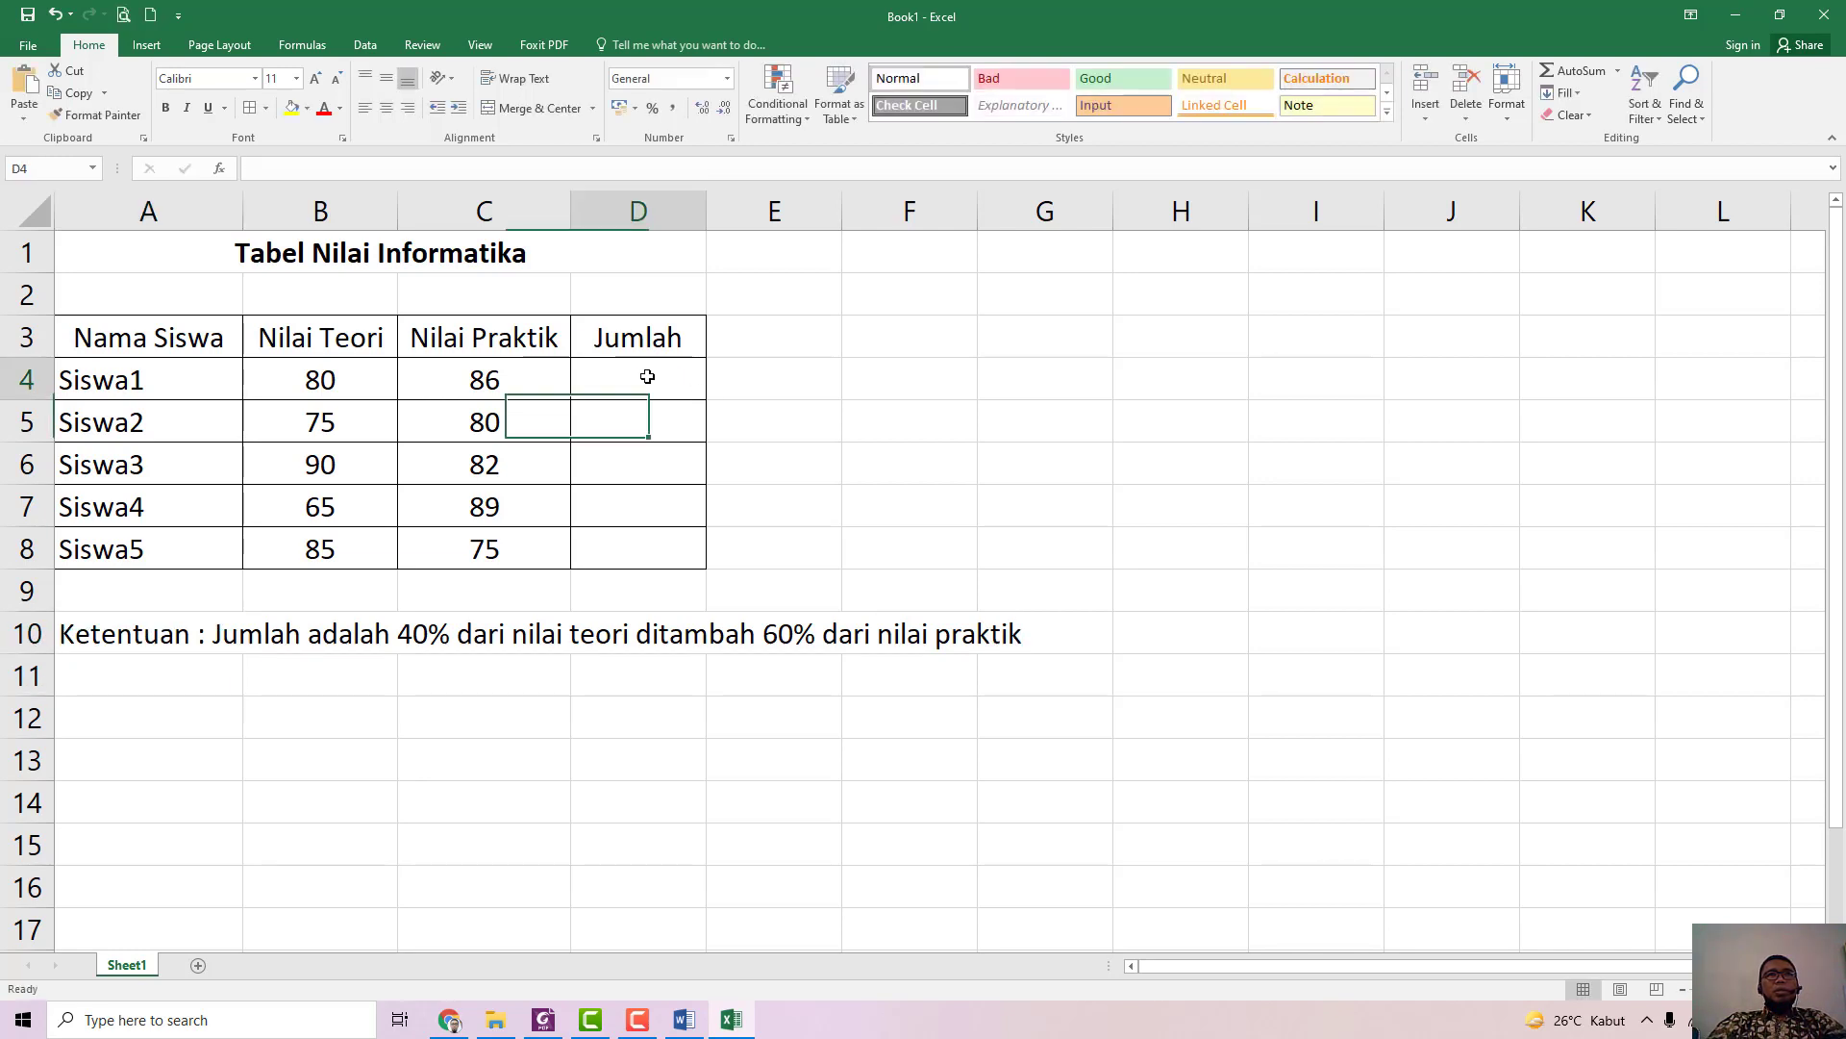
{"action": "left_click_drag", "start_coordinate": [707, 213], "coordinate": [738, 217]}
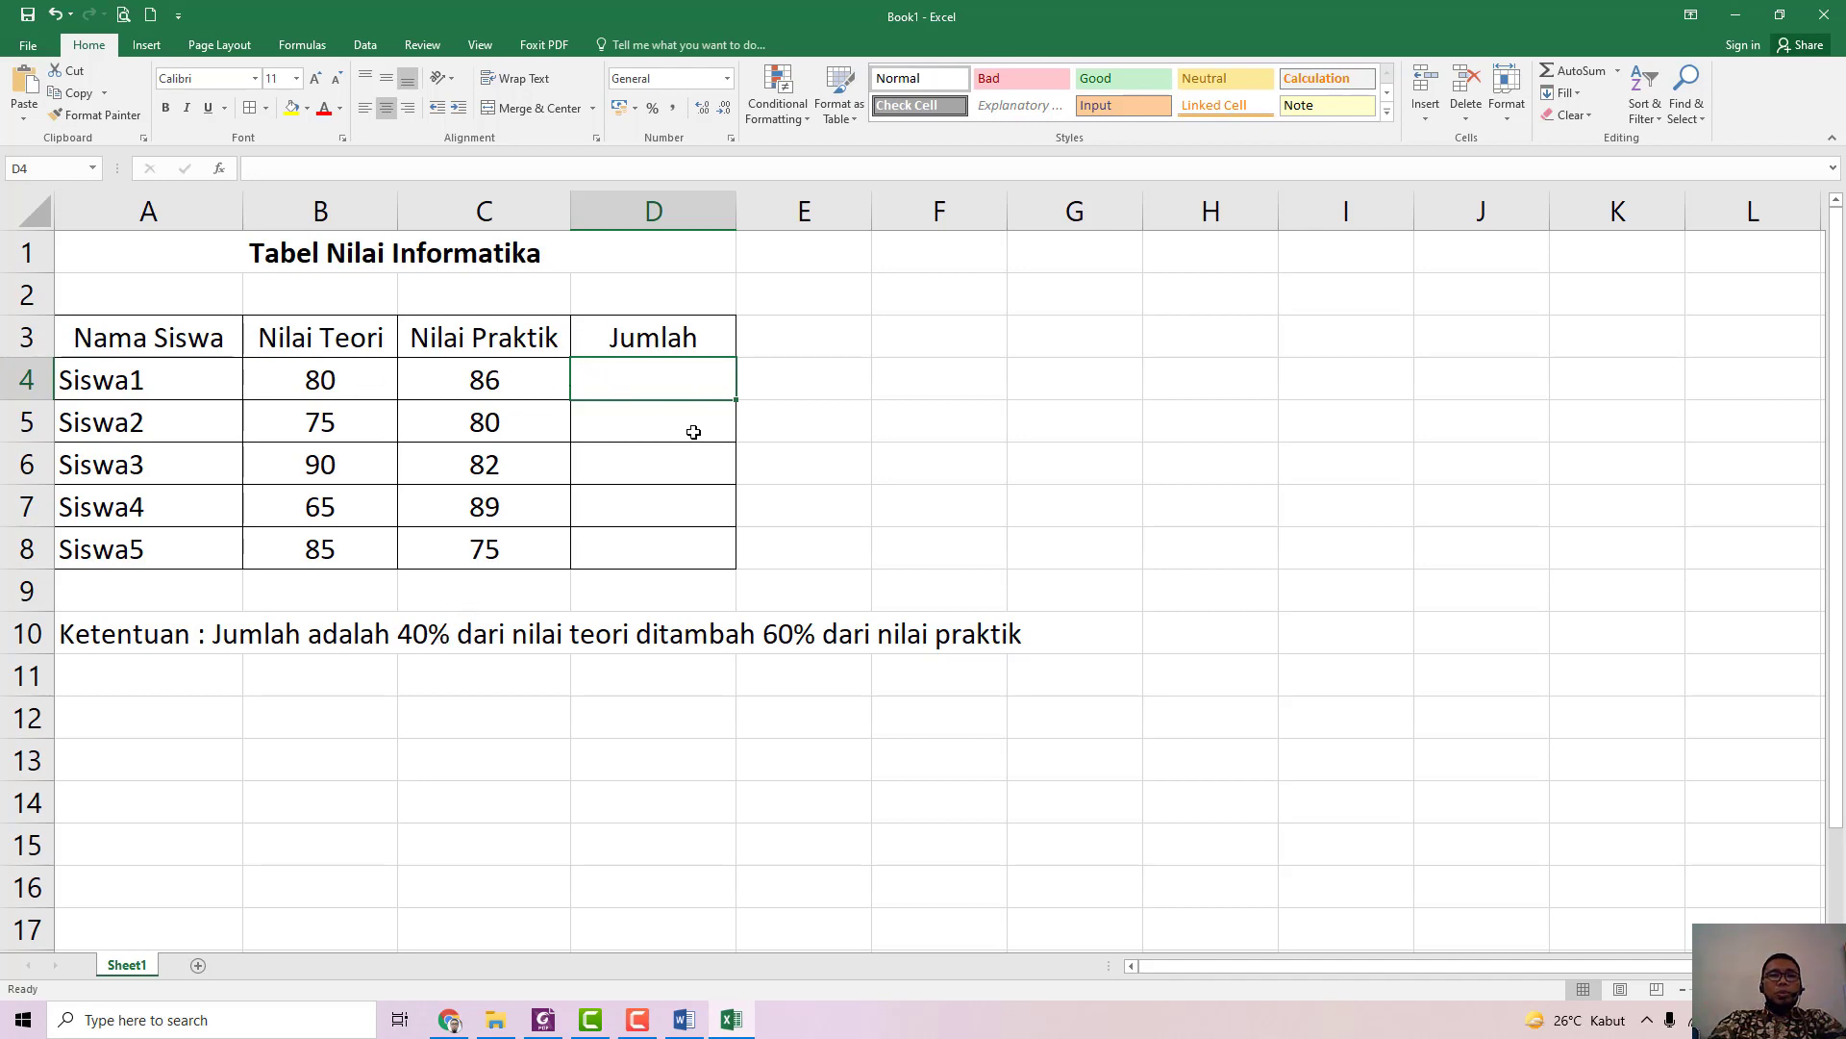
{"action": "type", "text": "="}
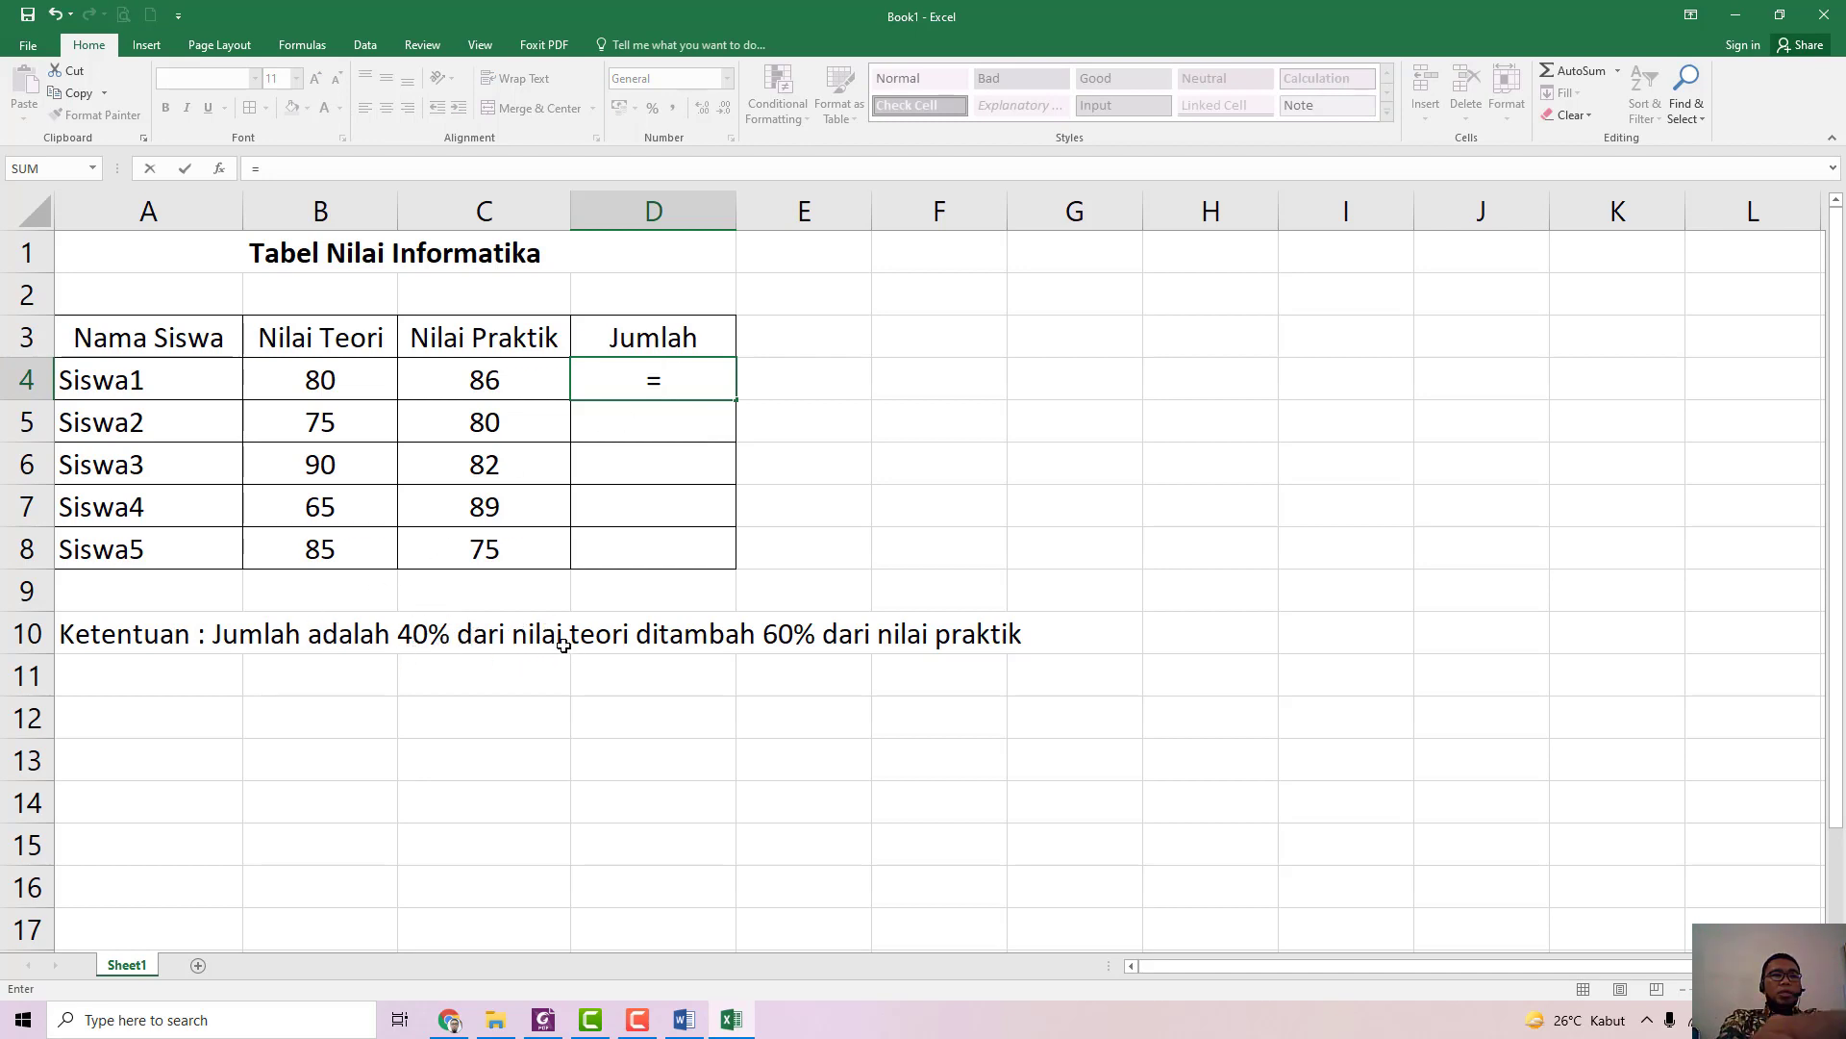
{"action": "type", "text": "40%"}
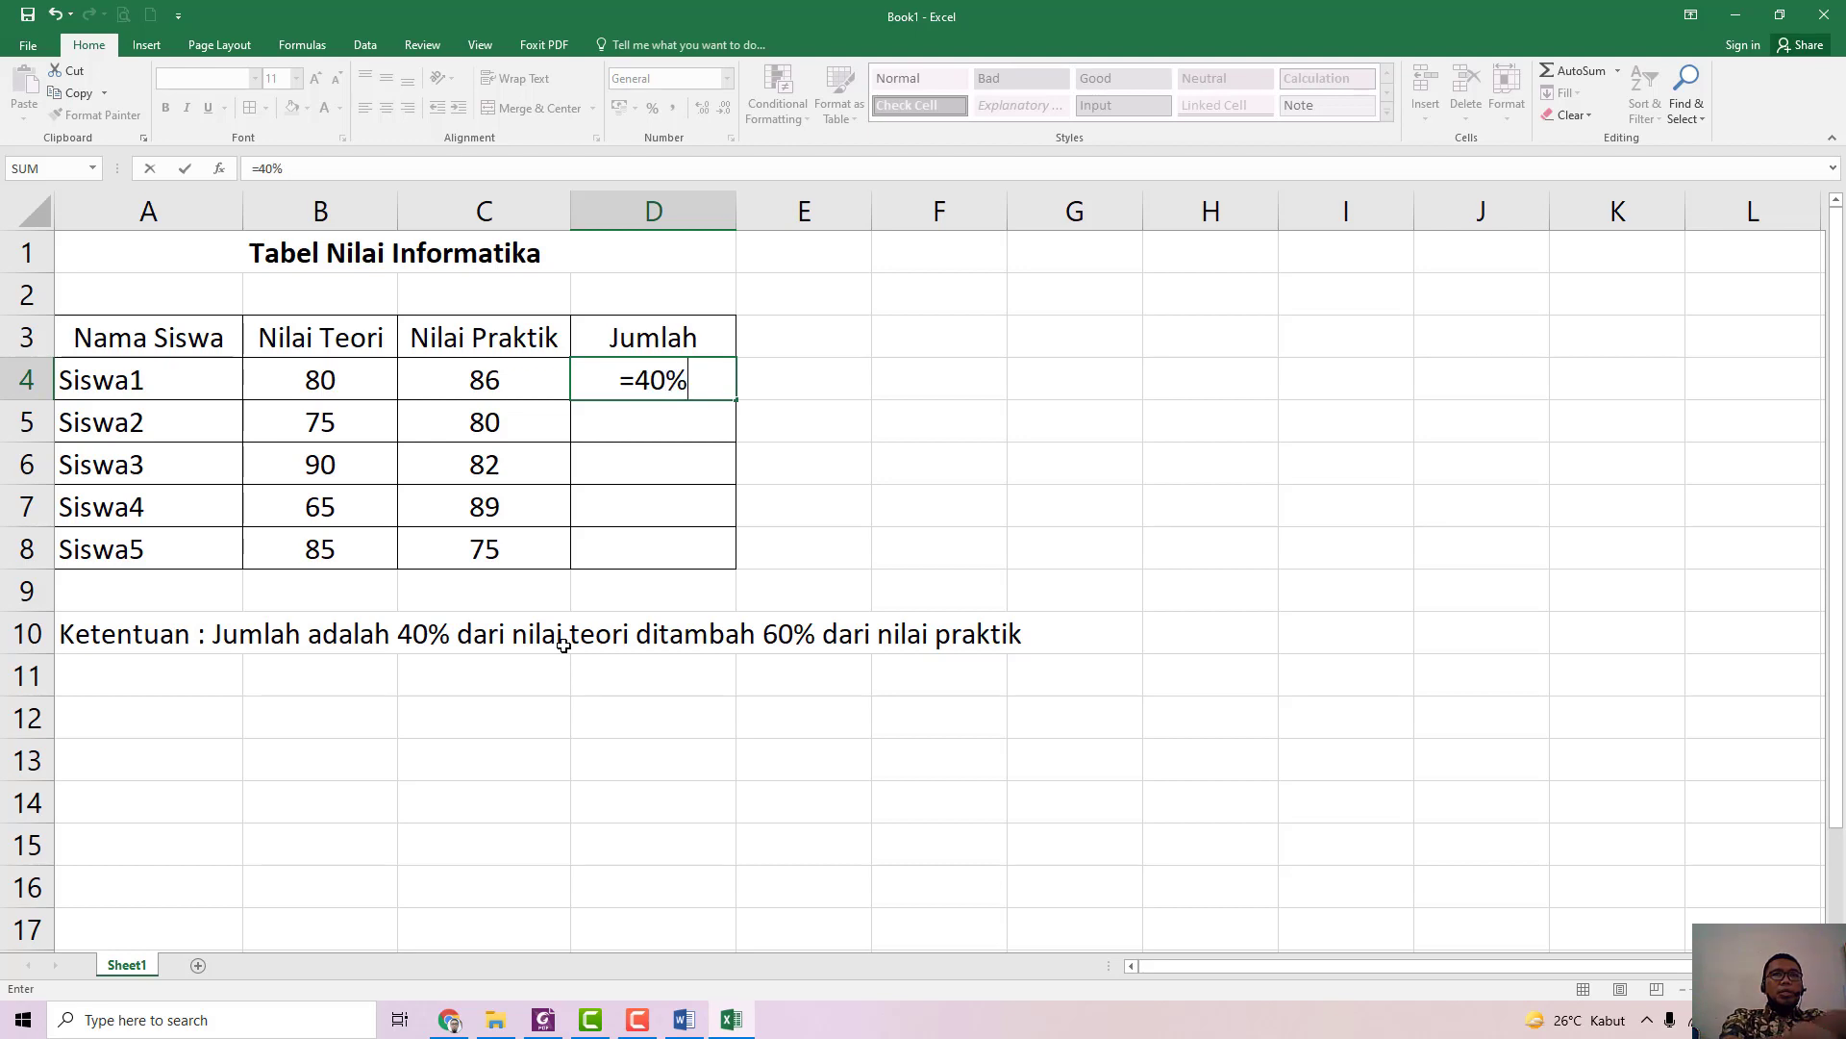
{"action": "type", "text": "*"}
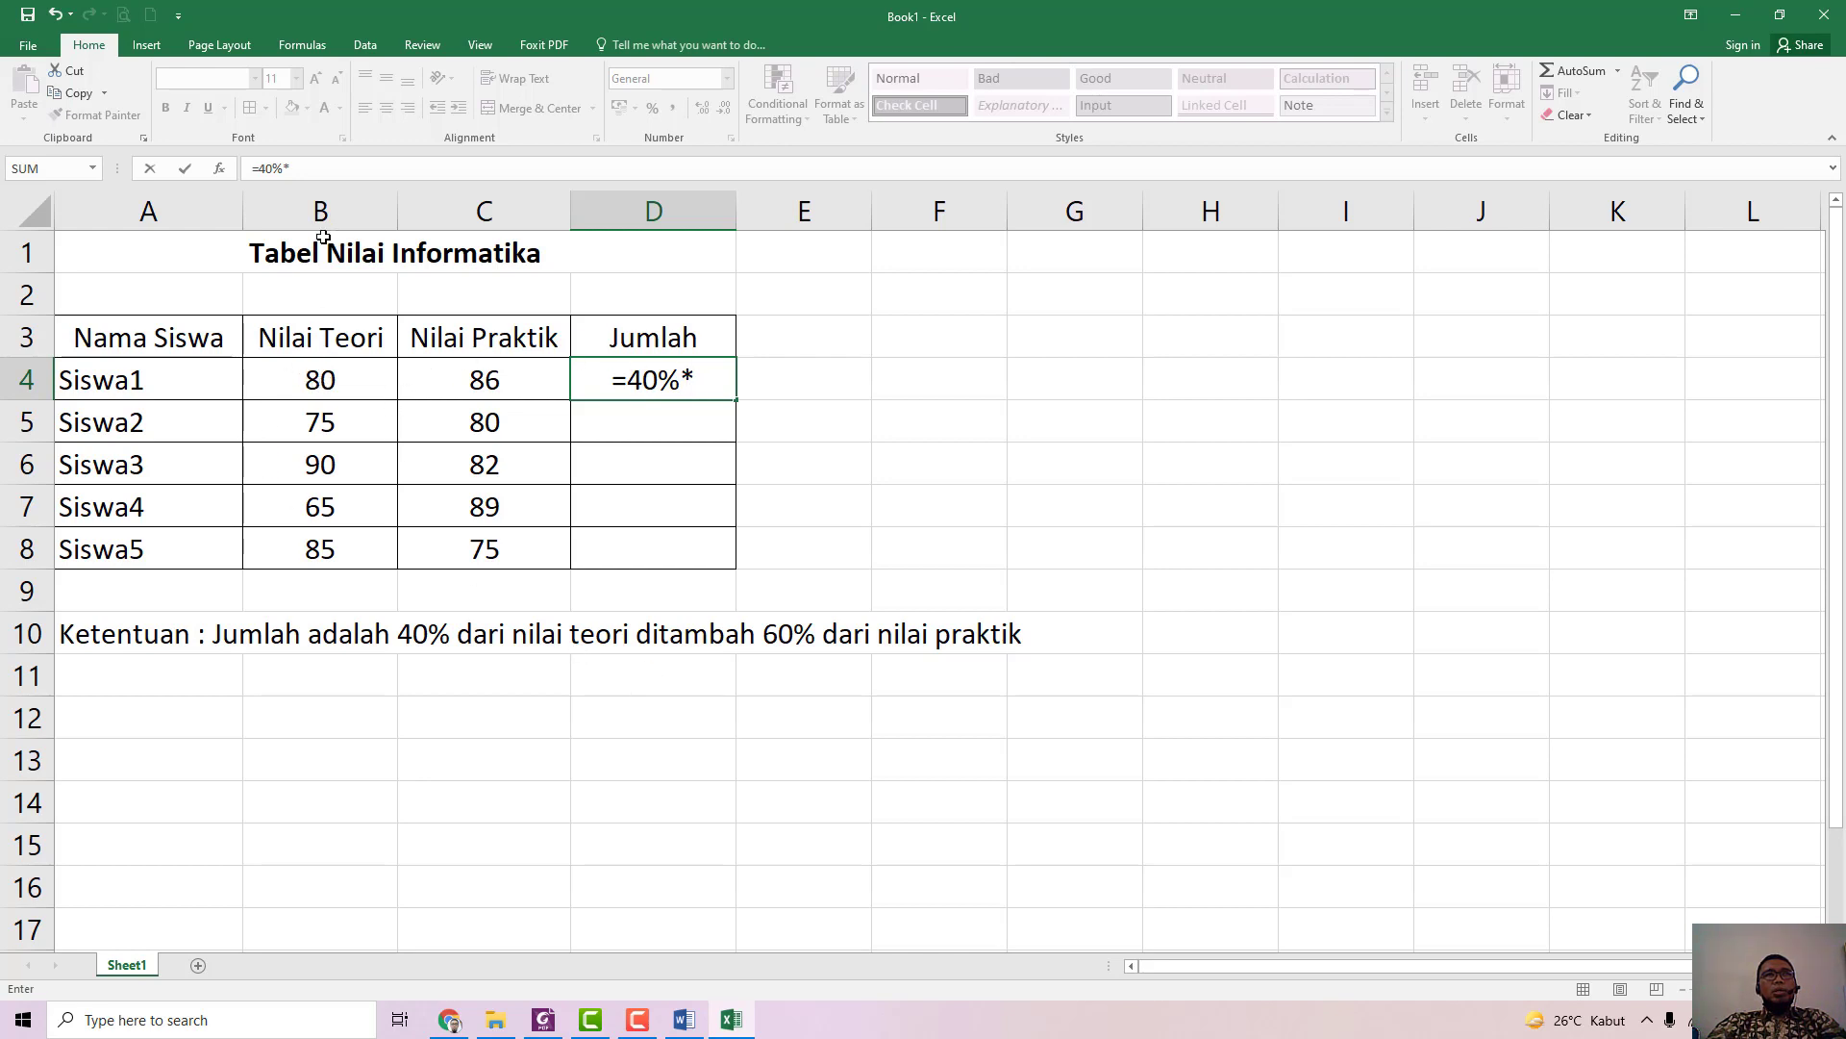
{"action": "left_click", "coordinate": [340, 380]}
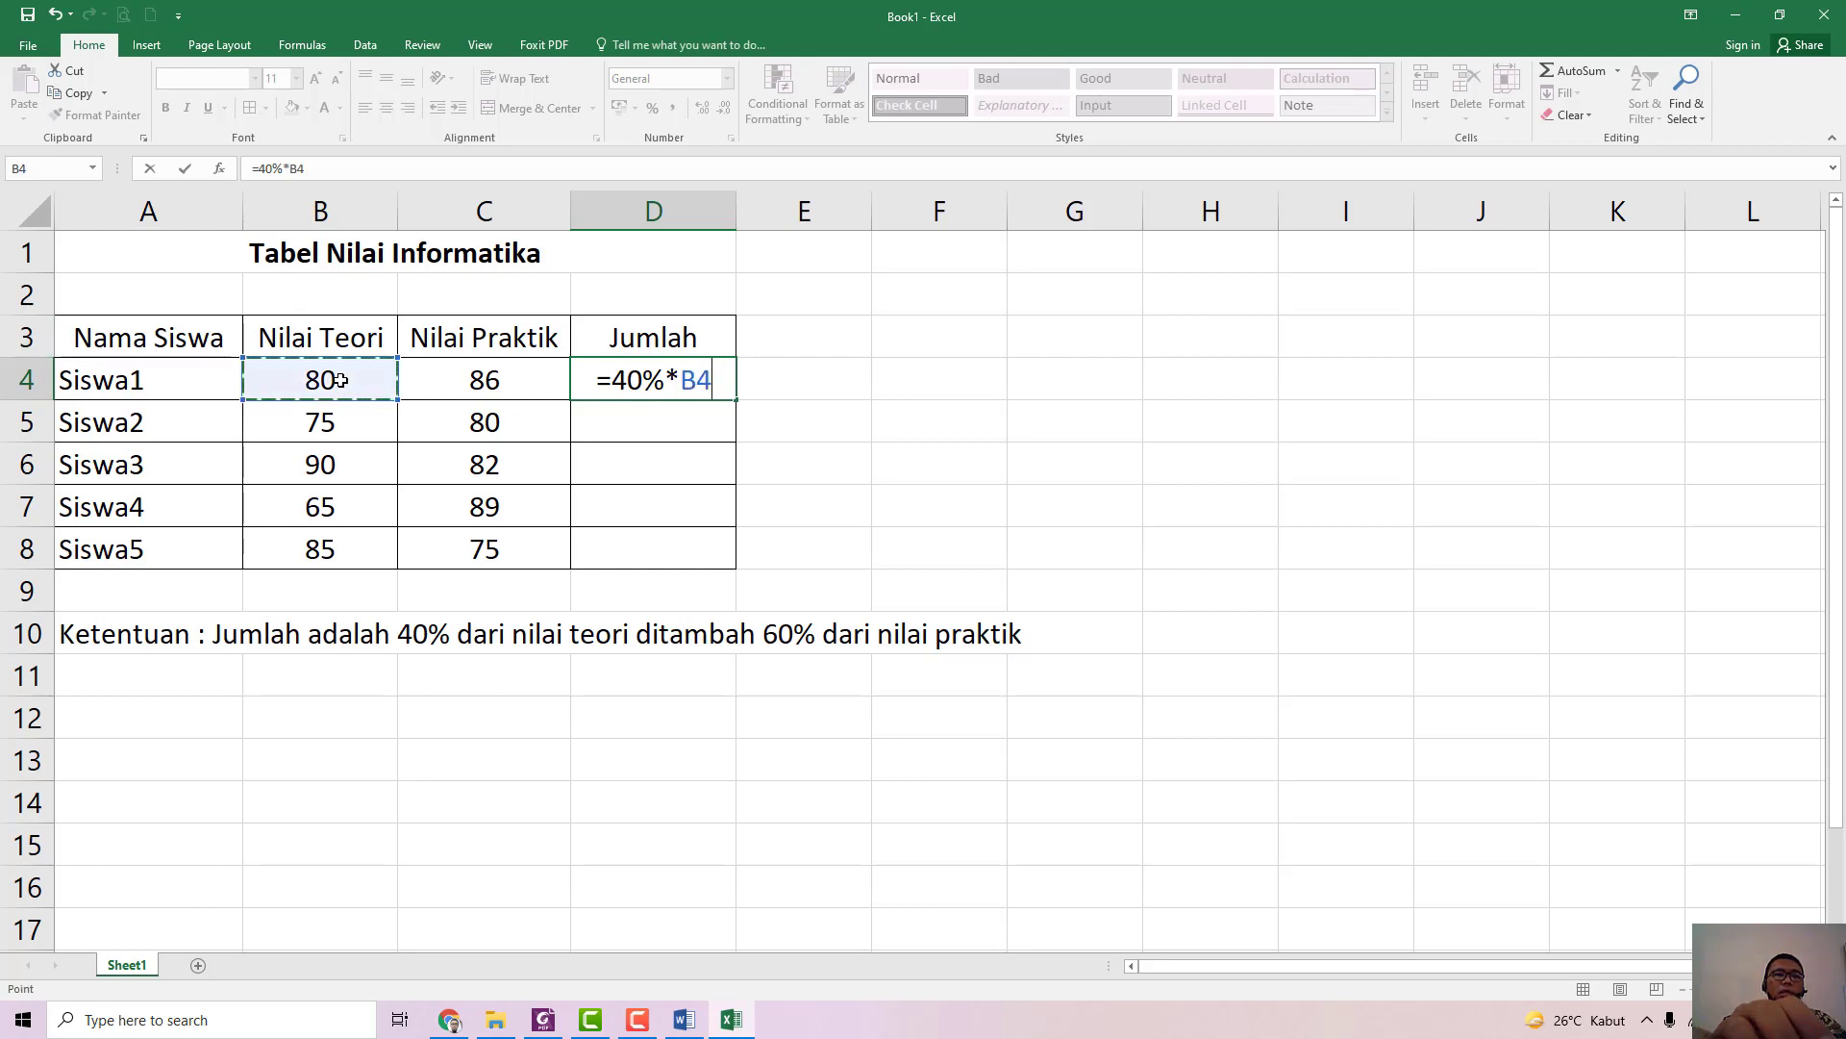
{"action": "type", "text": "+"}
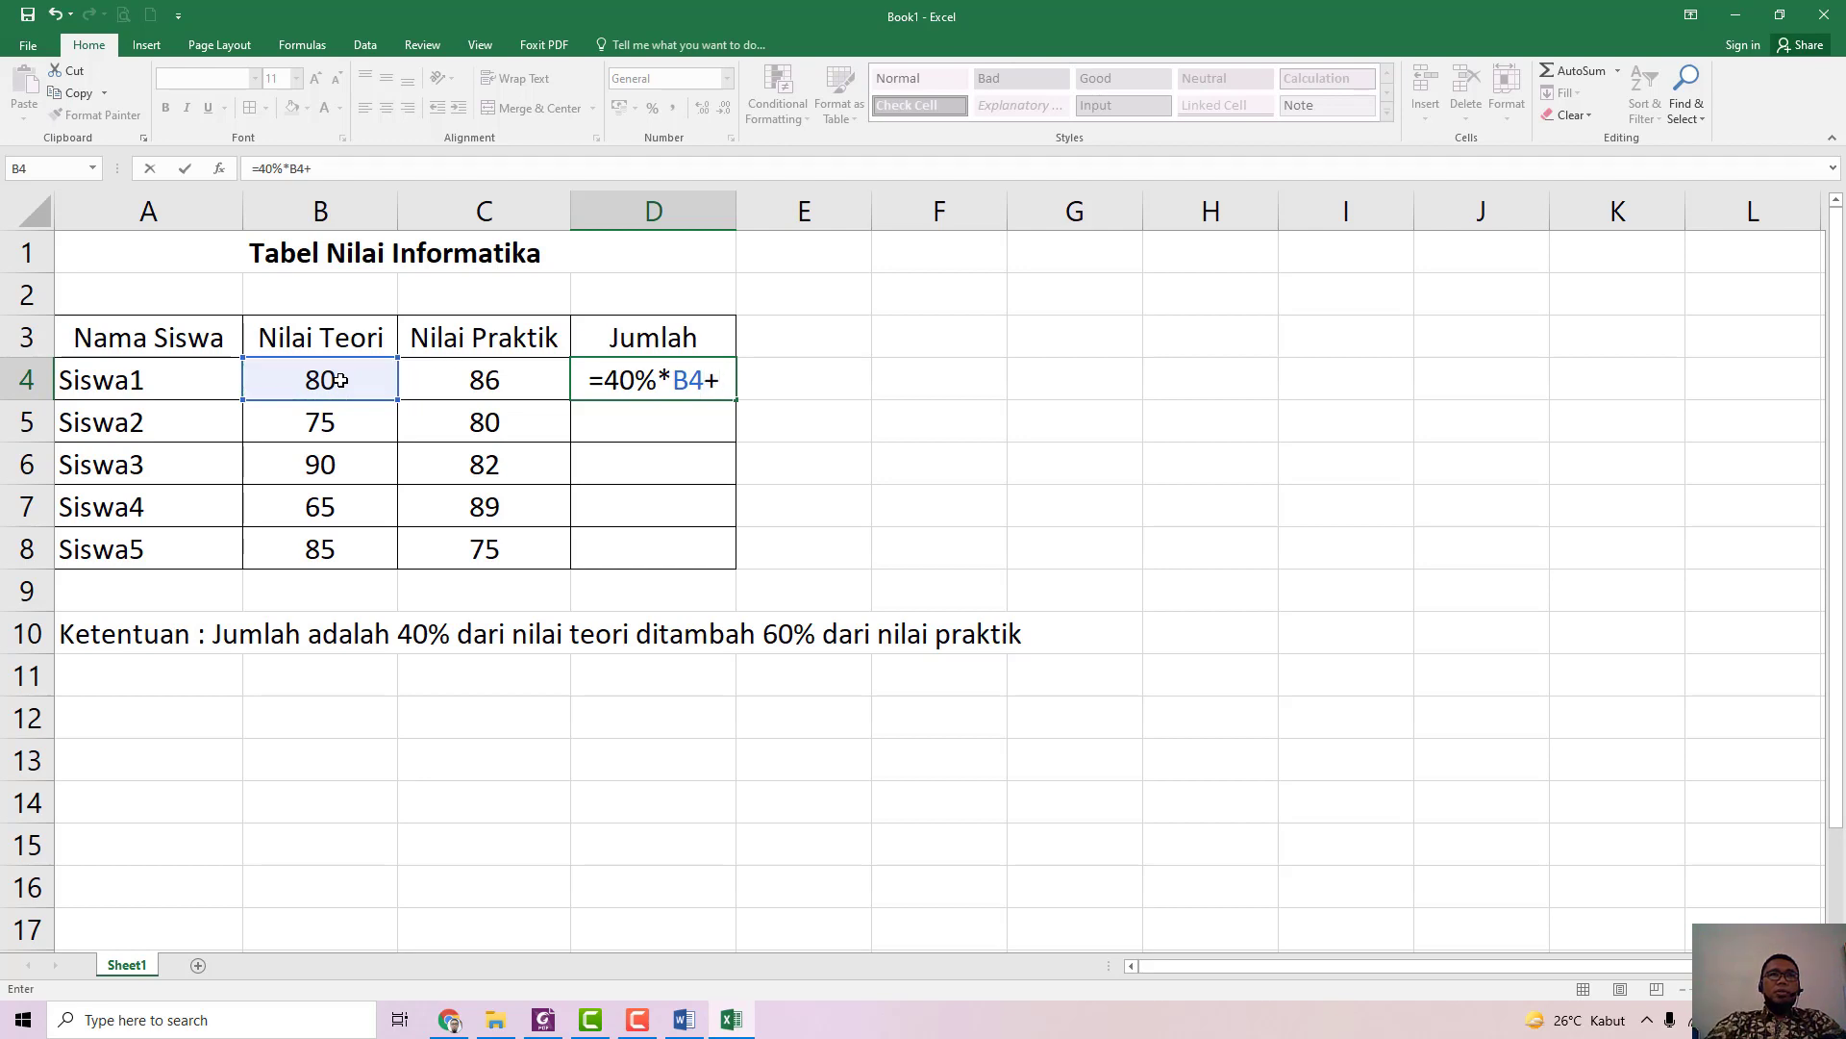
{"action": "type", "text": "60"}
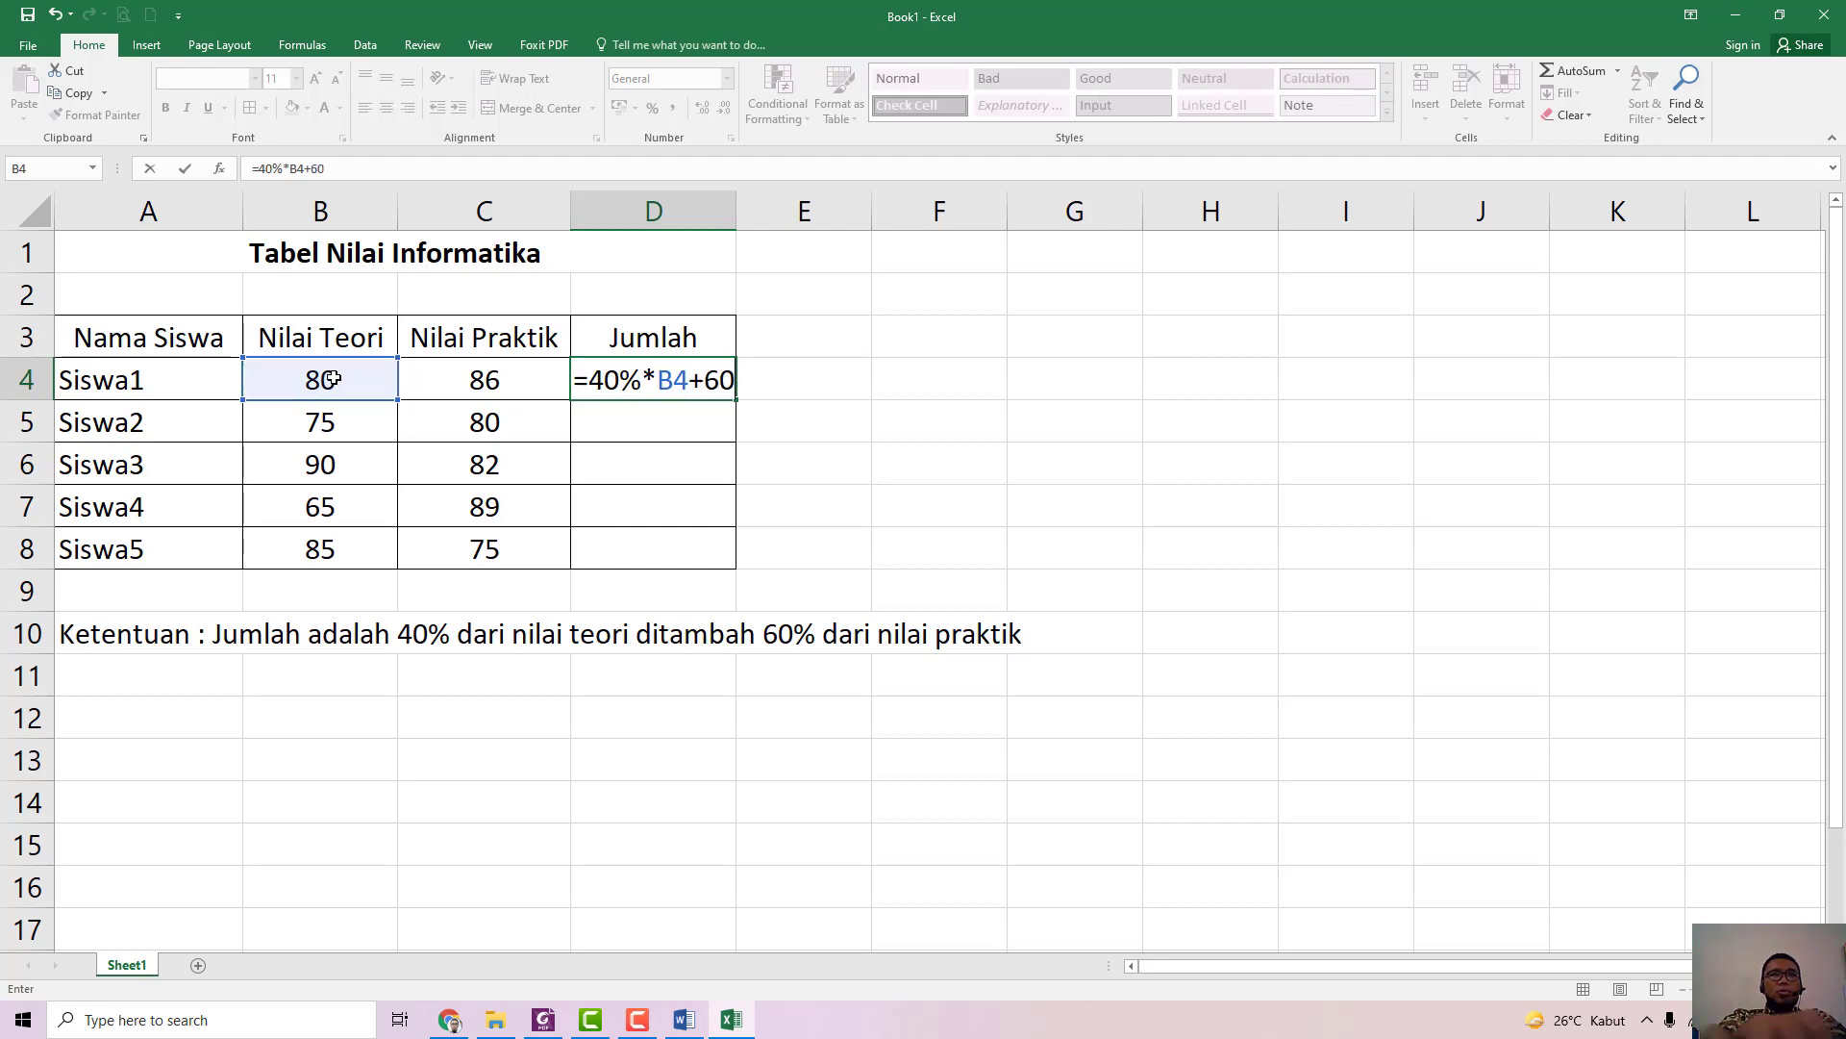
{"action": "type", "text": "%"}
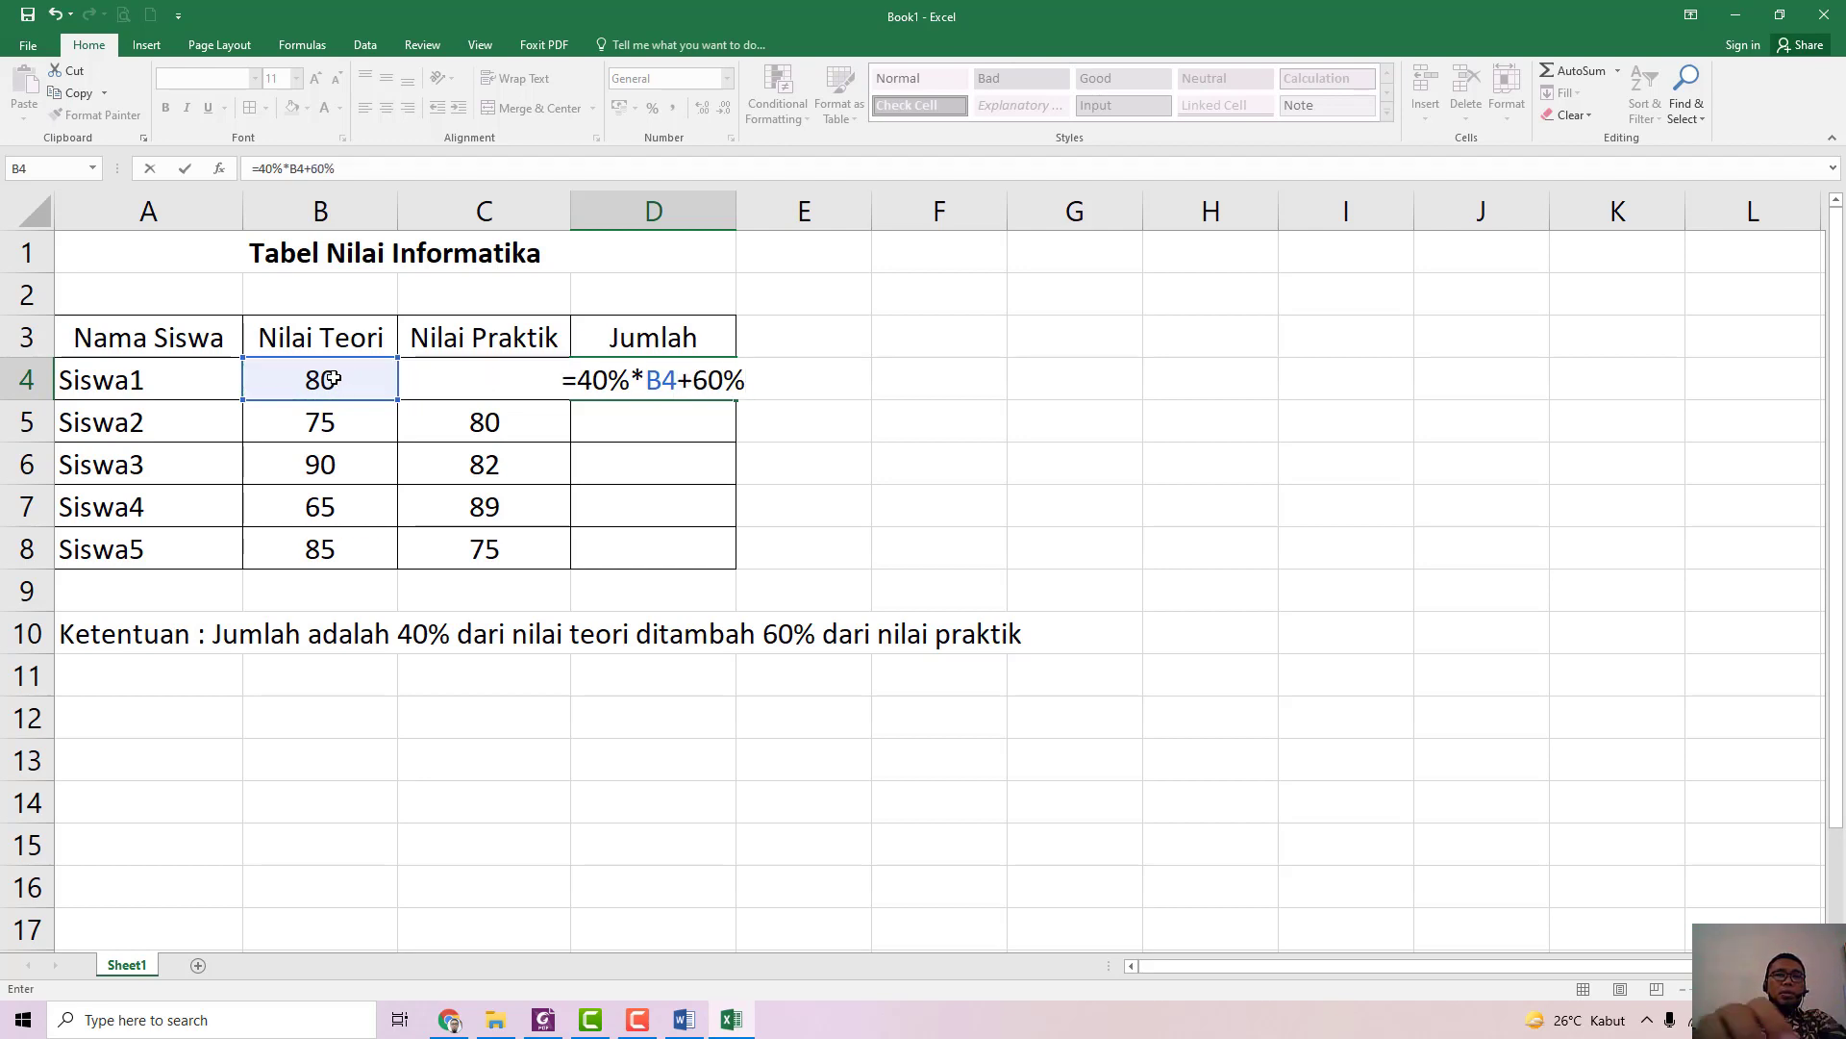
{"action": "type", "text": "*"}
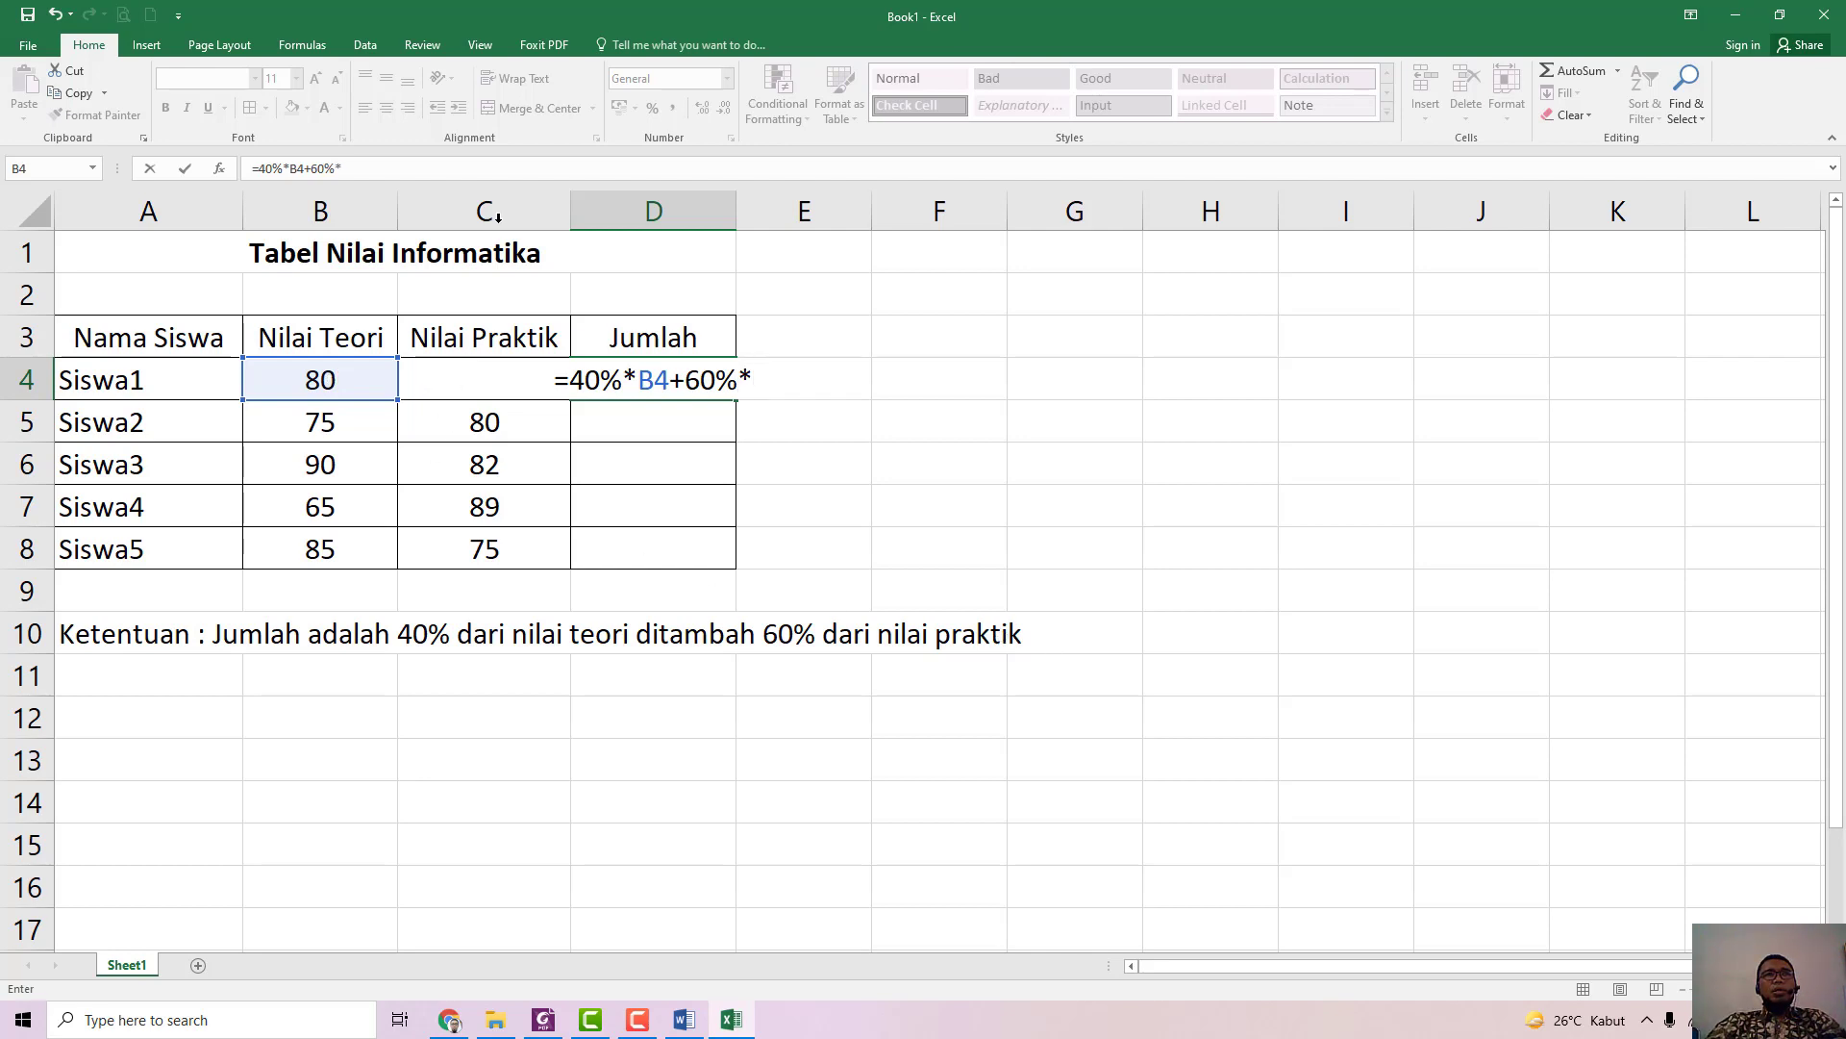
{"action": "type", "text": "C4"}
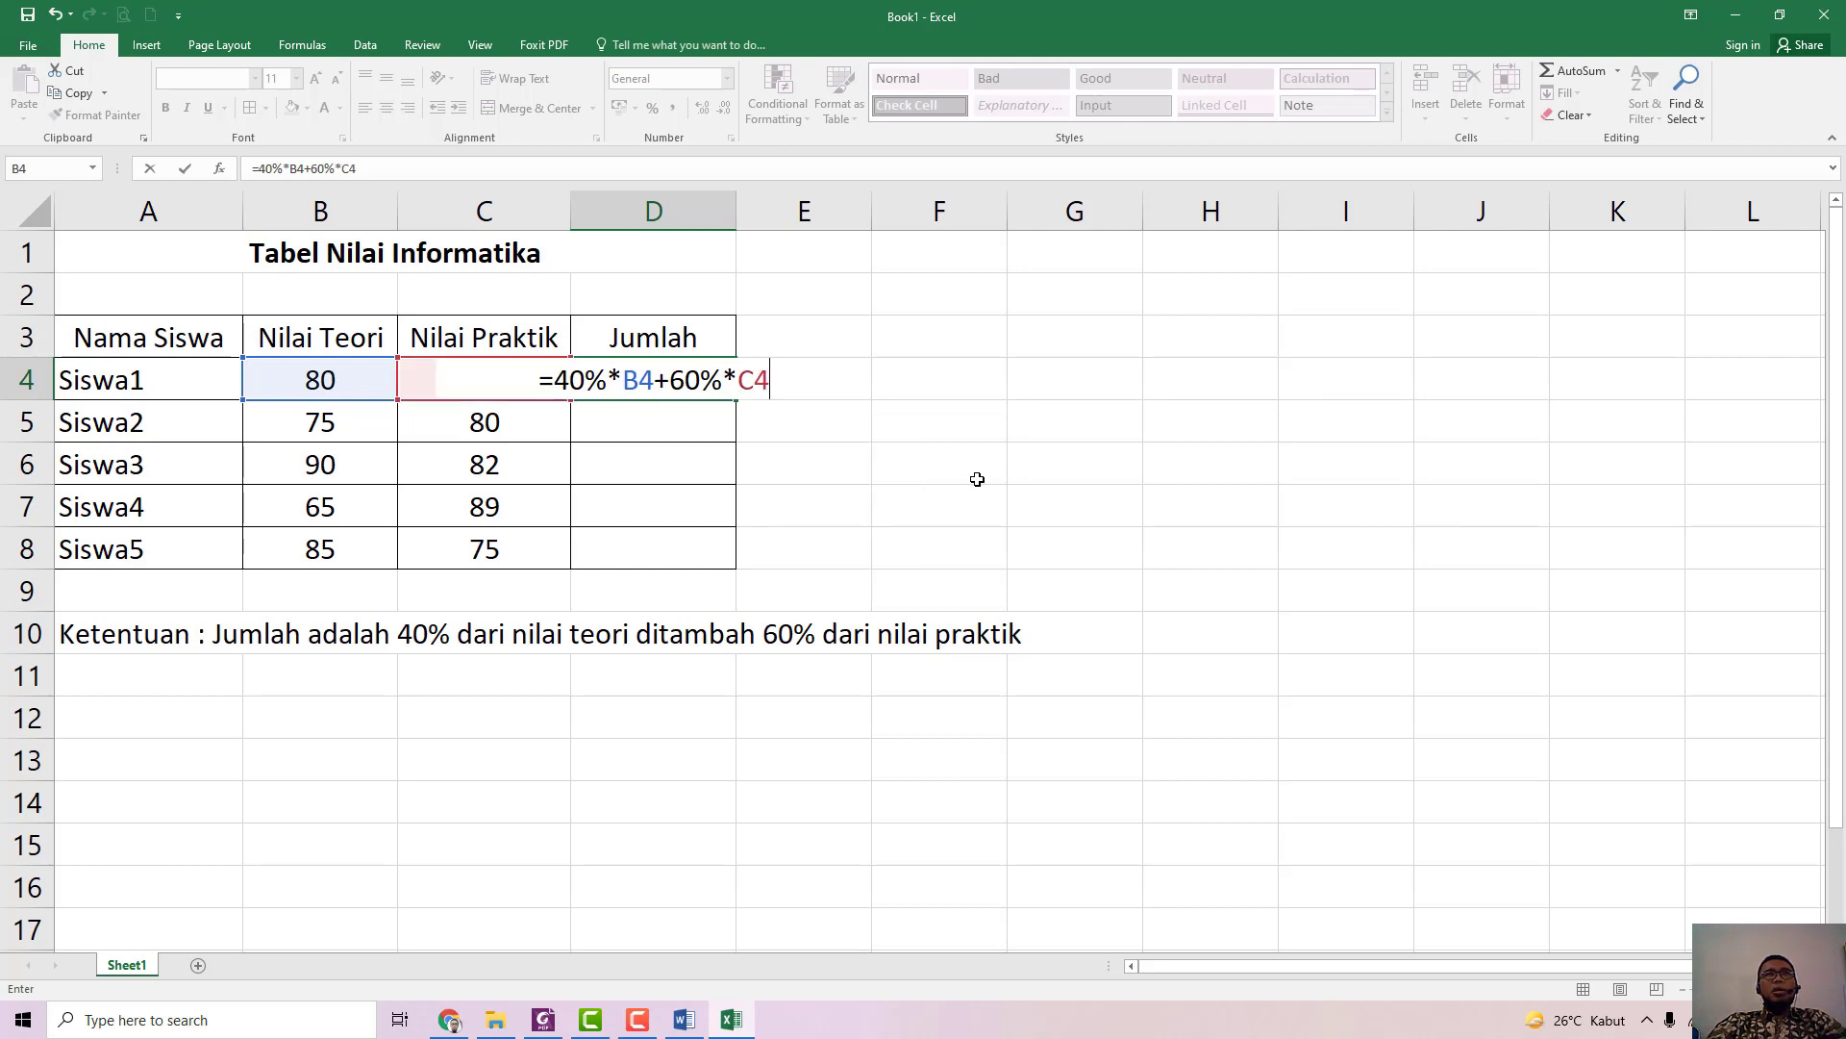
{"action": "key", "text": "Return"}
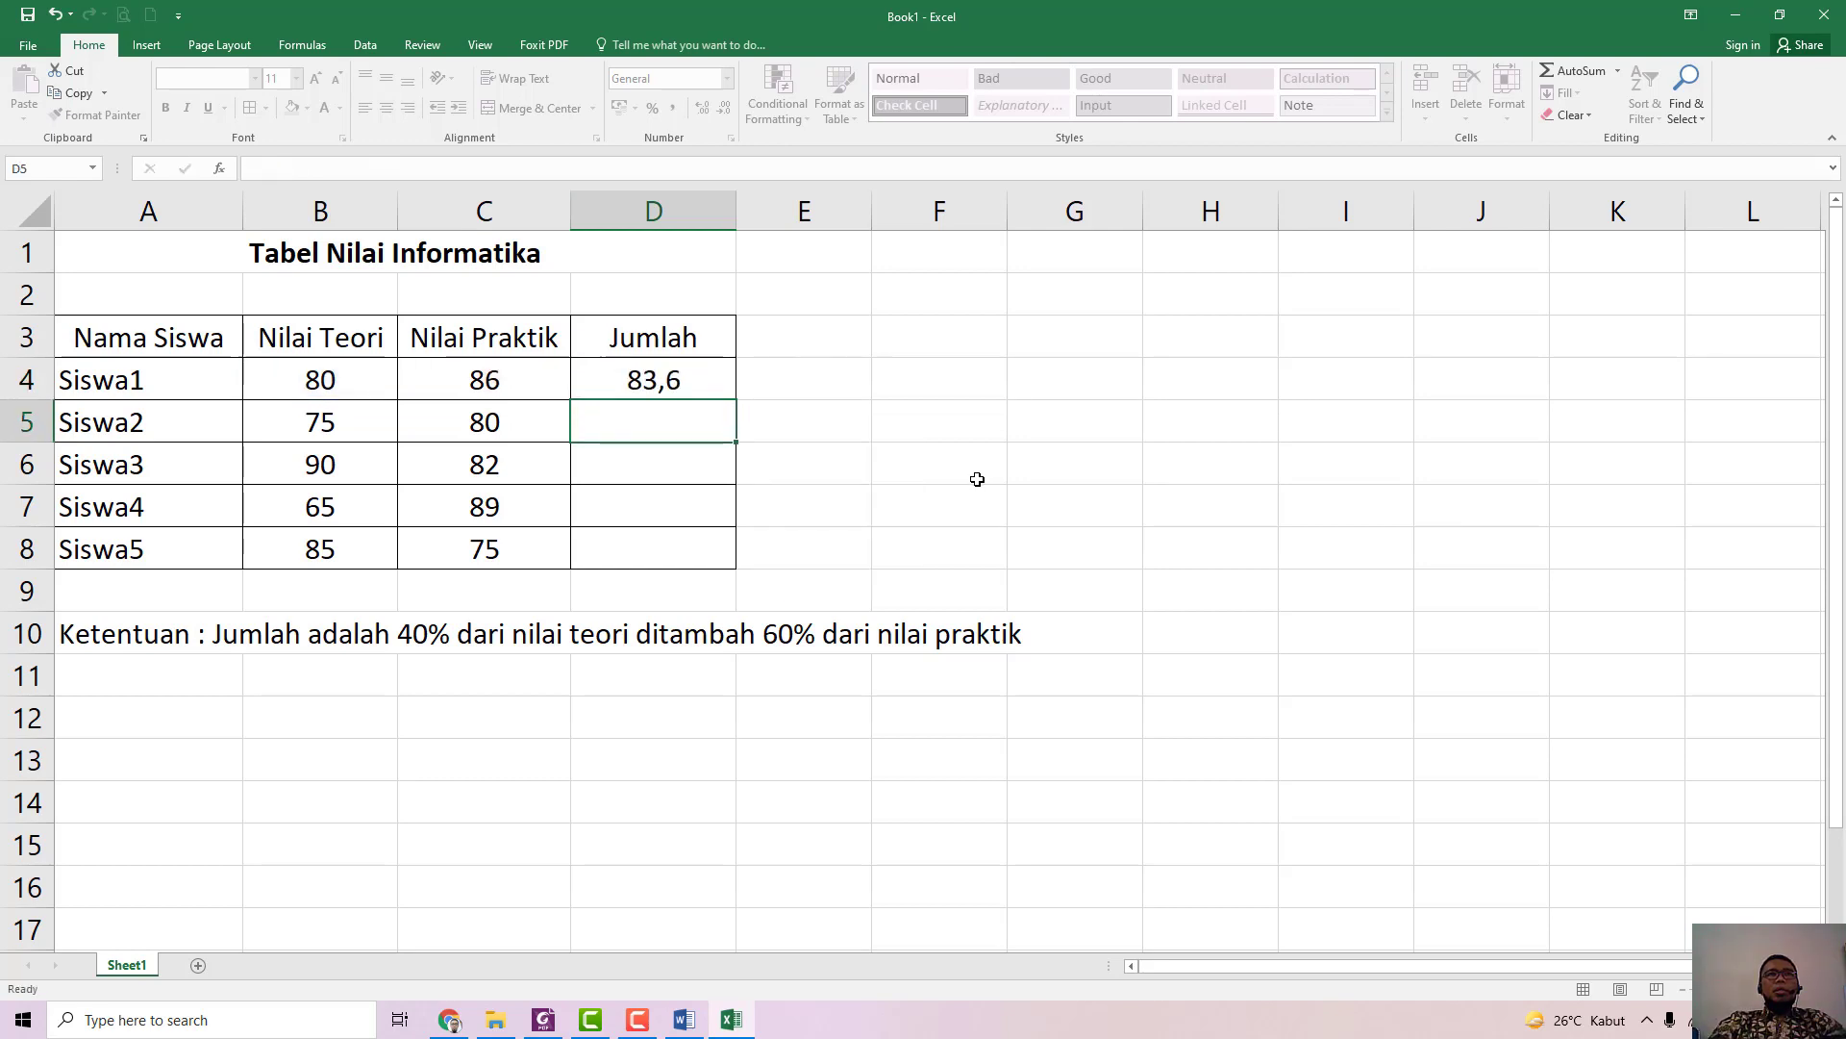
Step: Copy the weighted Jumlah formula from D4 down through D8
{"action": "left_click", "coordinate": [653, 377]}
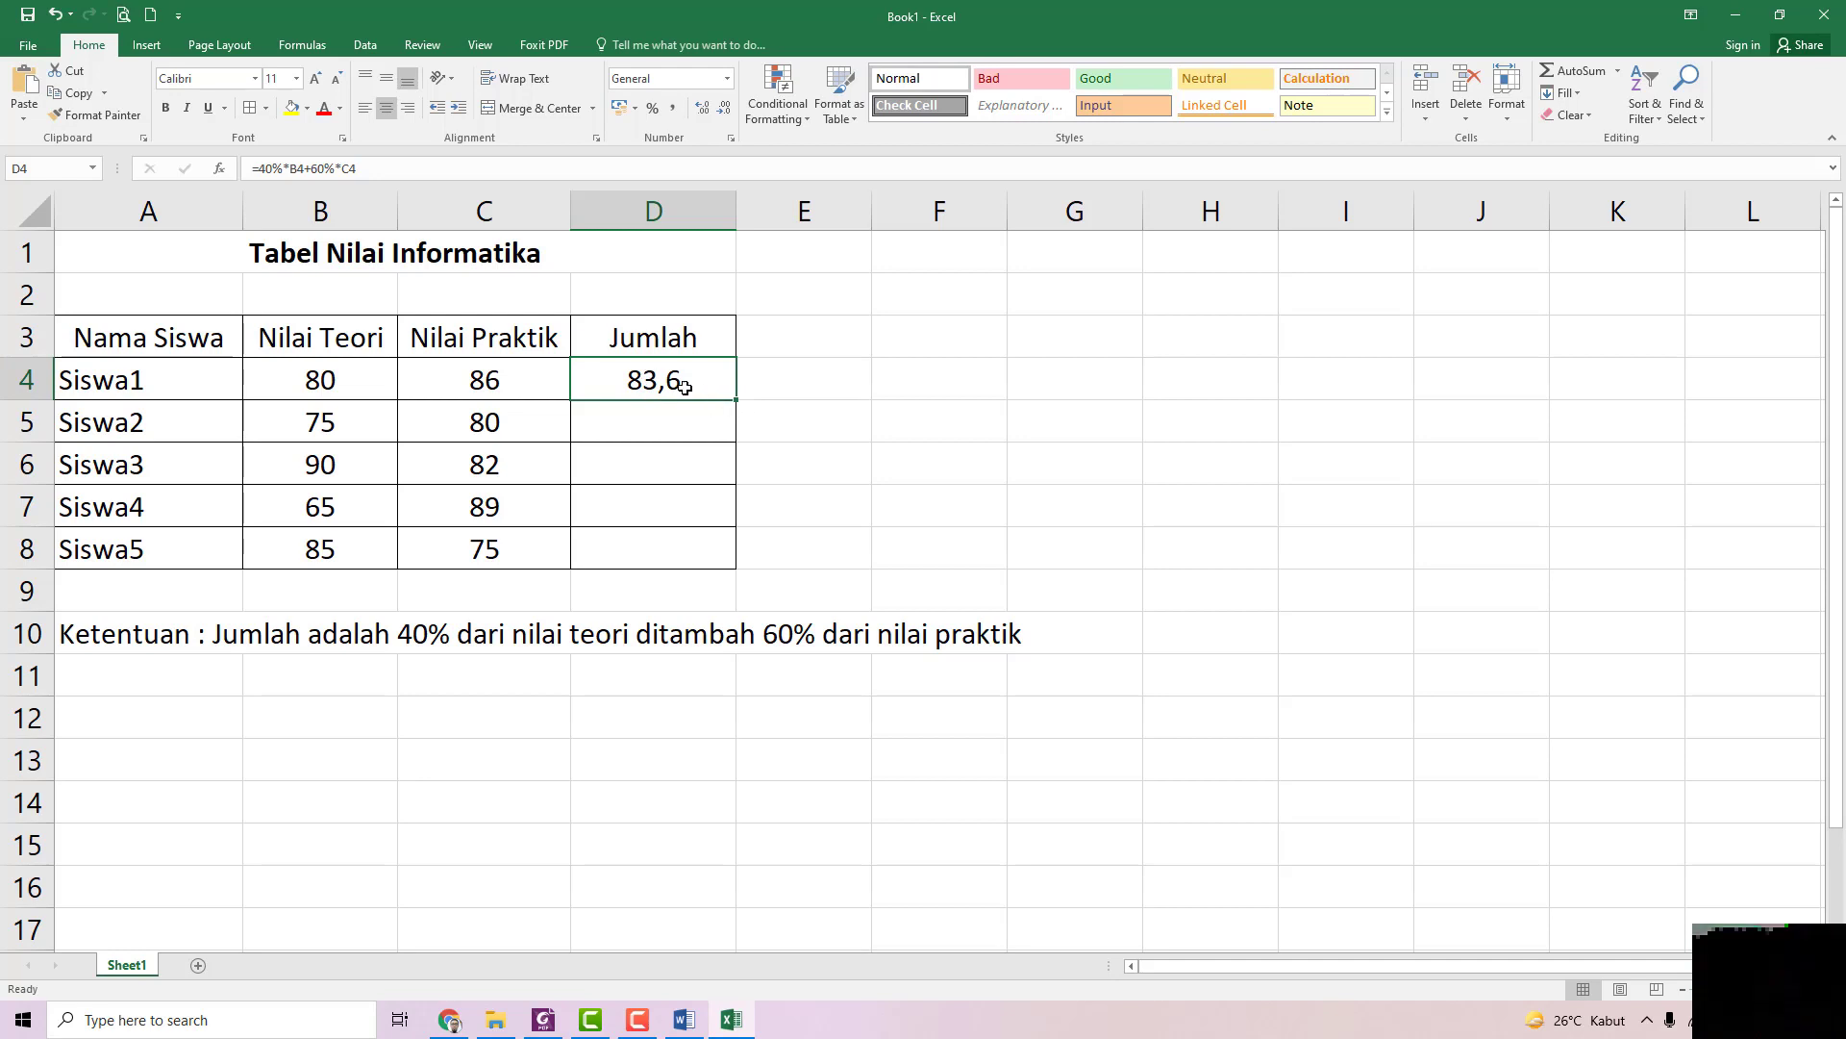
{"action": "left_click", "coordinate": [686, 423]}
{"action": "left_click", "coordinate": [654, 381]}
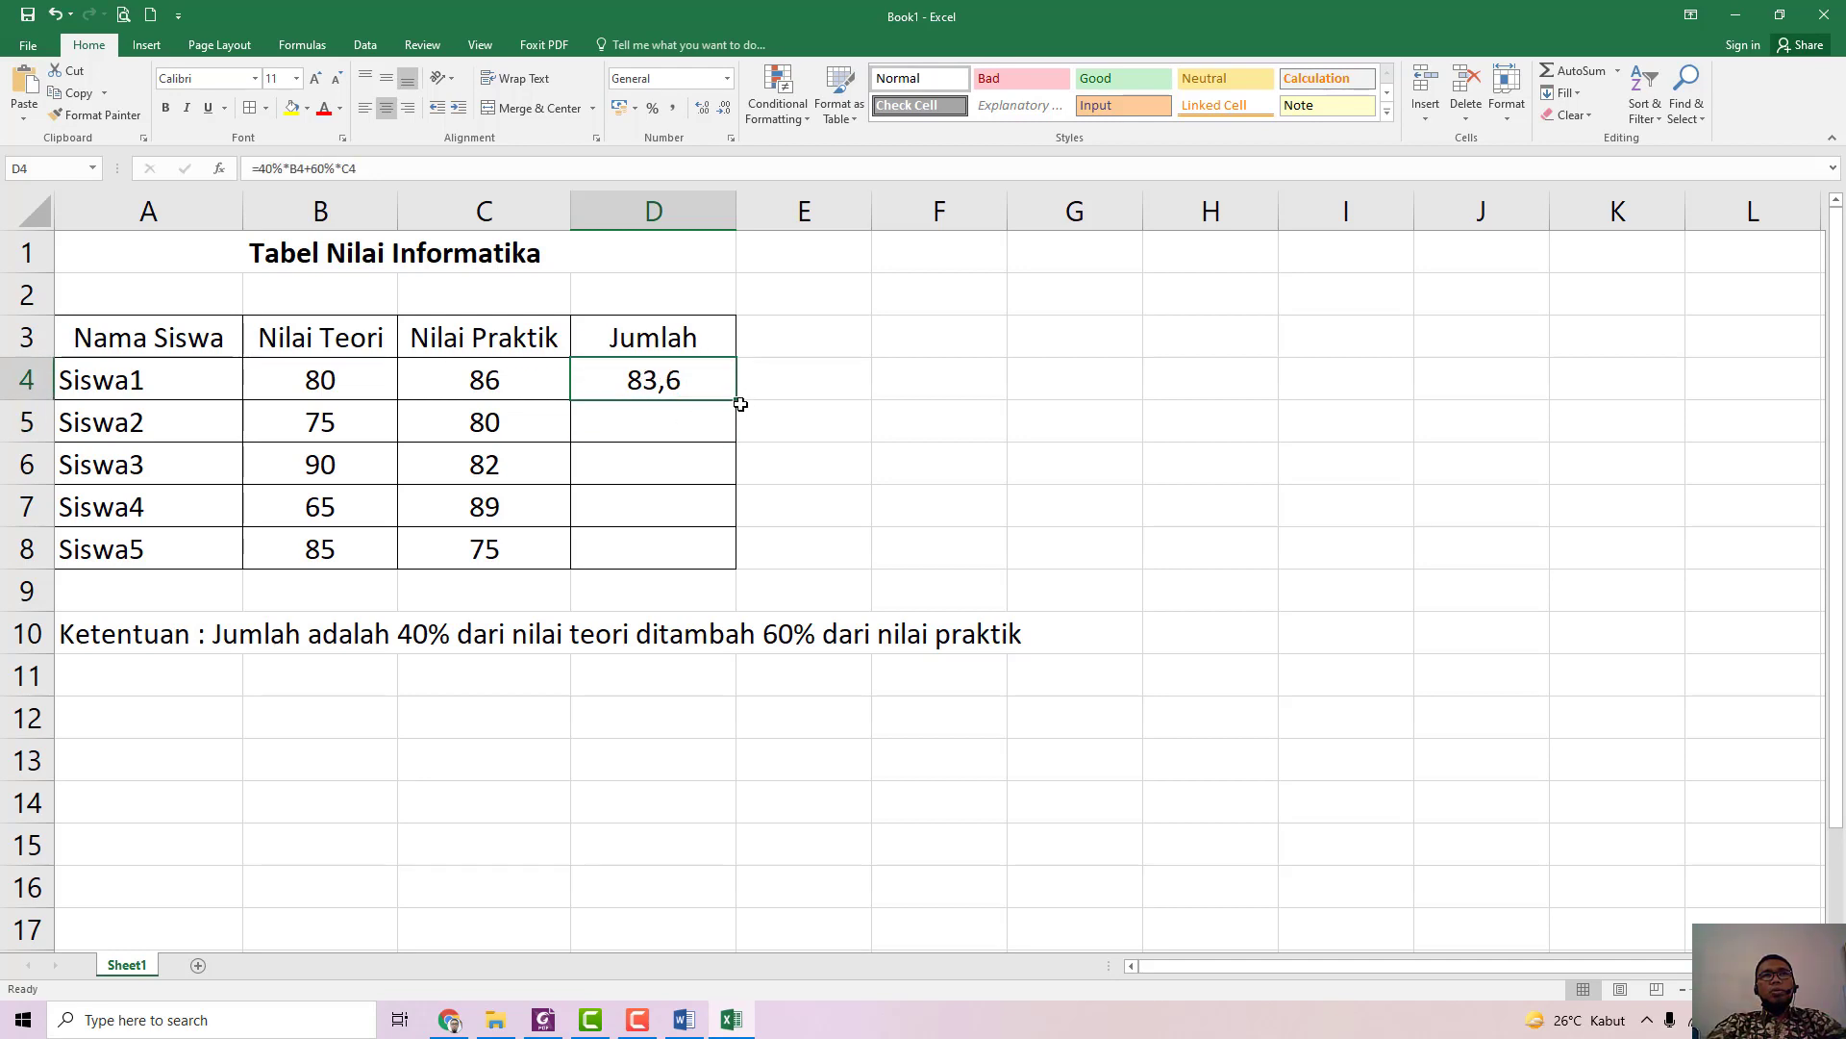
{"action": "left_click_drag", "start_coordinate": [737, 400], "coordinate": [734, 566]}
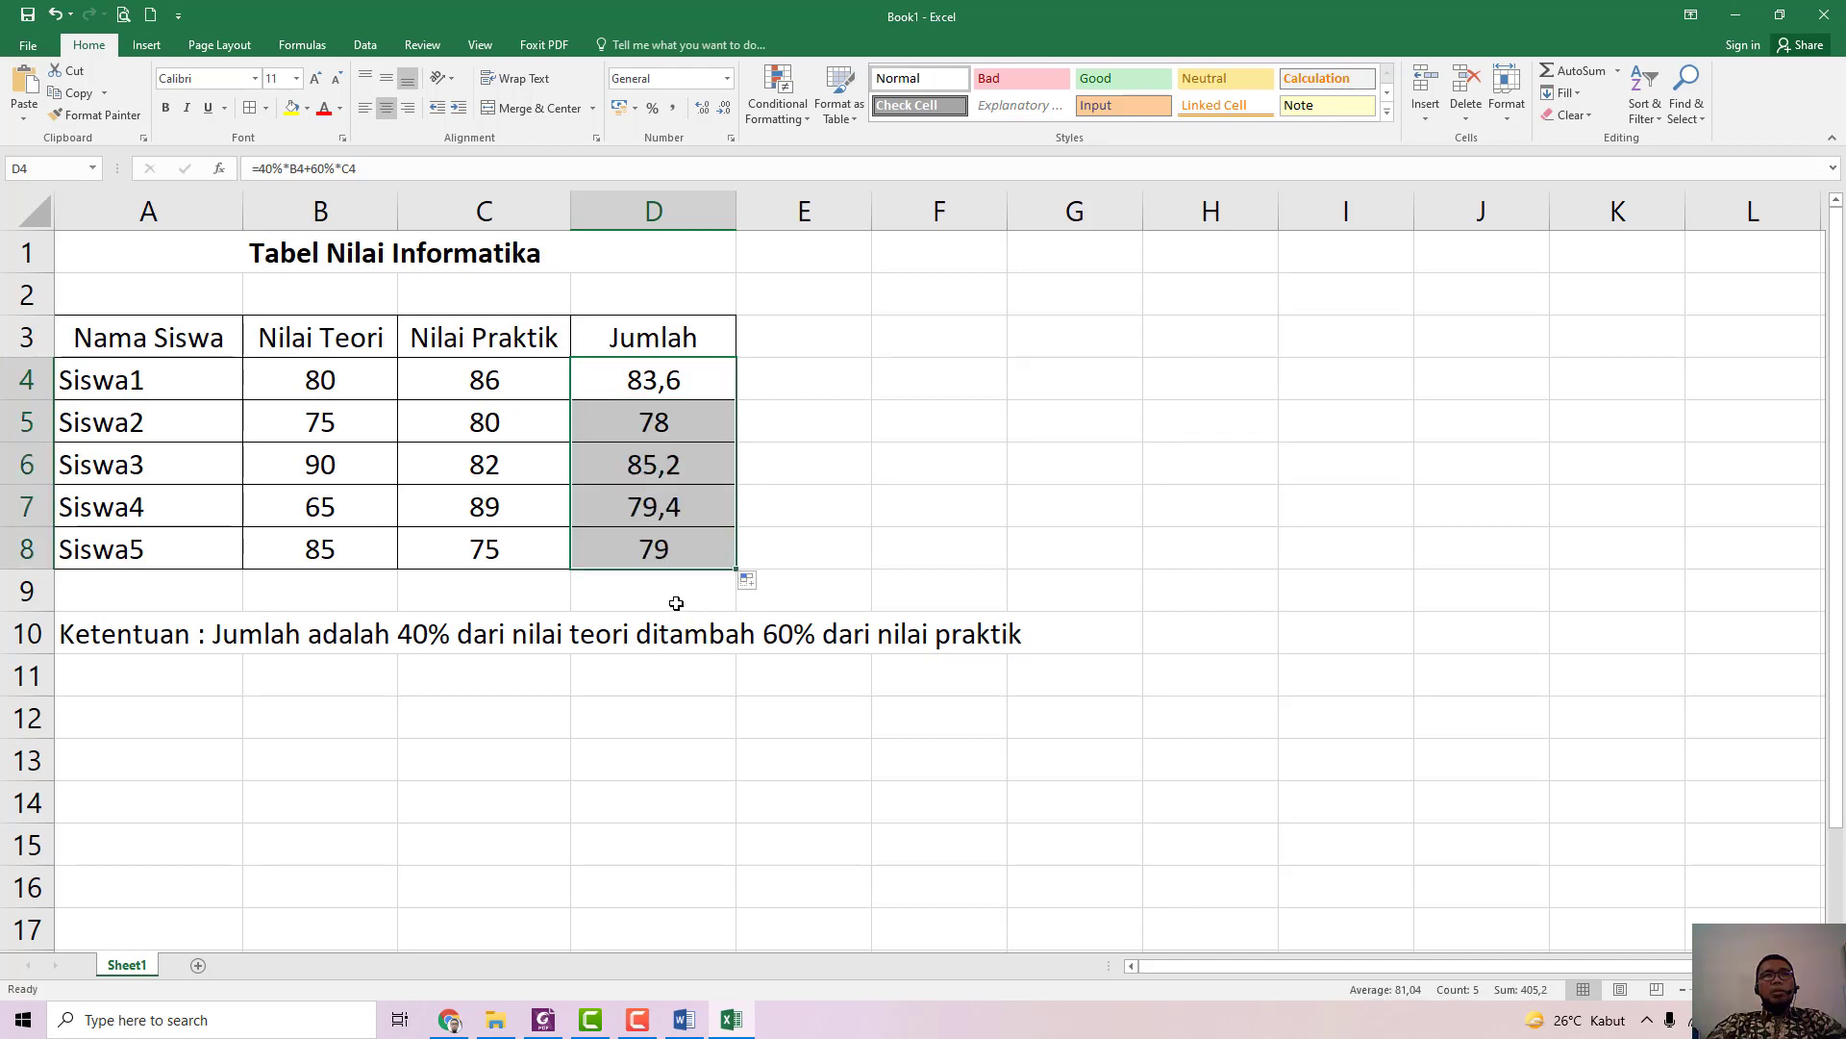
{"action": "left_click", "coordinate": [611, 606]}
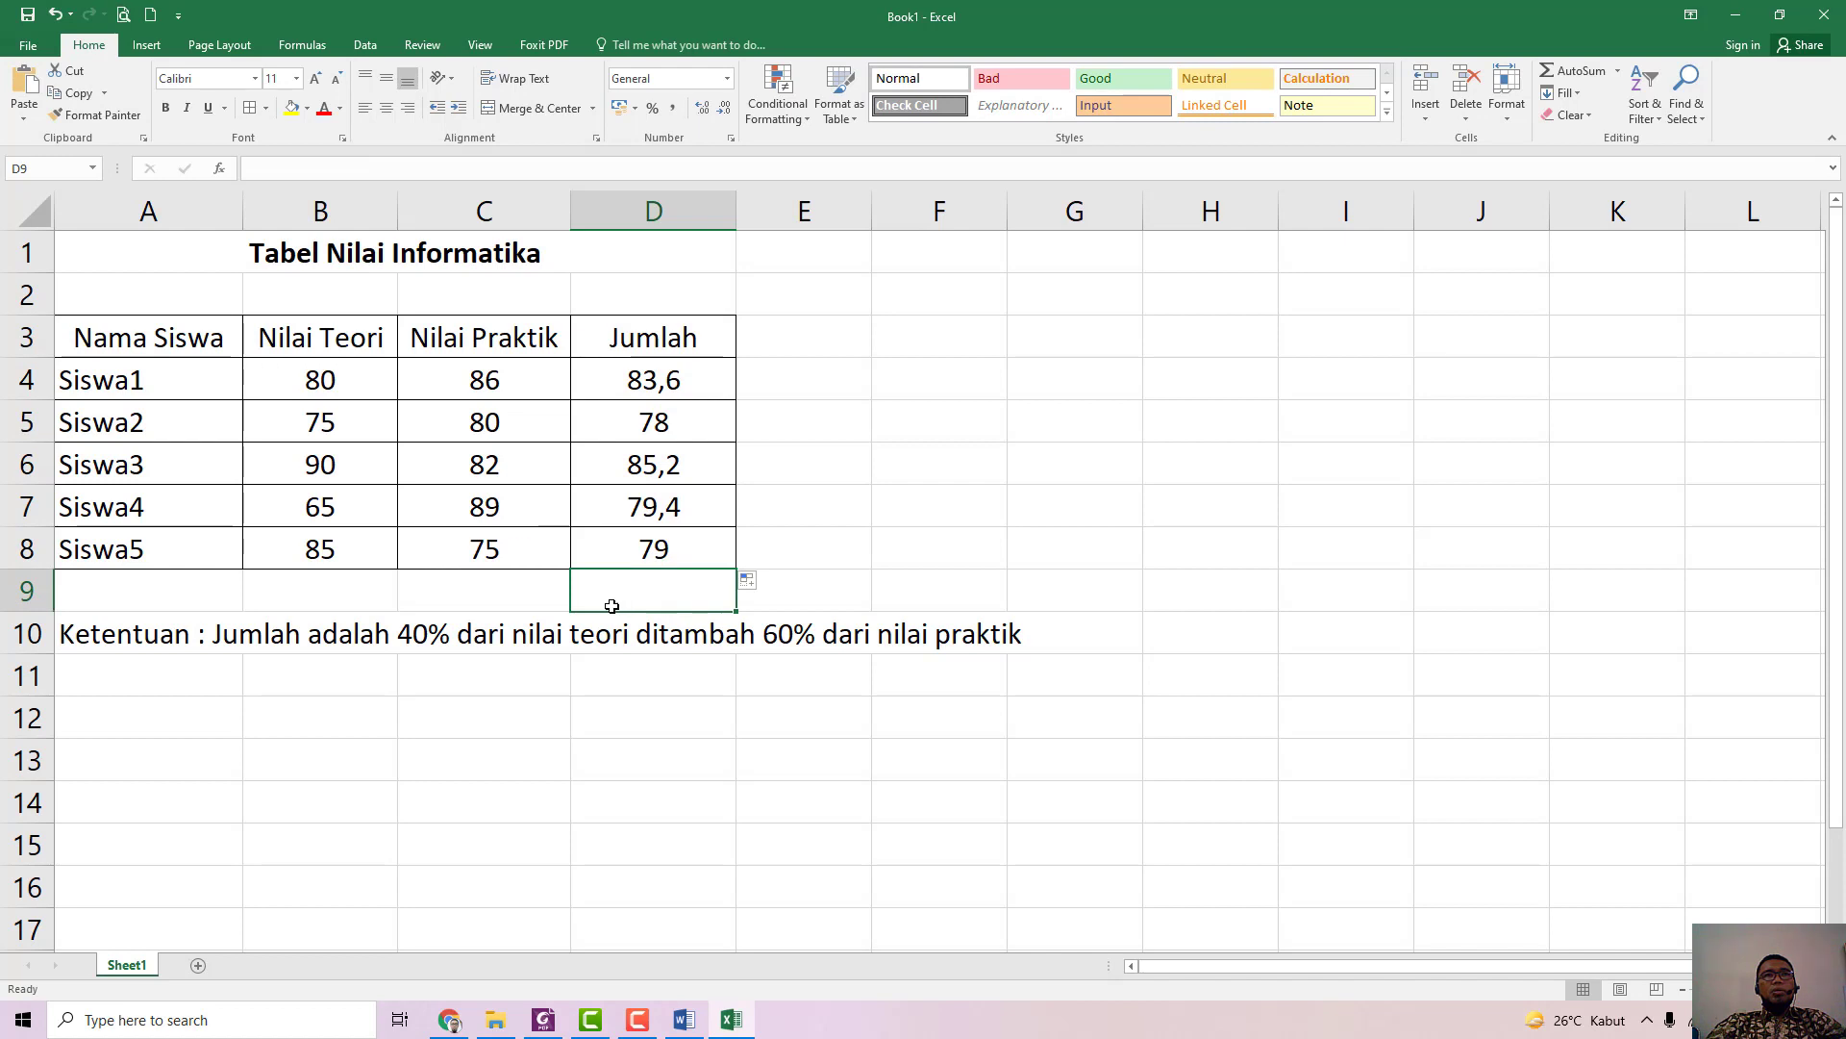
{"action": "left_click", "coordinate": [154, 638]}
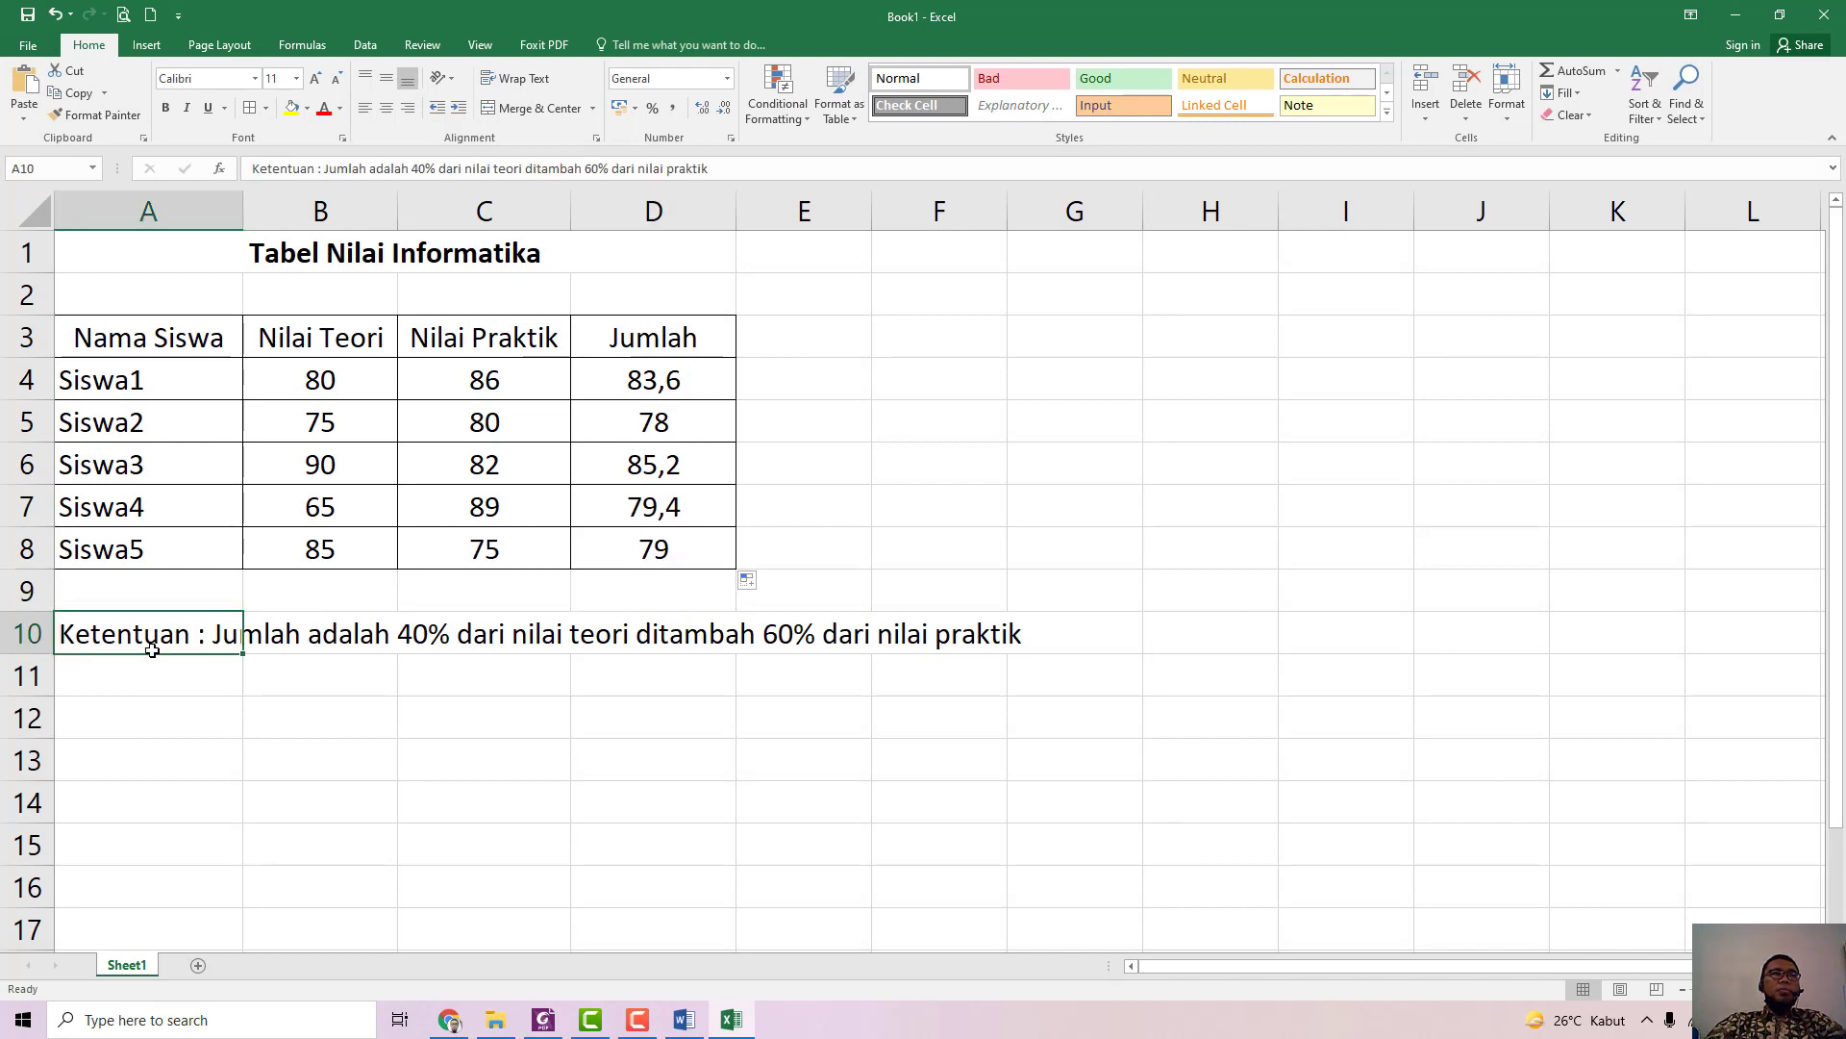
Step: Move the Ketentuan note from A10 to F3 and enter the label "Nilai Teori Tertinggi" in cell A9
{"action": "left_click_drag", "start_coordinate": [151, 655], "coordinate": [961, 339]}
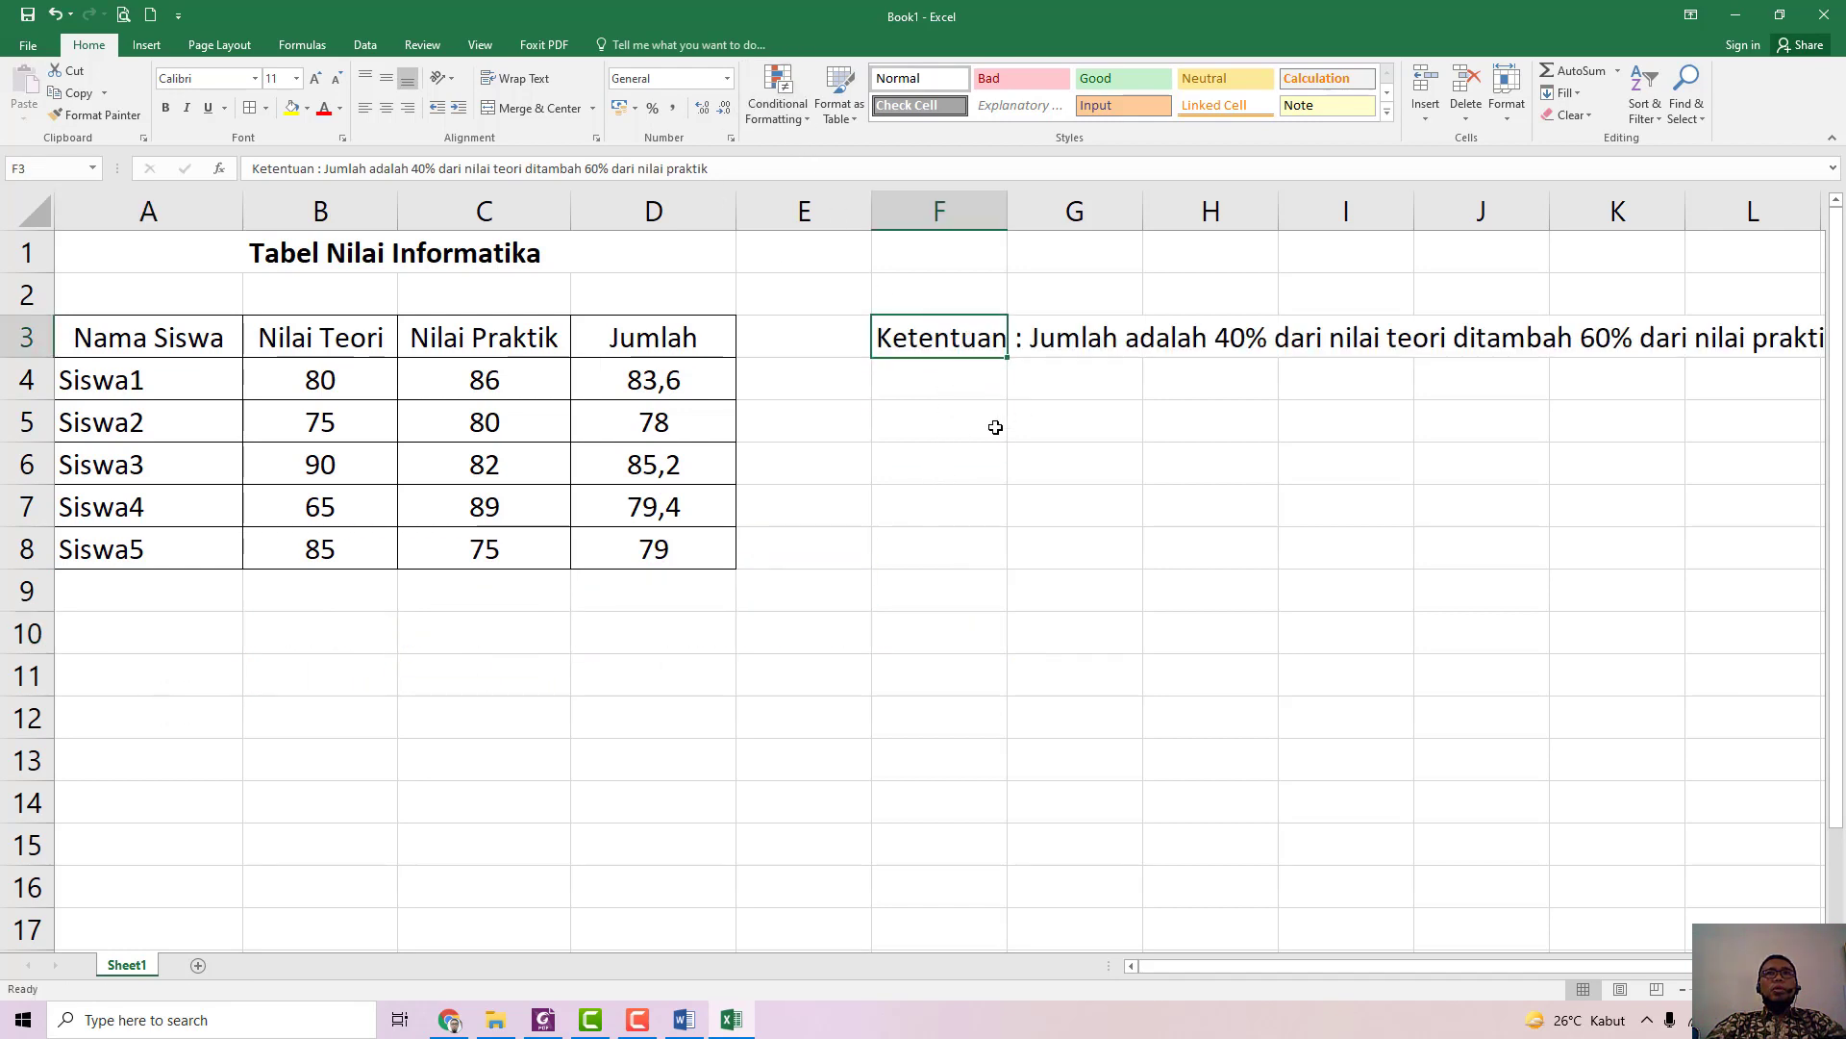
{"action": "left_click", "coordinate": [183, 586]}
{"action": "type", "text": "Nilai"}
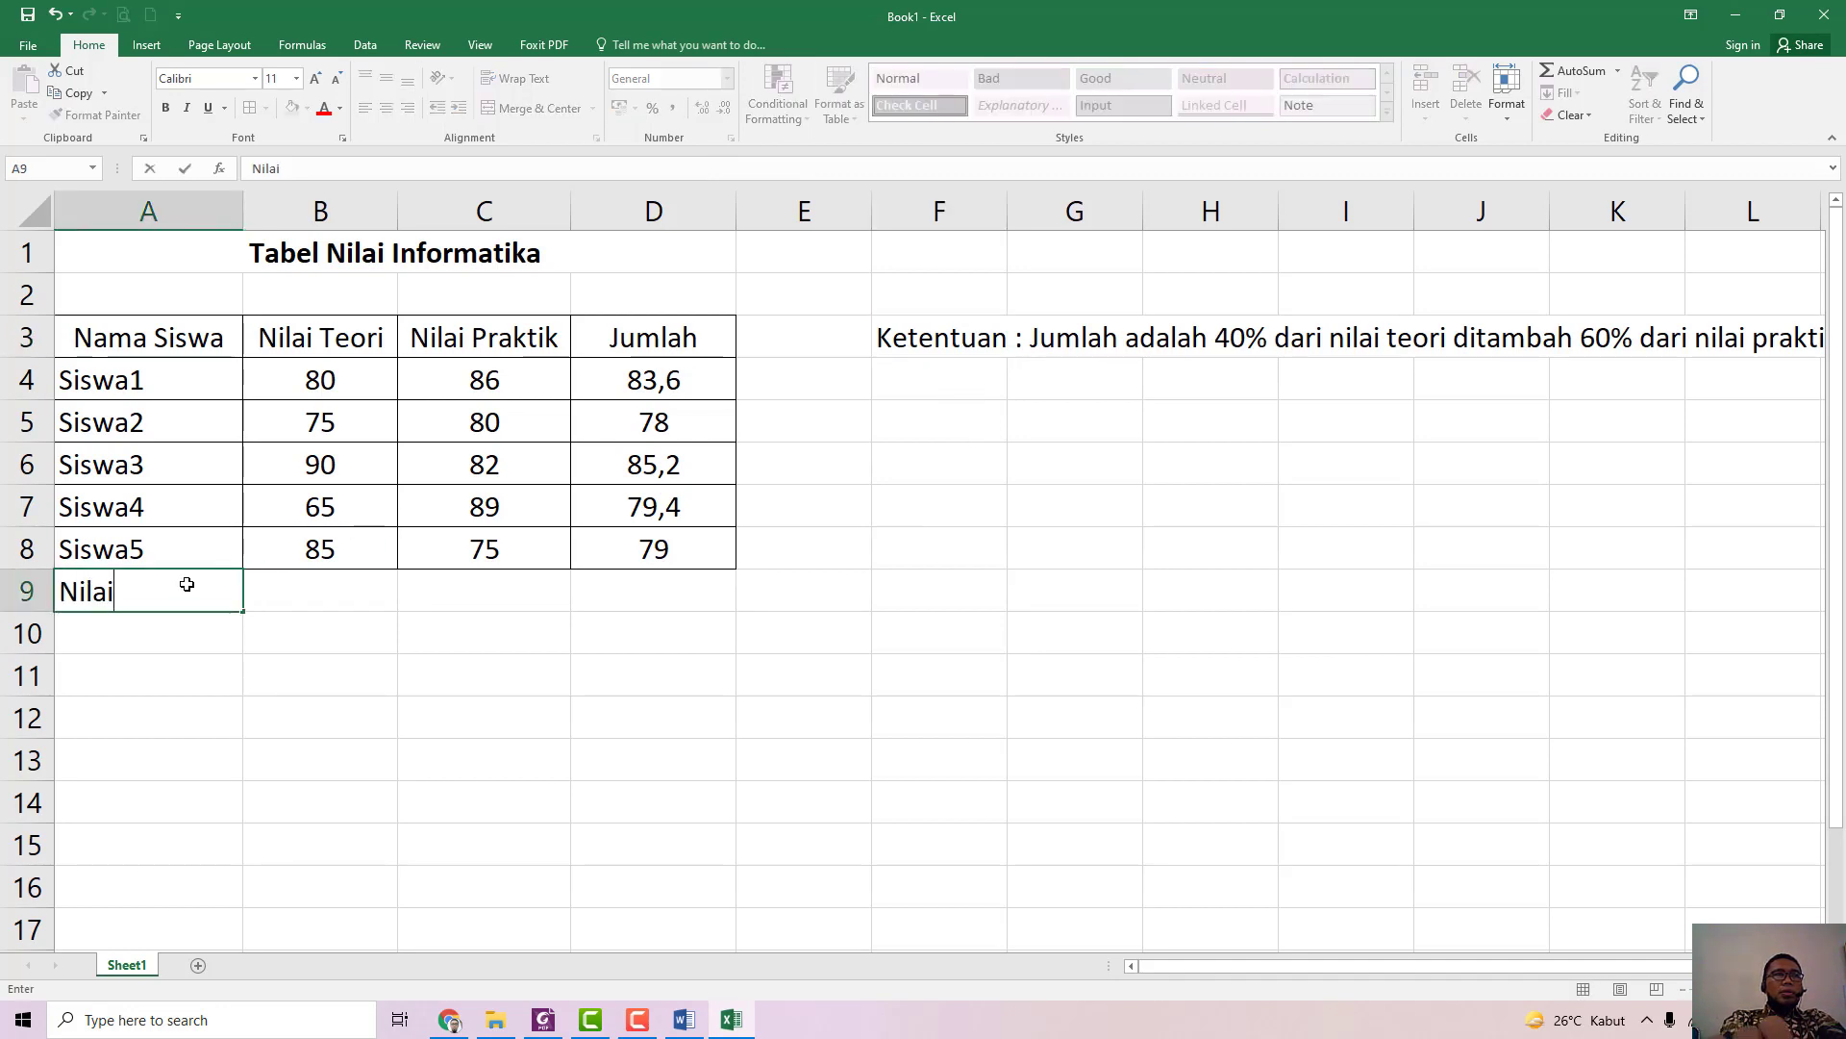
{"action": "type", "text": " T"}
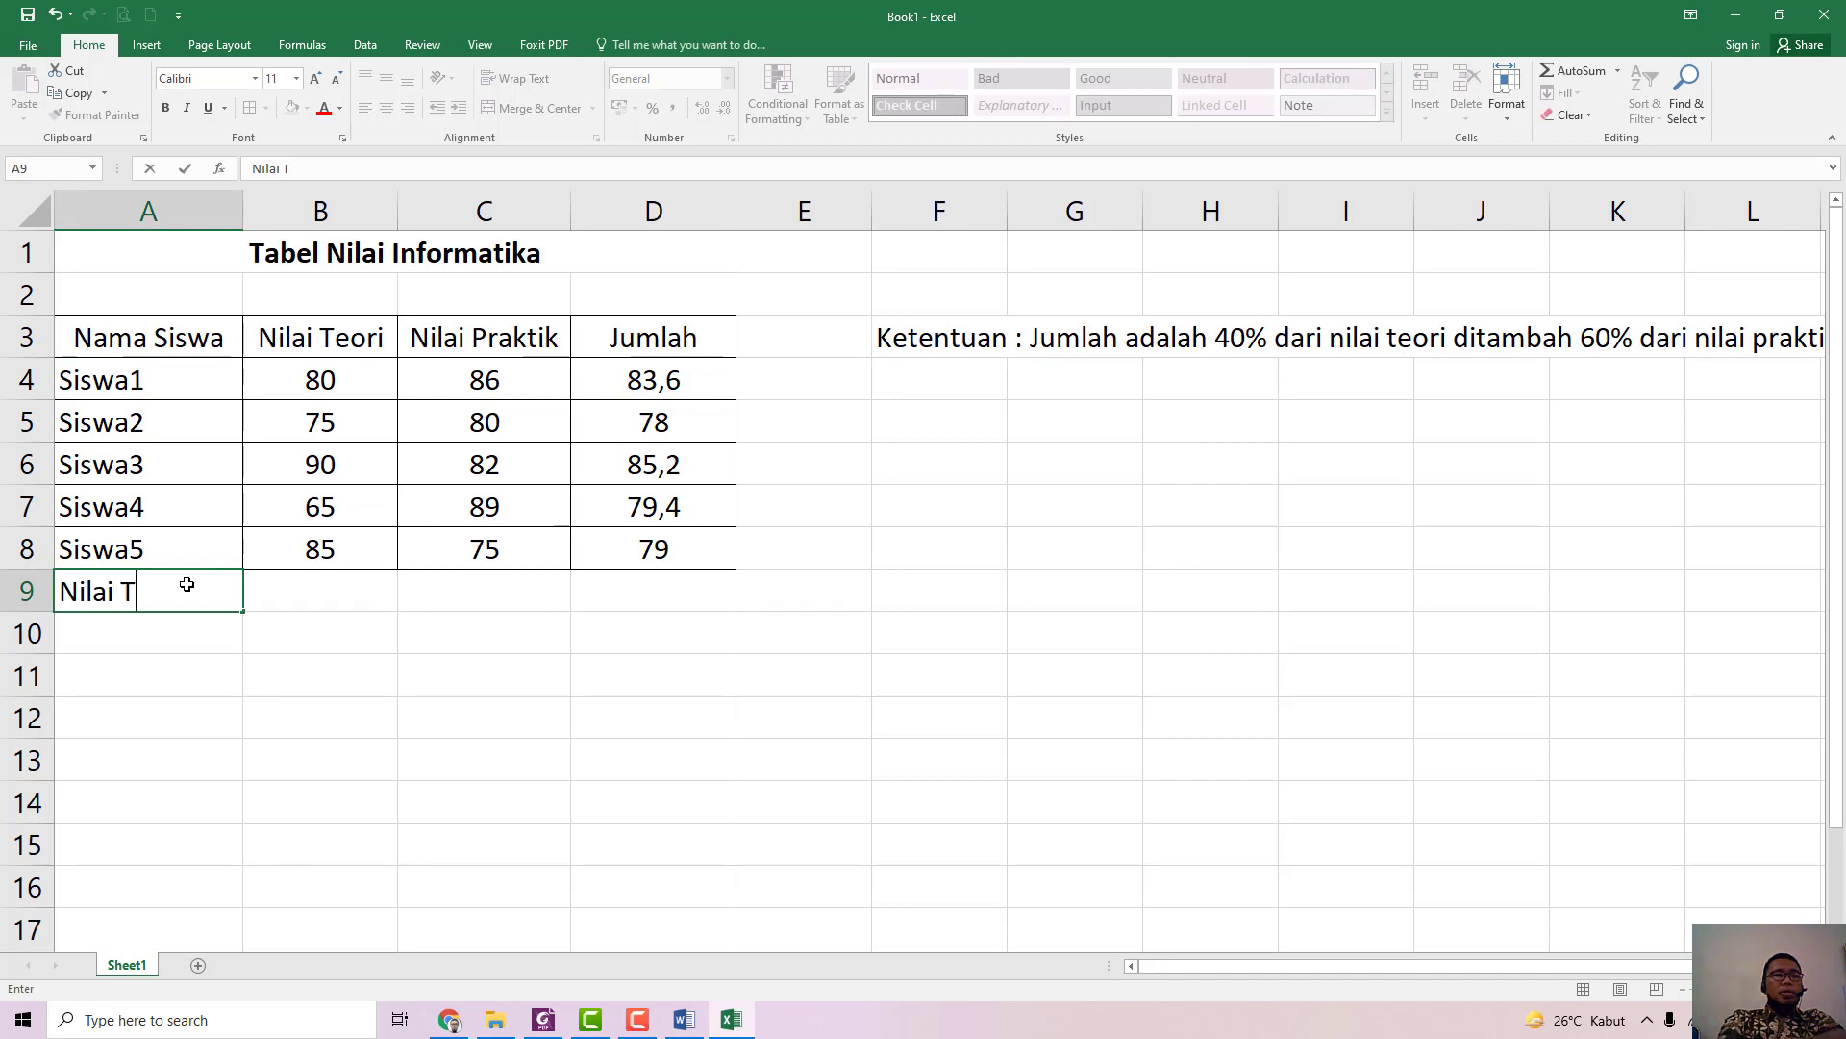
{"action": "type", "text": "eori Tertinggi"}
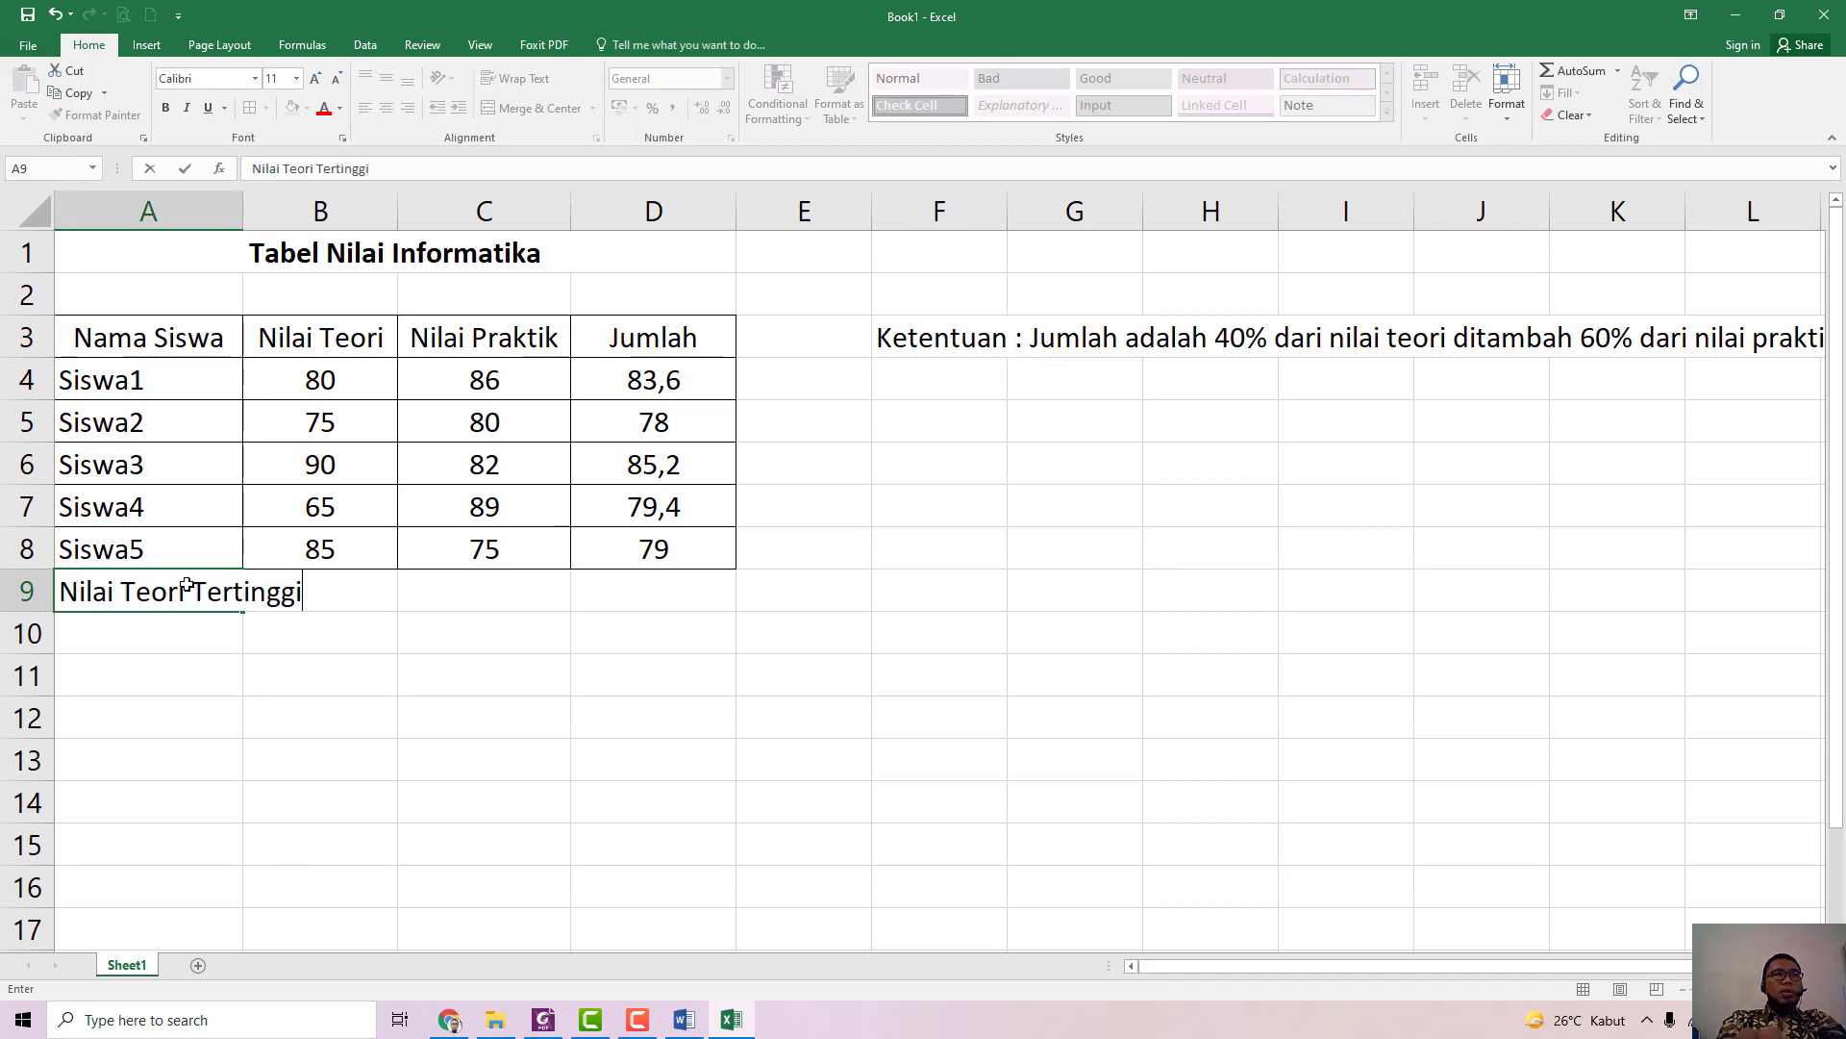
{"action": "key", "text": "Return"}
Step: Enter the label "Nilai Praktik Terendah" in cell A10
{"action": "type", "text": "Nilai "}
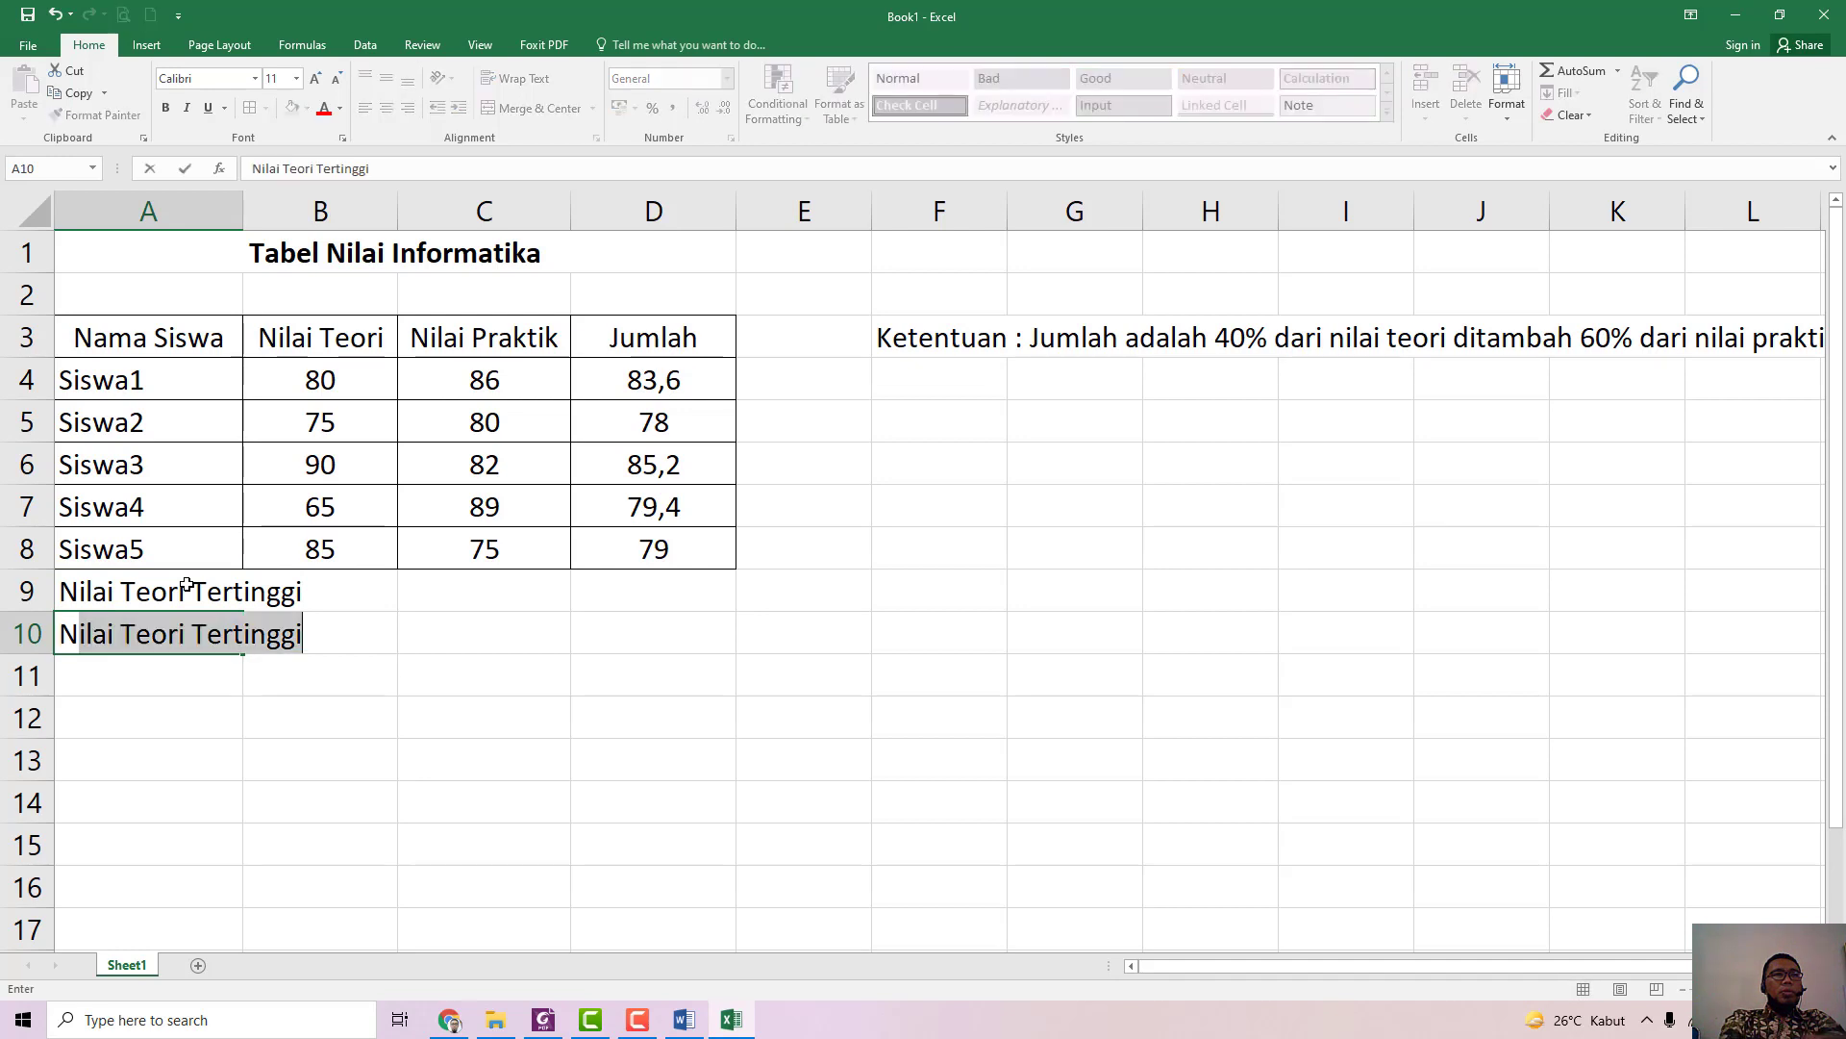
{"action": "type", "text": "O"}
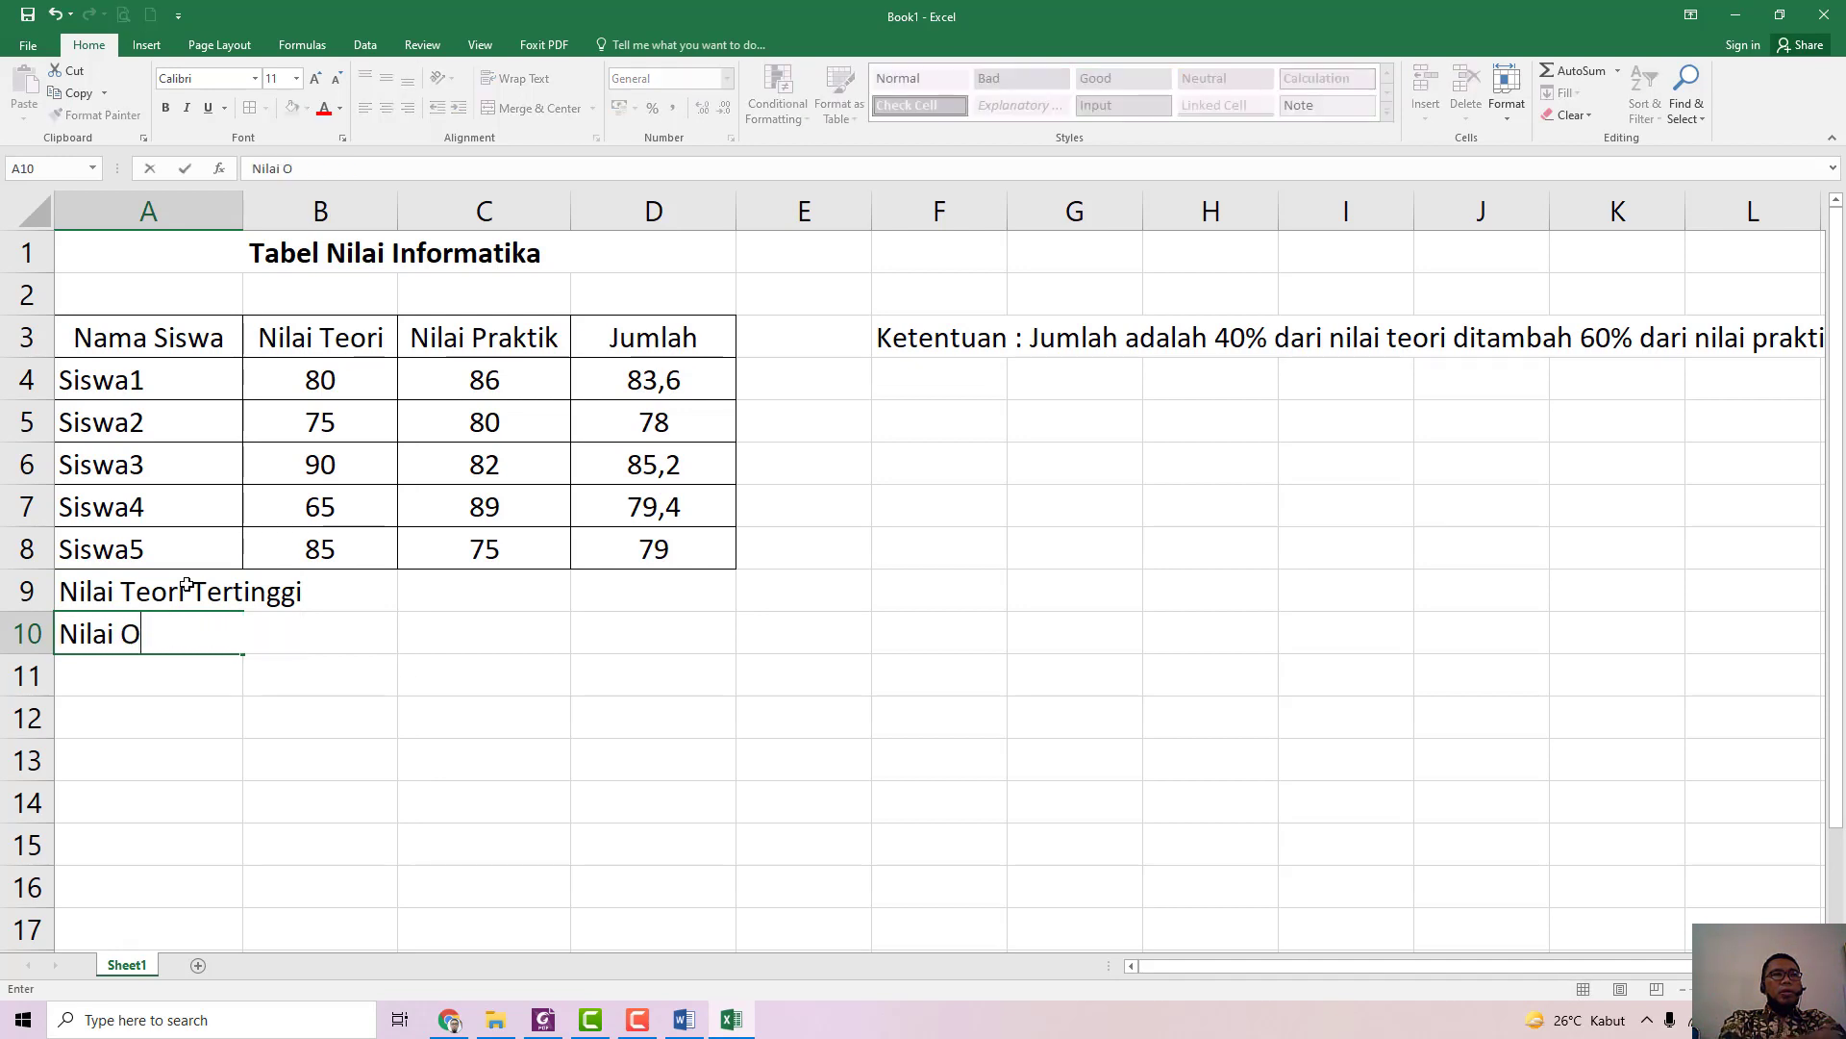
{"action": "key", "text": "BackSpace"}
{"action": "type", "text": "Praktik "}
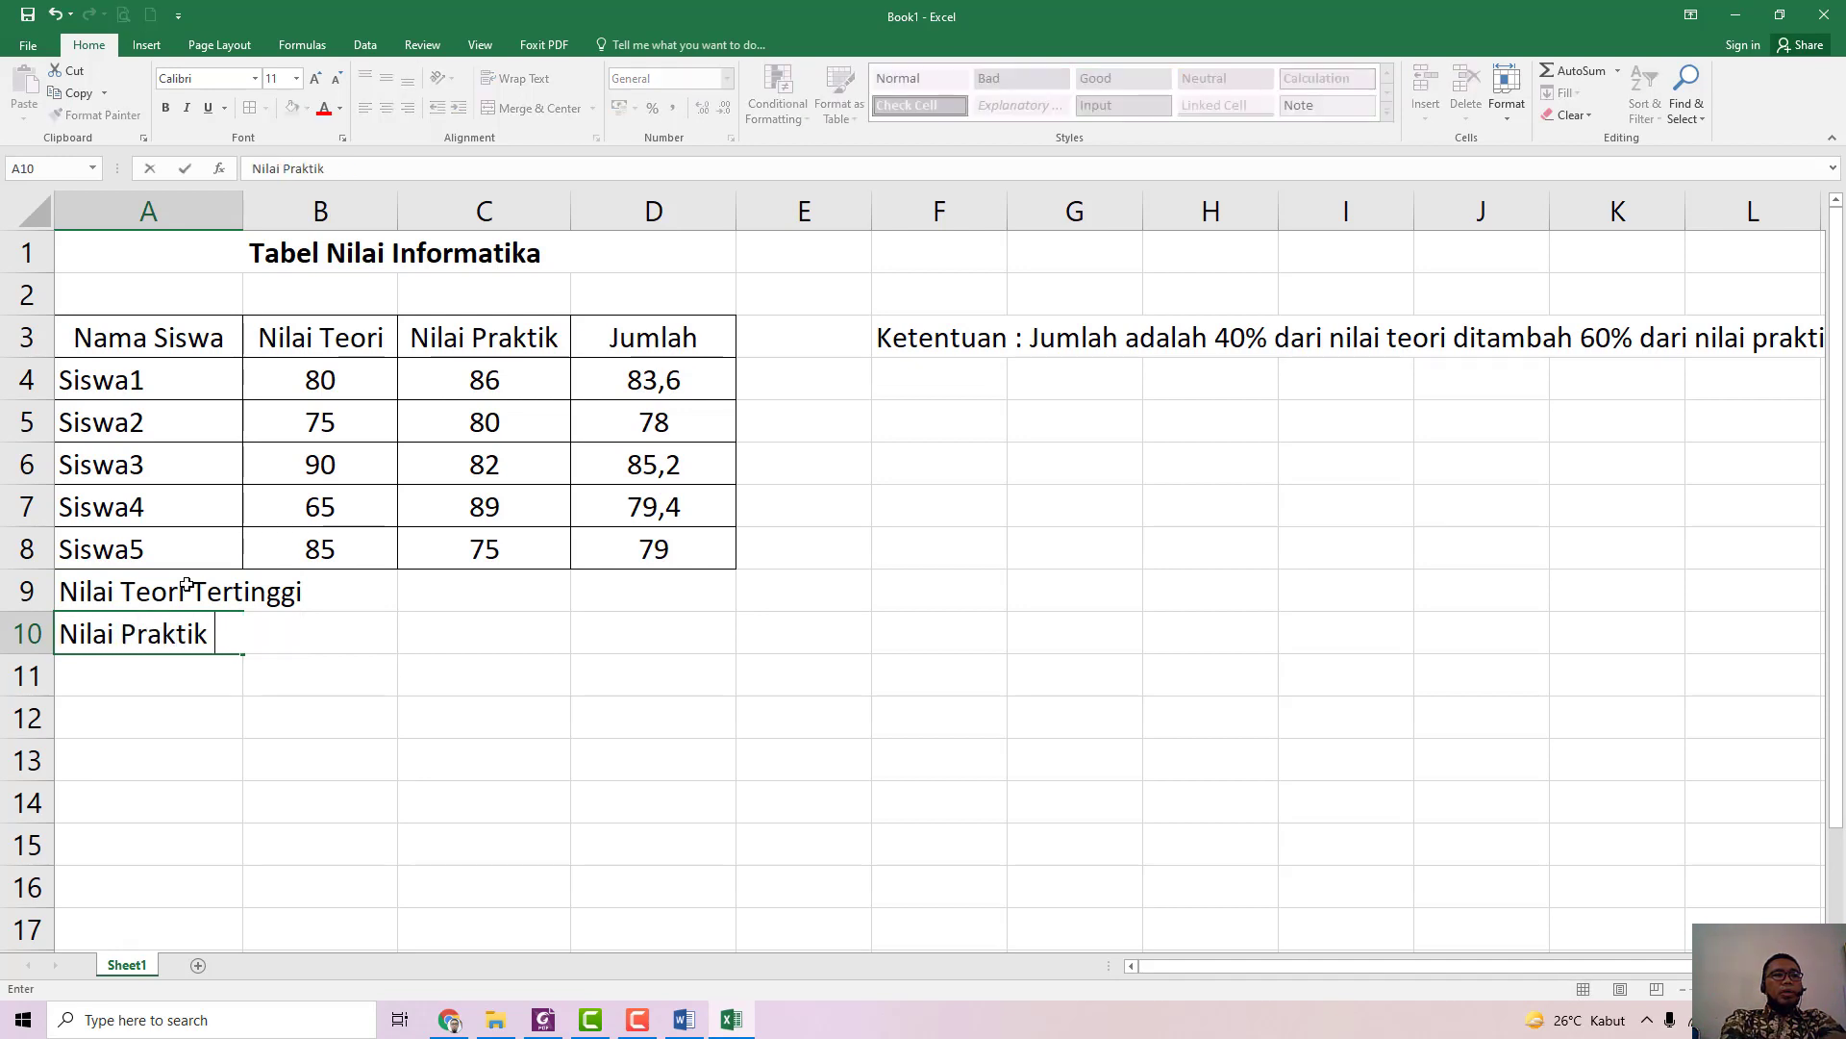
{"action": "type", "text": "Terendah"}
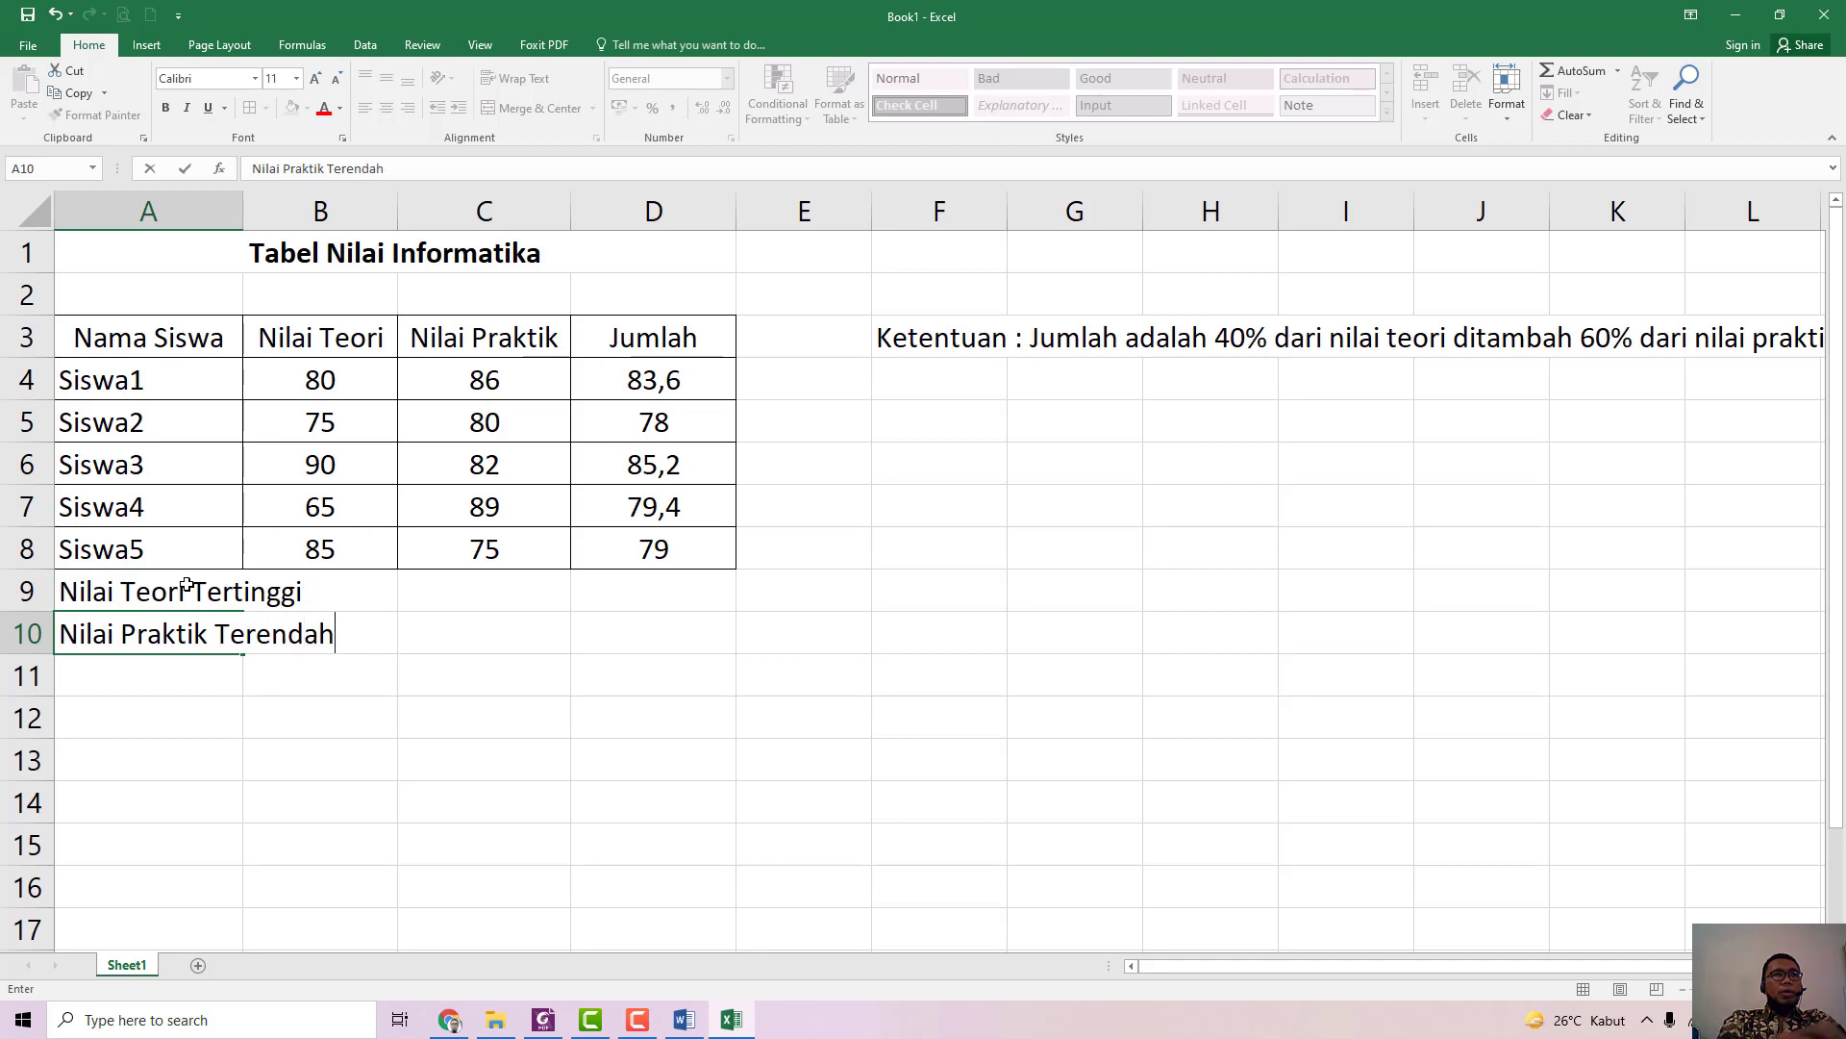
{"action": "key", "text": "Return"}
Step: Enter the labels "Rata-rata Nilai Praktik" in A11 and "Jumlah Siswa" in A12
{"action": "type", "text": "Rata-rata"}
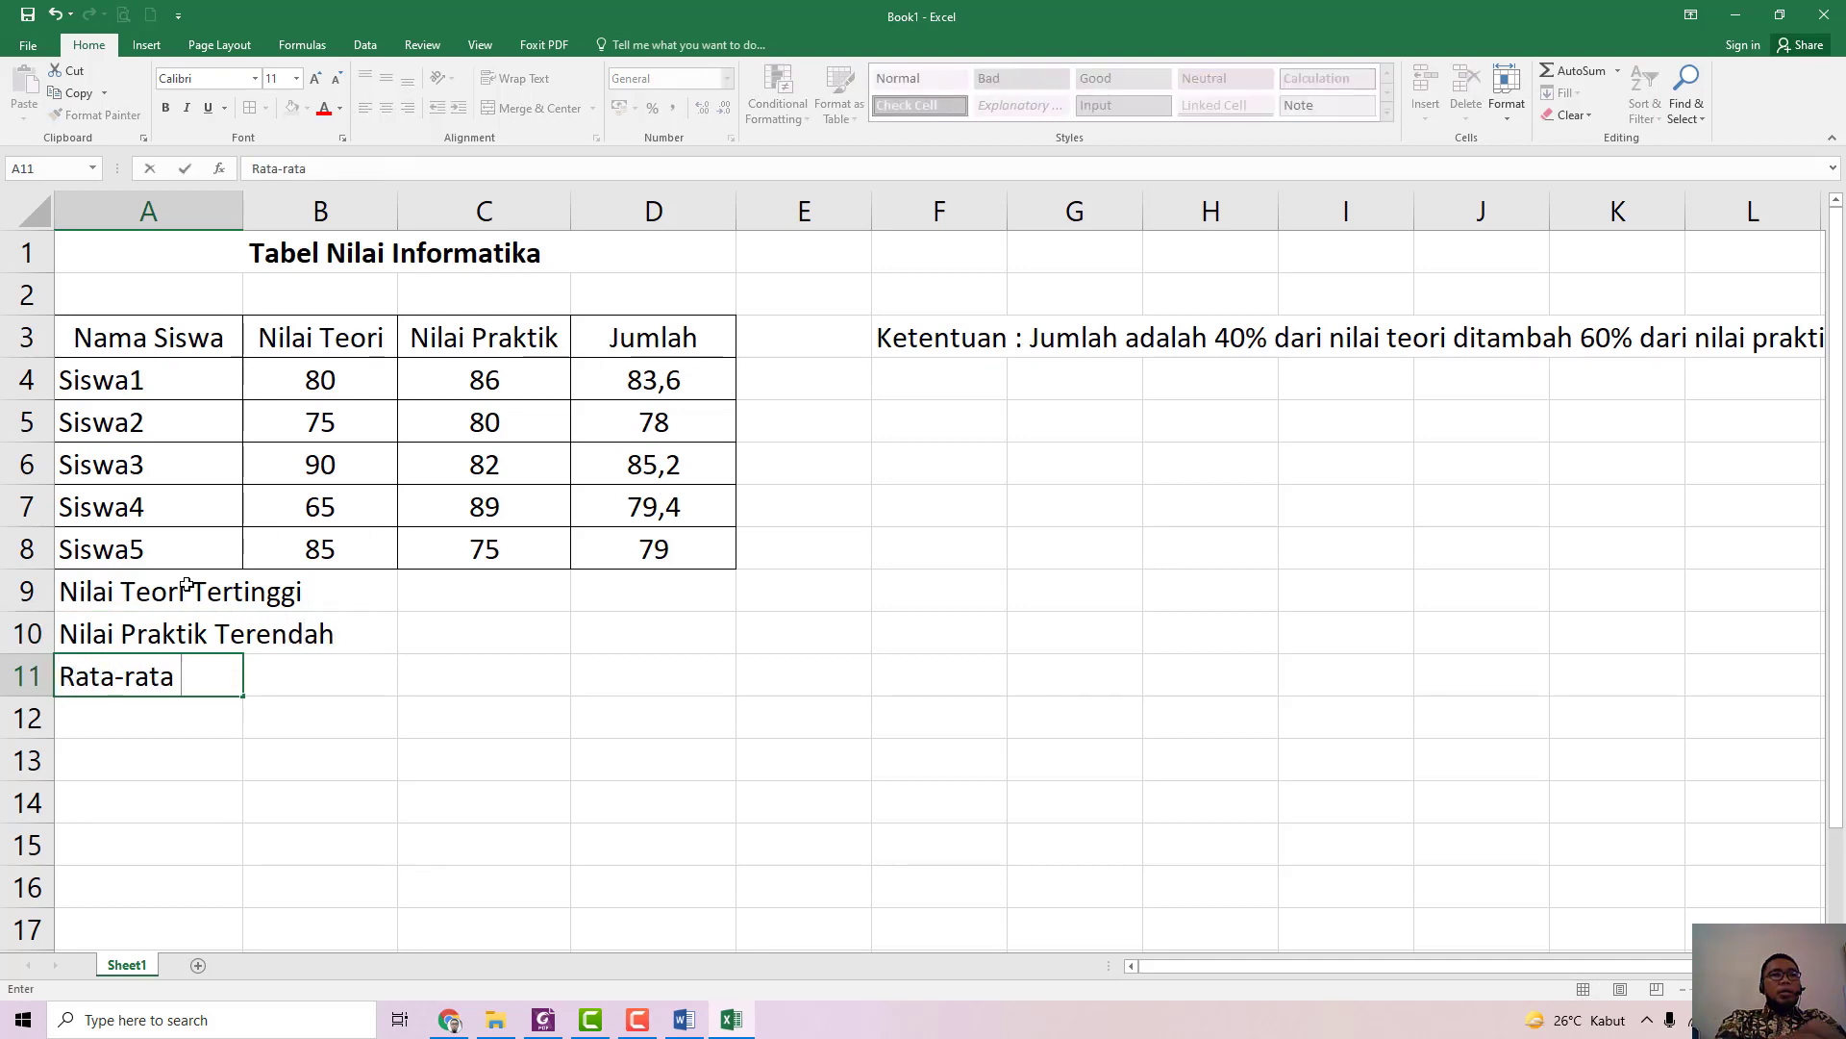
{"action": "type", "text": " Ni"}
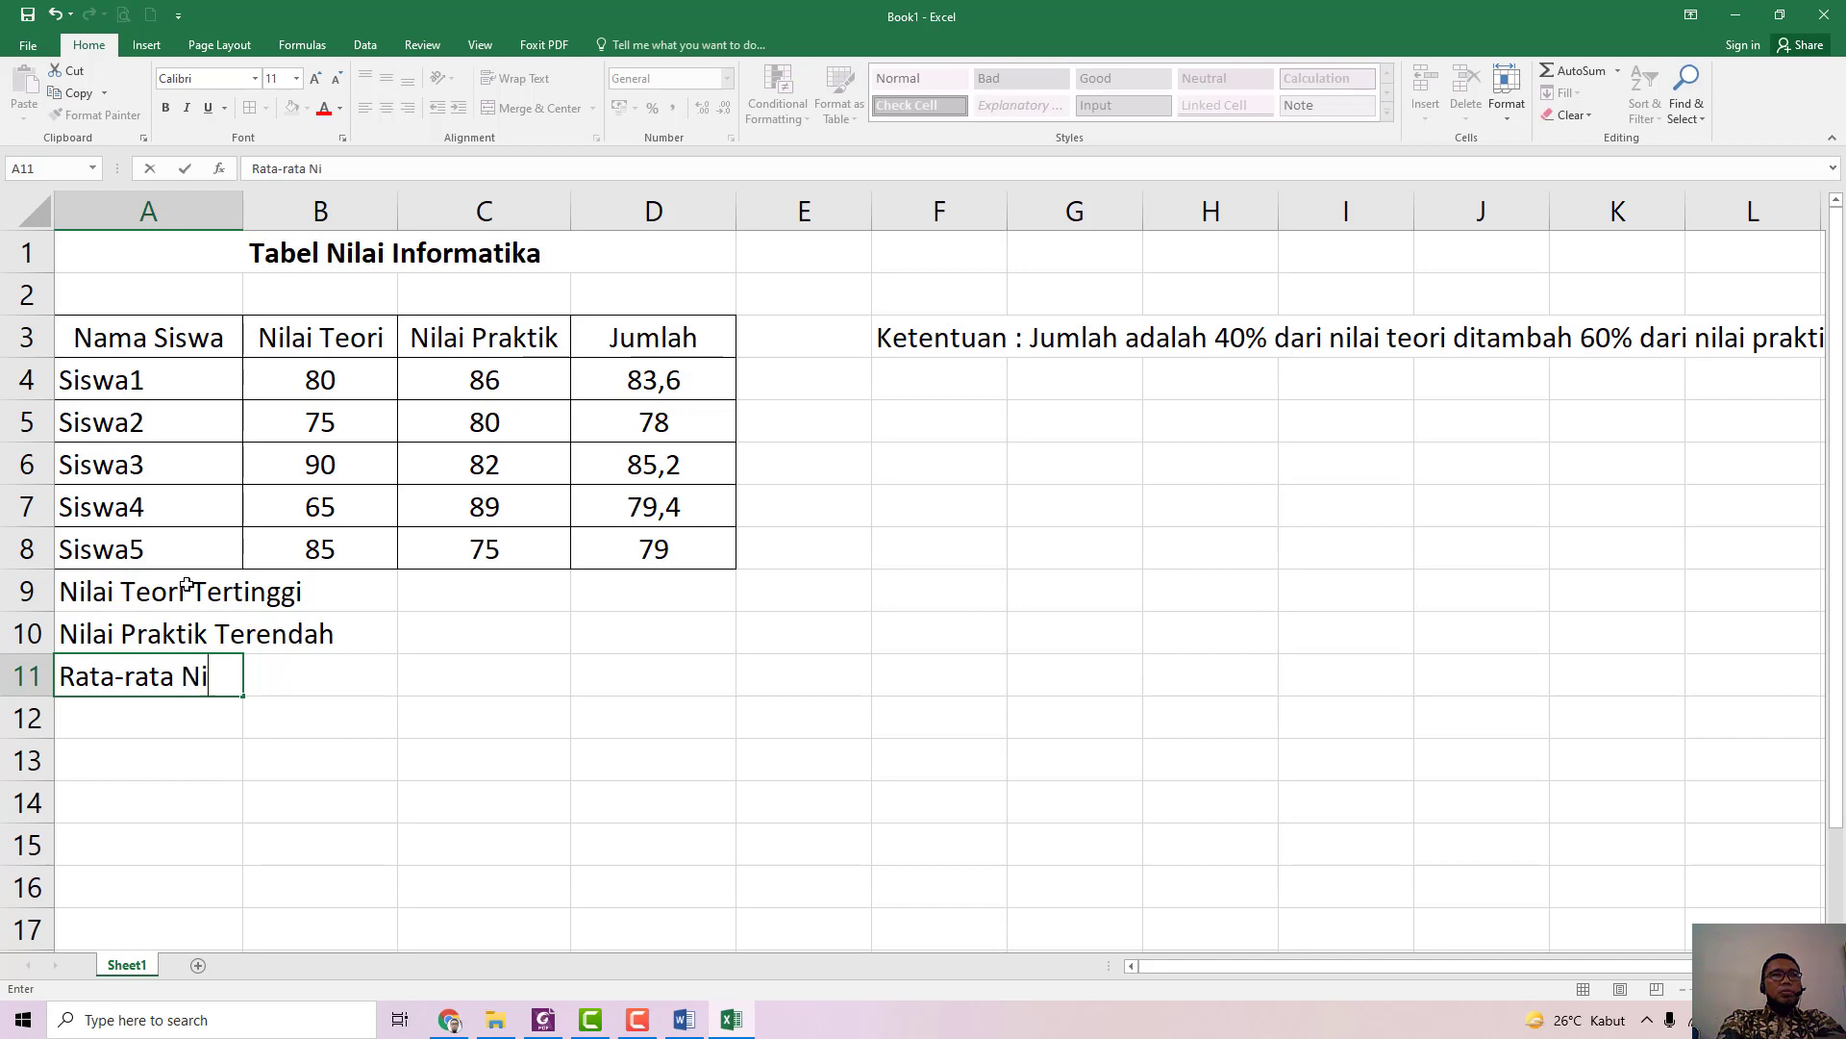
{"action": "type", "text": "lai Praktik"}
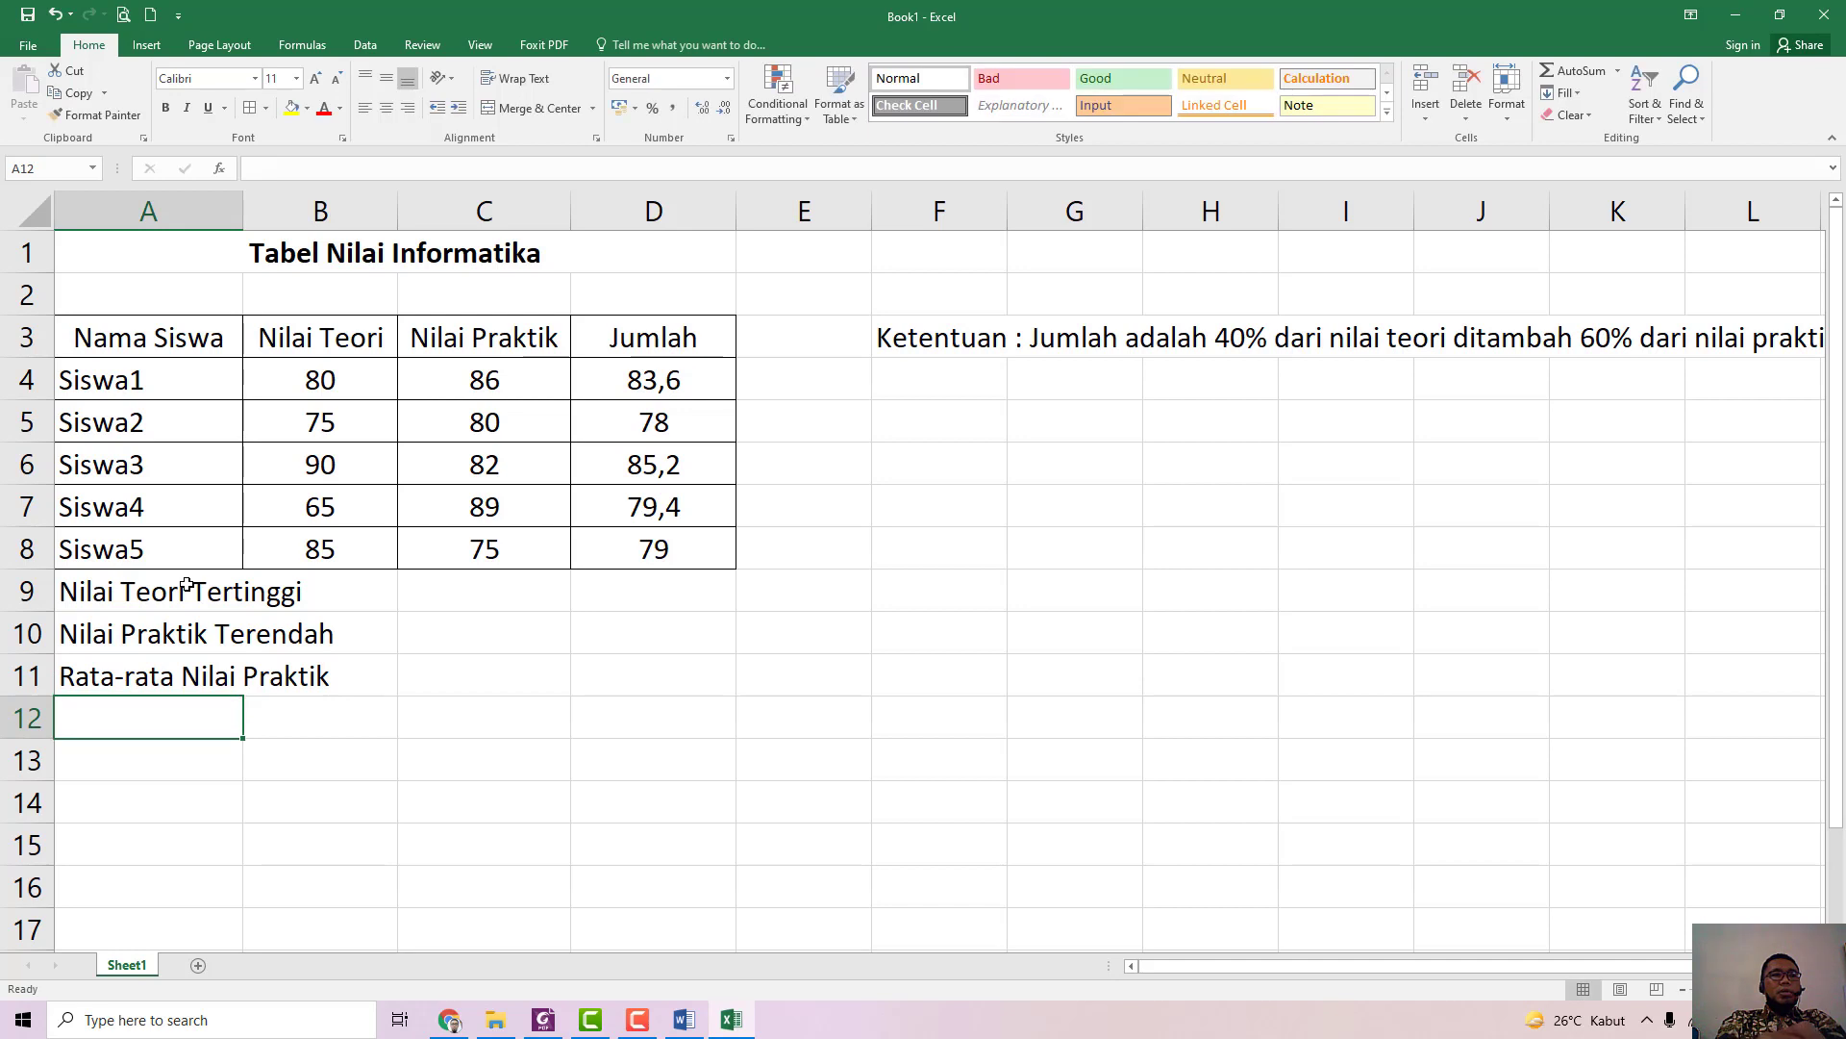
{"action": "type", "text": "Jumlah S"}
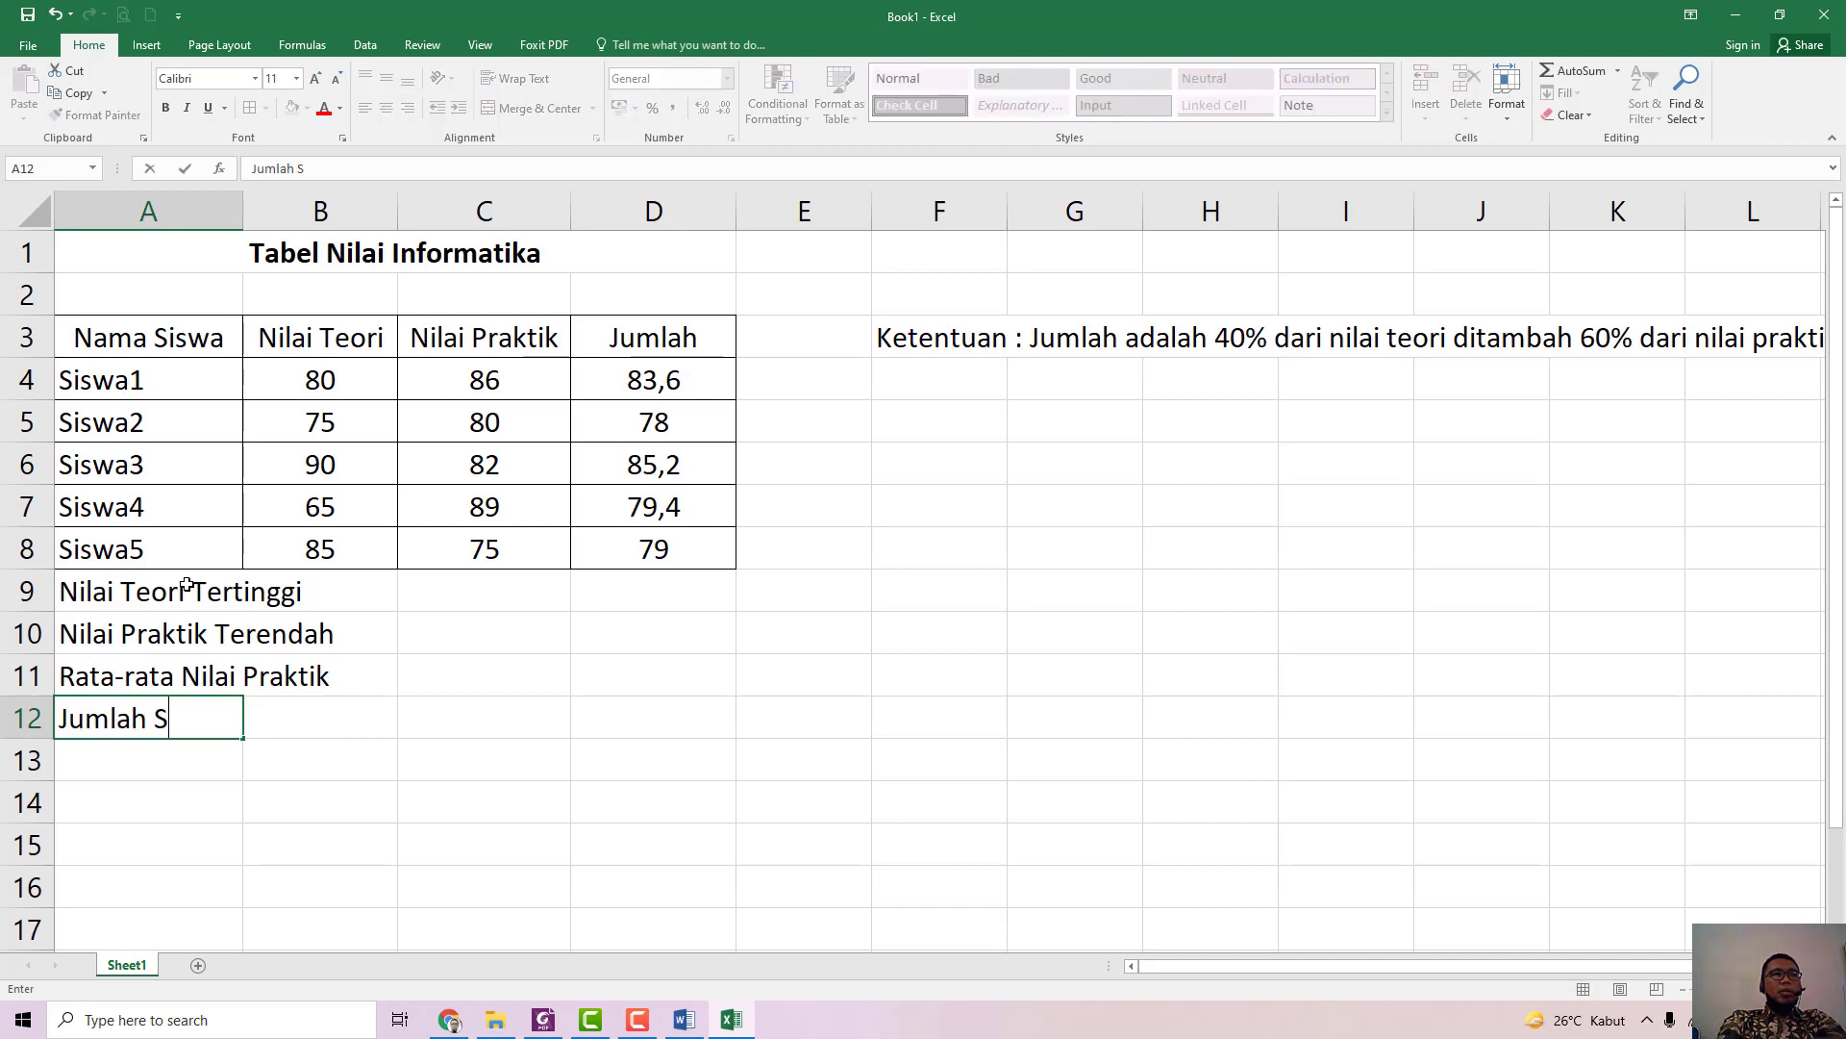
{"action": "type", "text": "iswa"}
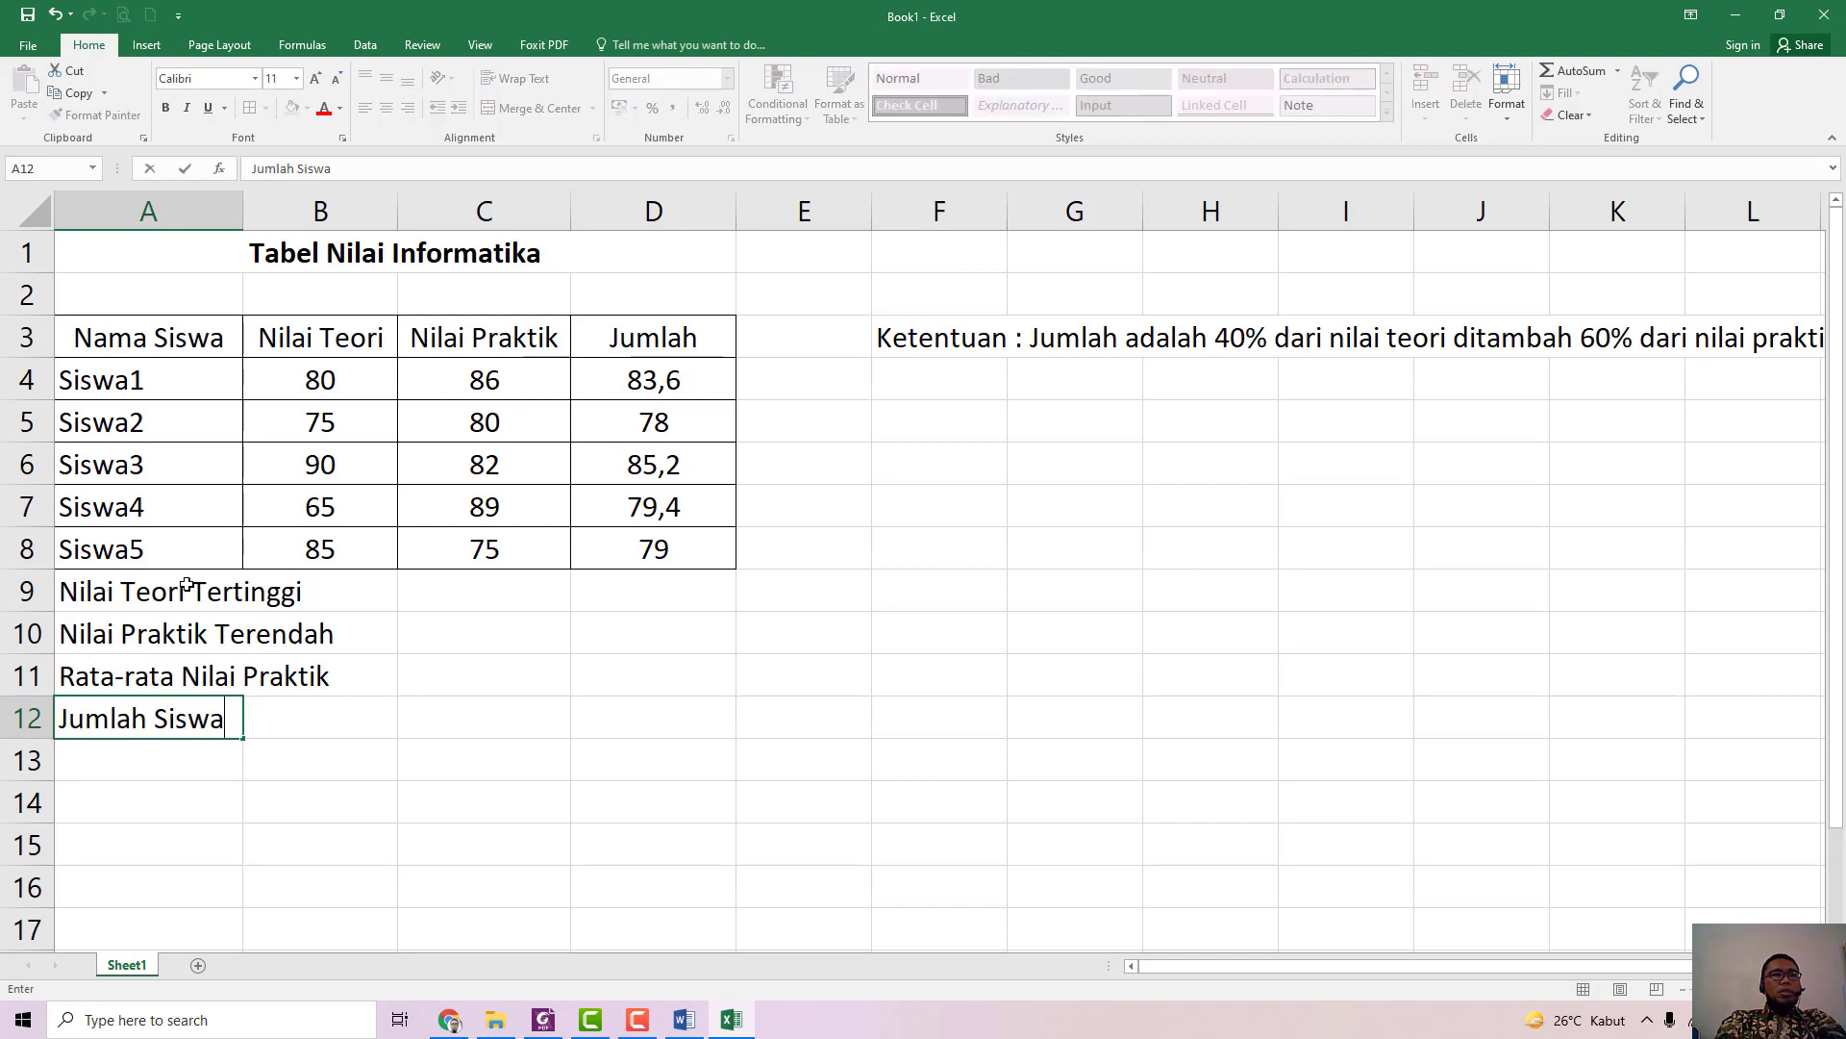
{"action": "key", "text": "Return"}
Step: Add bottom, right and inner horizontal borders to the summary rows A9:D12
{"action": "left_click_drag", "start_coordinate": [166, 584], "coordinate": [701, 728]}
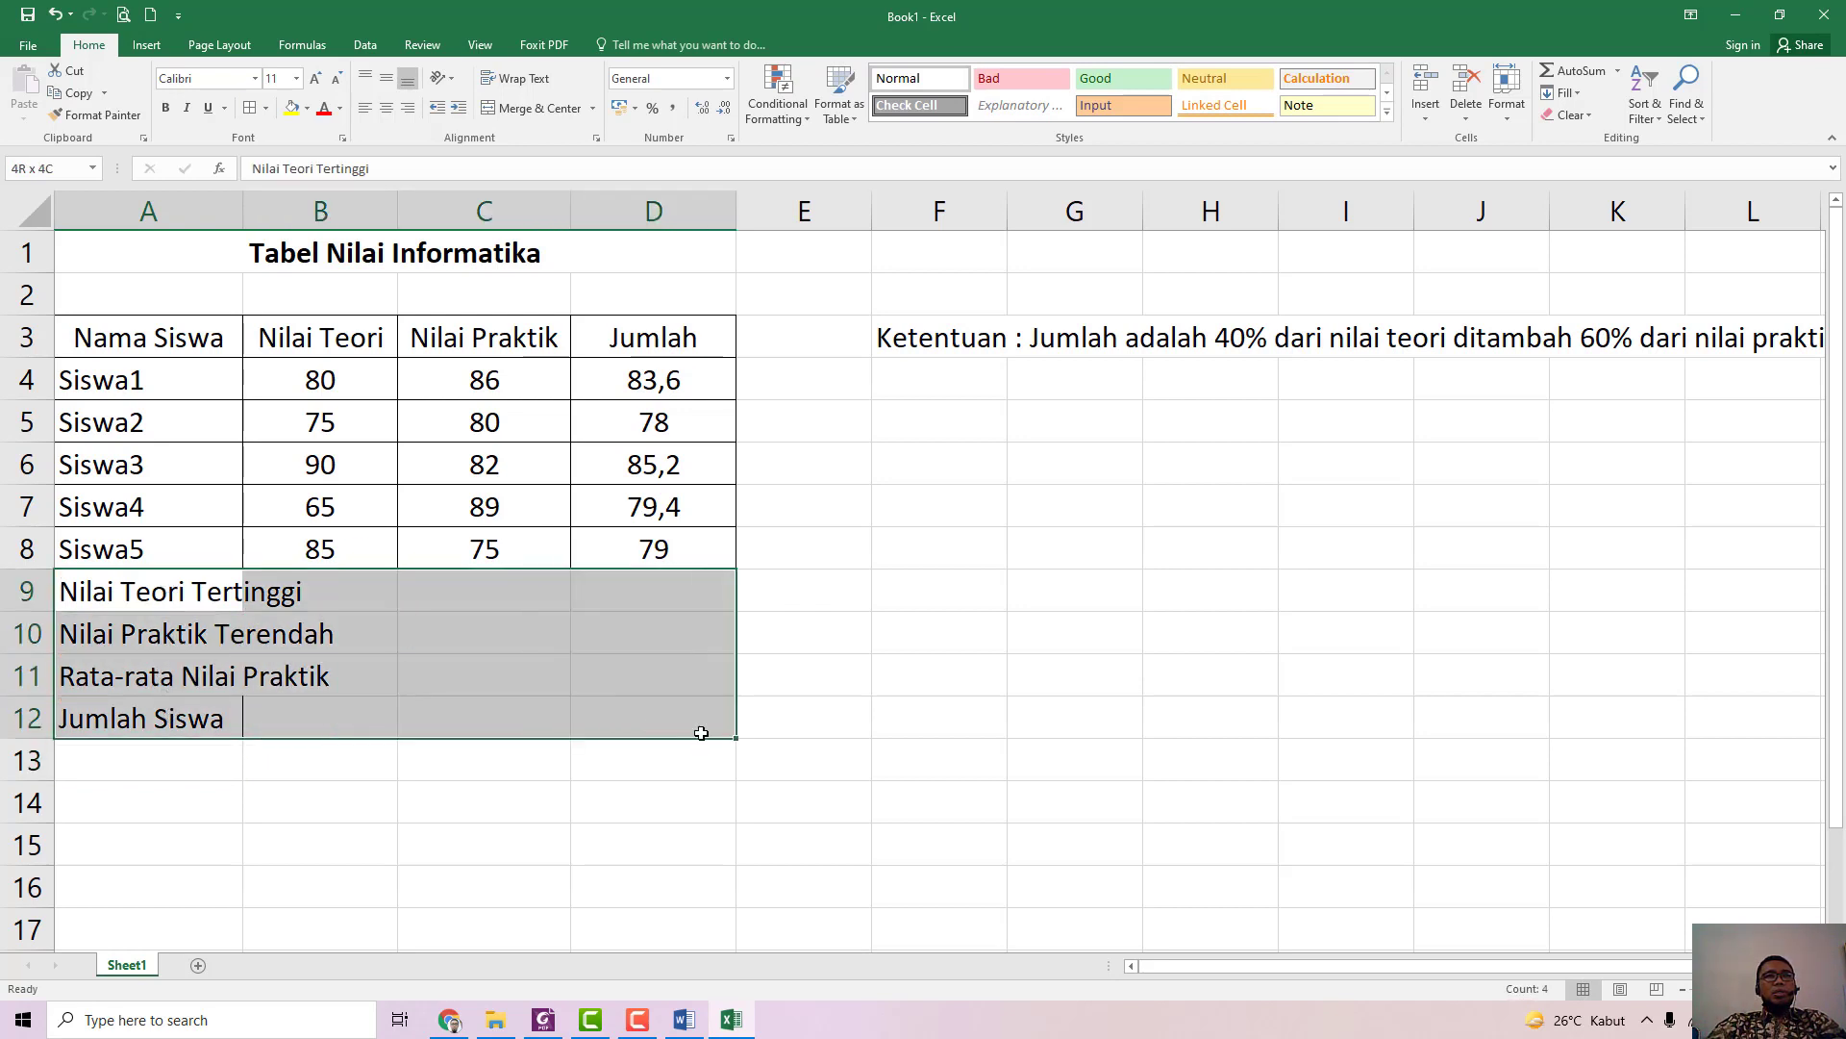
{"action": "left_click", "coordinate": [266, 108]}
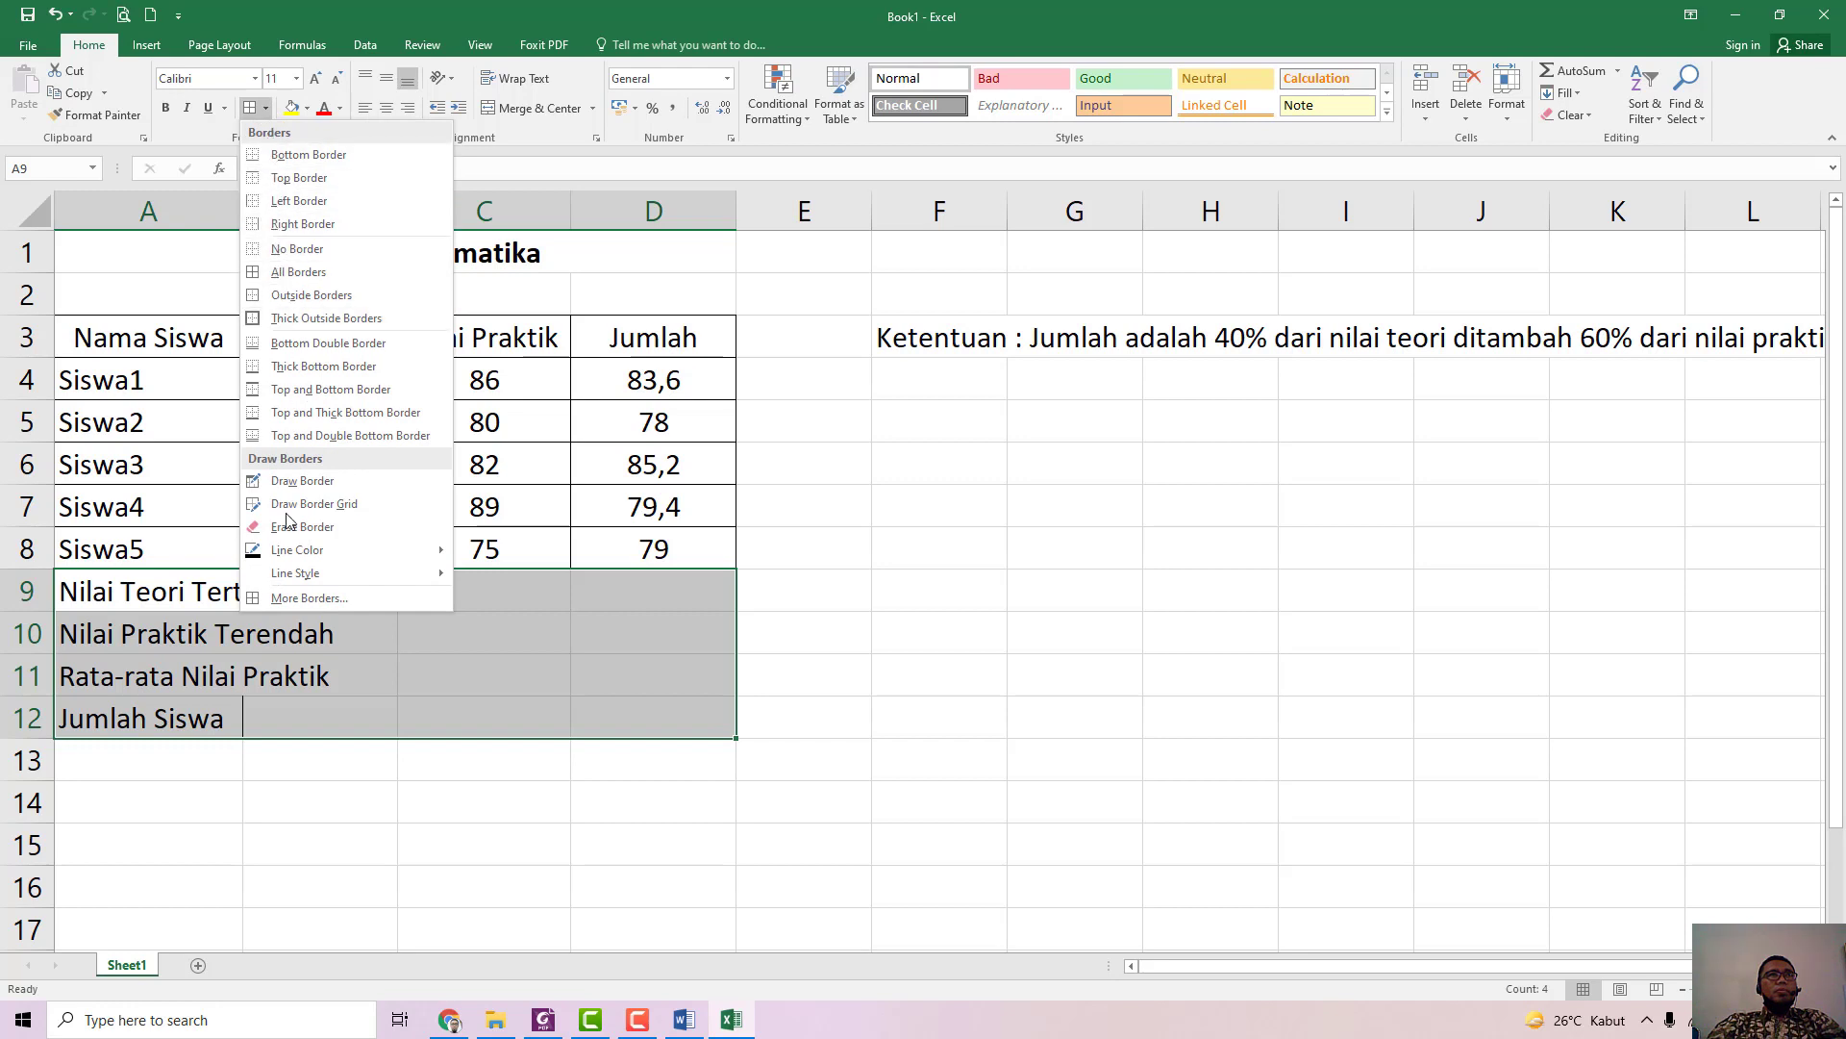
{"action": "left_click", "coordinate": [275, 598]}
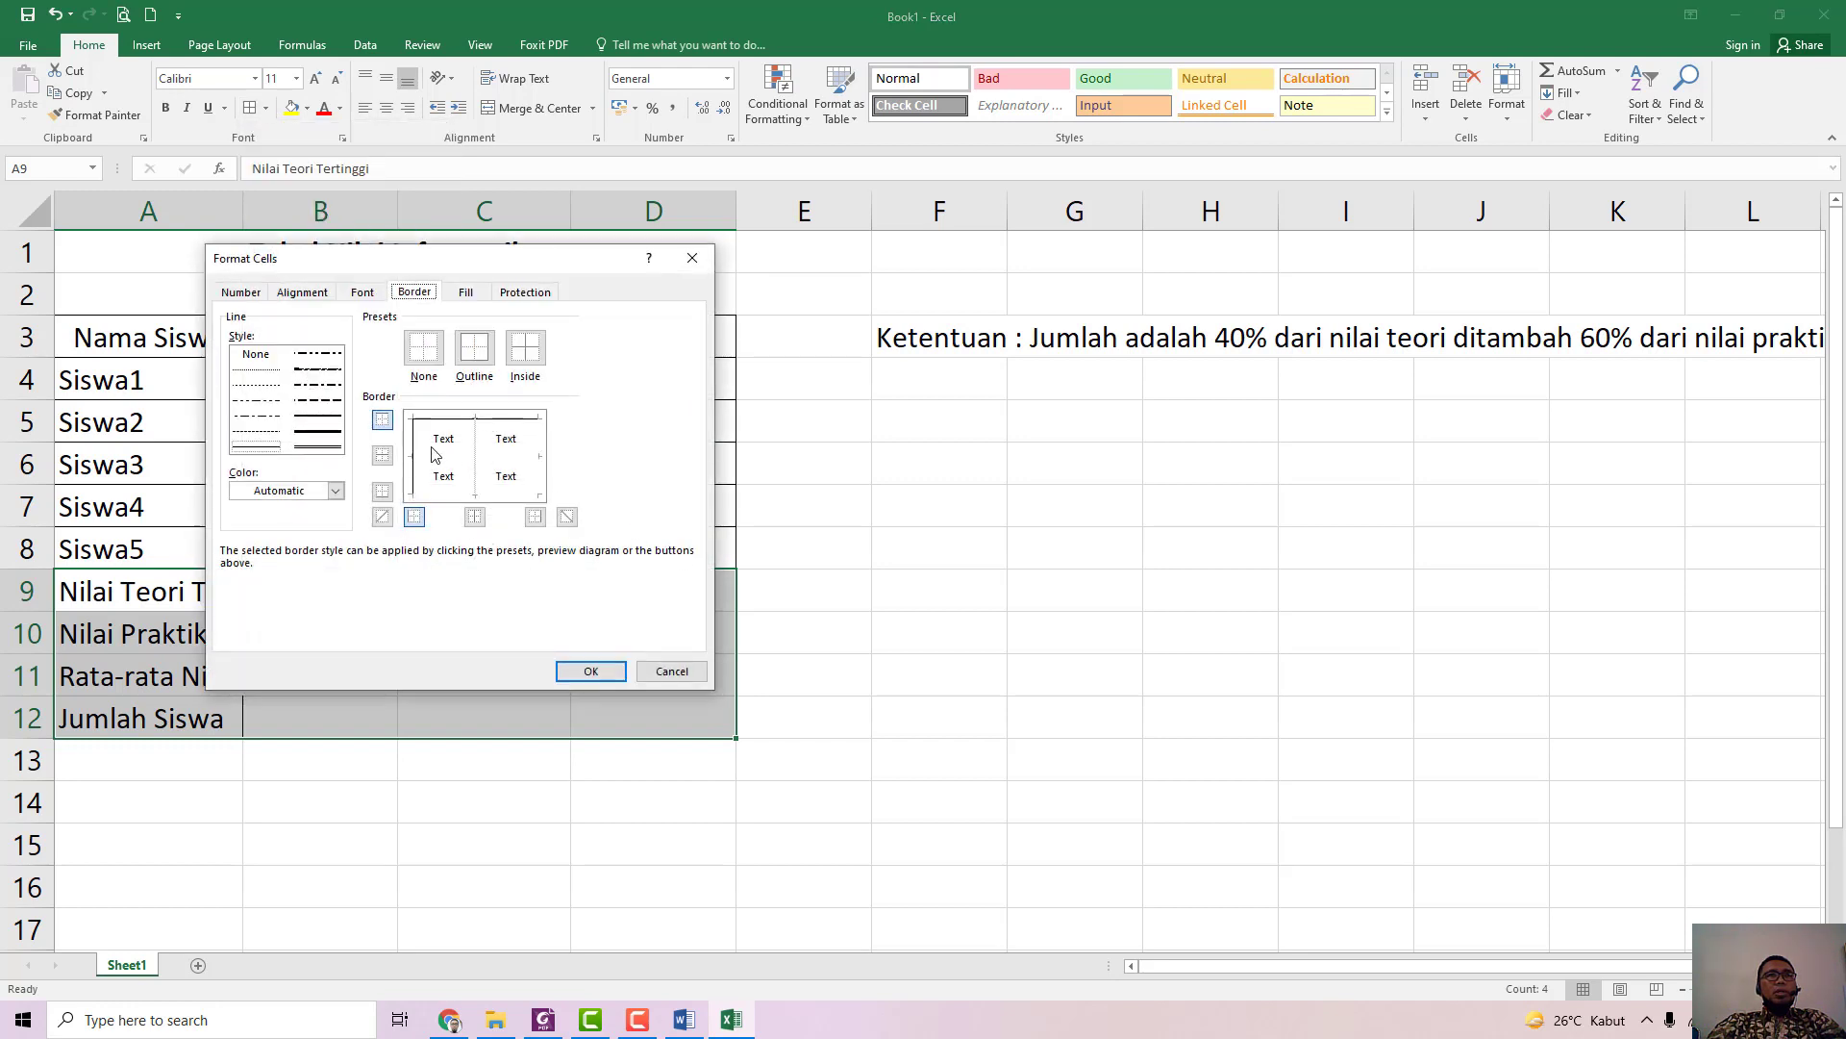
{"action": "left_click", "coordinate": [455, 498]}
{"action": "left_click", "coordinate": [540, 452]}
{"action": "left_click", "coordinate": [448, 459]}
{"action": "left_click", "coordinate": [591, 670]}
{"action": "left_click", "coordinate": [536, 680]}
Step: Add a left border to the summary result cells D9:D12
{"action": "left_click_drag", "start_coordinate": [658, 582], "coordinate": [627, 718]}
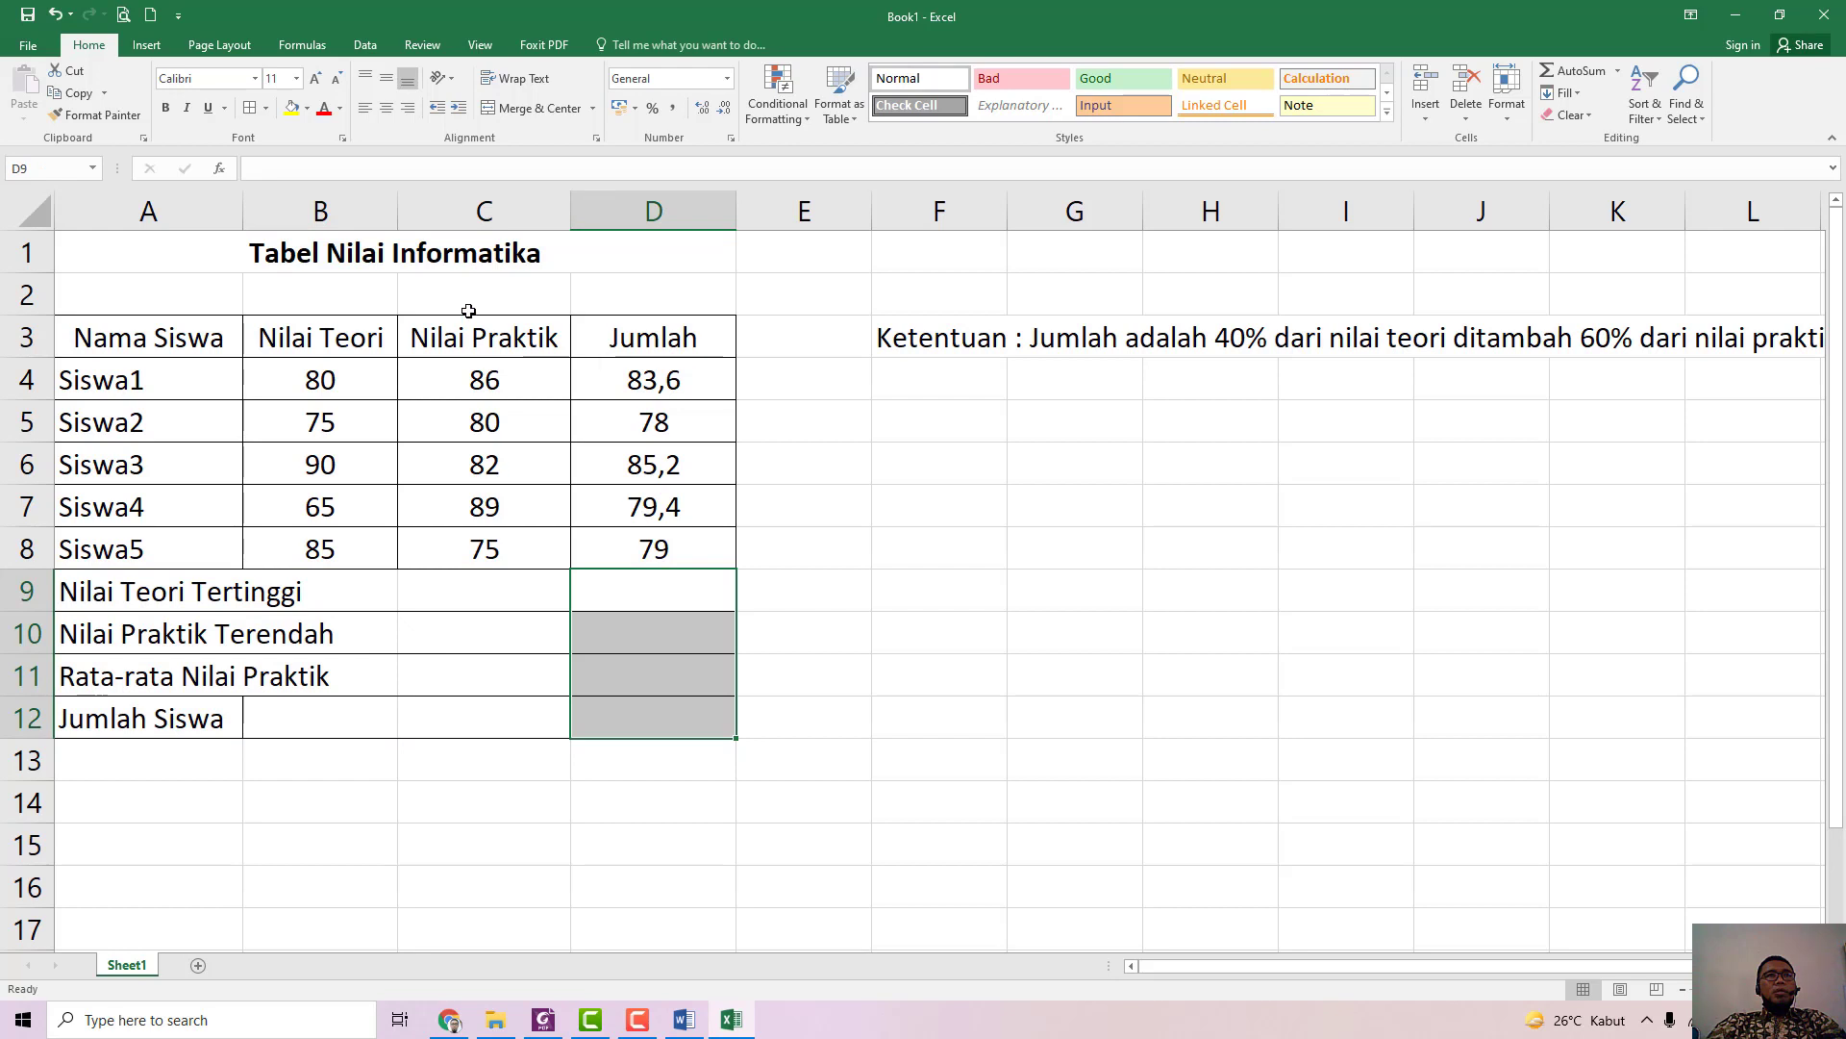
{"action": "left_click", "coordinate": [270, 109]}
{"action": "left_click", "coordinate": [279, 208]}
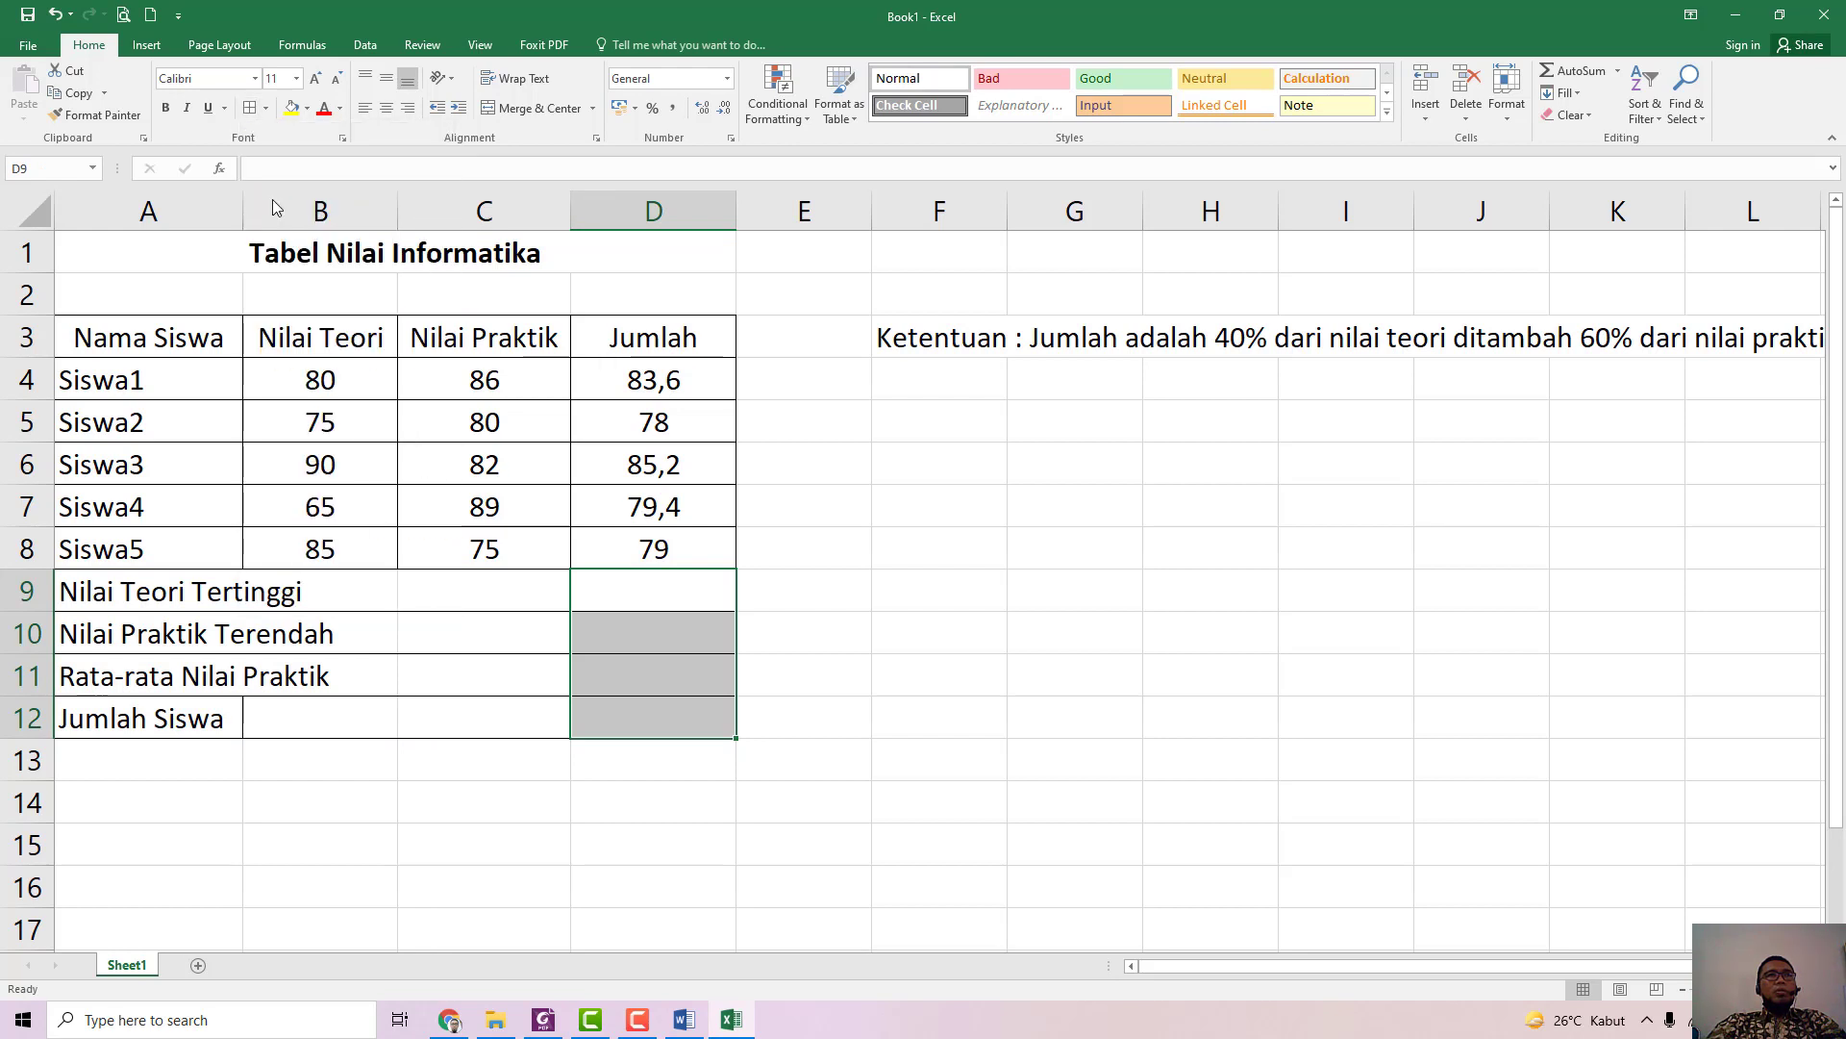
{"action": "left_click", "coordinate": [850, 630]}
{"action": "left_click", "coordinate": [651, 586]}
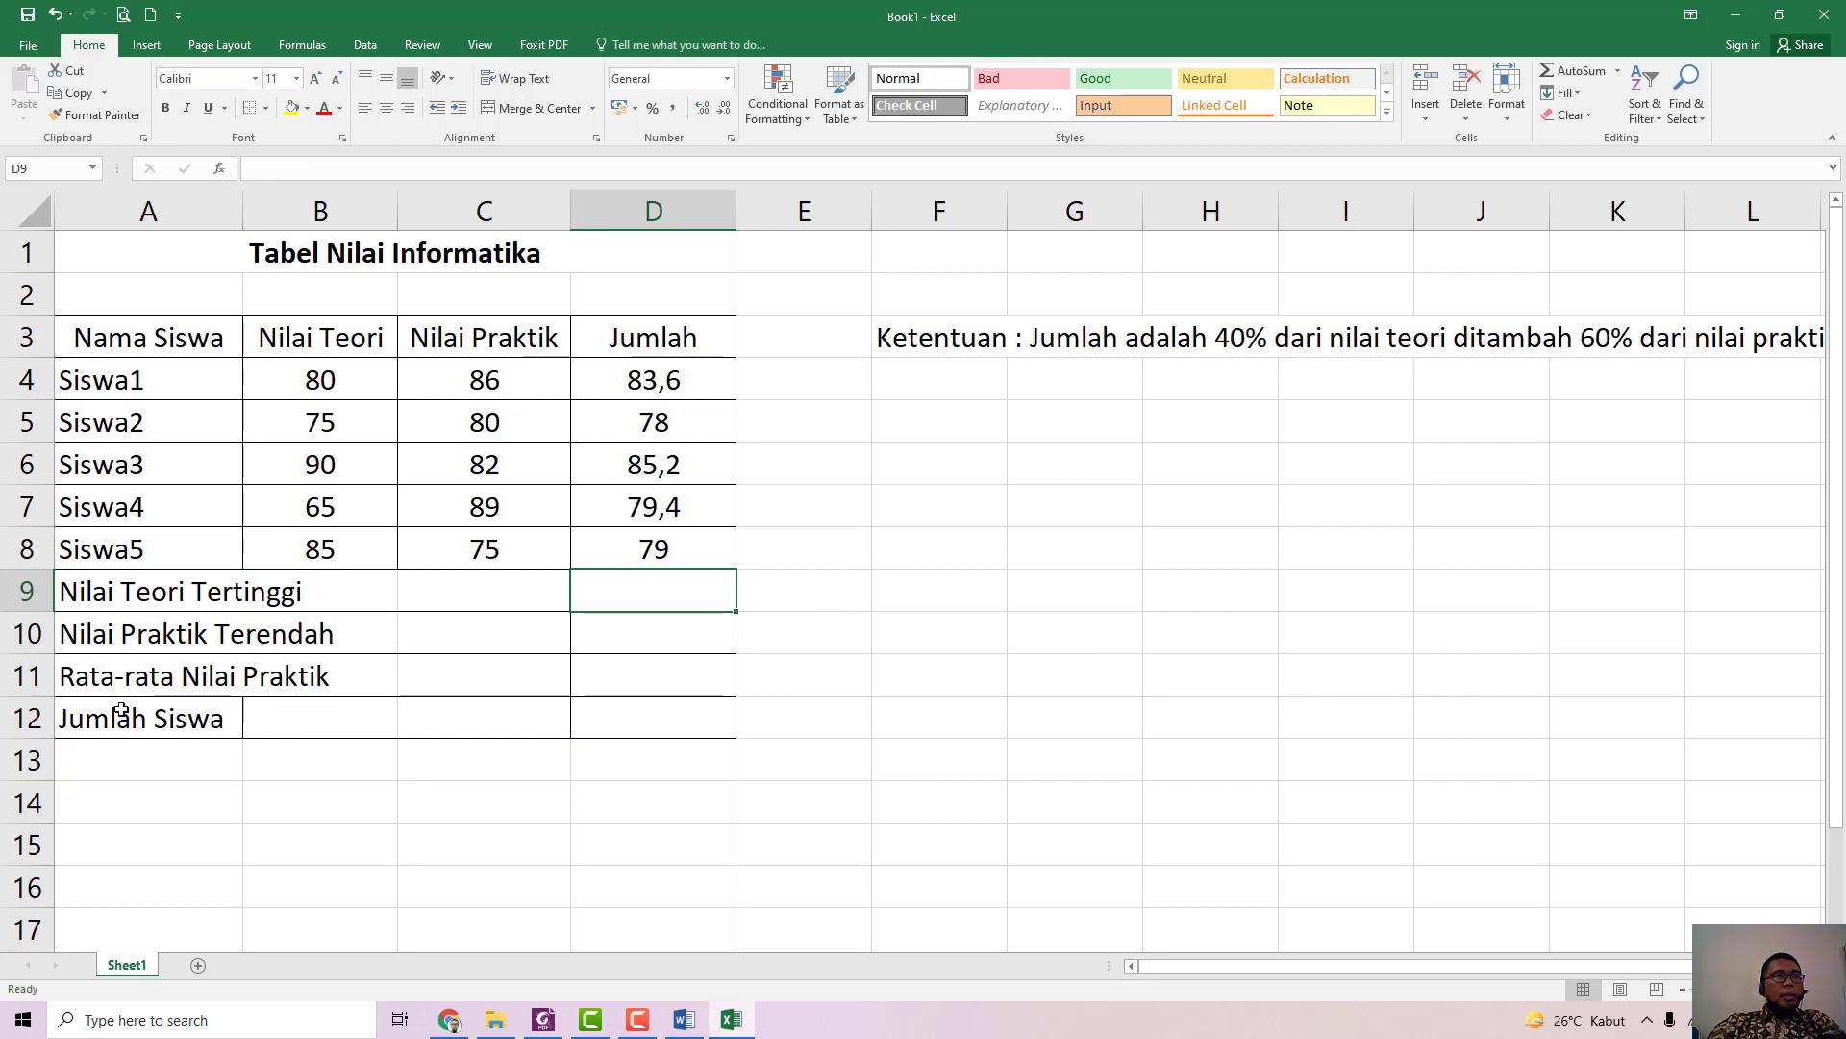
Step: Remove the inner vertical borders from the summary label cells A9:C12
{"action": "left_click_drag", "start_coordinate": [89, 589], "coordinate": [517, 711]}
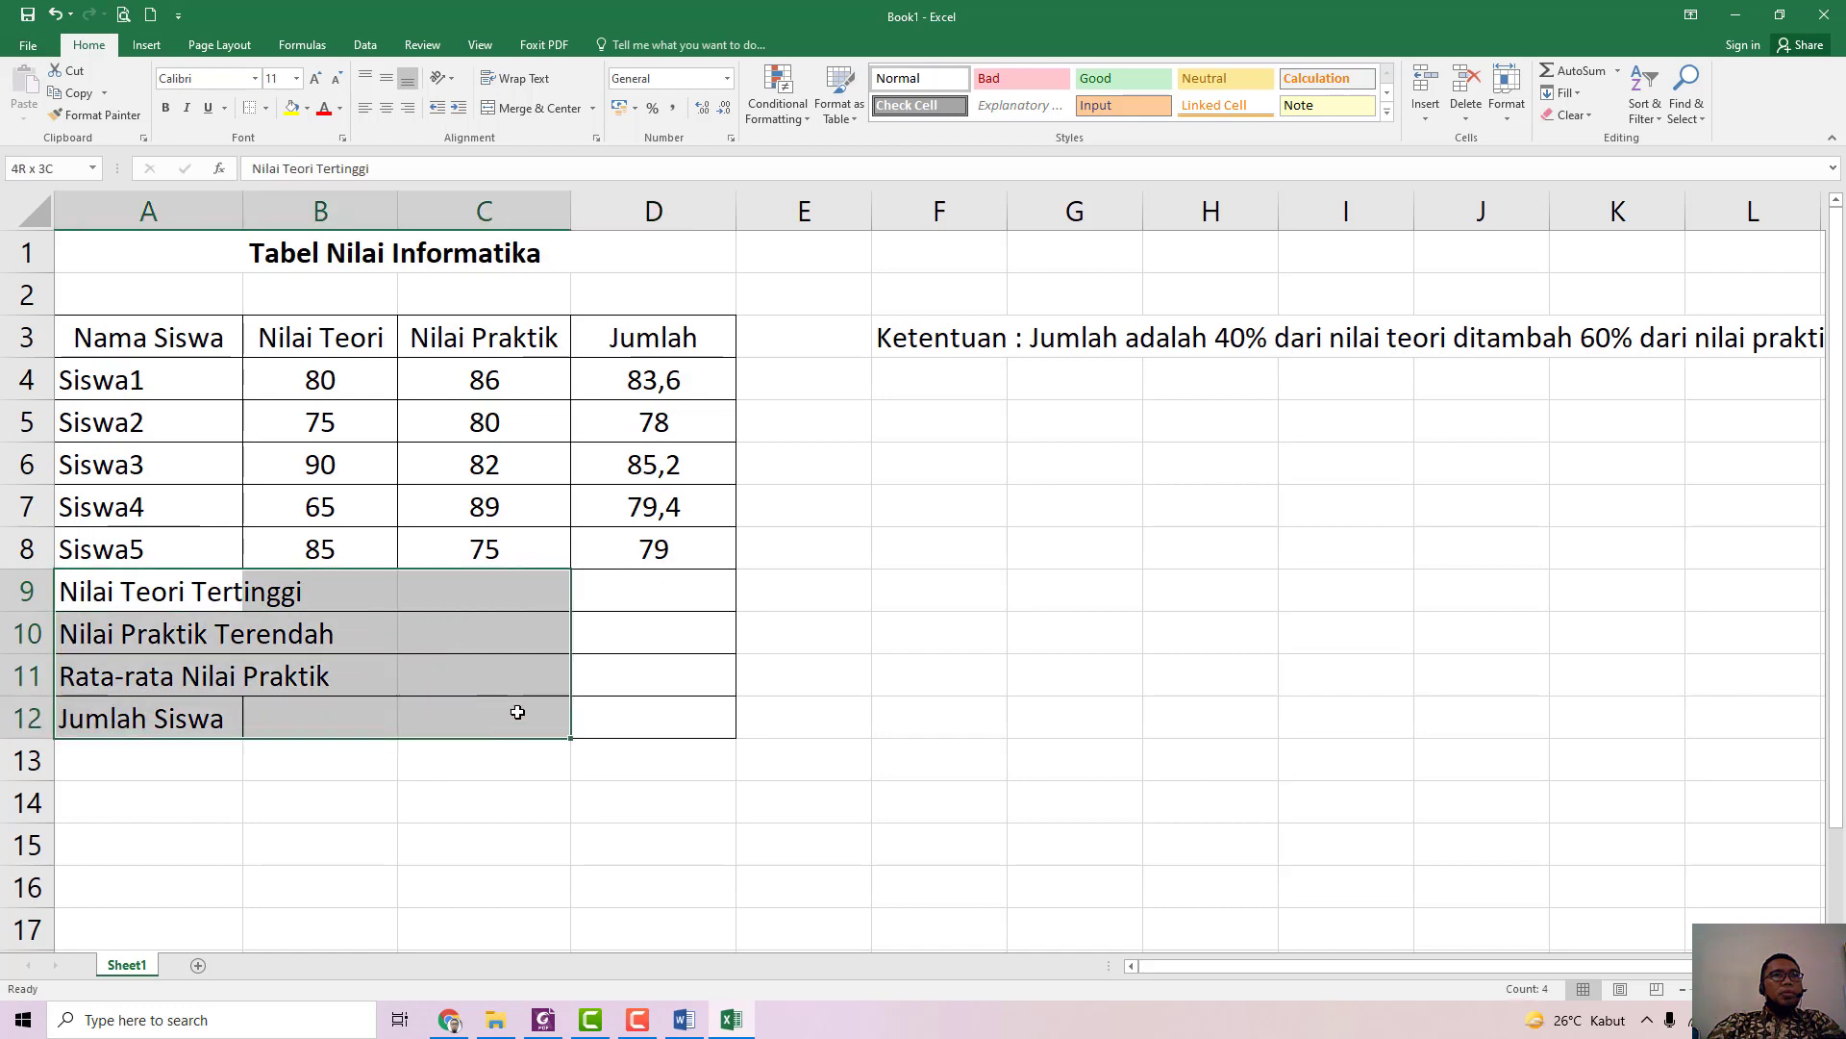
{"action": "left_click", "coordinate": [265, 107]}
{"action": "left_click", "coordinate": [322, 600]}
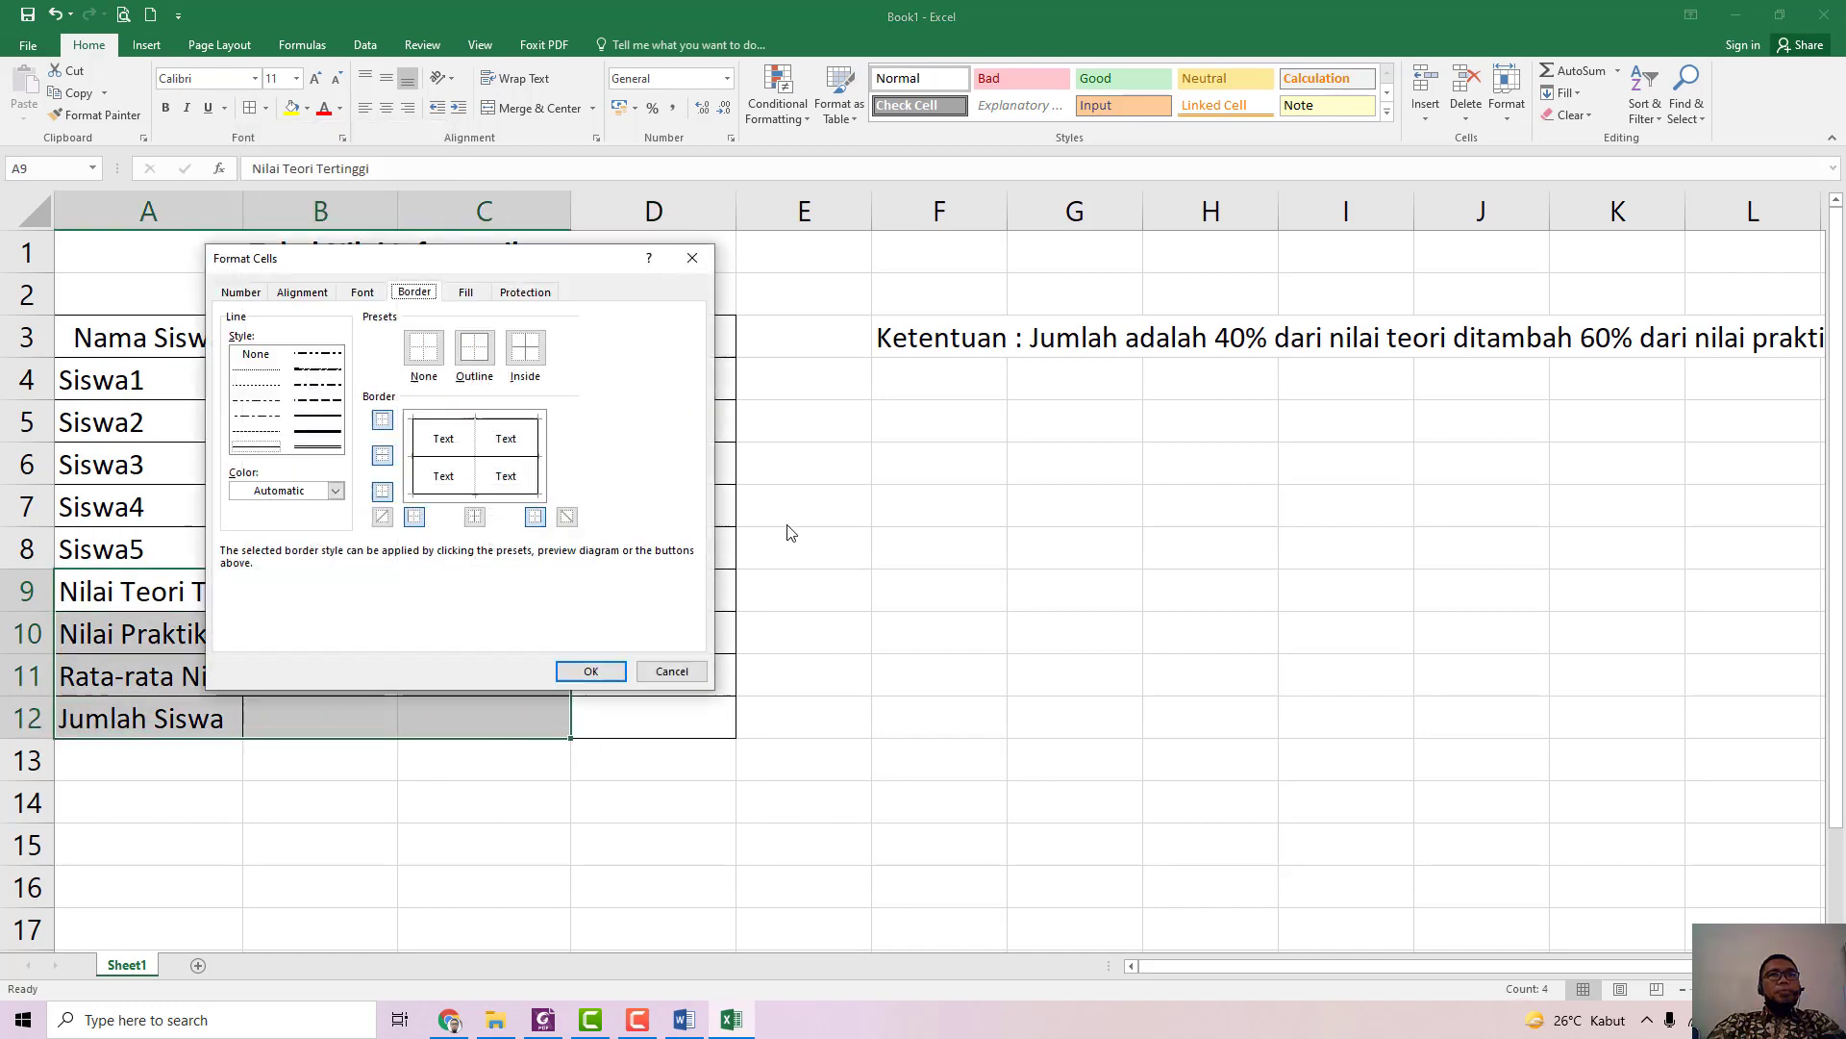
{"action": "left_click", "coordinate": [478, 445]}
{"action": "left_click", "coordinate": [590, 670]}
{"action": "left_click", "coordinate": [465, 671]}
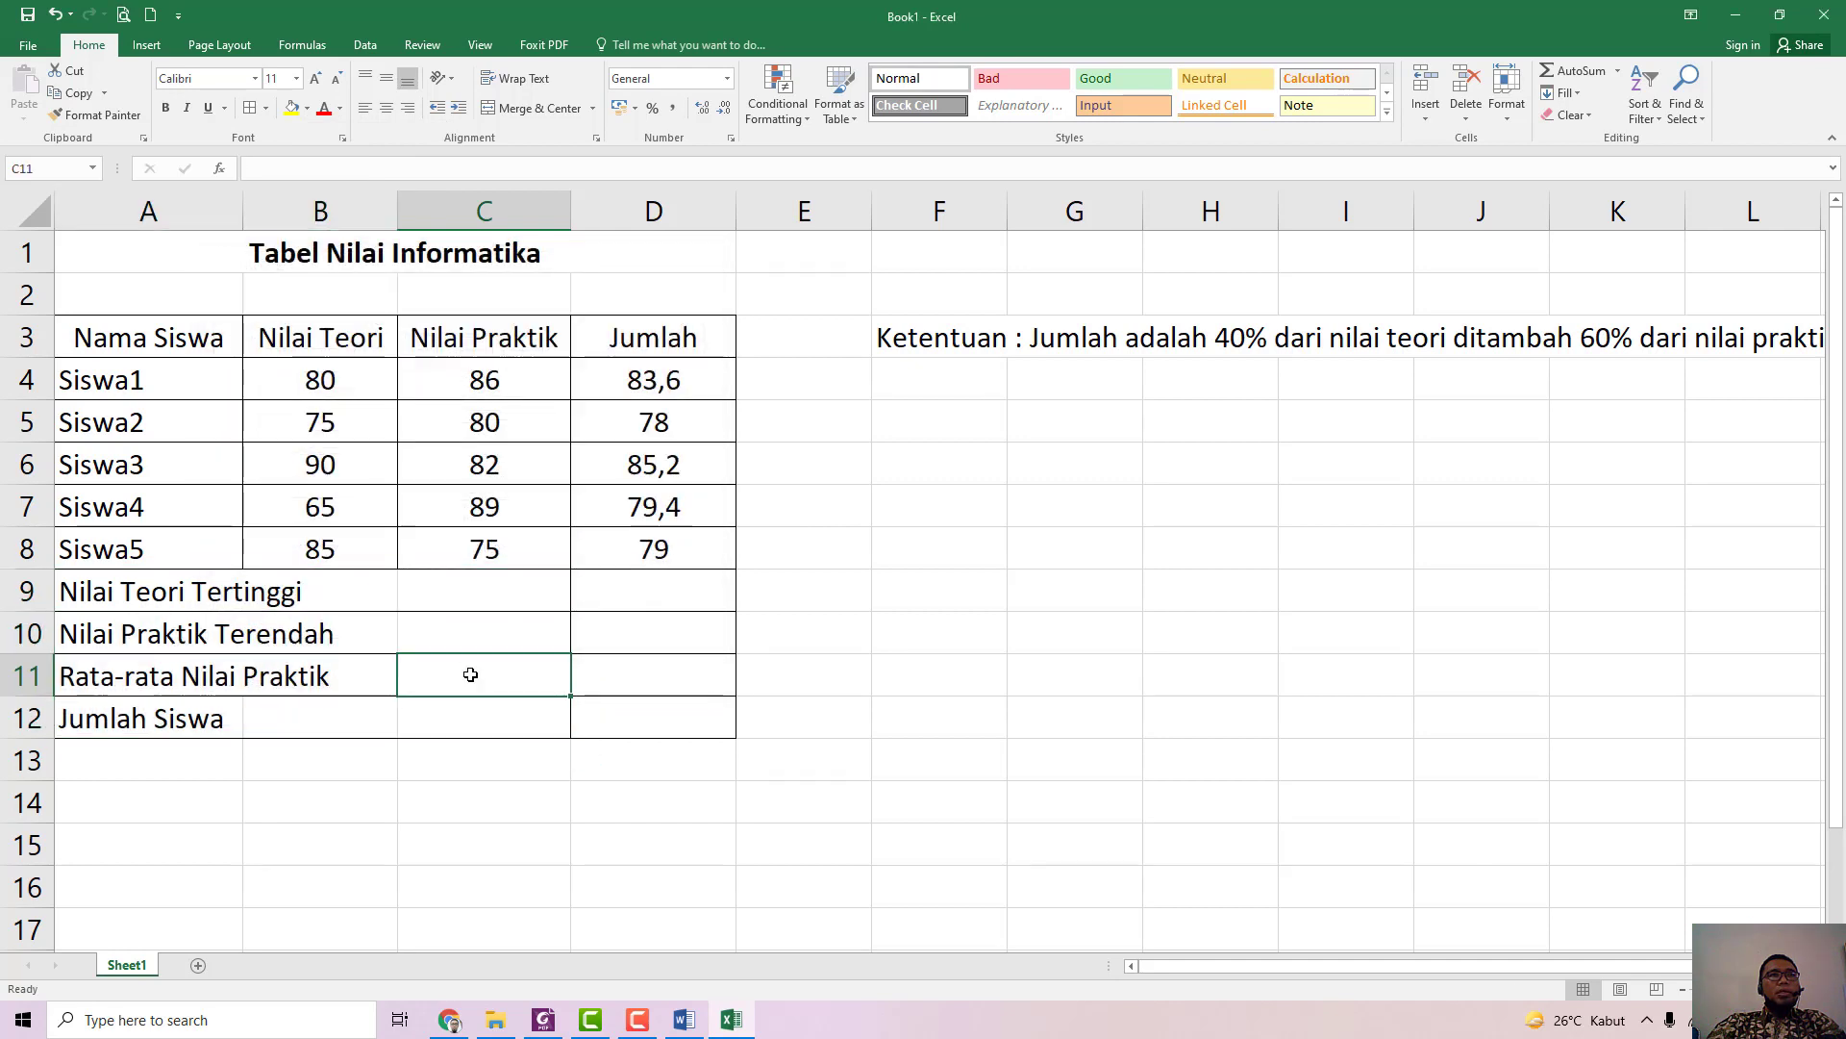
Step: Hide the worksheet gridlines so only the table borders show
{"action": "left_click", "coordinate": [487, 48]}
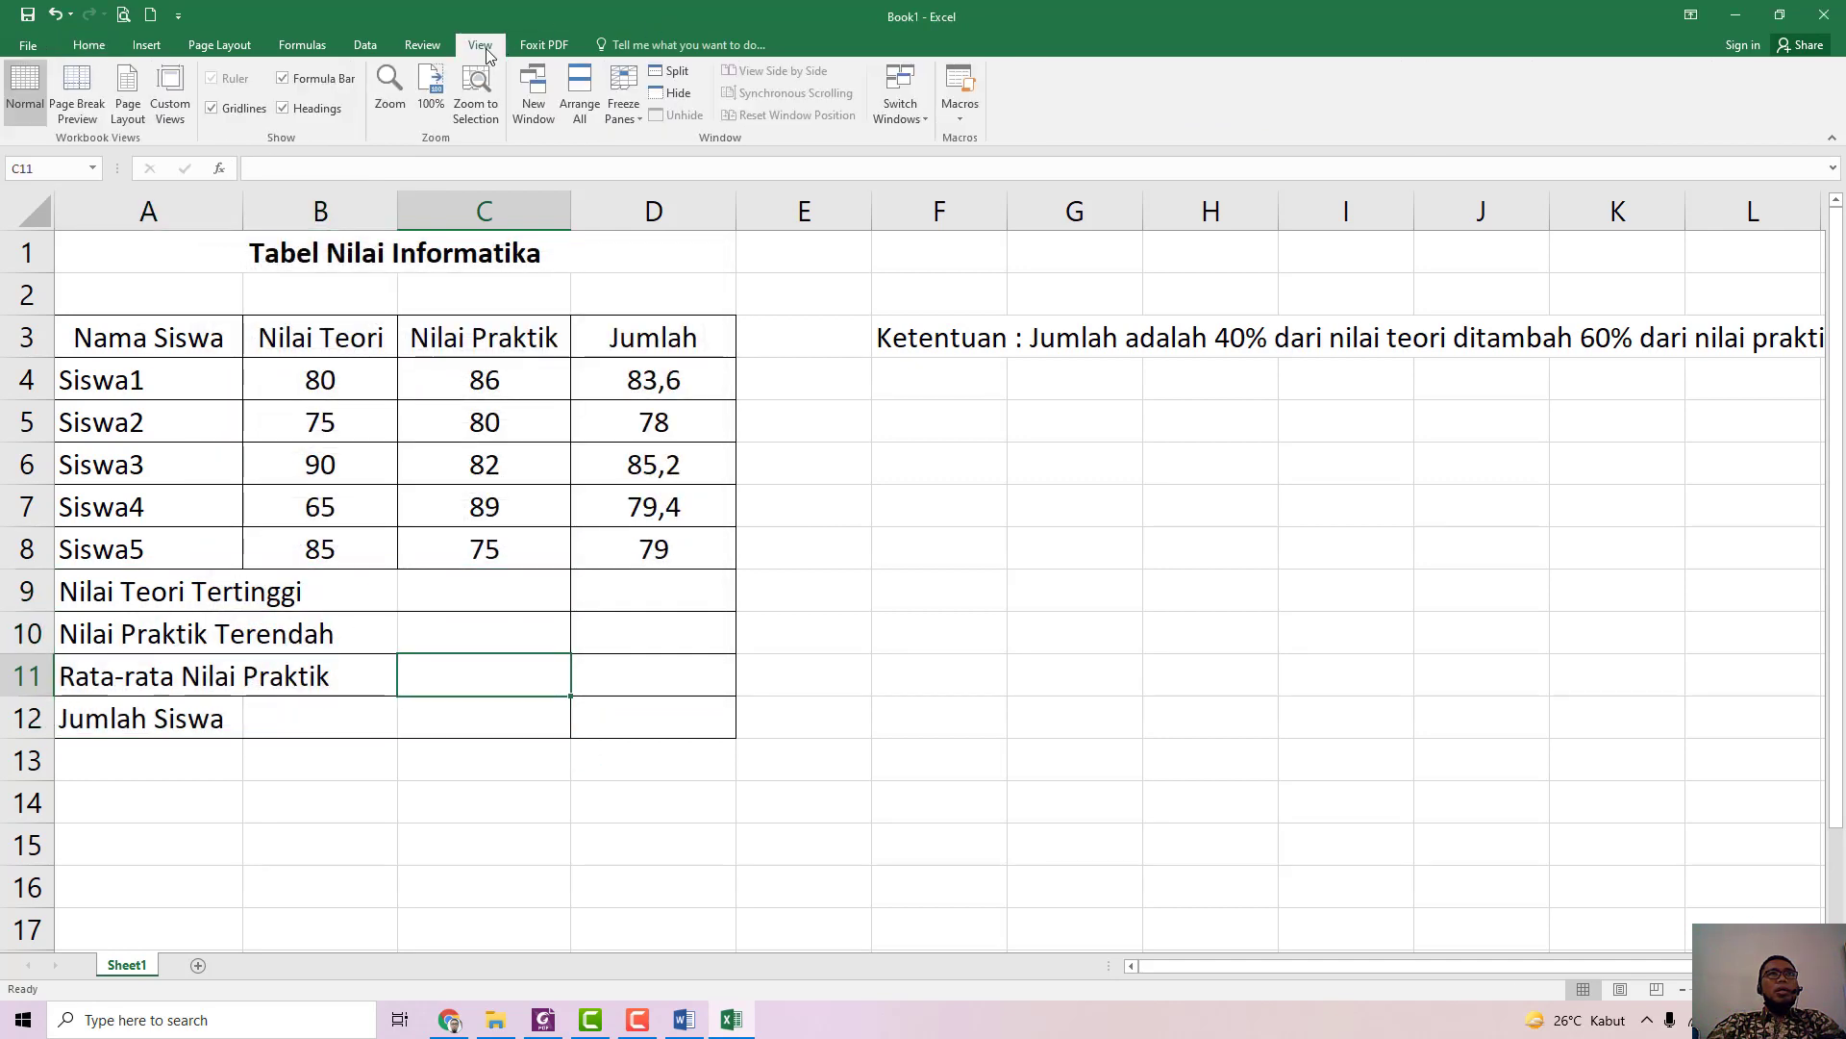
{"action": "left_click", "coordinate": [211, 109]}
{"action": "left_click", "coordinate": [288, 851]}
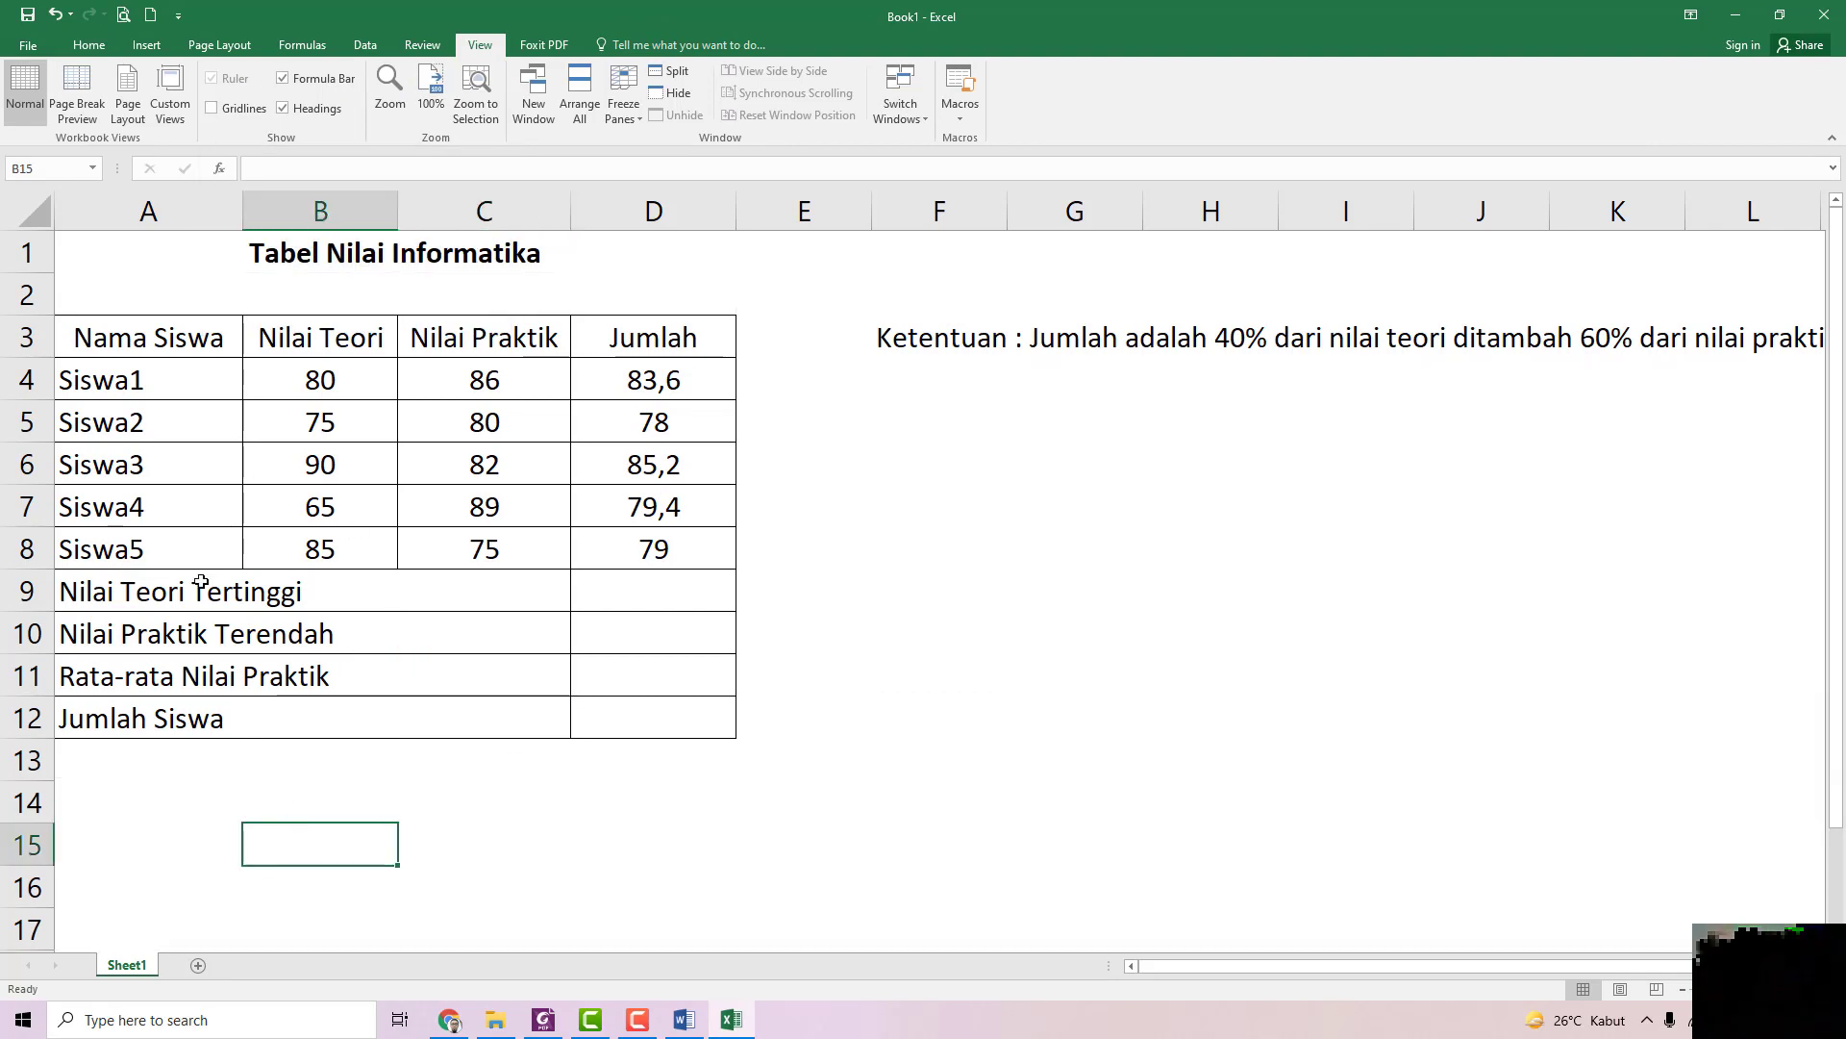
{"action": "left_click", "coordinate": [618, 588]}
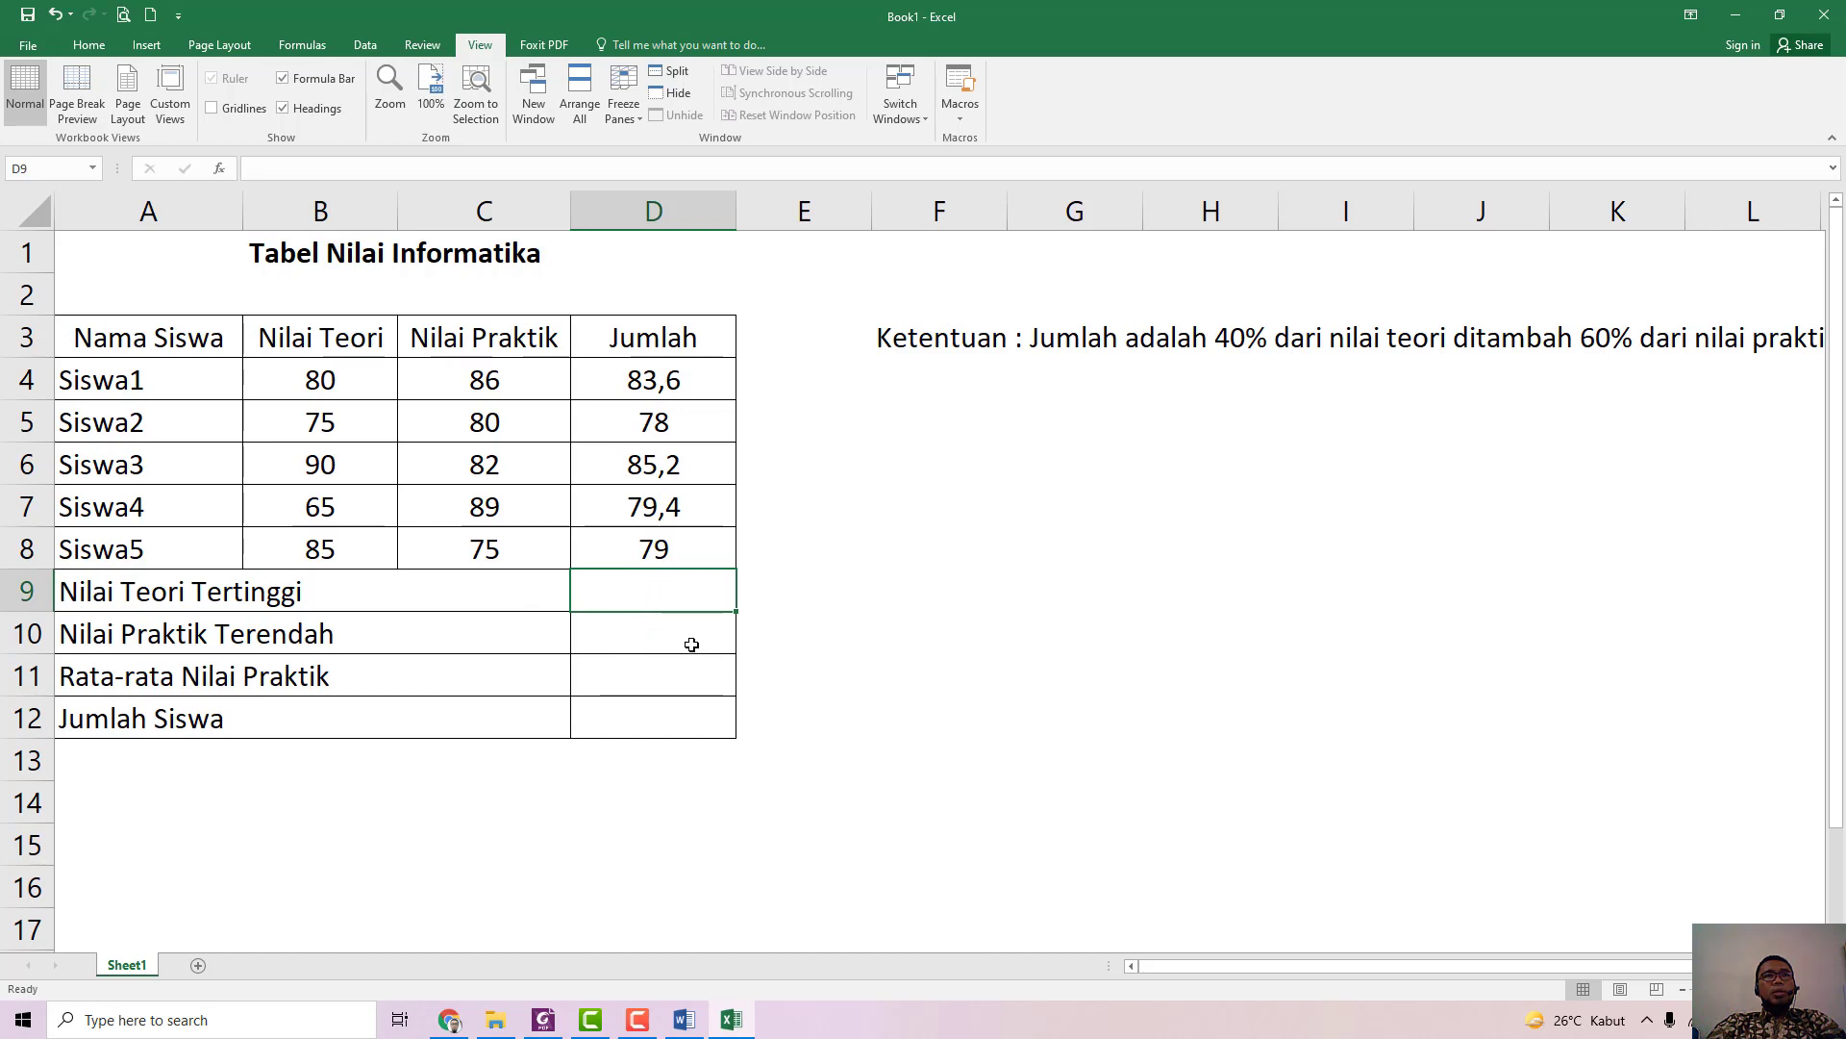
{"action": "left_click", "coordinate": [704, 644]}
{"action": "left_click", "coordinate": [692, 681]}
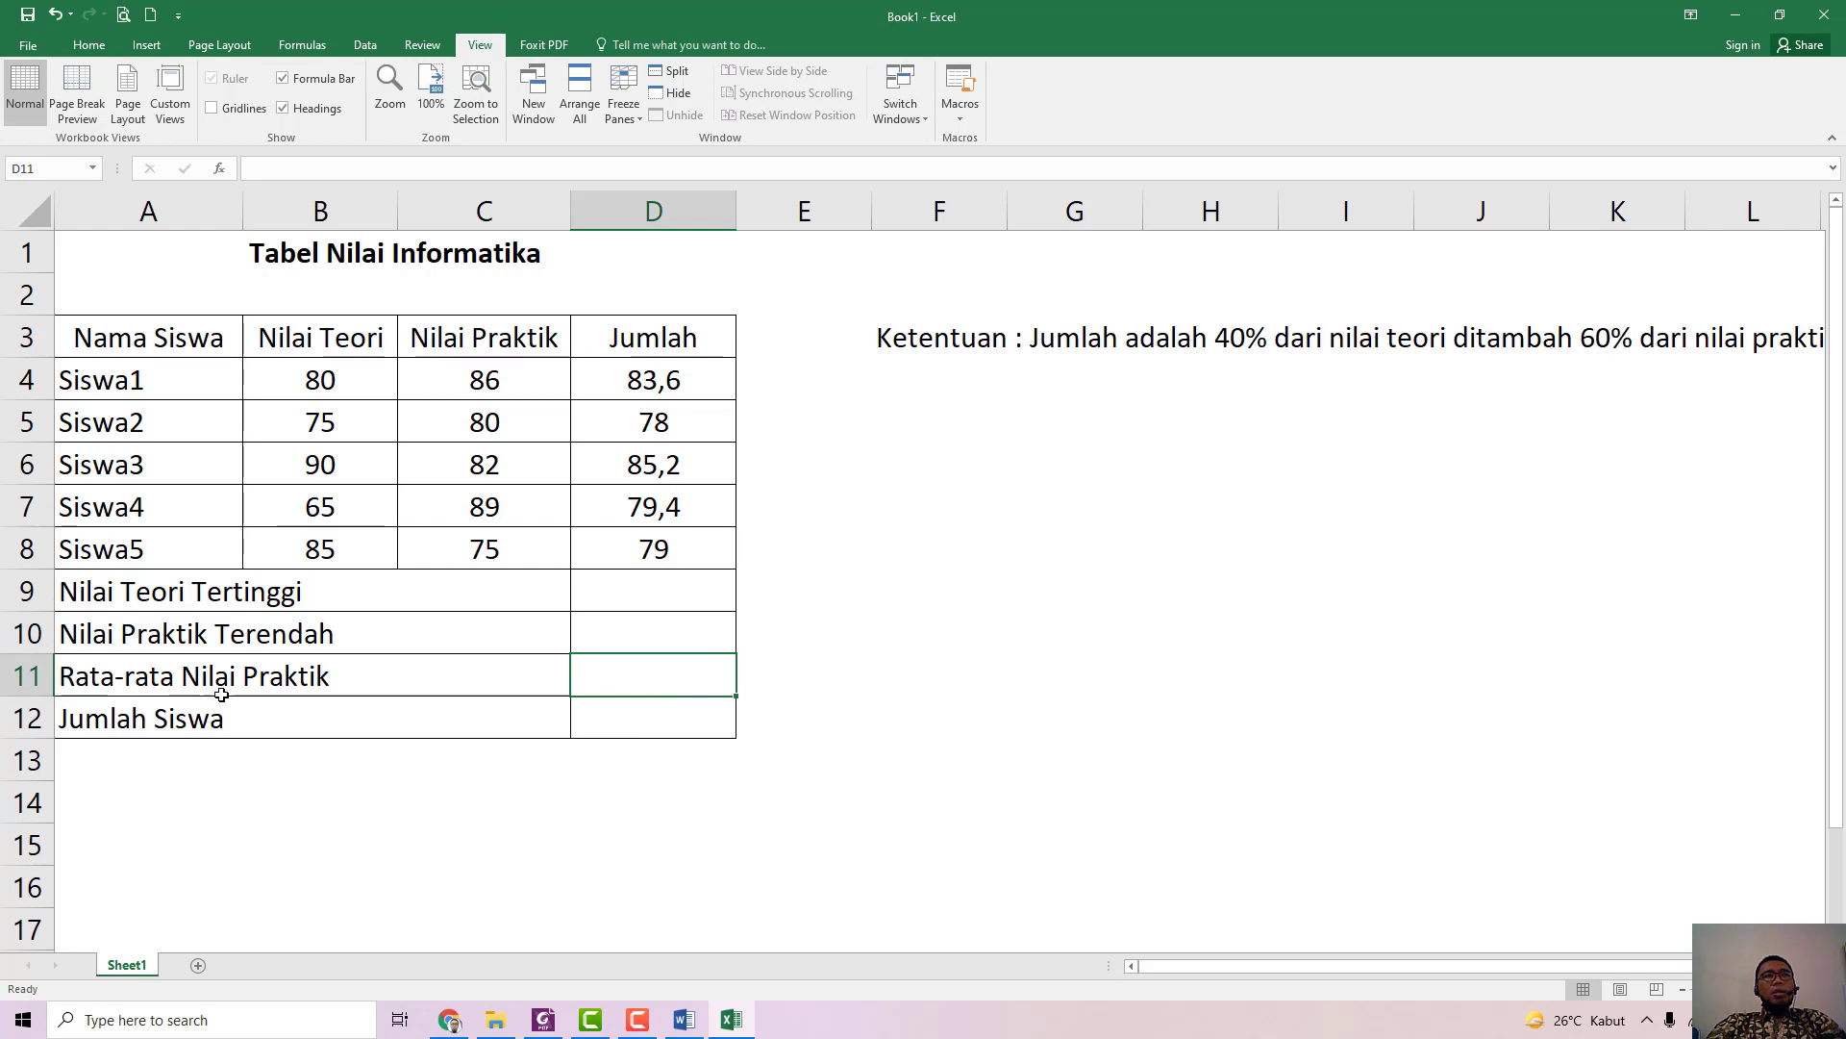
{"action": "left_click", "coordinate": [694, 721]}
Step: Write the formula =max(B4:B8) in cell D9 for the highest theory score
{"action": "left_click", "coordinate": [683, 604]}
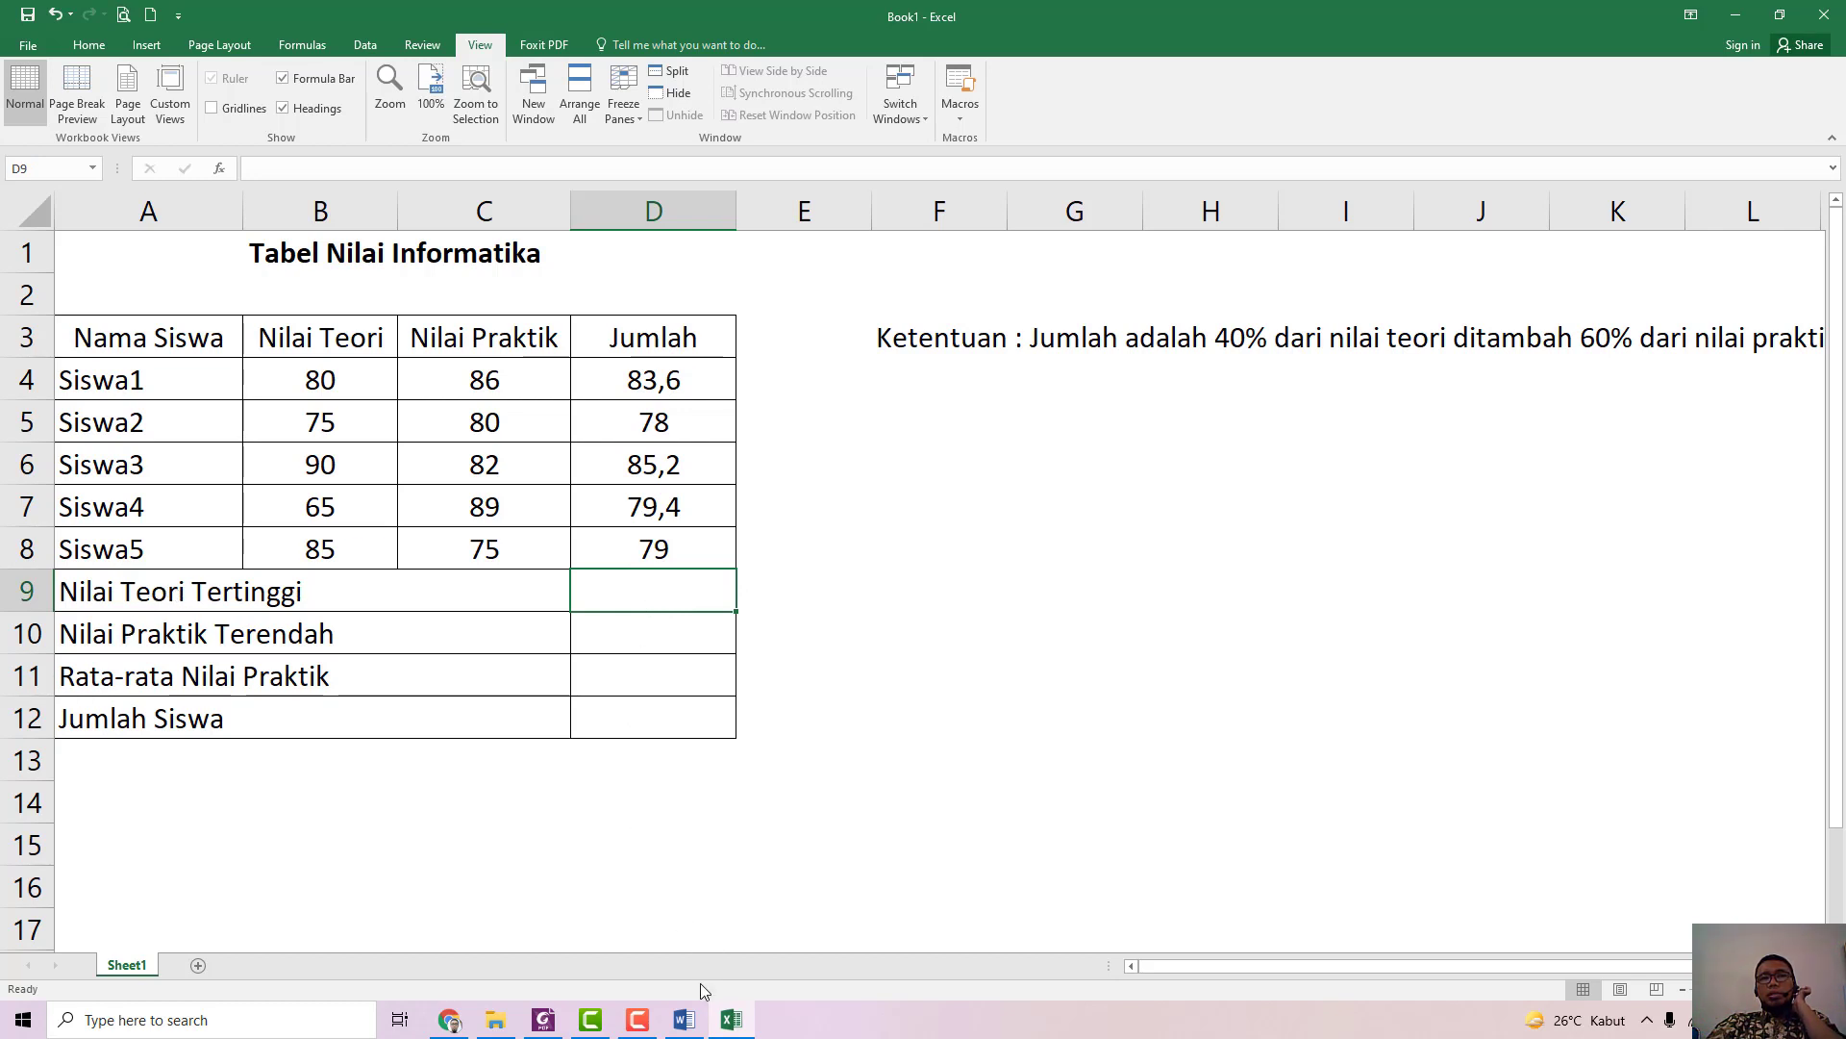
{"action": "type", "text": "="}
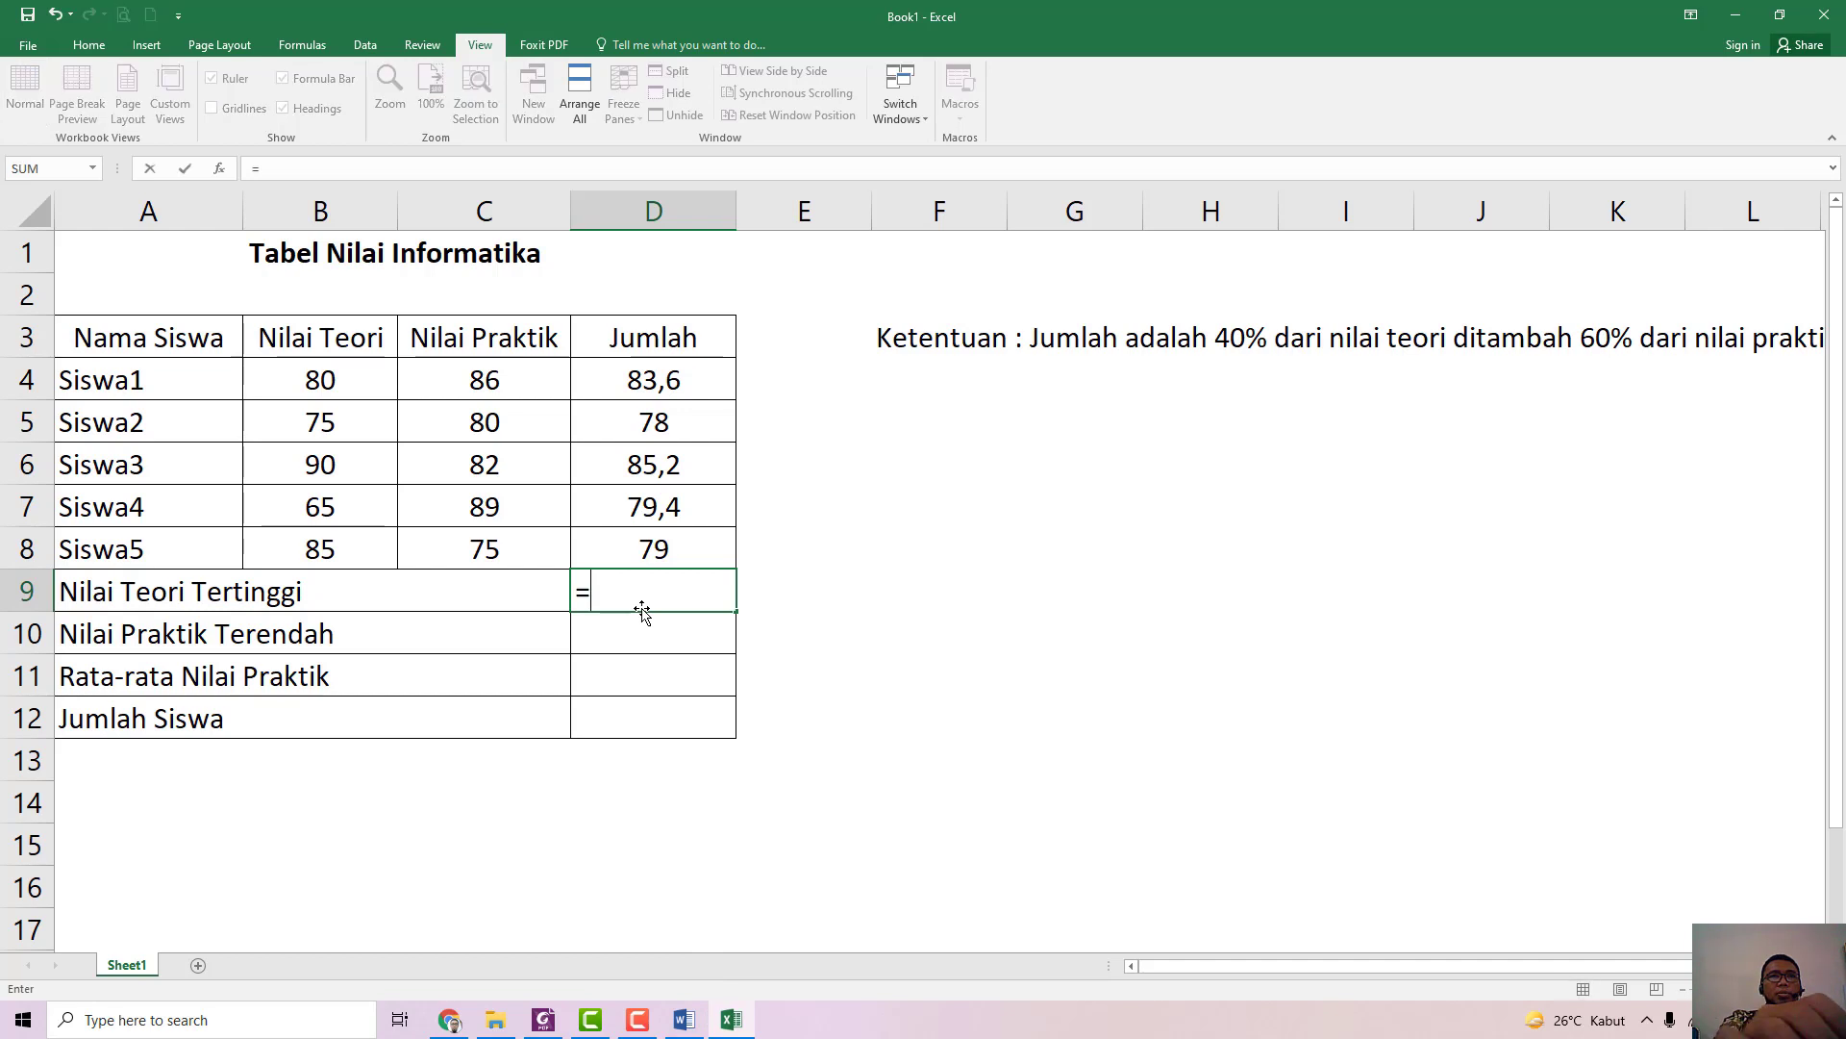
{"action": "type", "text": "ma"}
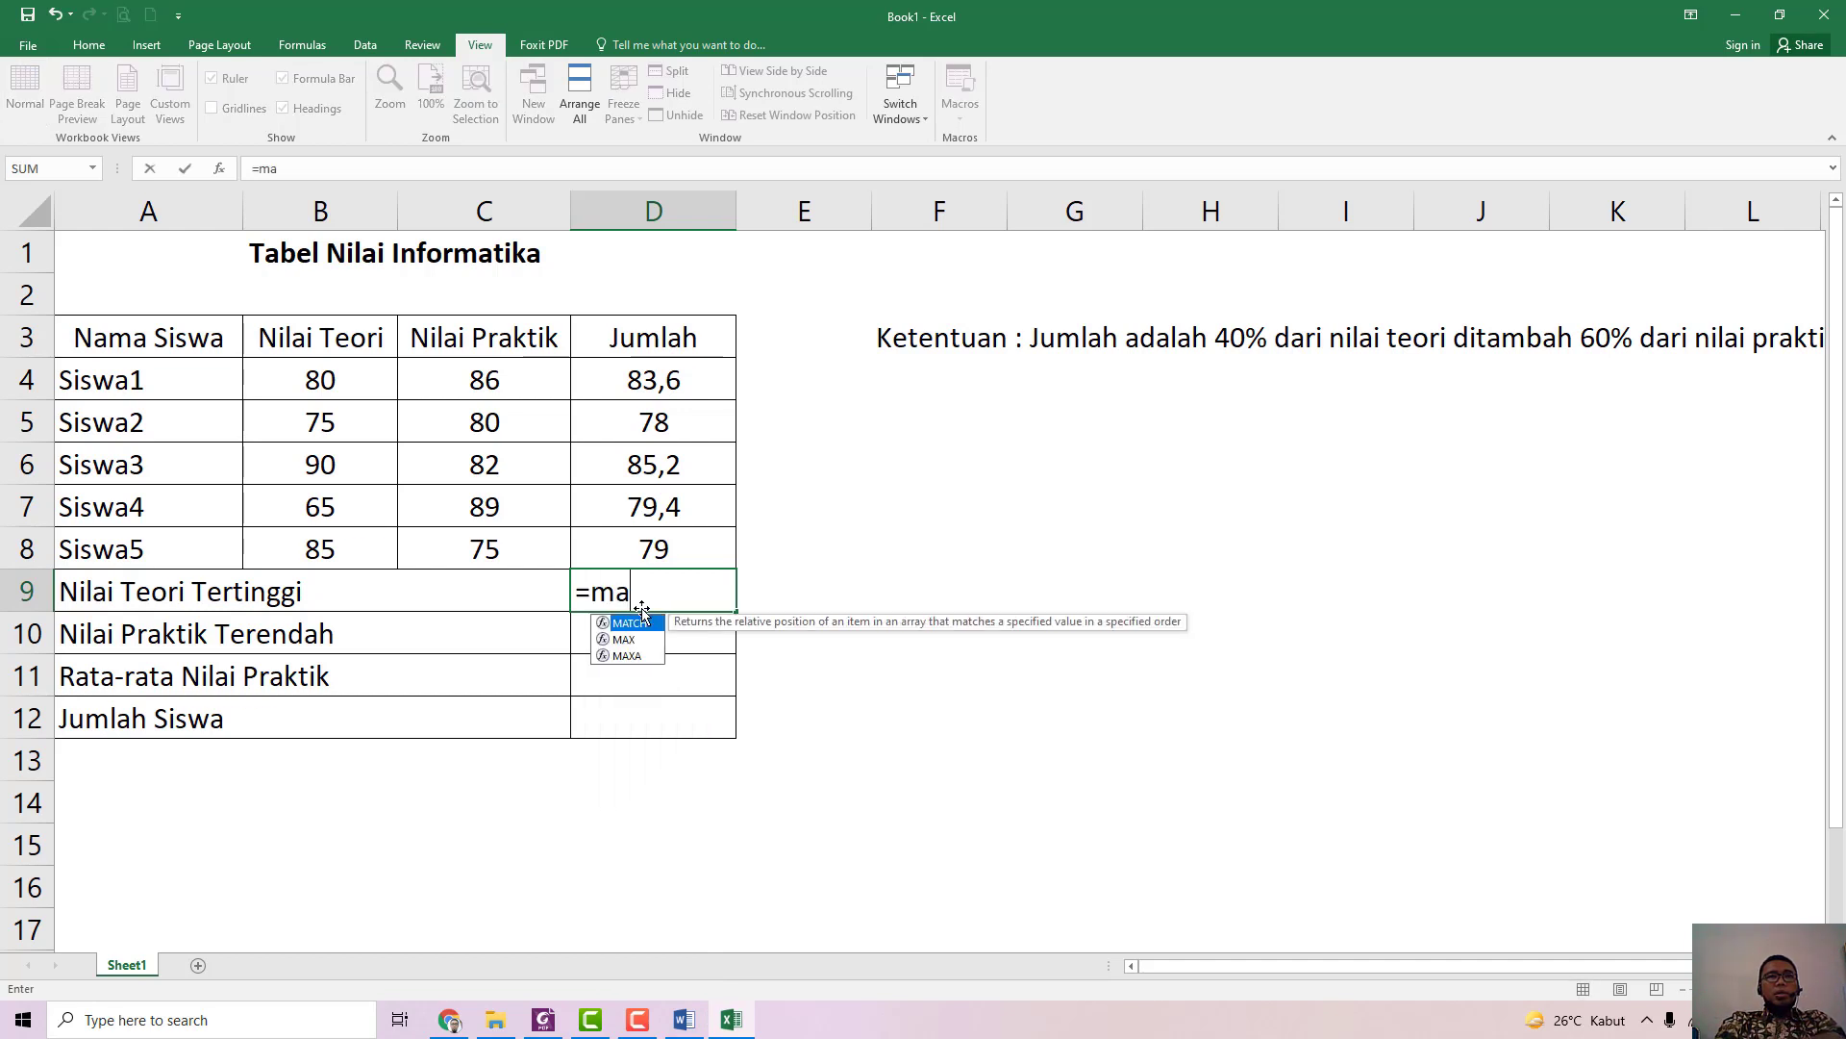
{"action": "type", "text": "x("}
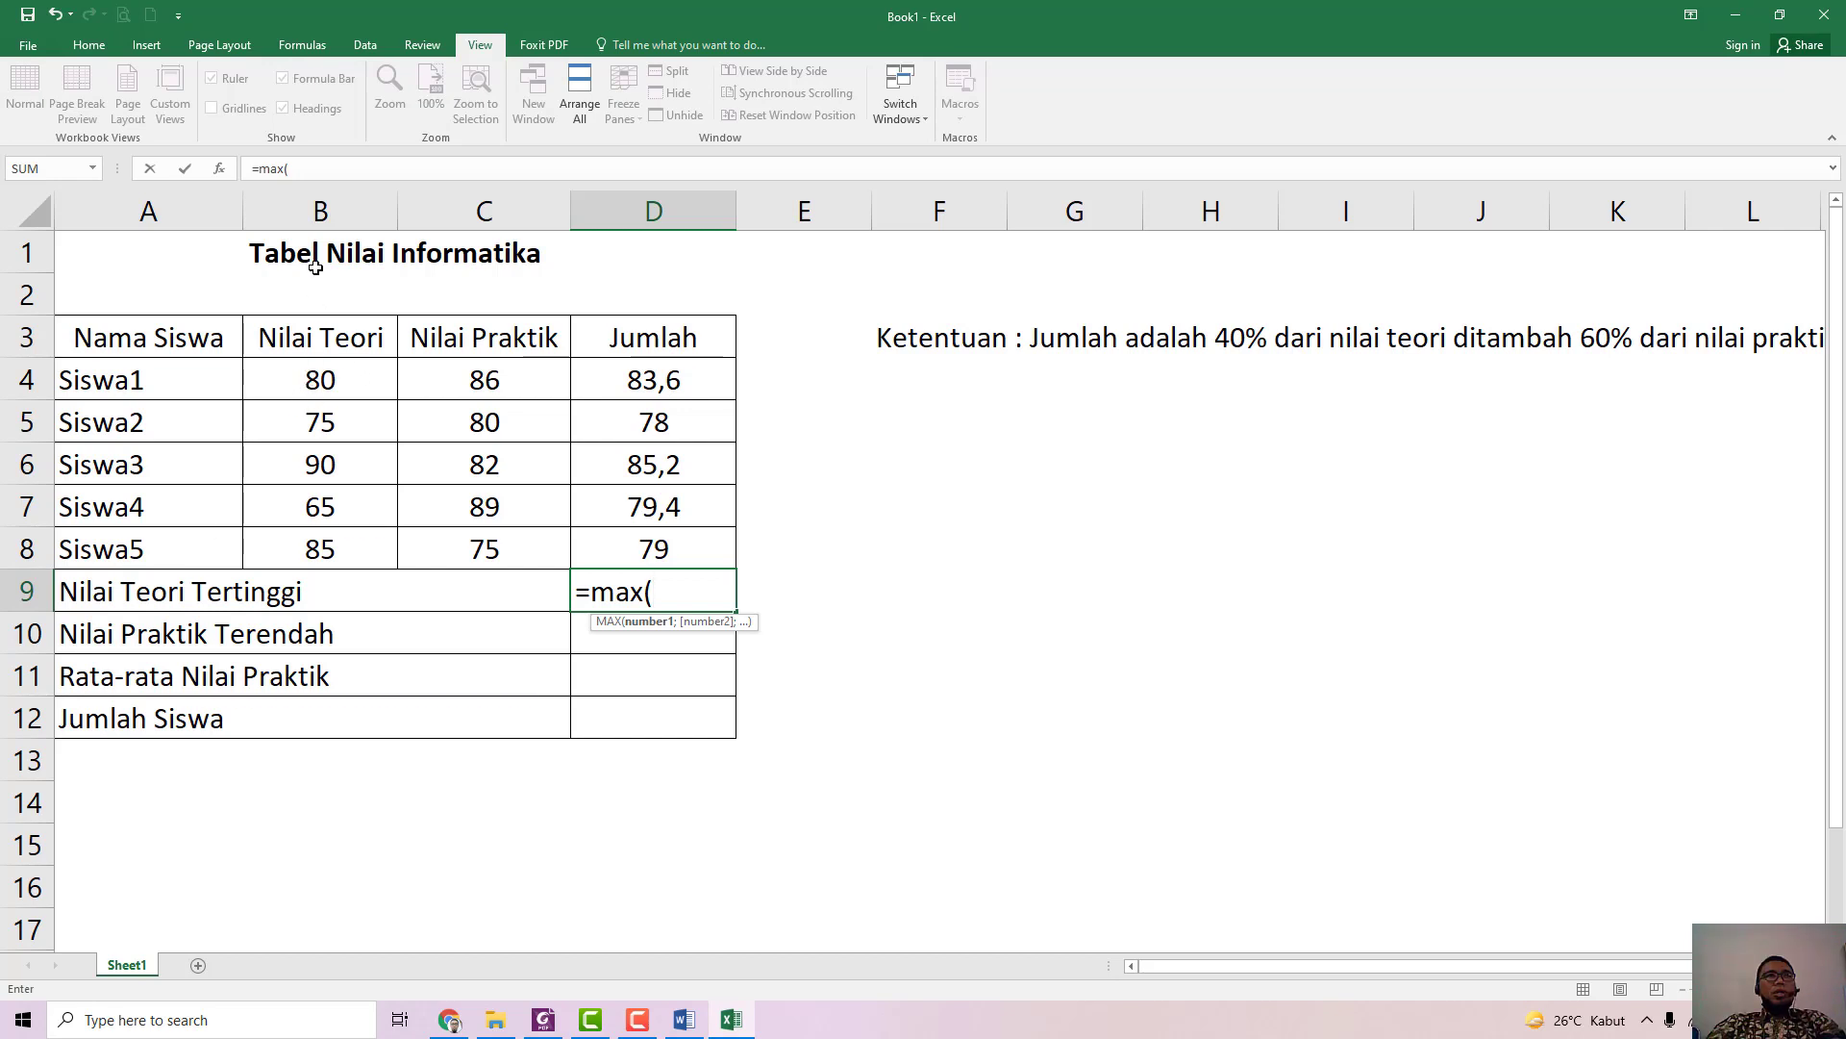
{"action": "left_click_drag", "start_coordinate": [300, 380], "coordinate": [307, 552]}
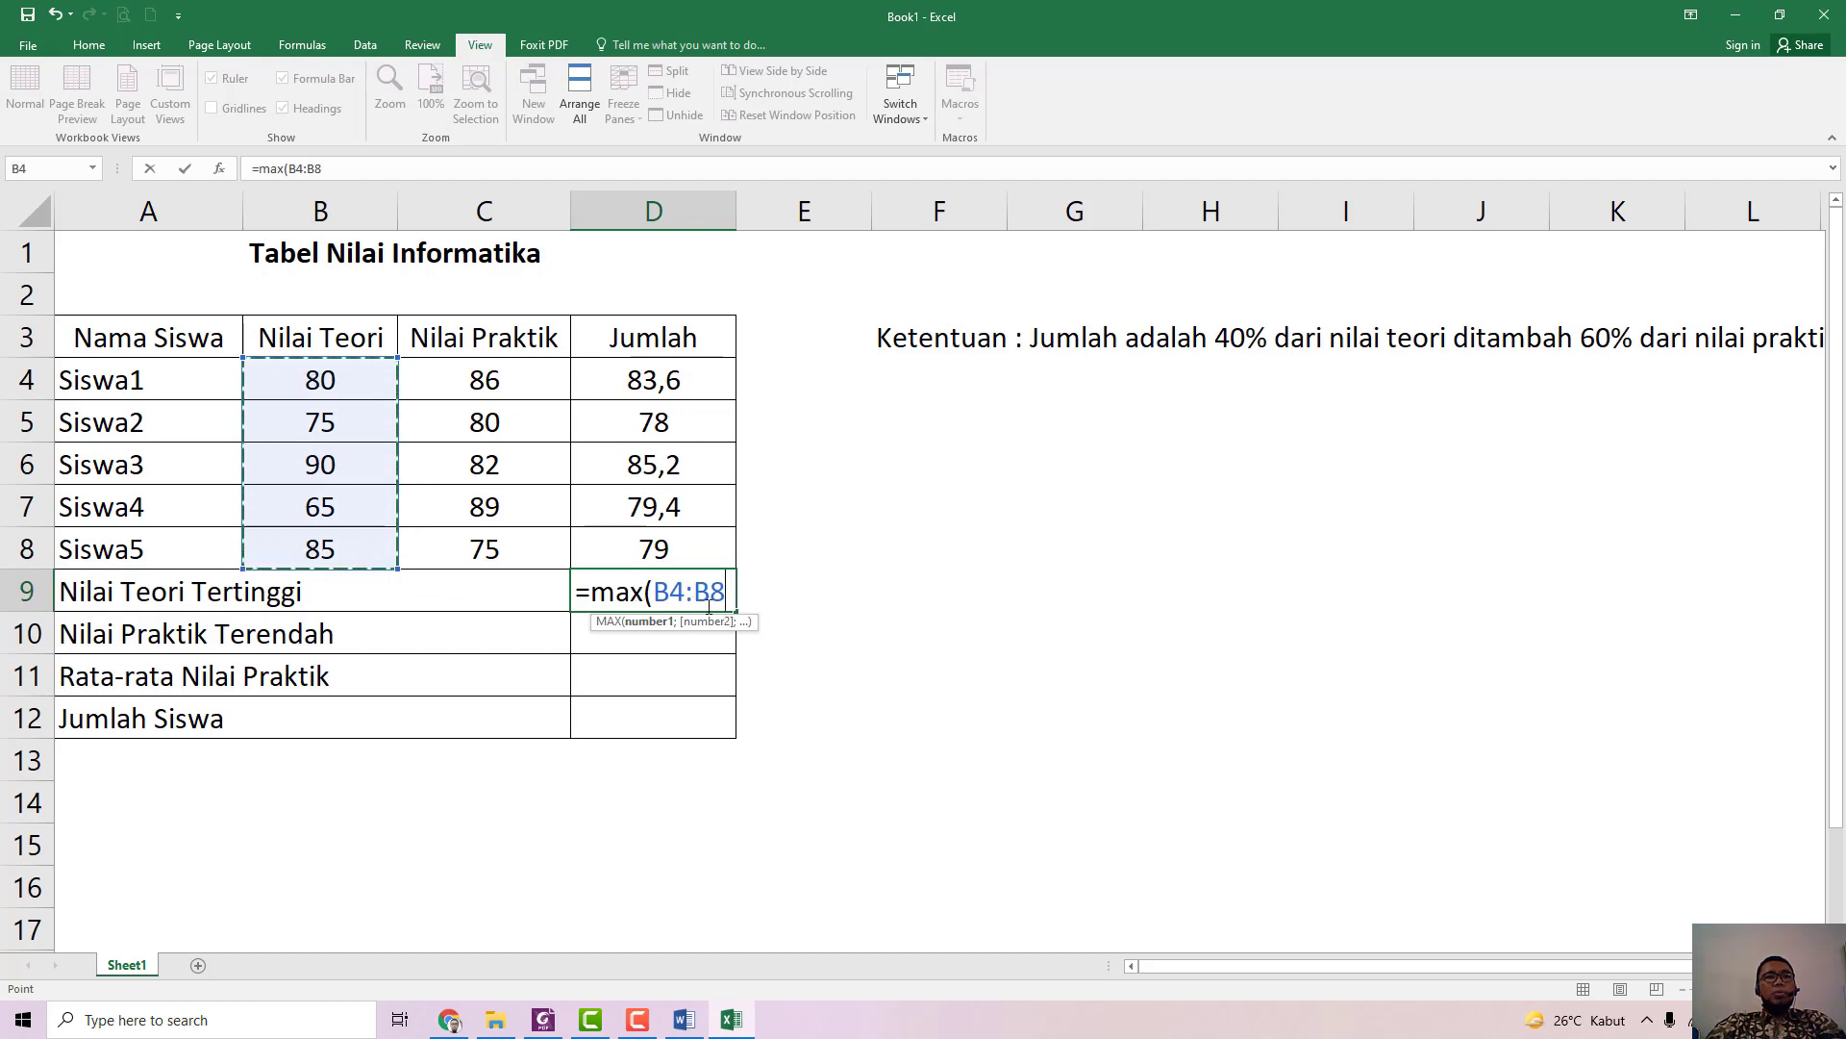
{"action": "type", "text": ")"}
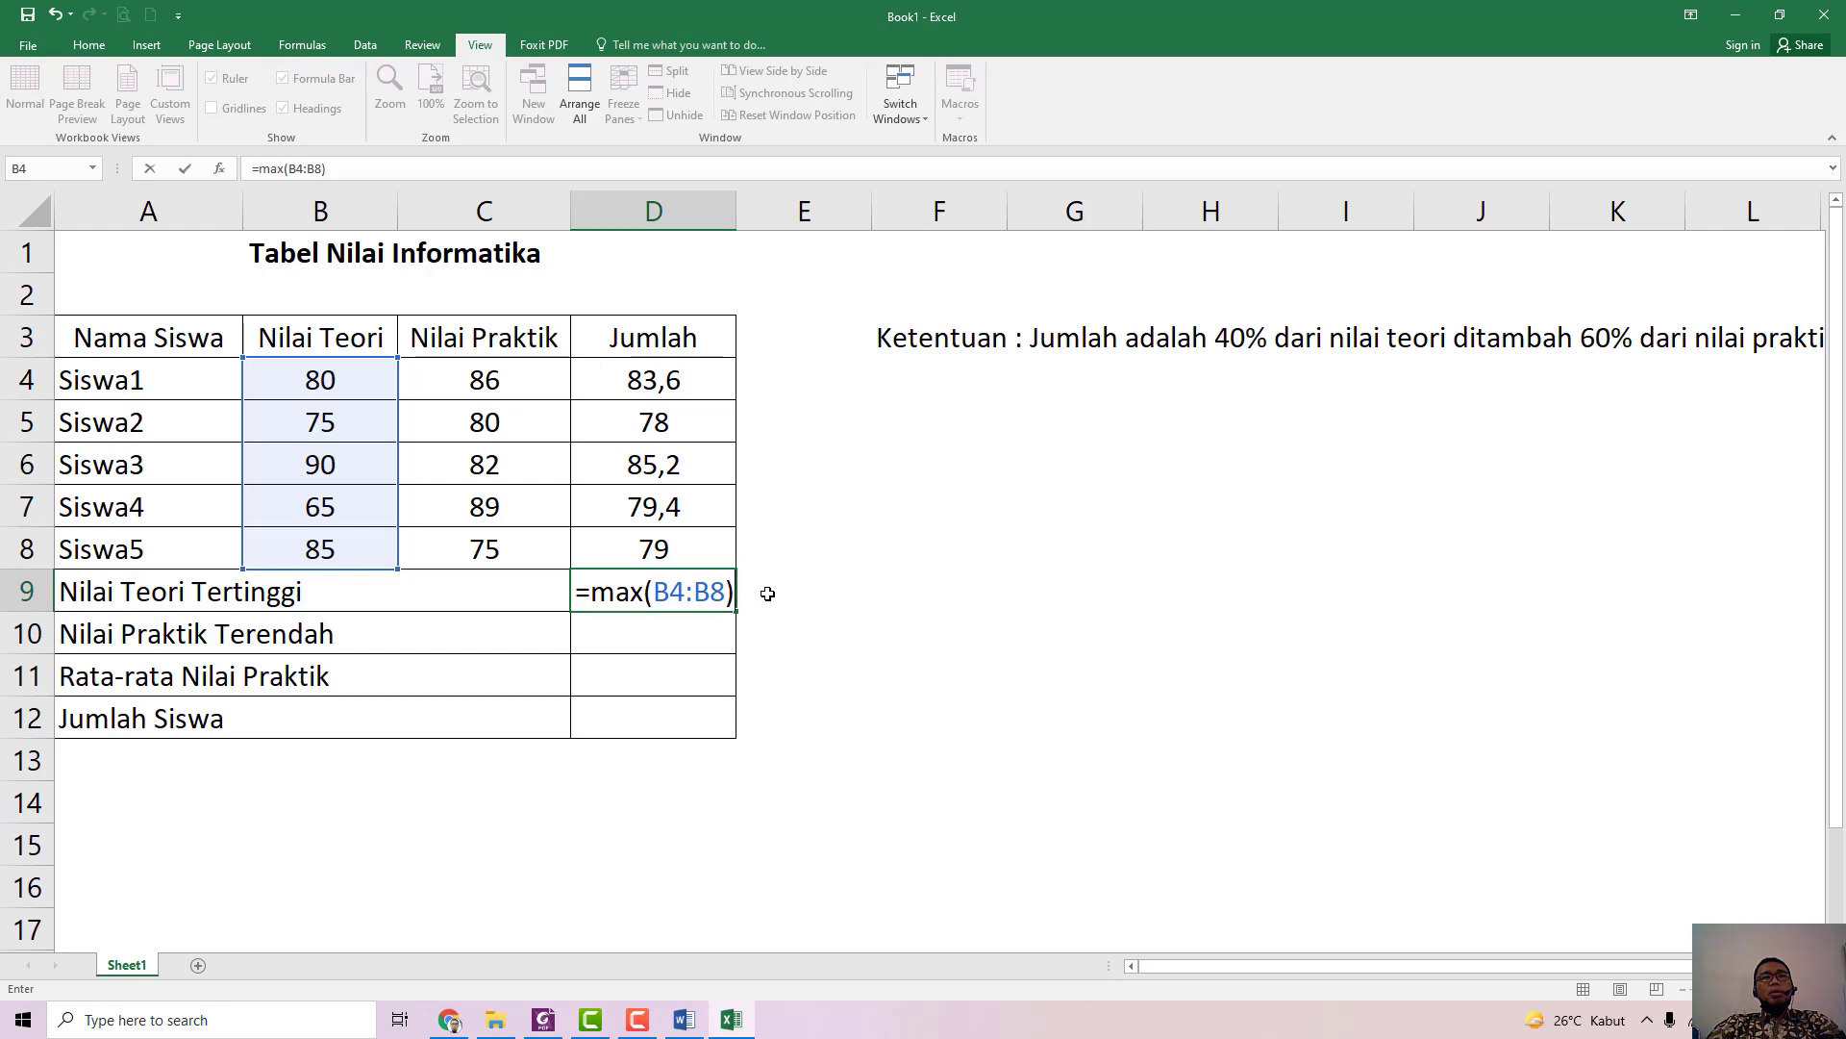
Step: Replace the range colon in the D9 MAX formula with a semicolon and change it back to =max(B4:B8)
{"action": "left_click", "coordinate": [691, 592]}
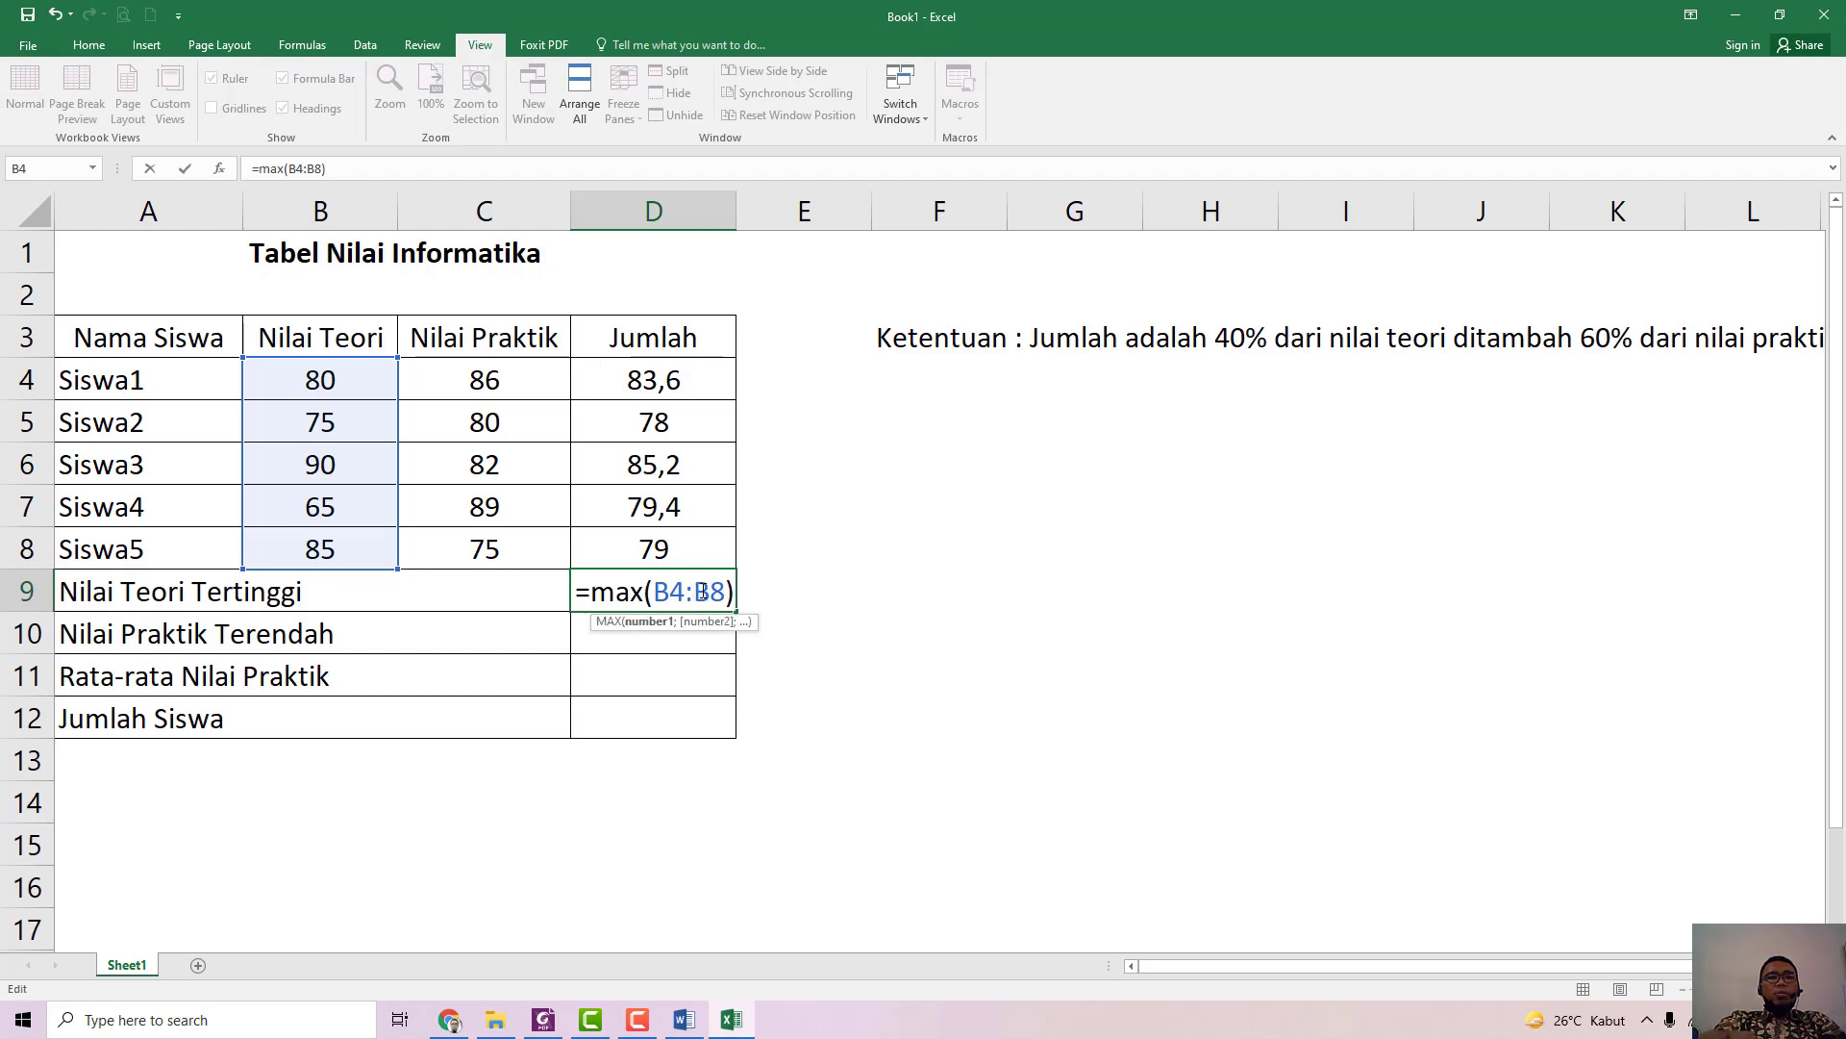
{"action": "key", "text": "BackSpace"}
{"action": "type", "text": ";"}
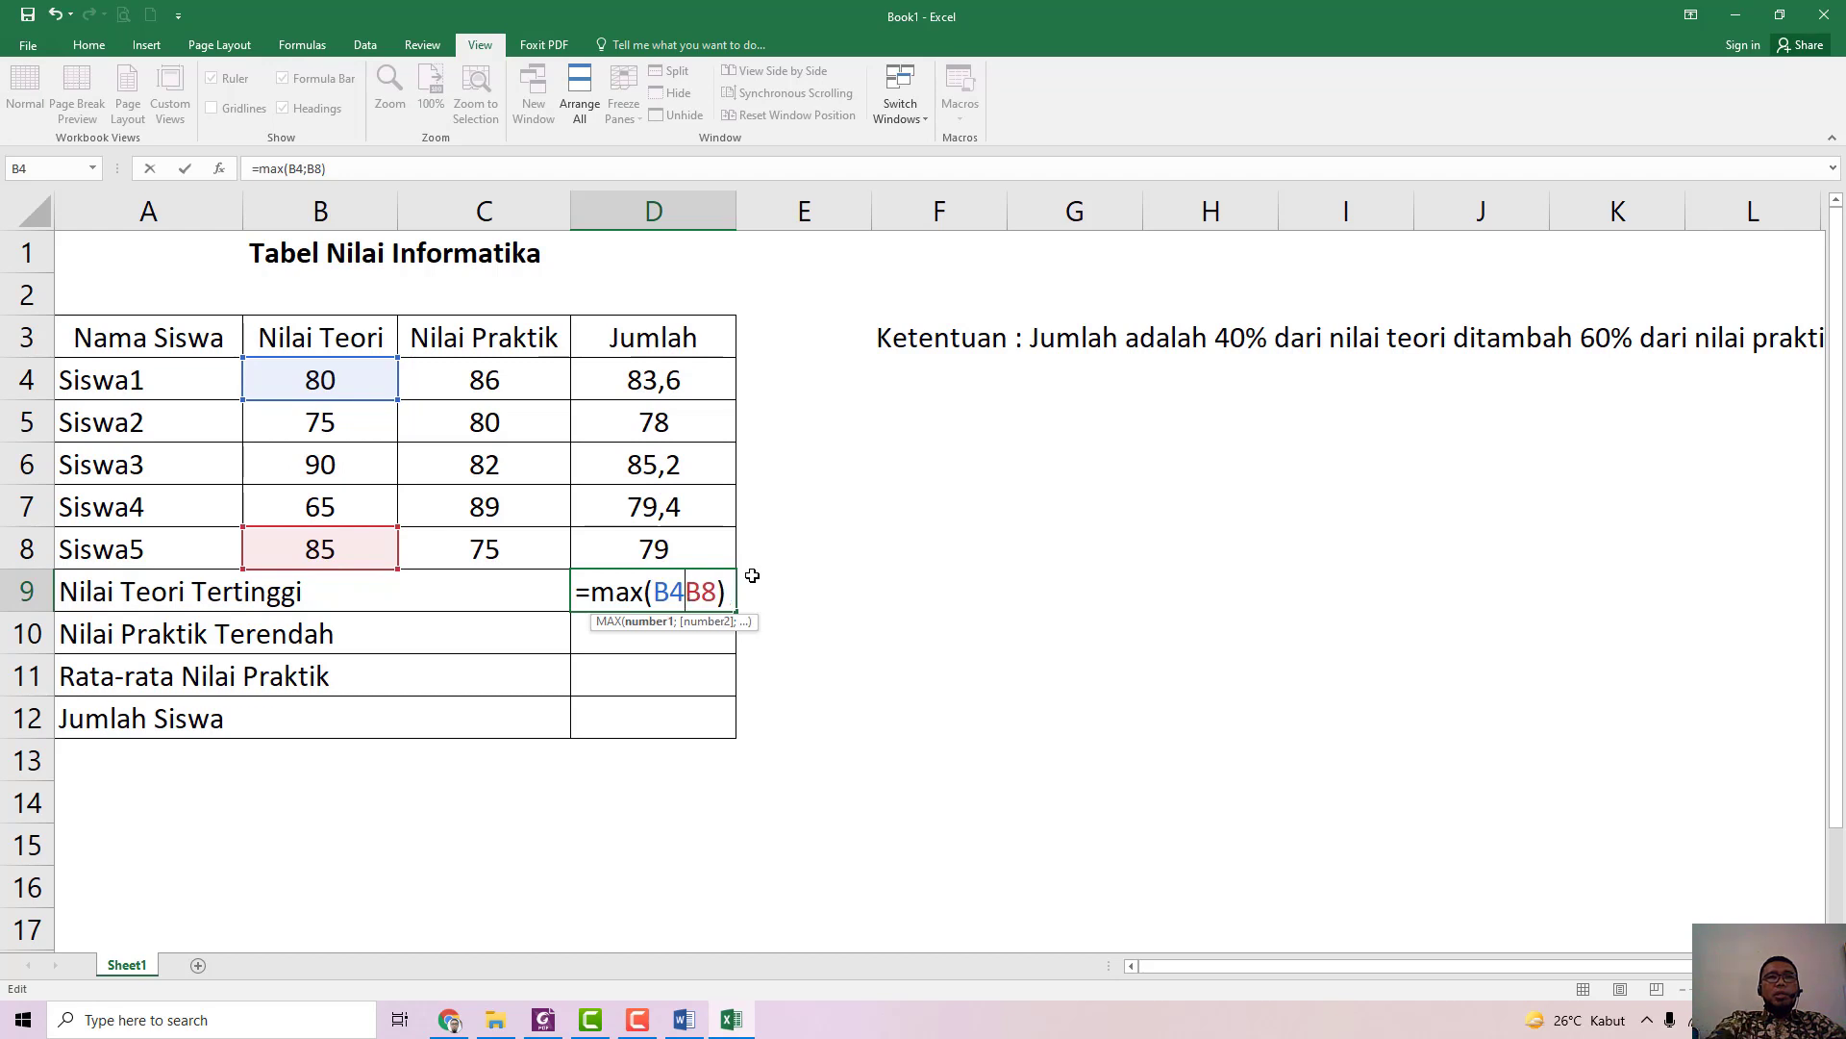
{"action": "key", "text": "BackSpace"}
{"action": "type", "text": ":"}
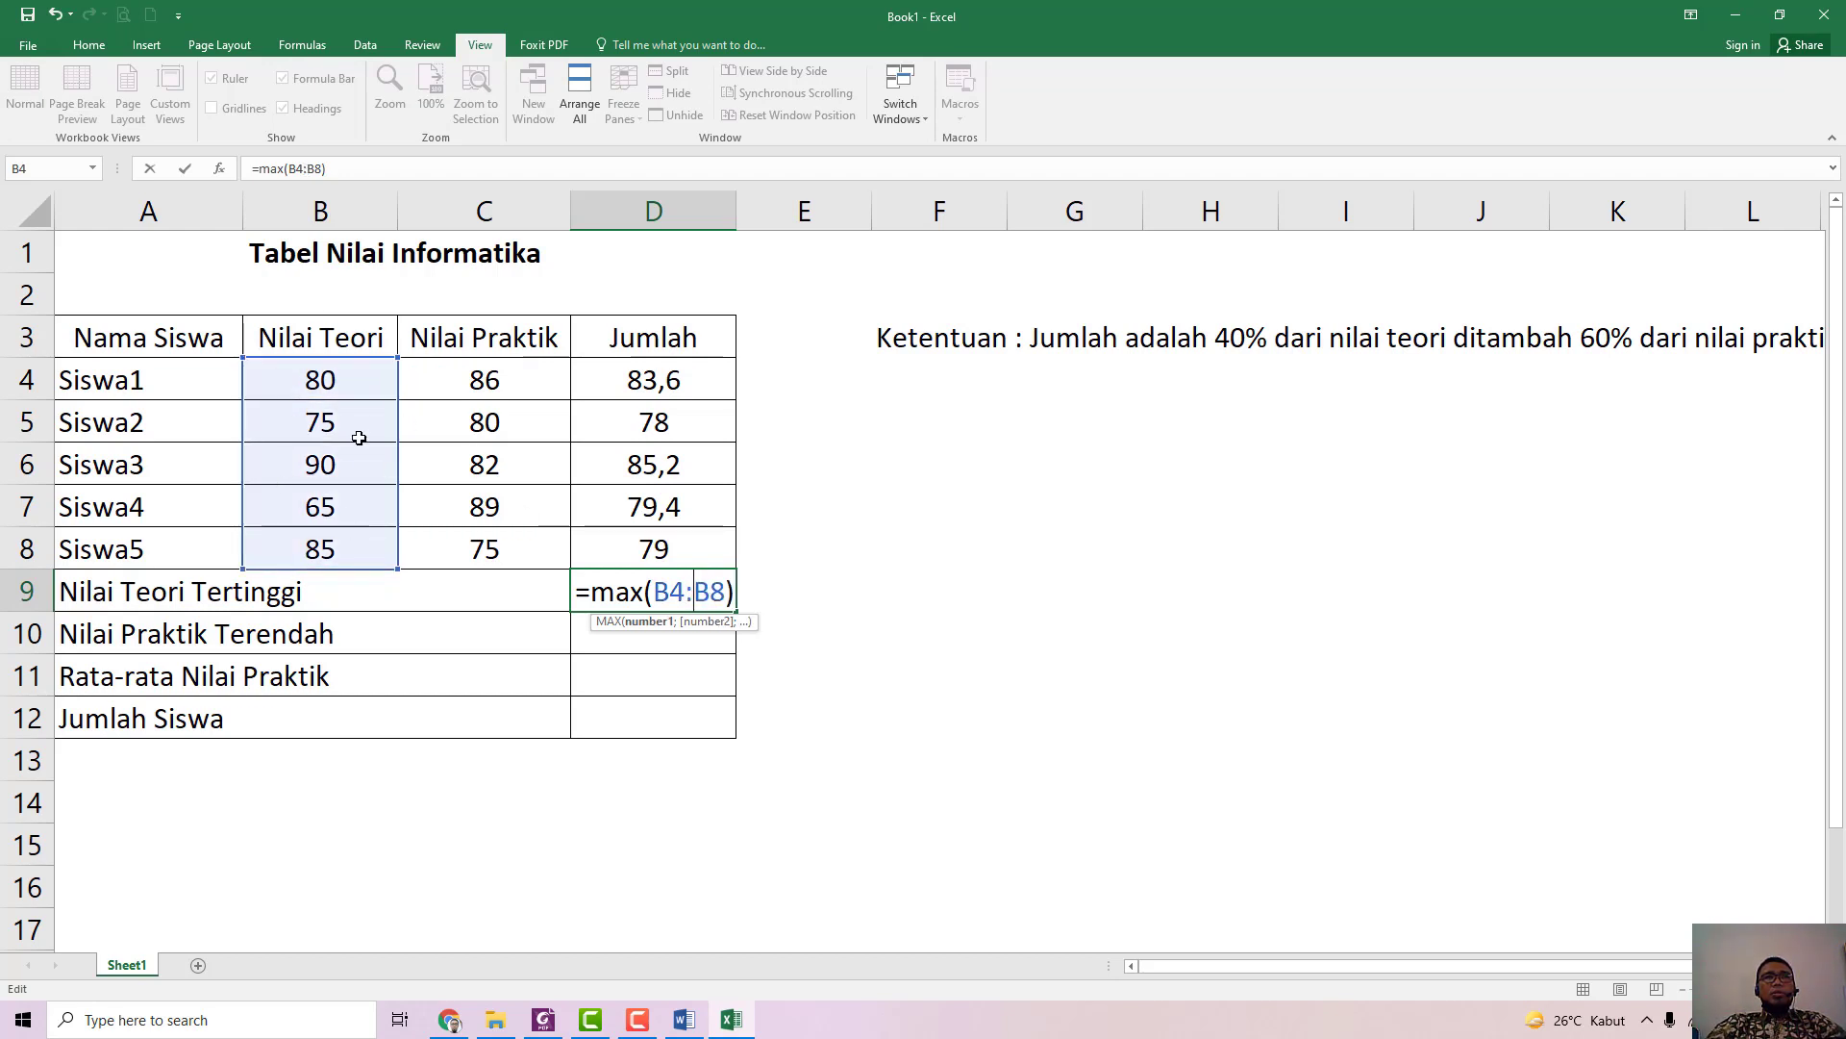
Step: Write the formula =min(C4:C8) in cell D10 for the lowest practical score
{"action": "left_click", "coordinate": [651, 630]}
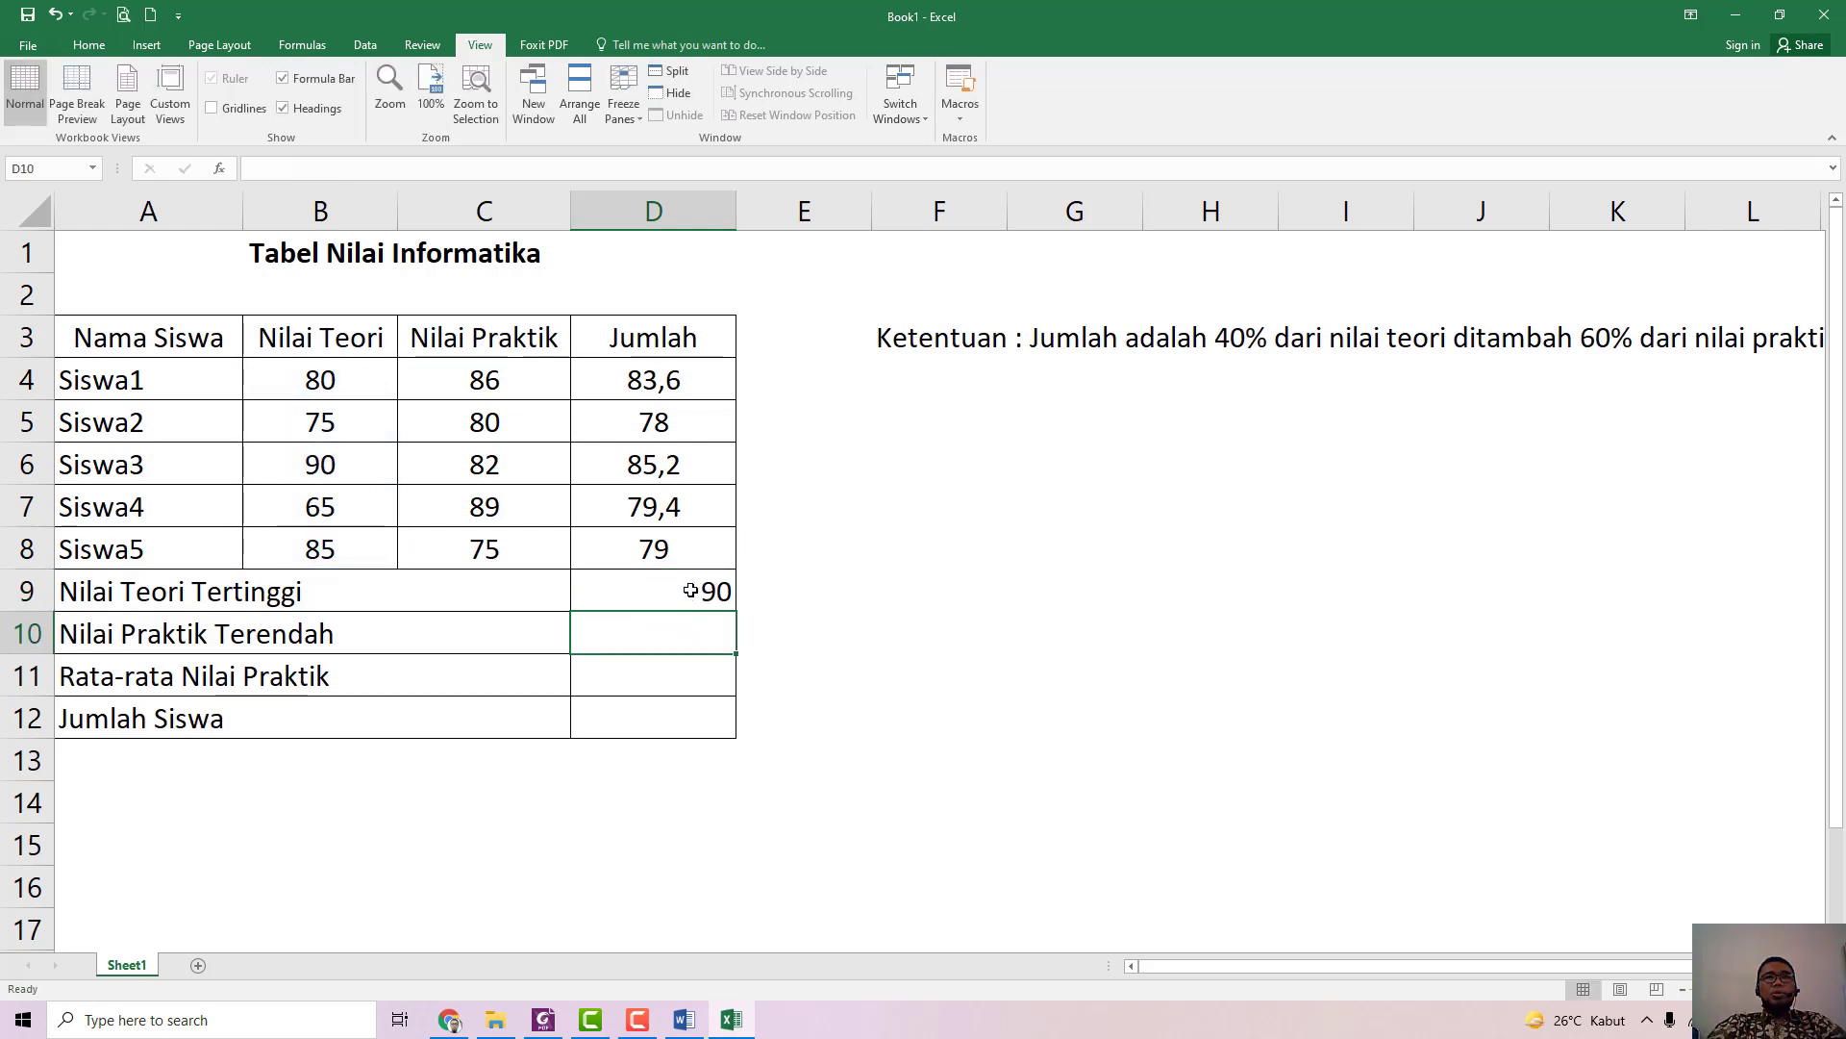
{"action": "double_click", "coordinate": [640, 629]}
{"action": "type", "text": "="}
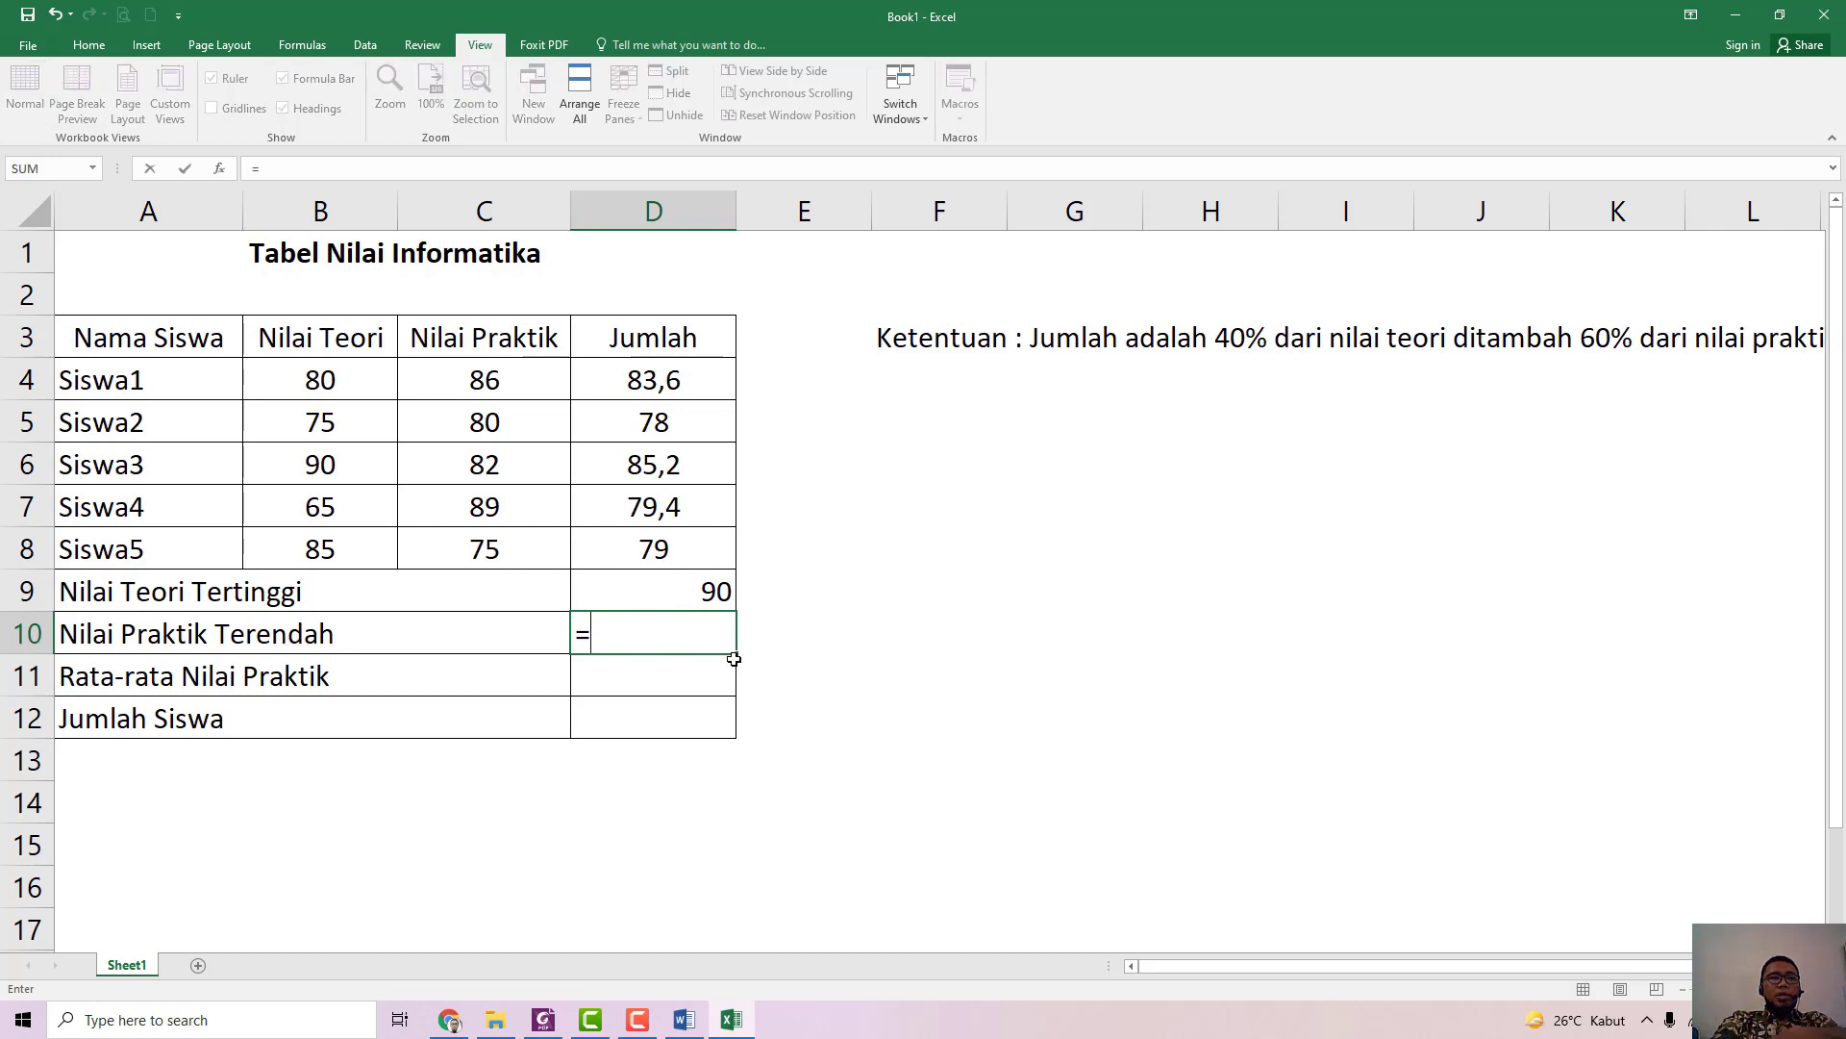
{"action": "type", "text": "min("}
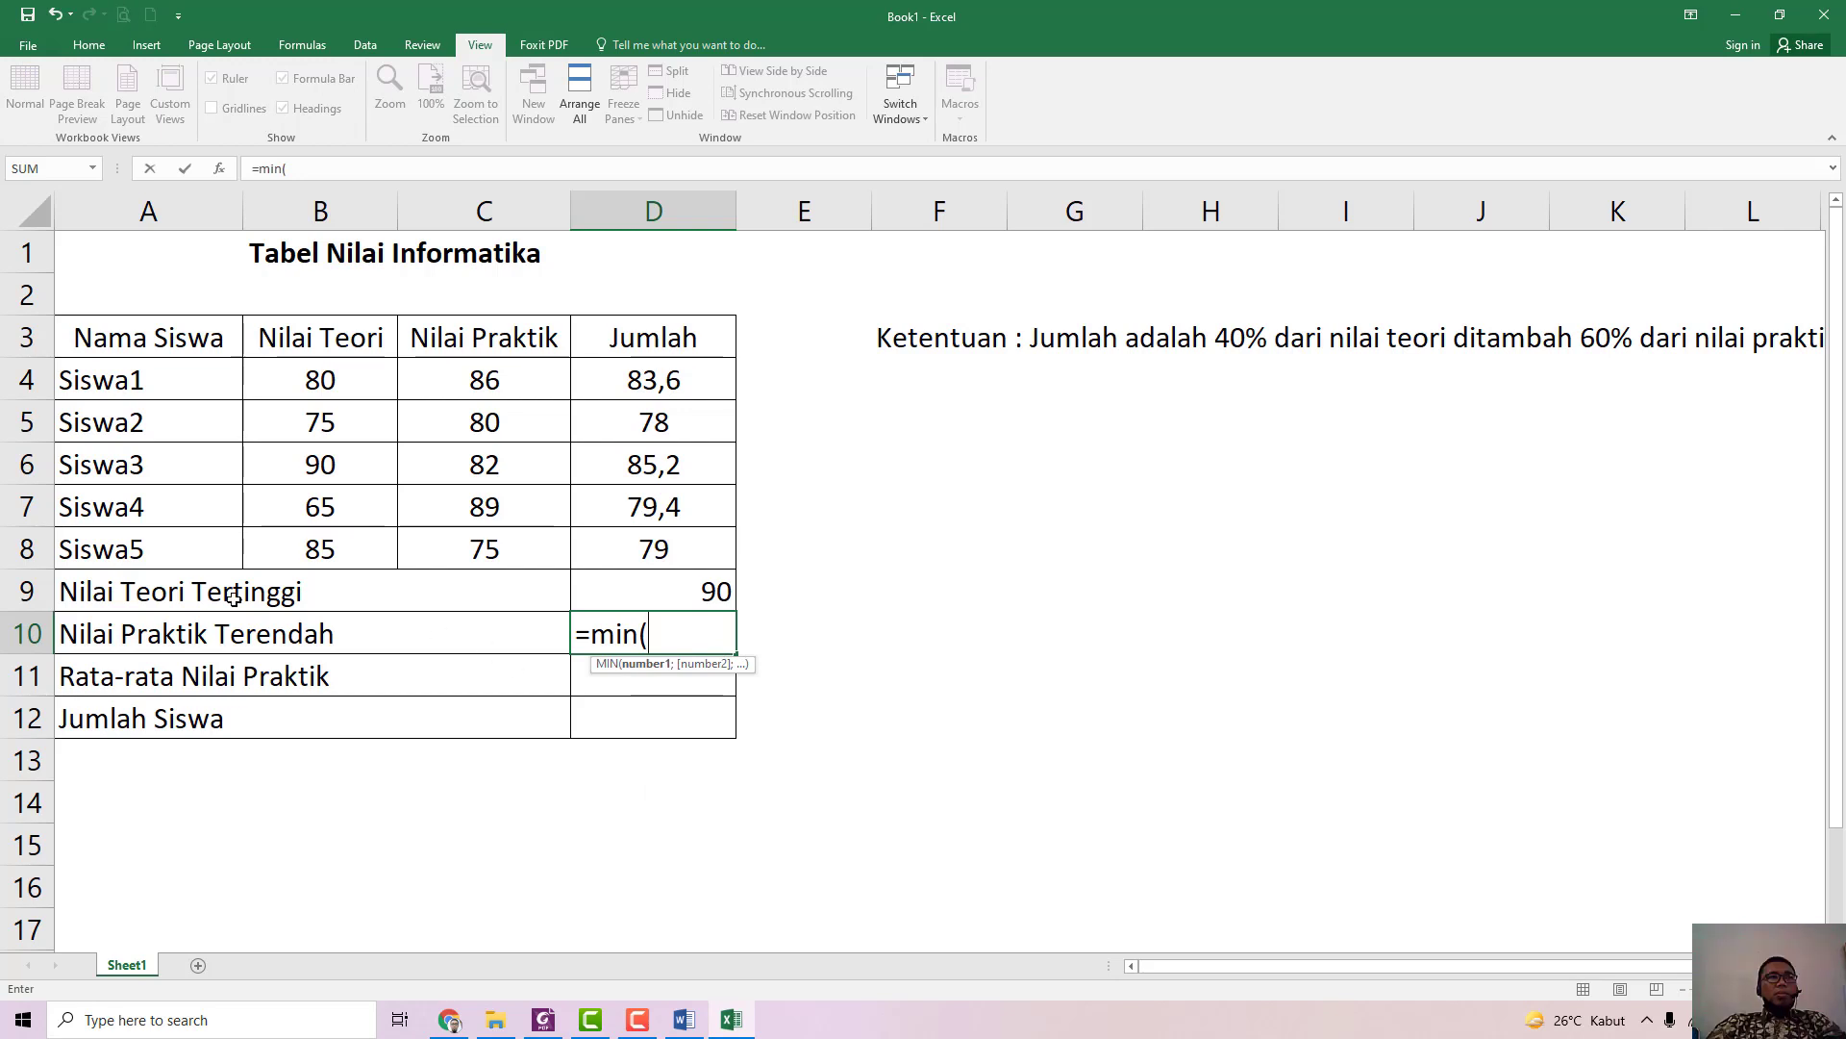
{"action": "left_click_drag", "start_coordinate": [479, 381], "coordinate": [478, 564]}
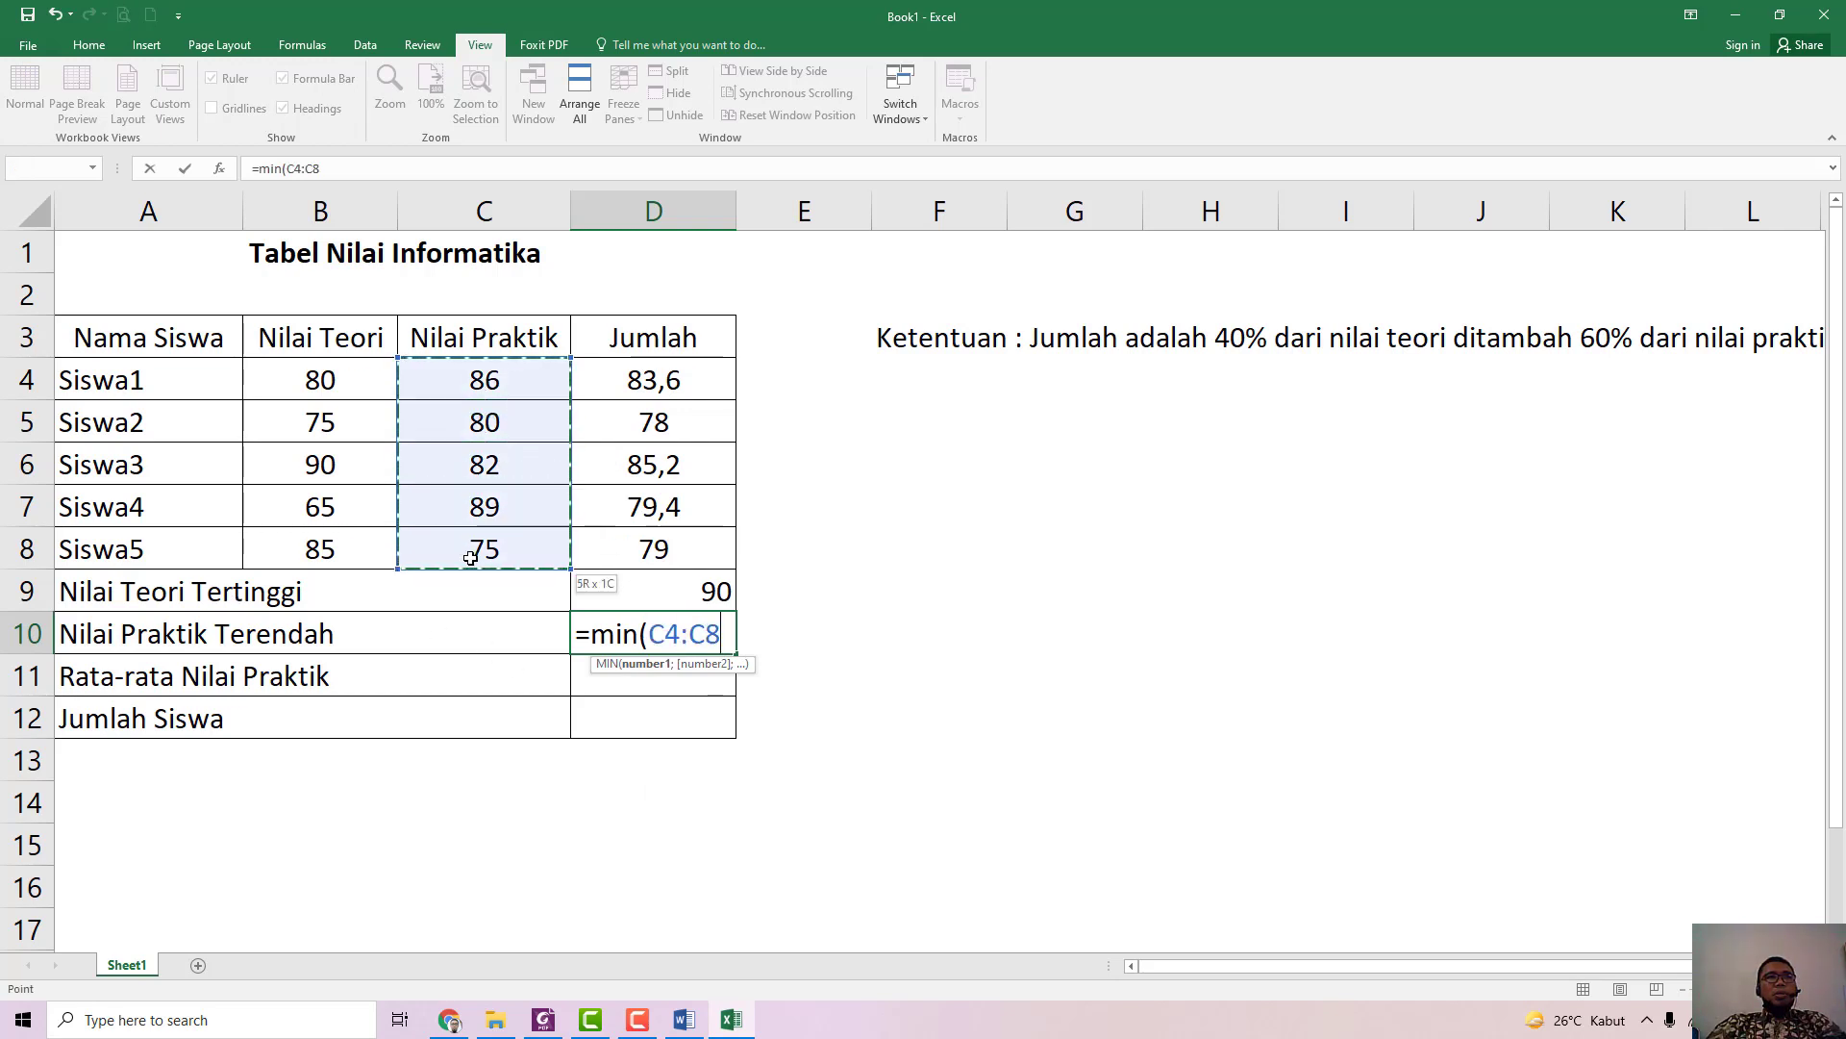
{"action": "type", "text": ")"}
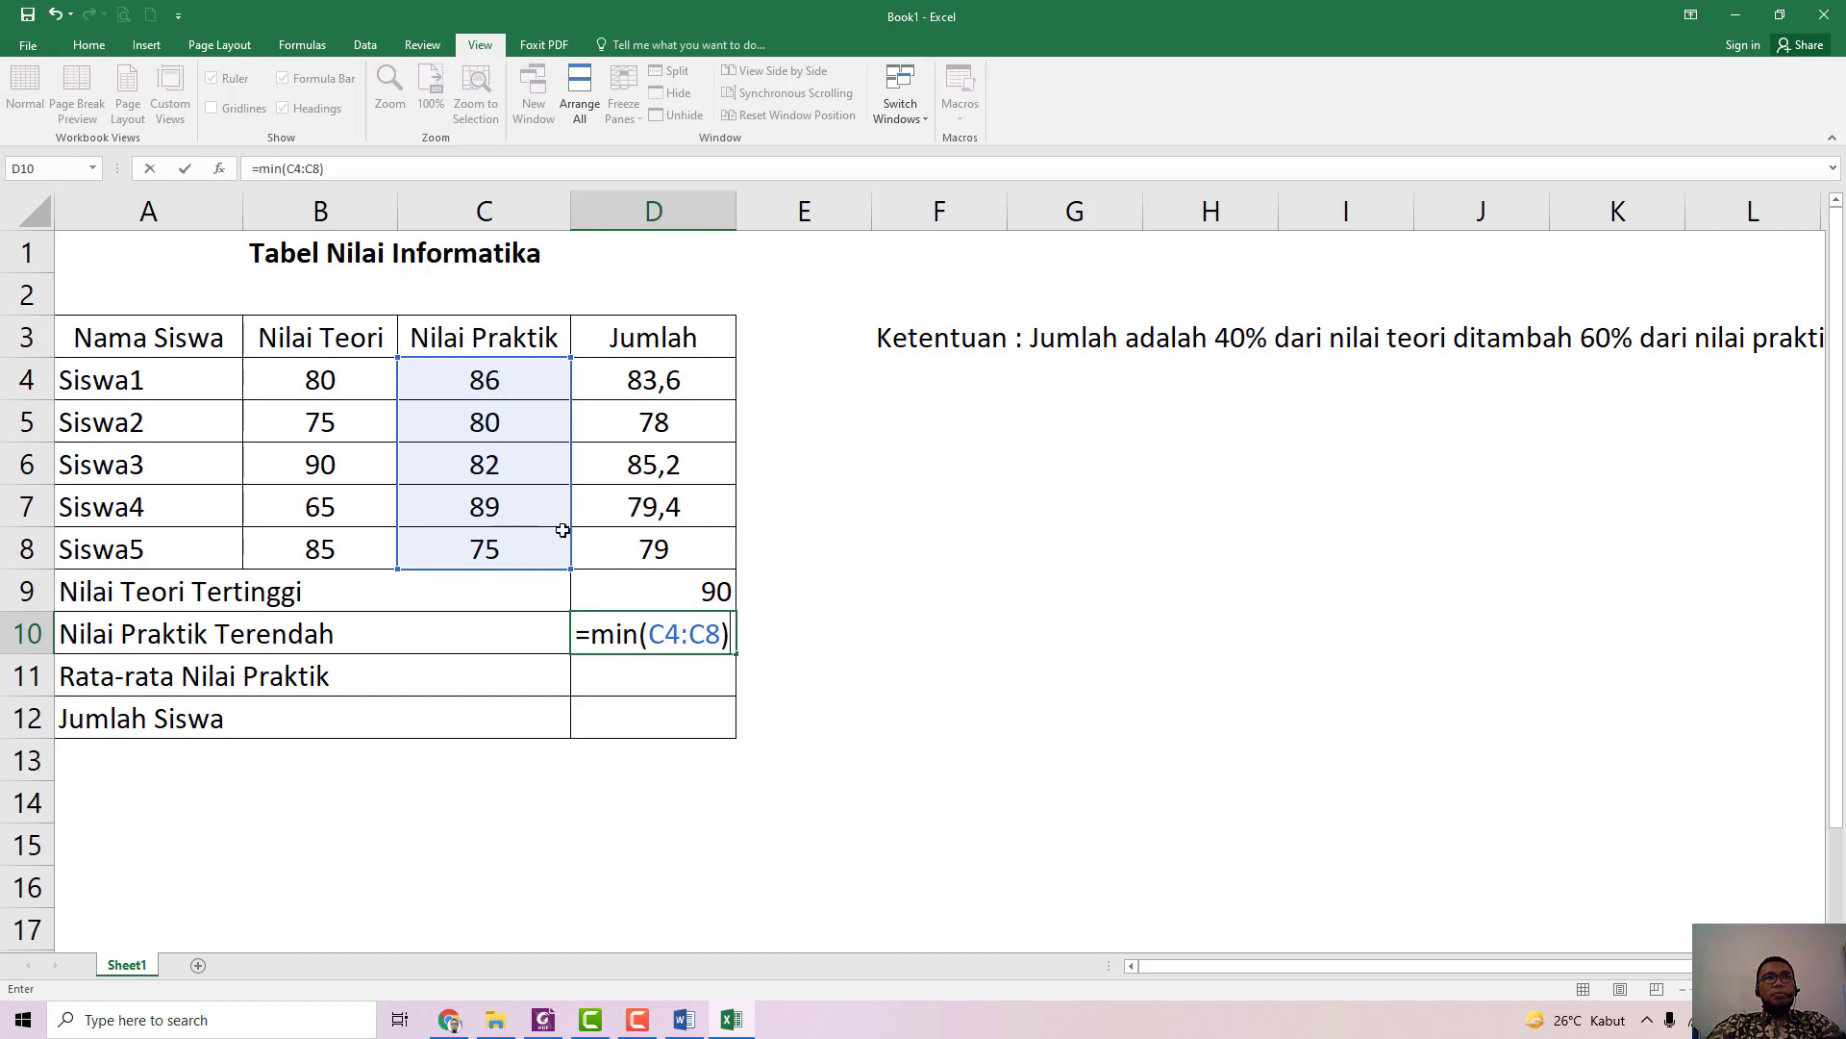
{"action": "key", "text": "Return"}
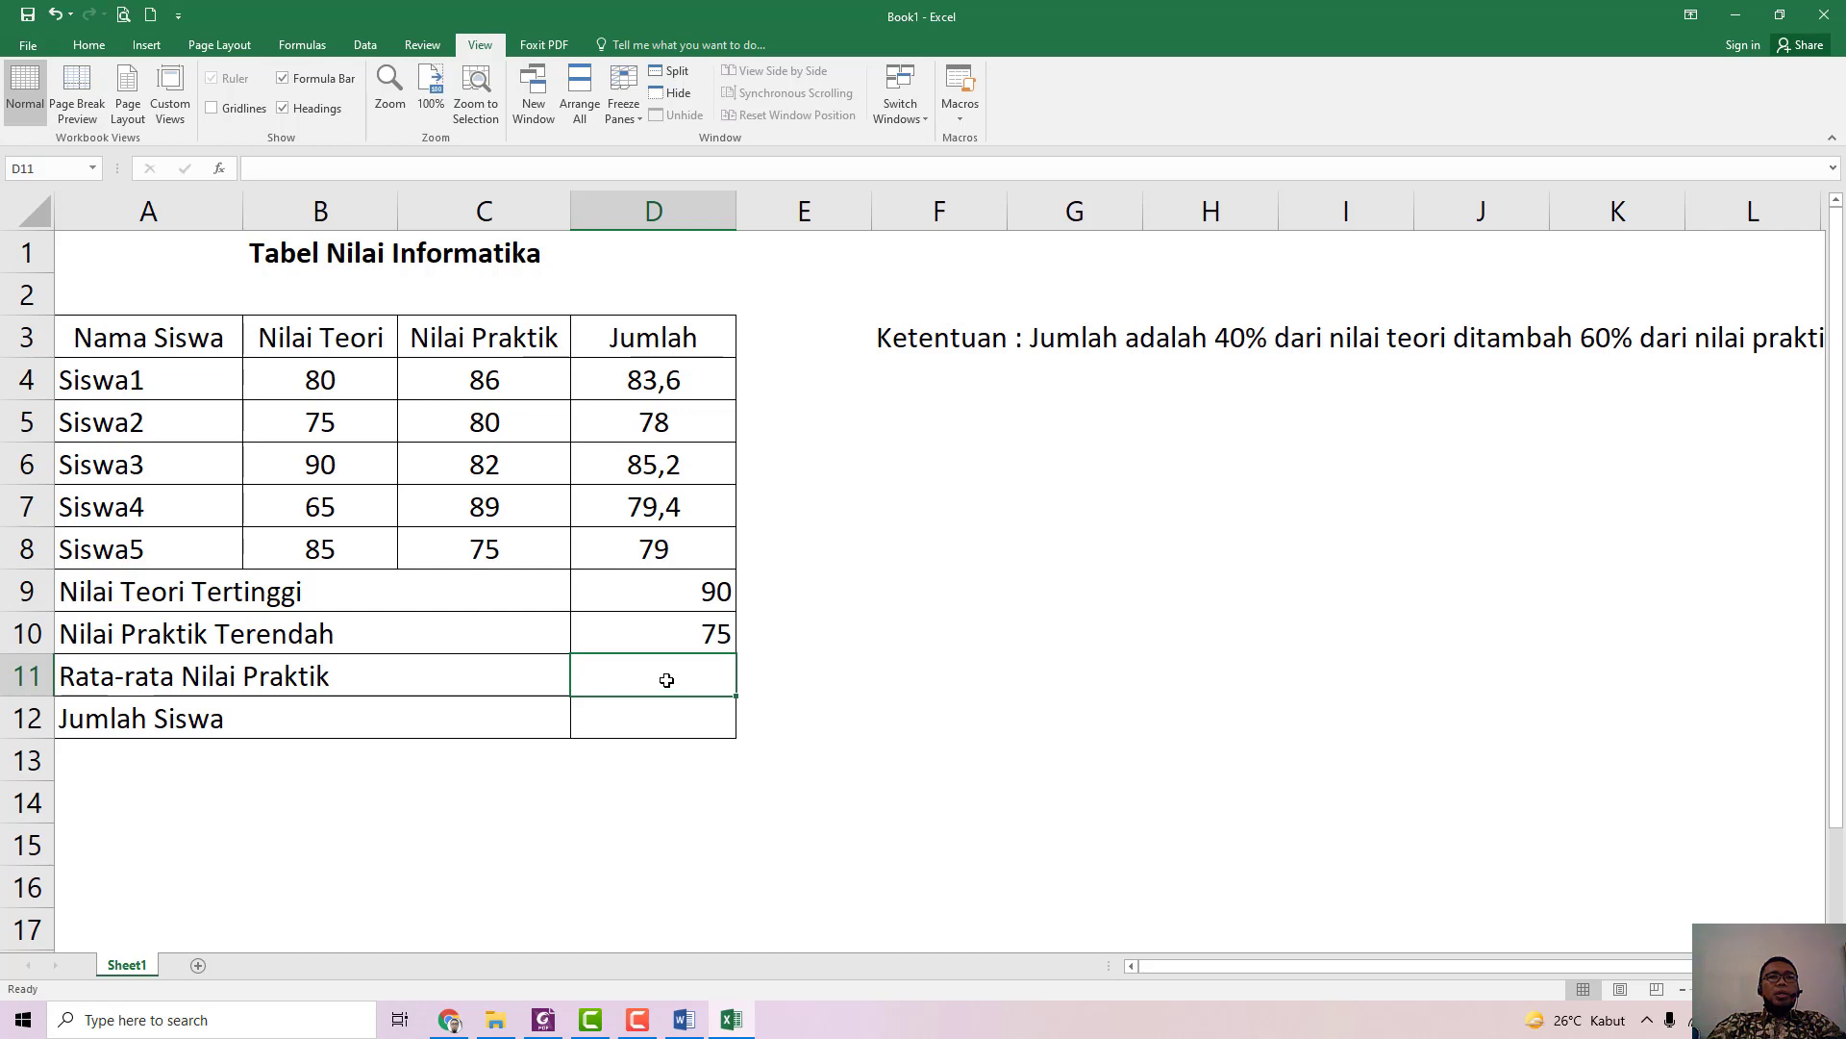
Step: Write the formula =average(C4:C8) in cell D11 for the average practical score
{"action": "type", "text": "=av"}
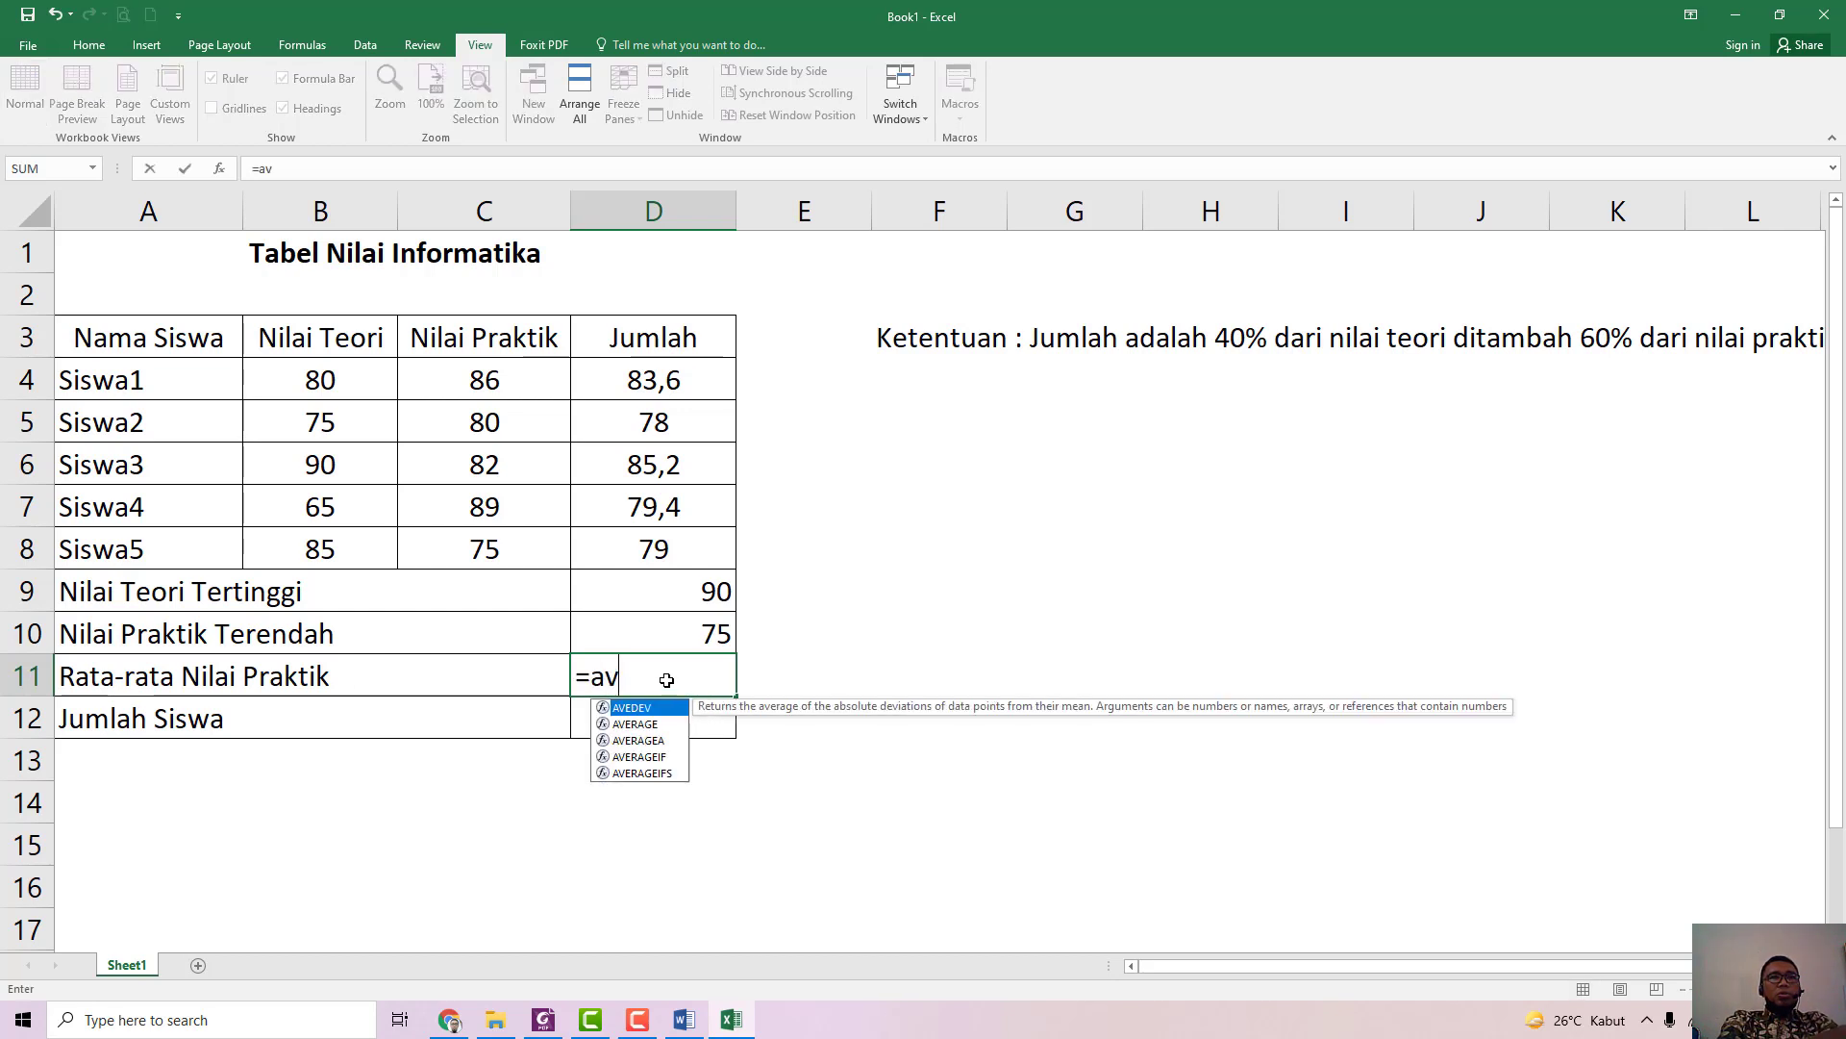
{"action": "type", "text": "erage("}
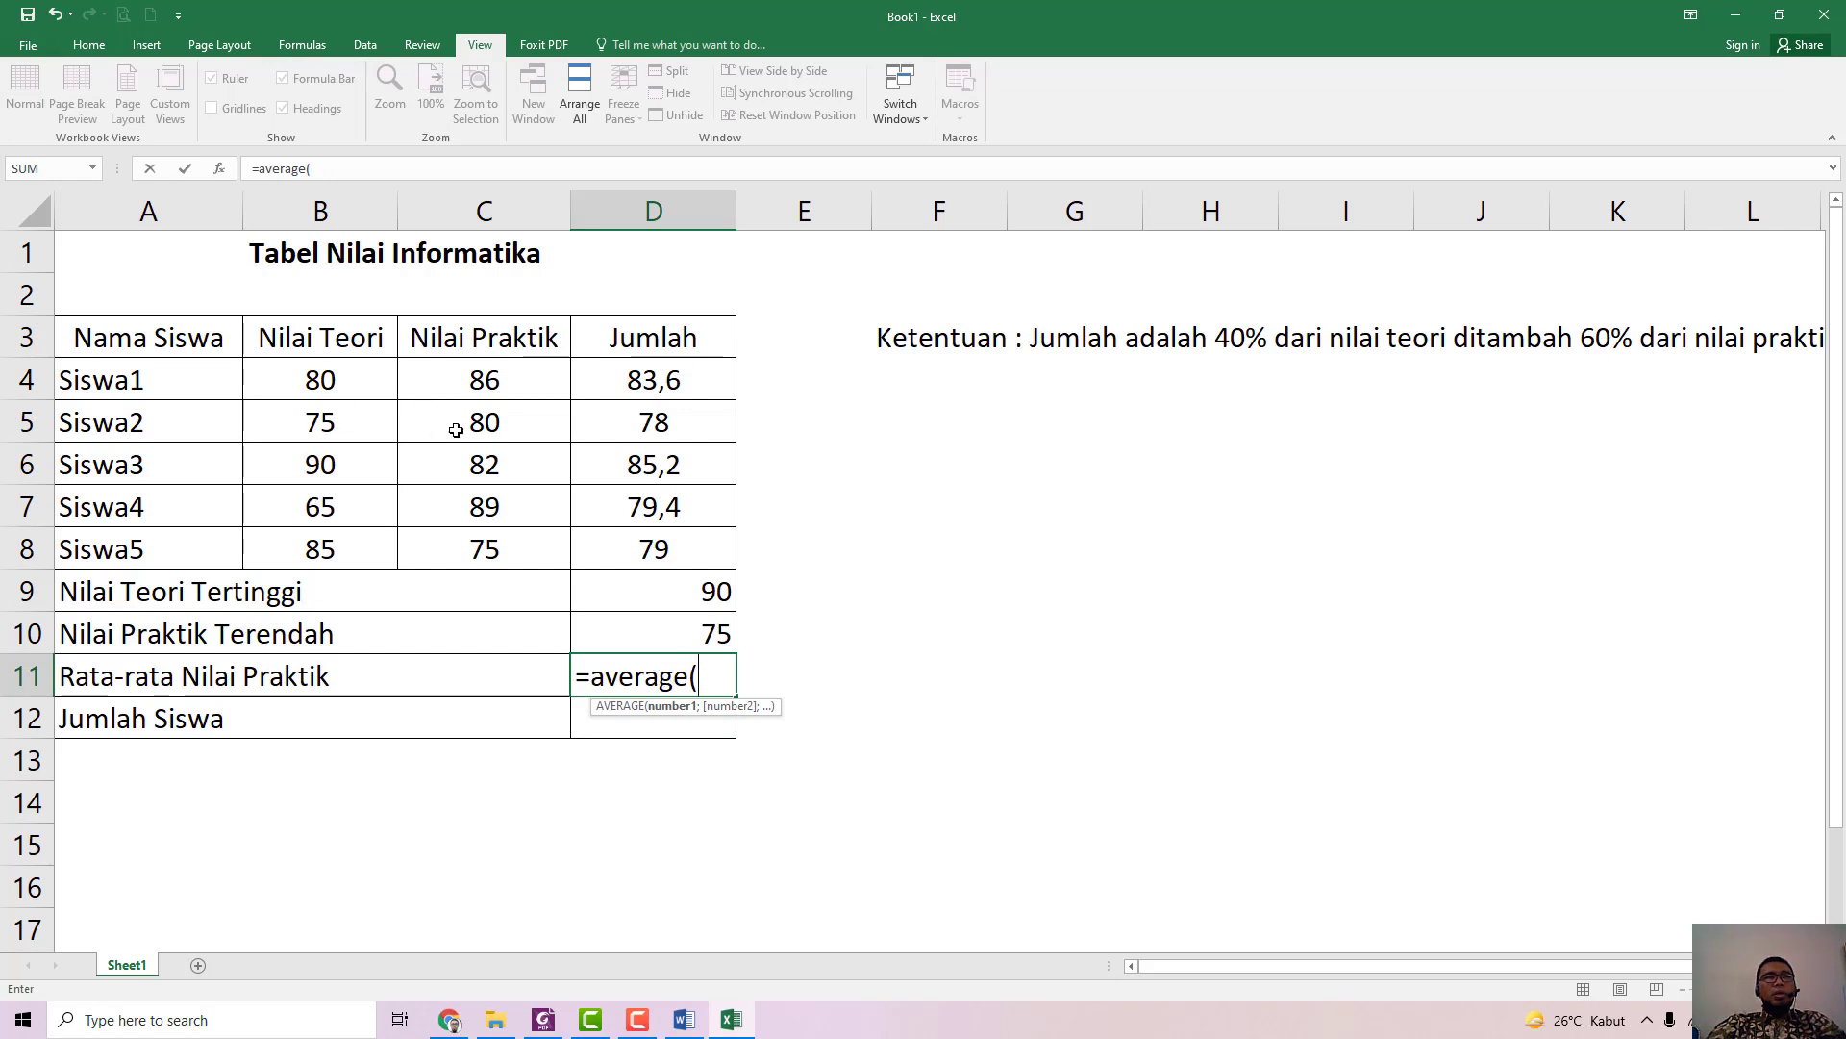
{"action": "left_click_drag", "start_coordinate": [496, 385], "coordinate": [501, 560]}
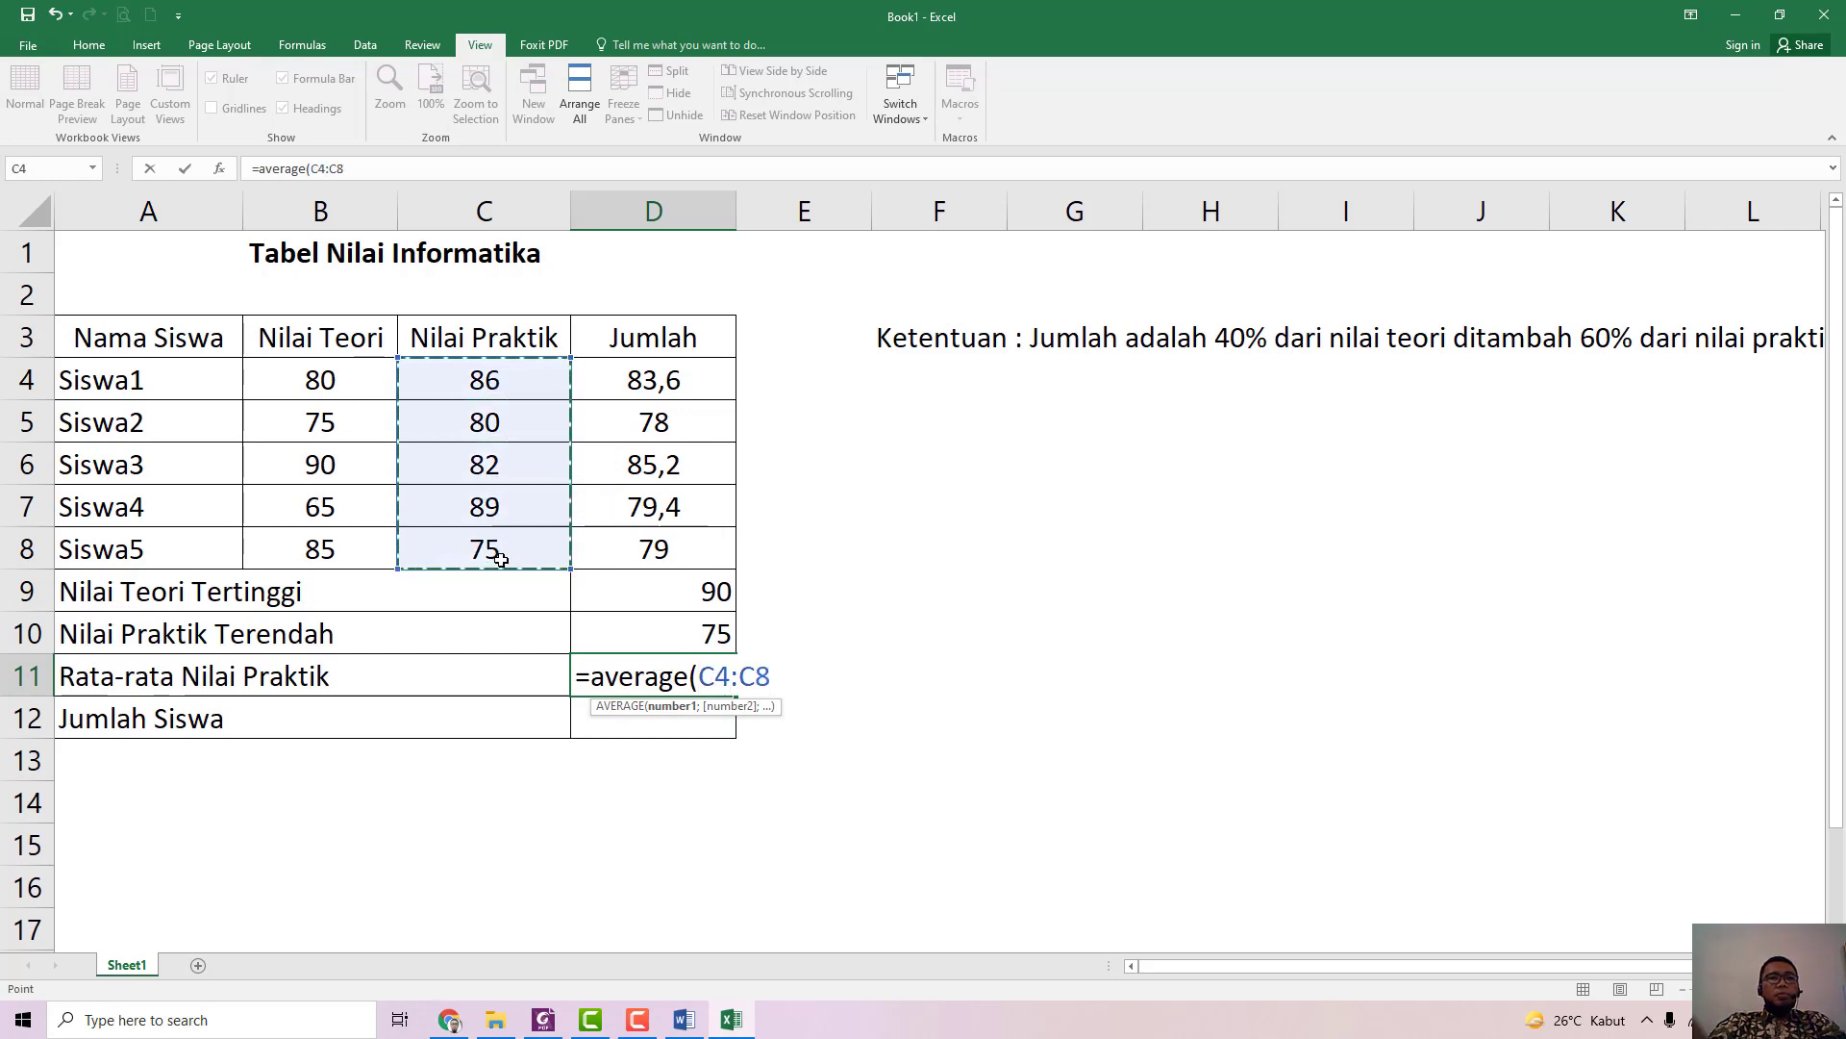
{"action": "type", "text": ")"}
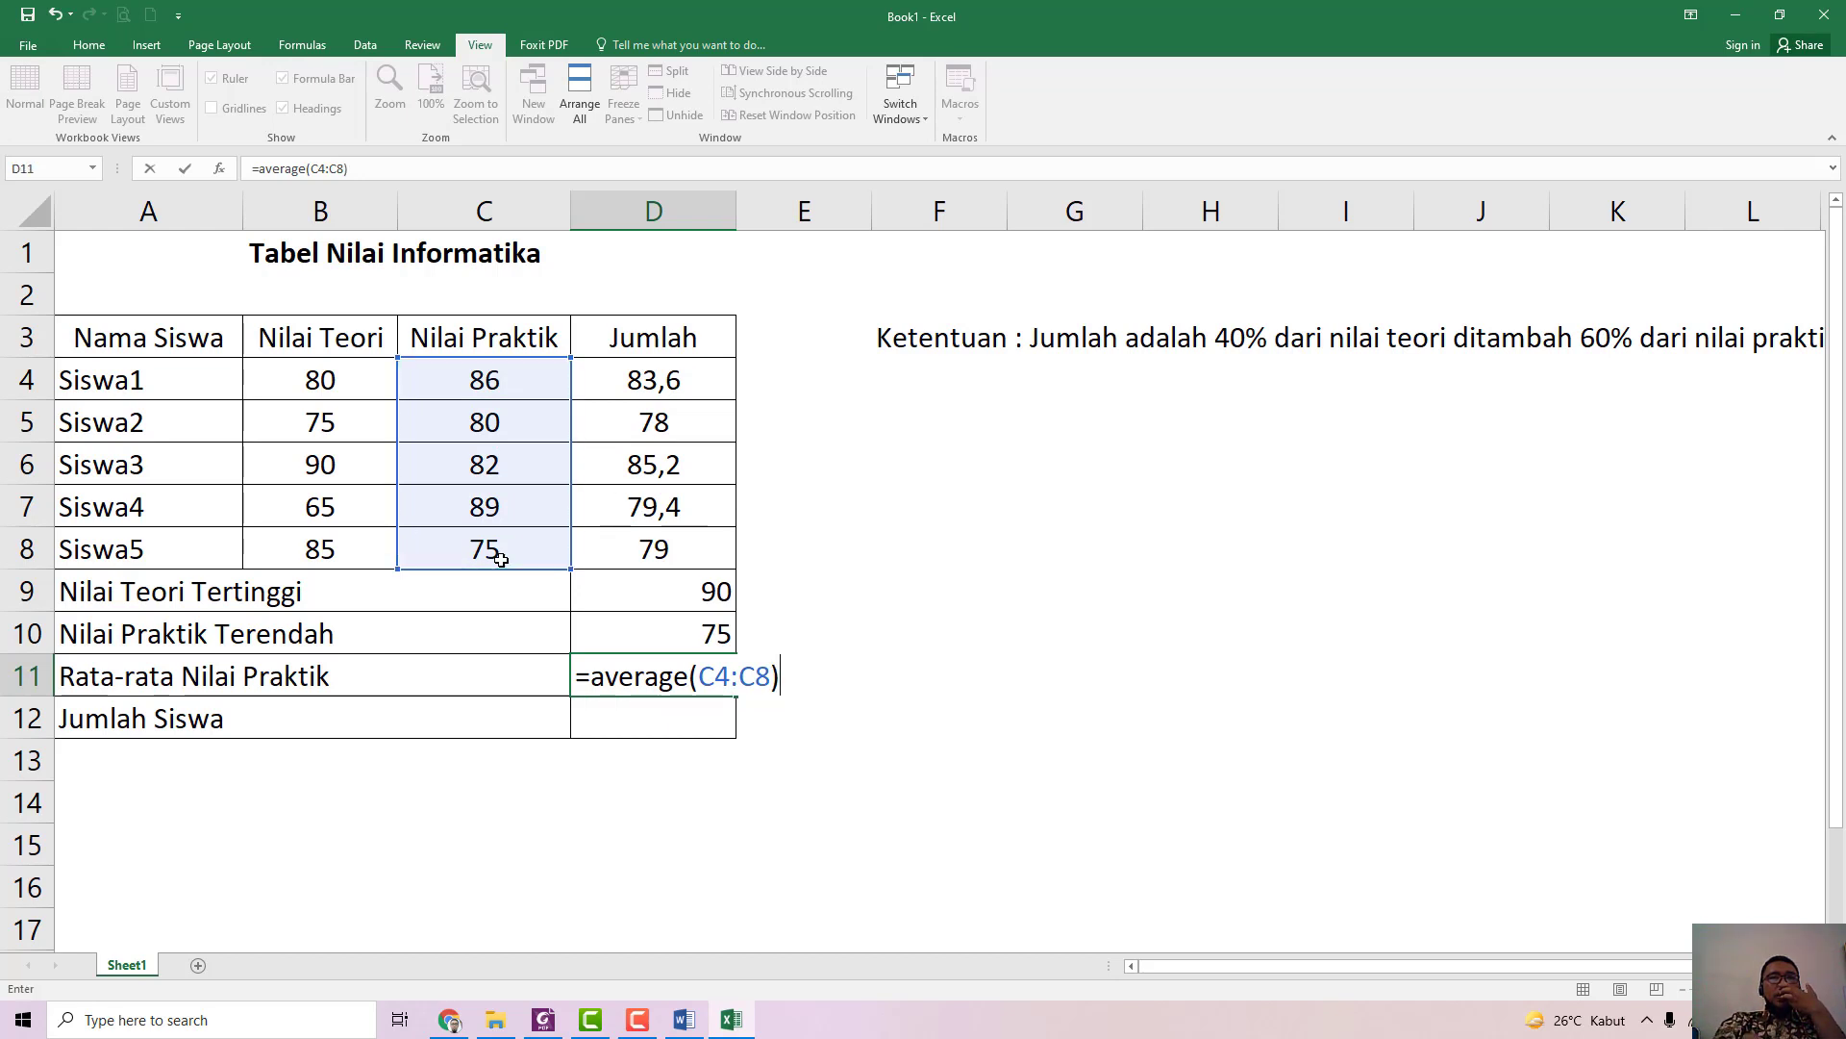
{"action": "key", "text": "Return"}
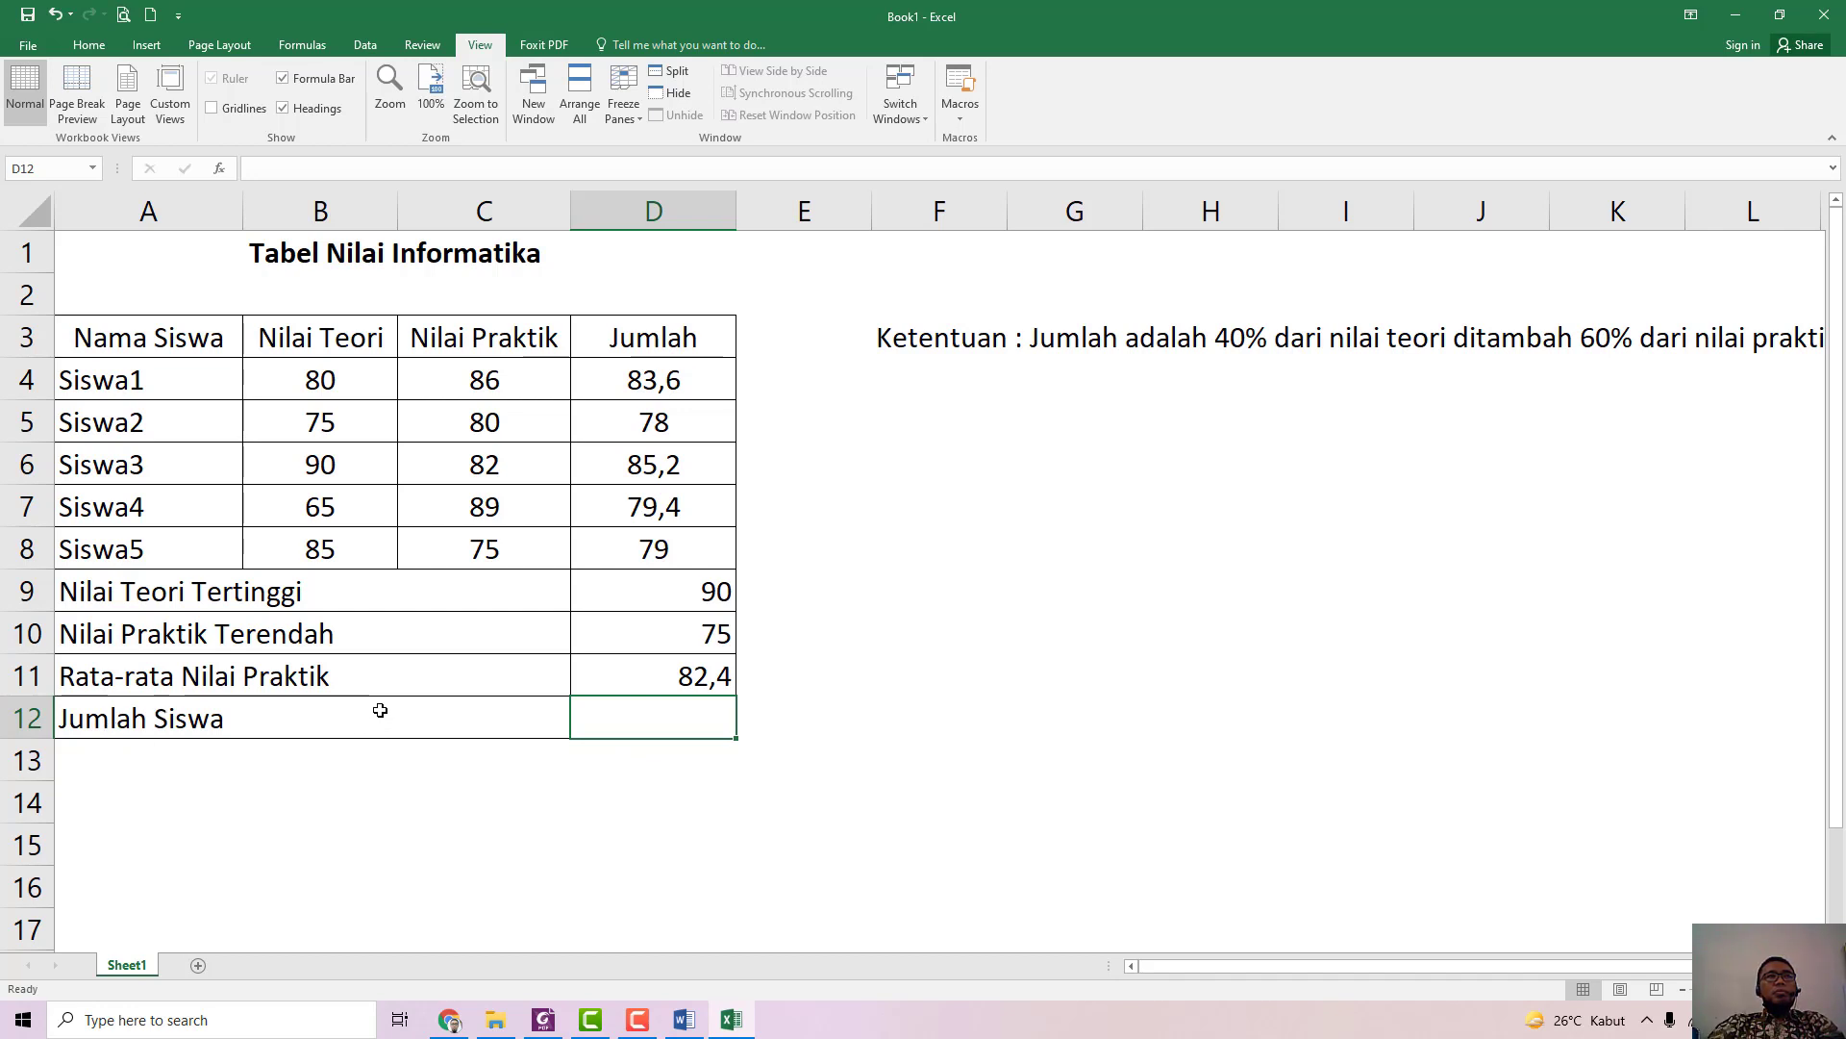
Step: Insert a new row above the Jumlah Siswa row and label it Jumlah Nilai Teori in cell A12
{"action": "left_click", "coordinate": [666, 375]}
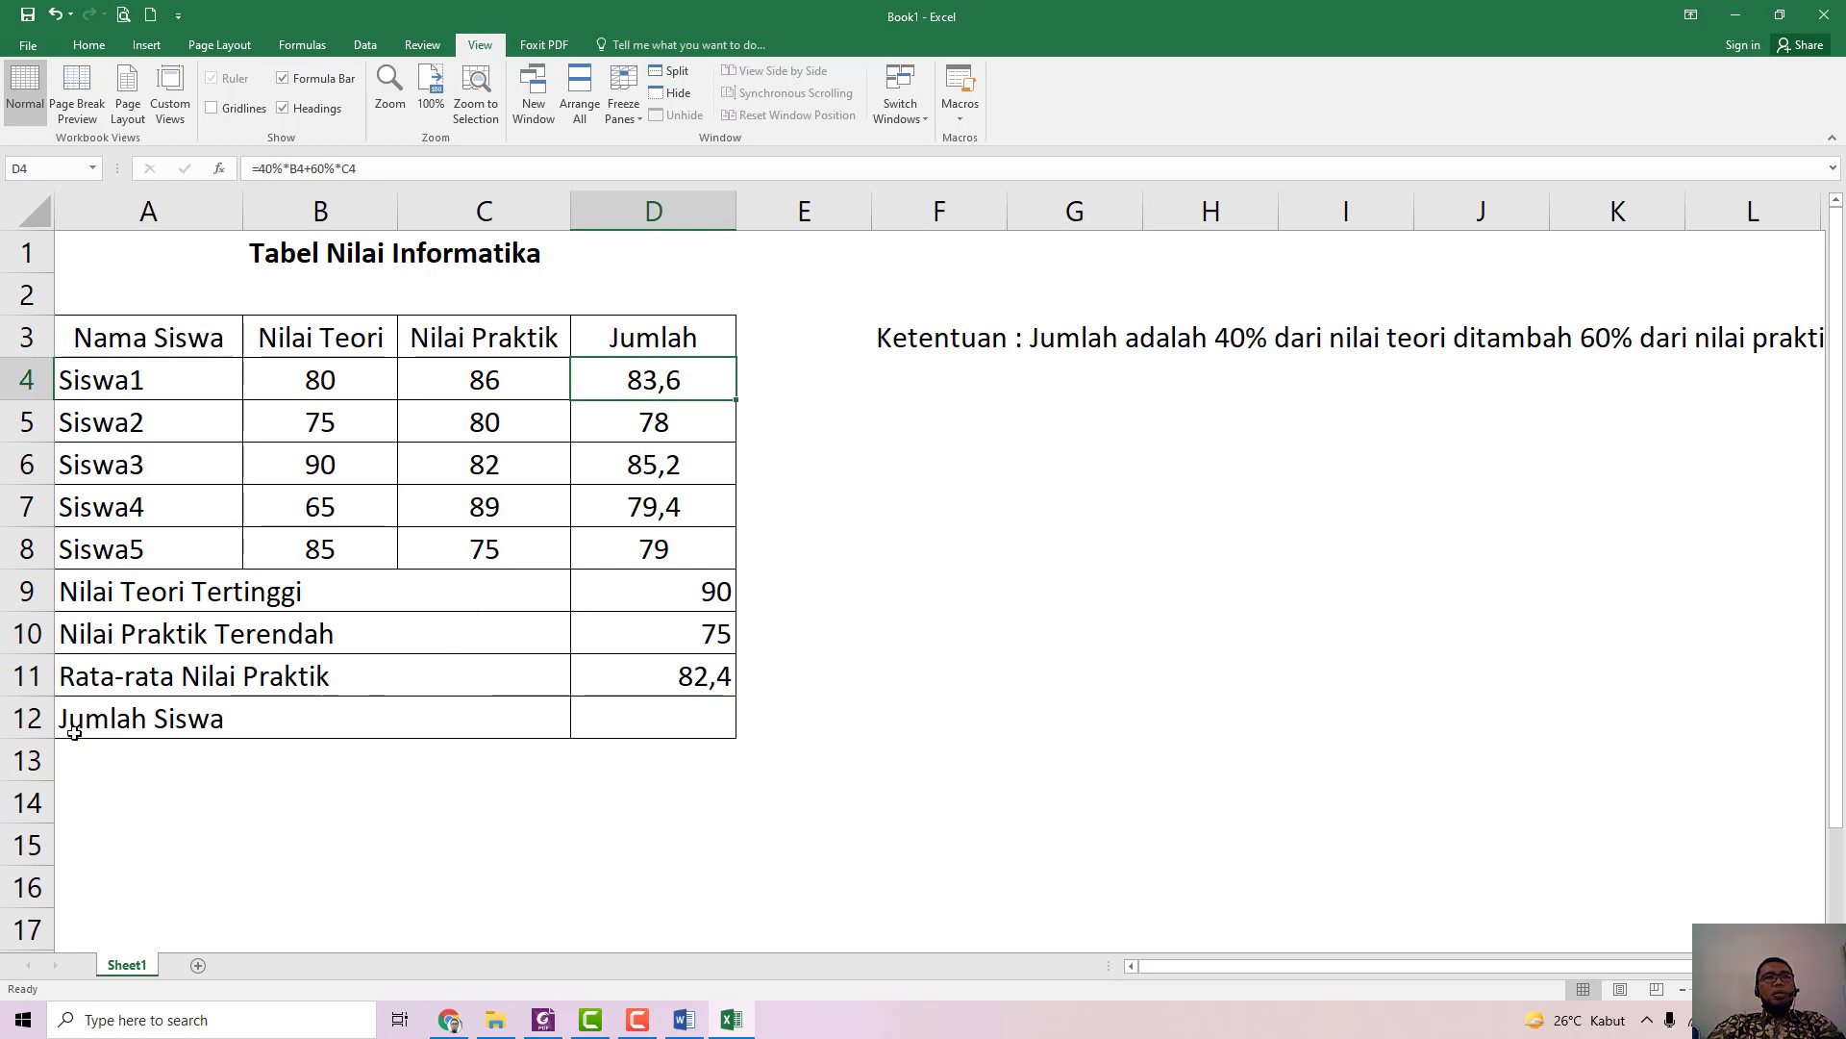
{"action": "right_click", "coordinate": [36, 722]}
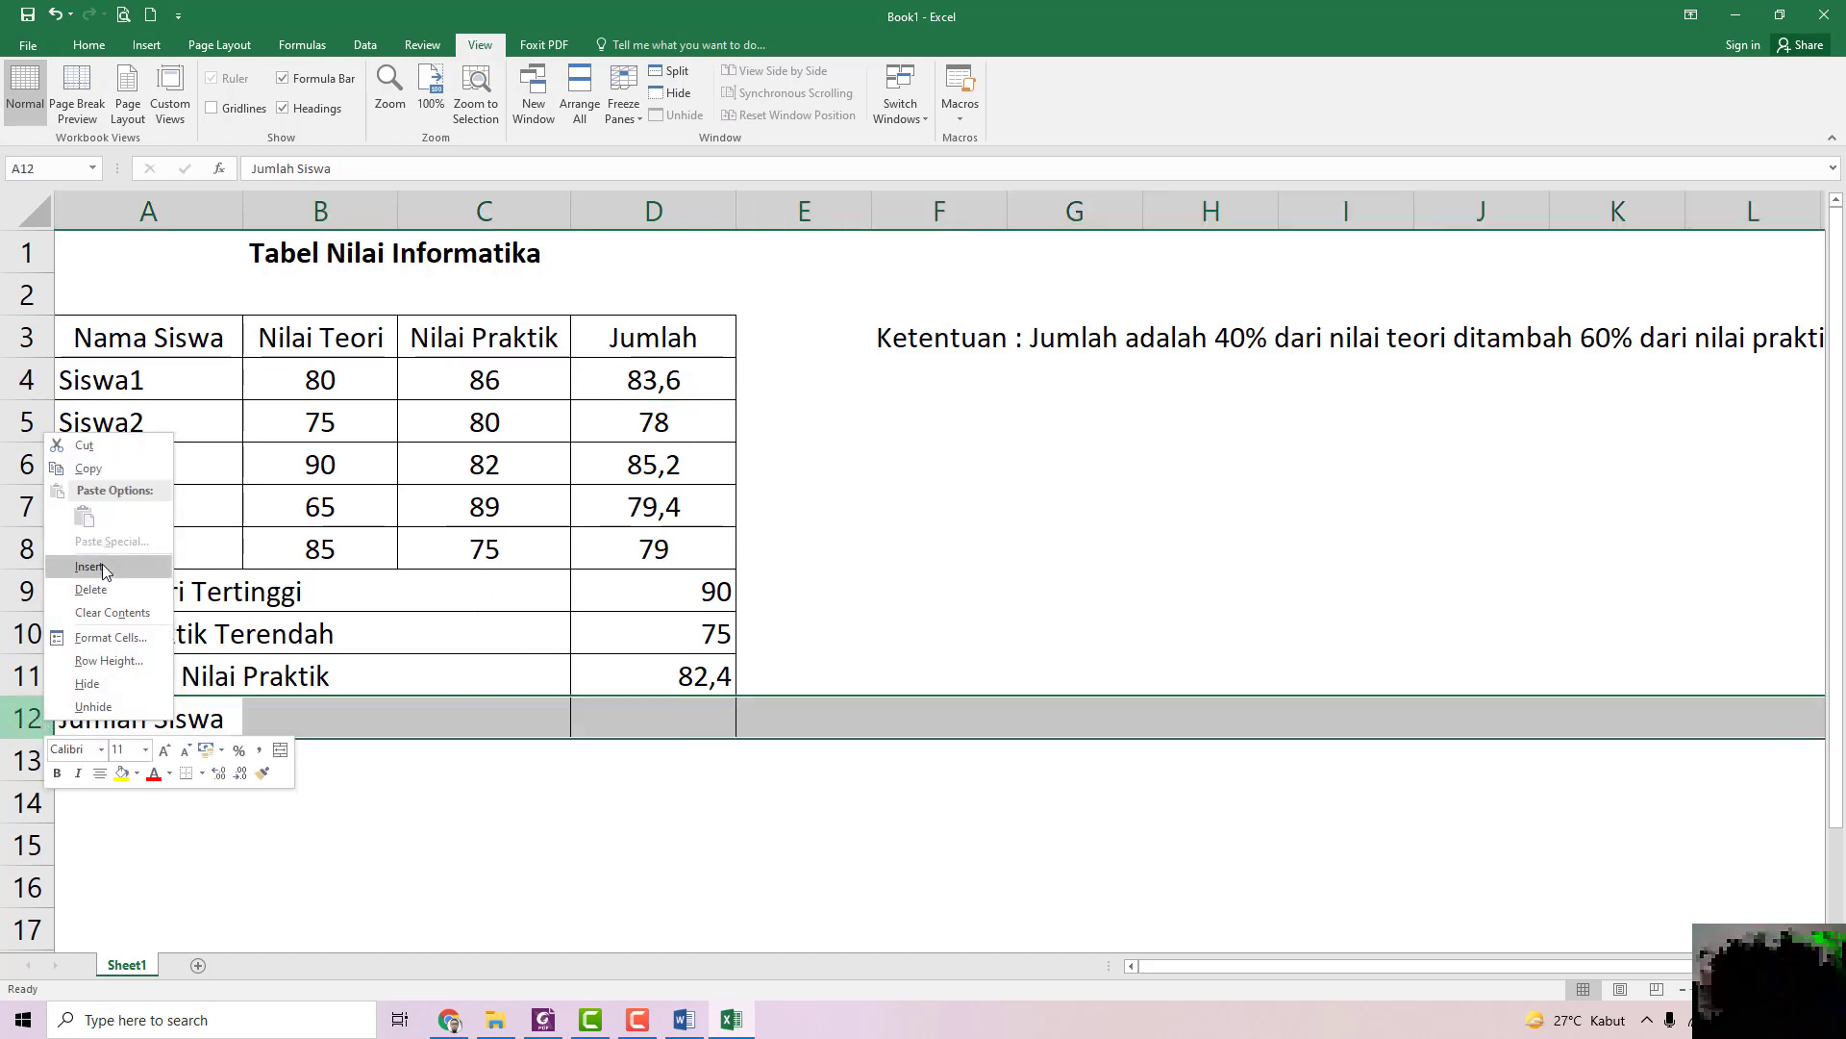
{"action": "left_click", "coordinate": [102, 563]}
{"action": "left_click", "coordinate": [127, 710]}
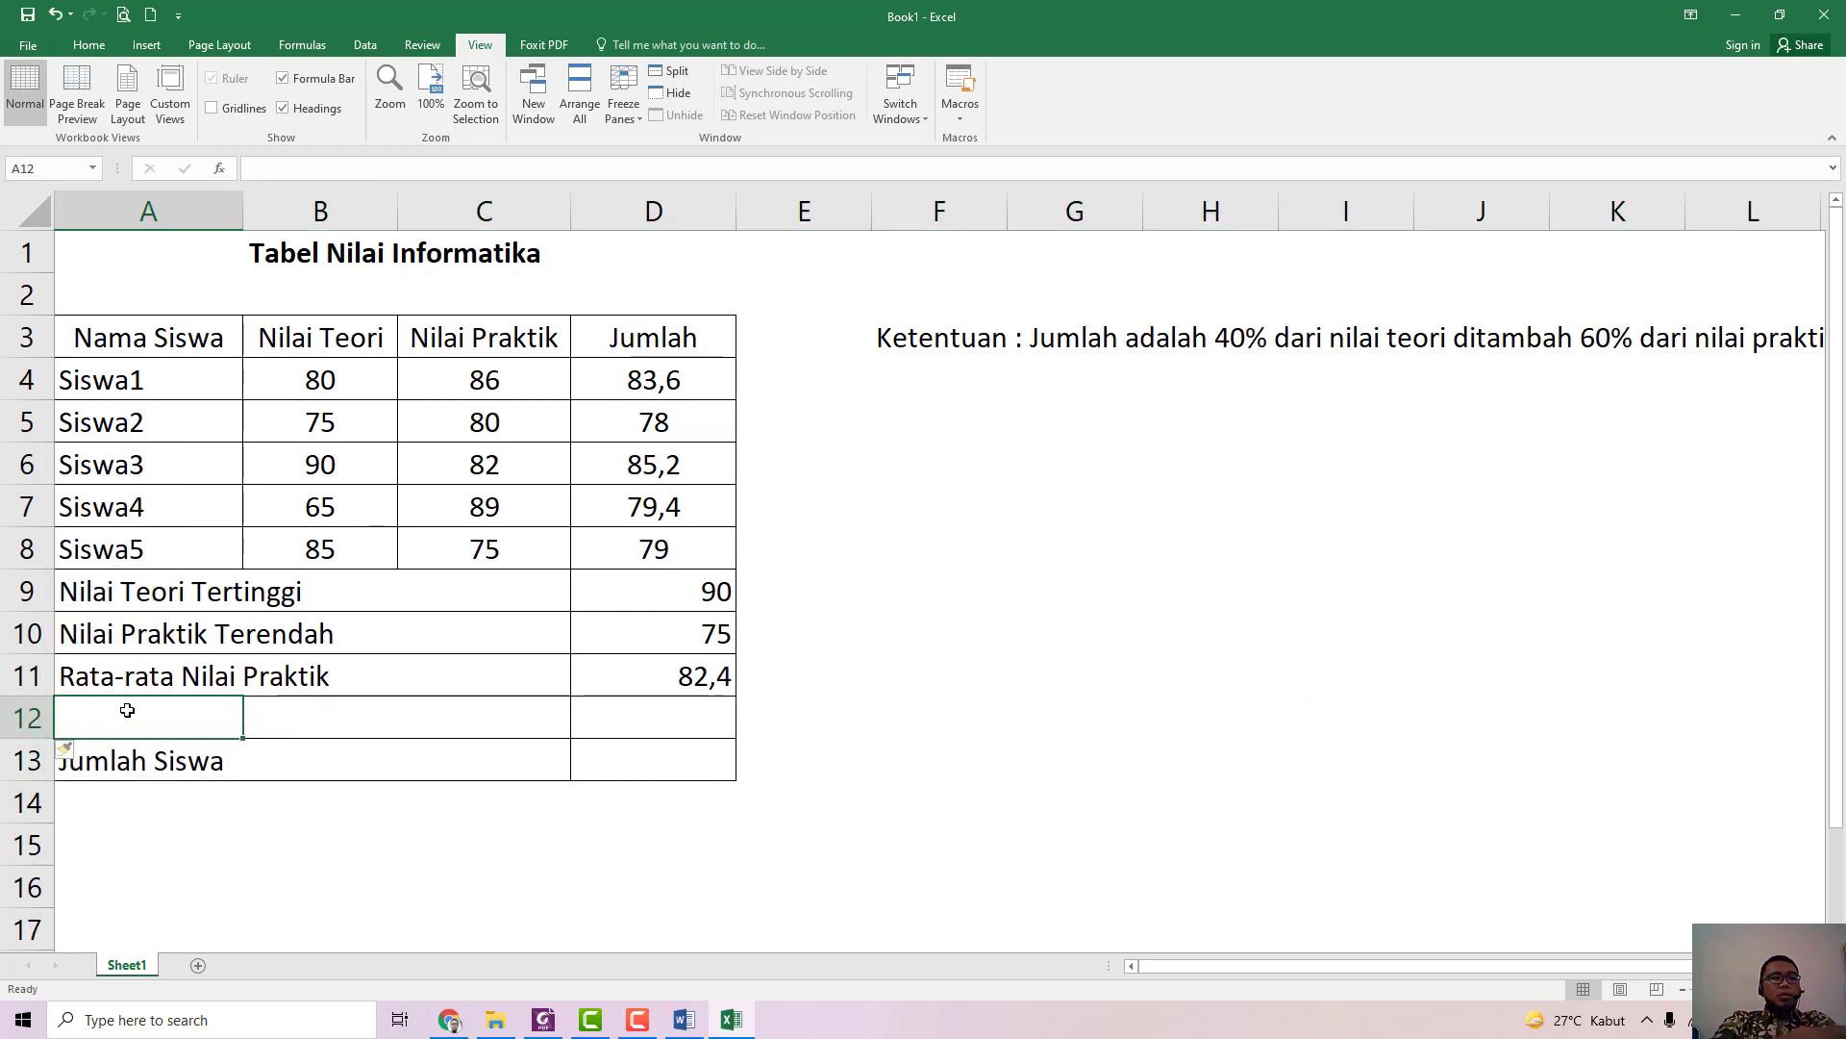
{"action": "type", "text": "Jumlah Nilai "}
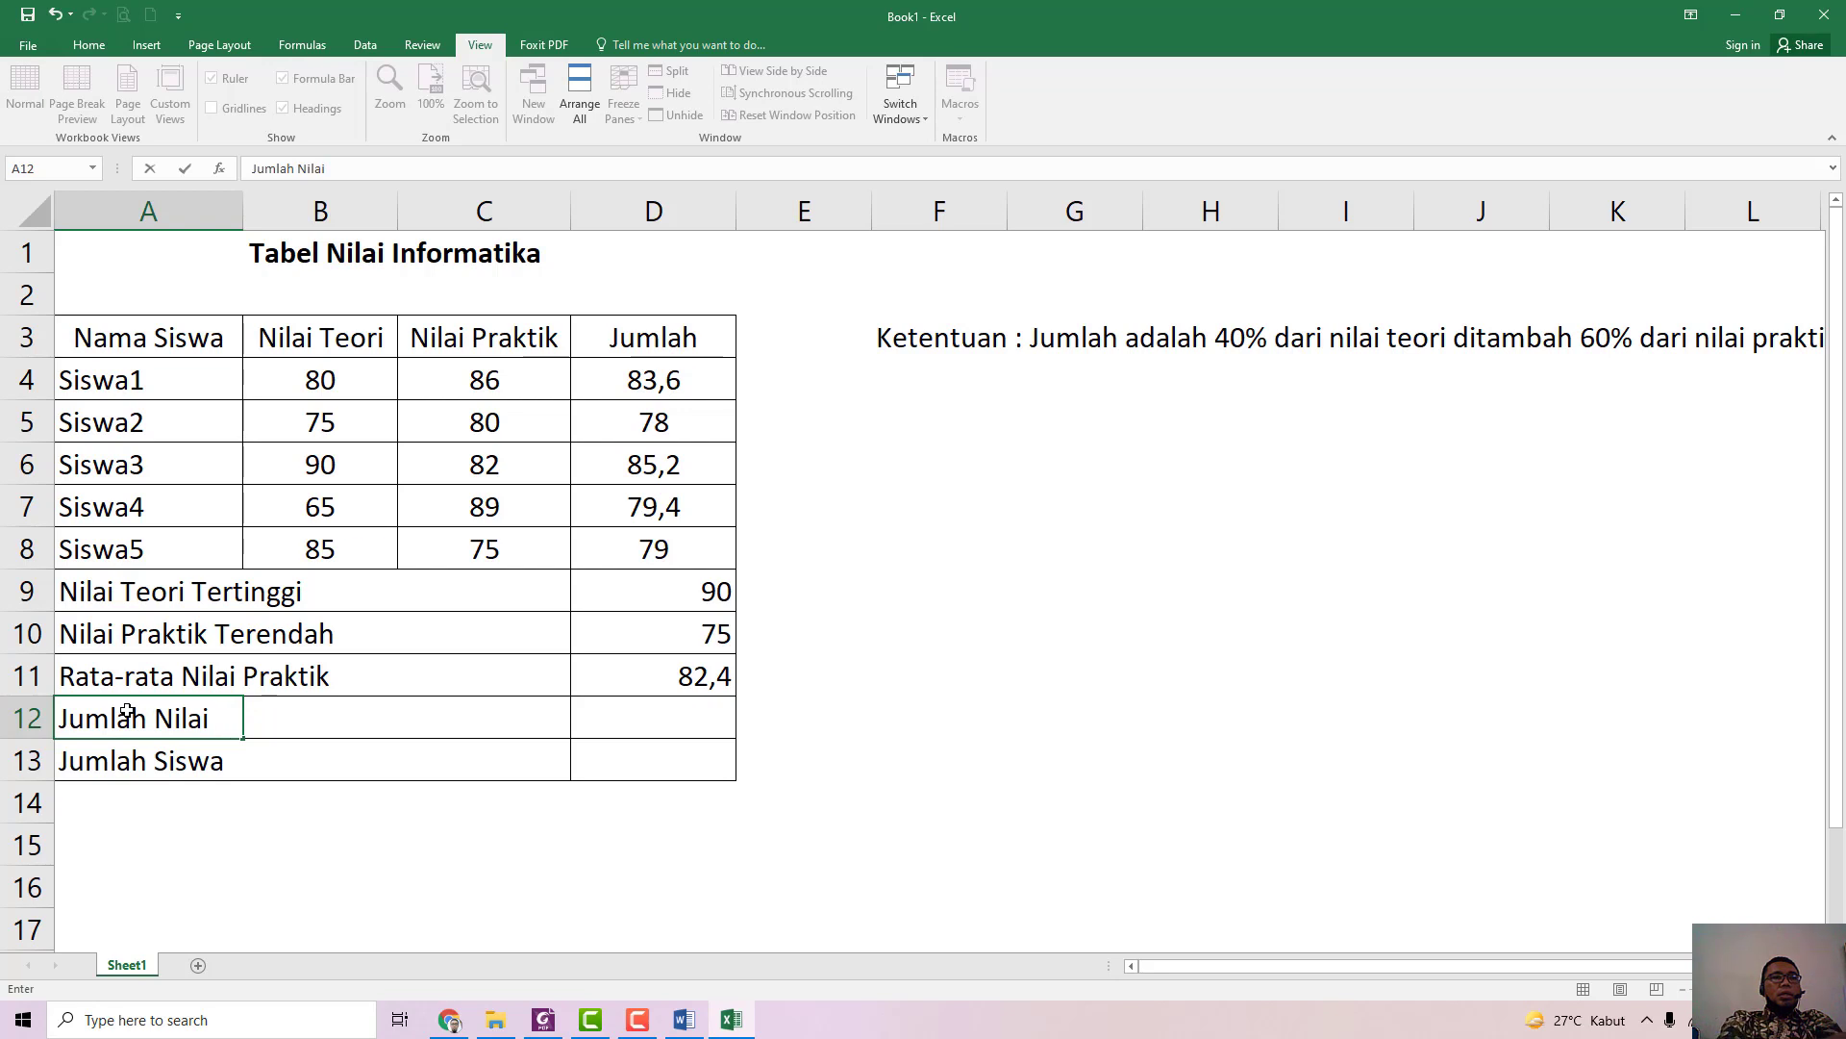
{"action": "type", "text": "Teori"}
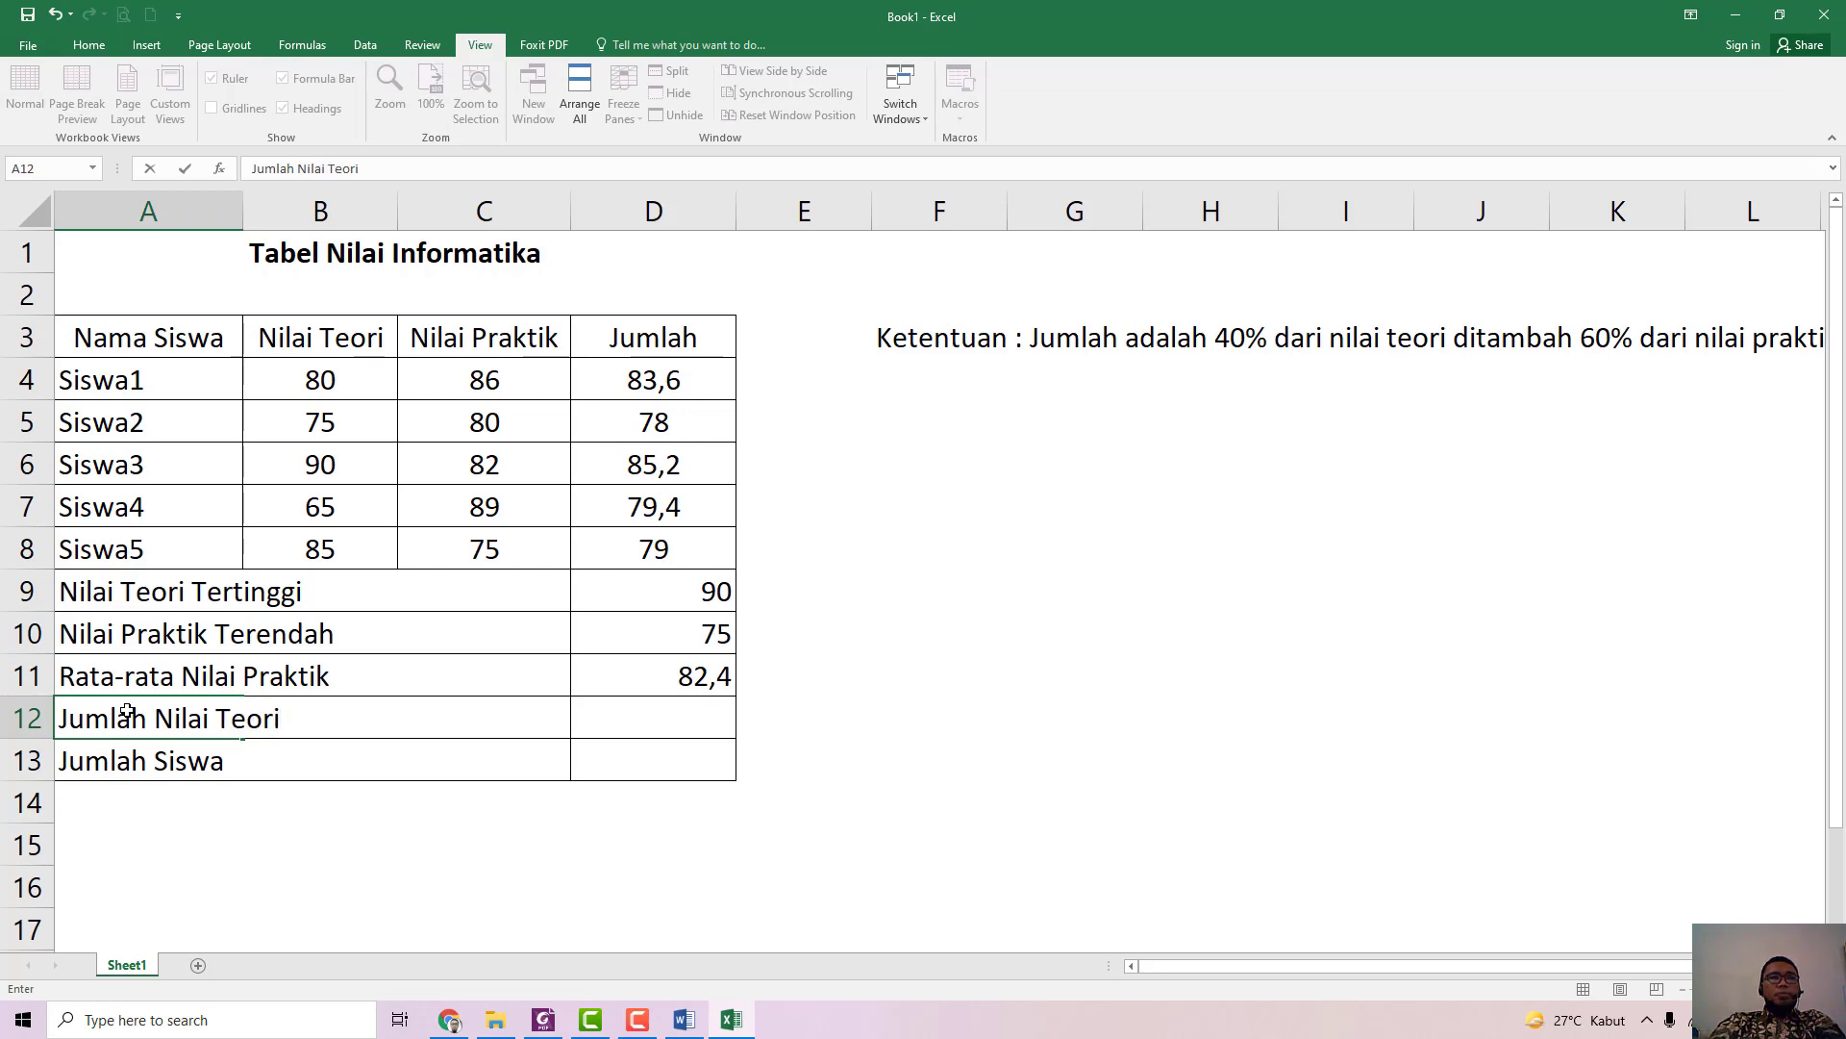
Step: Write the formula =sum(B4:B8) in cell D12 for the total of the theory scores
{"action": "key", "text": "Right"}
{"action": "key", "text": "Right"}
{"action": "type", "text": "="}
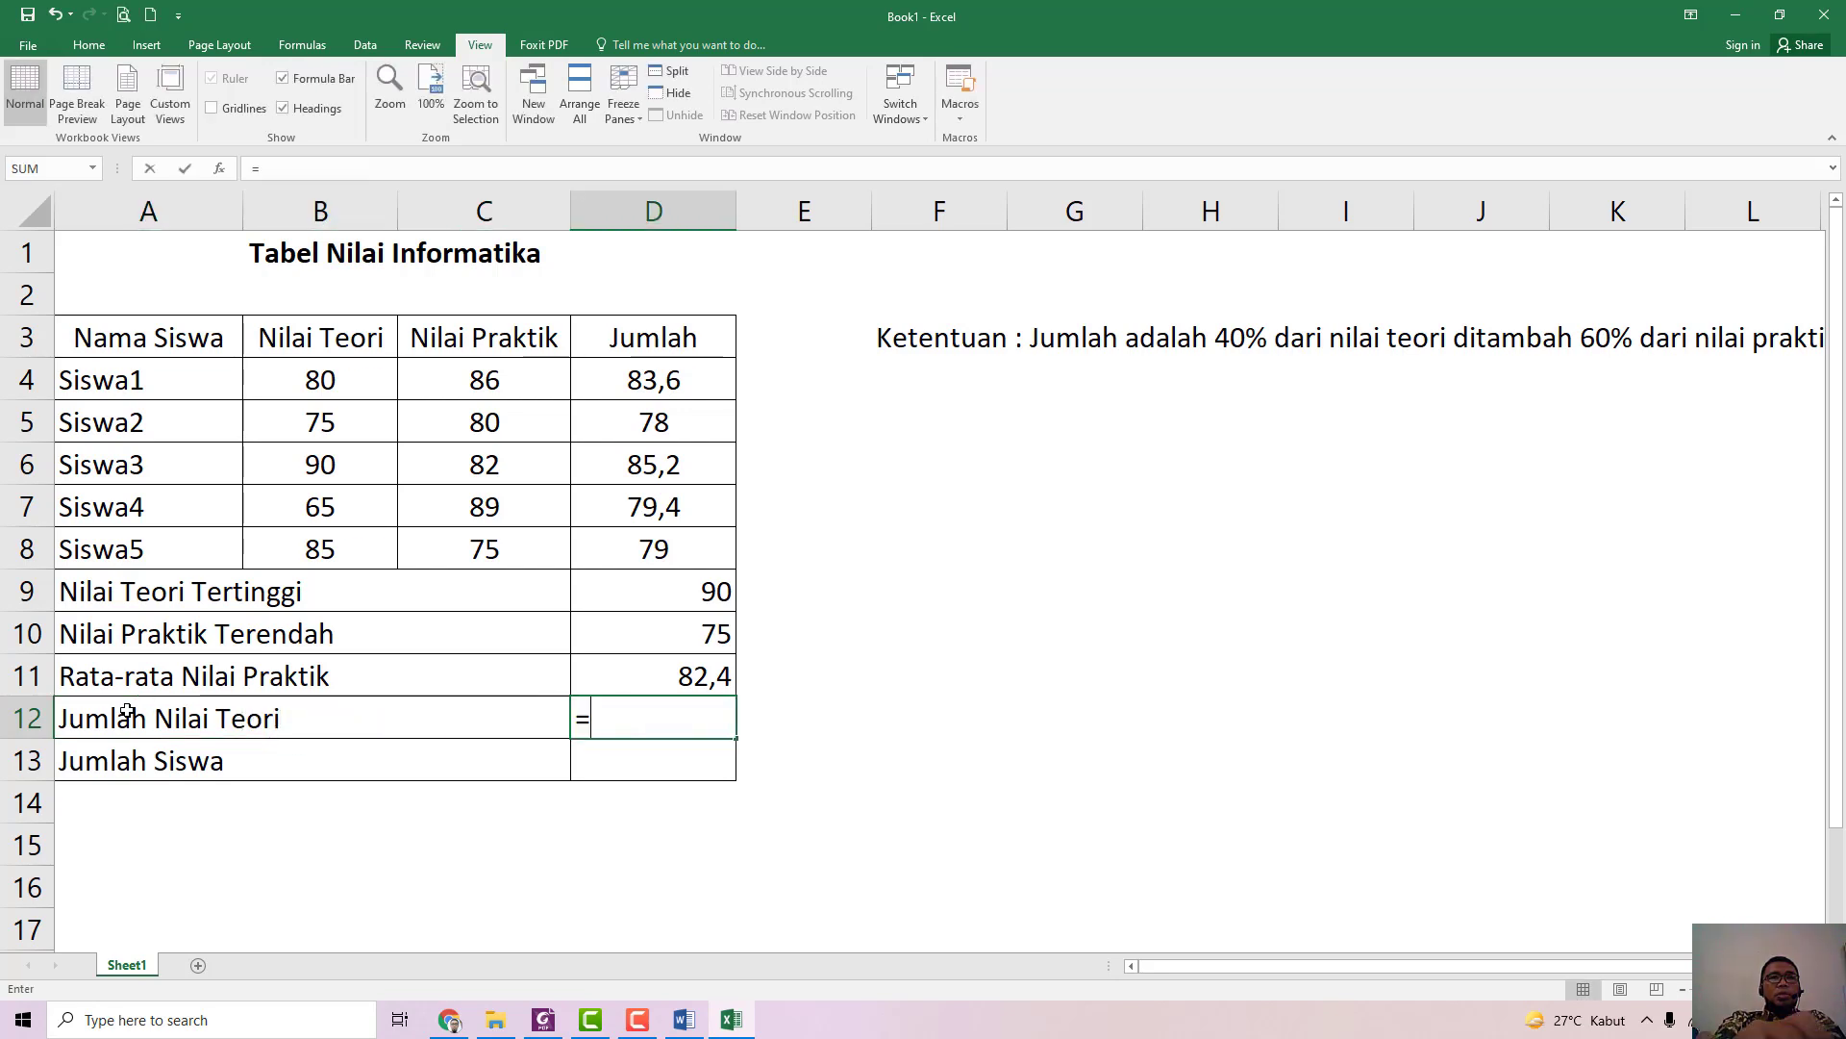
{"action": "type", "text": "dum"}
{"action": "key", "text": "BackSpace"}
{"action": "key", "text": "BackSpace"}
{"action": "key", "text": "BackSpace"}
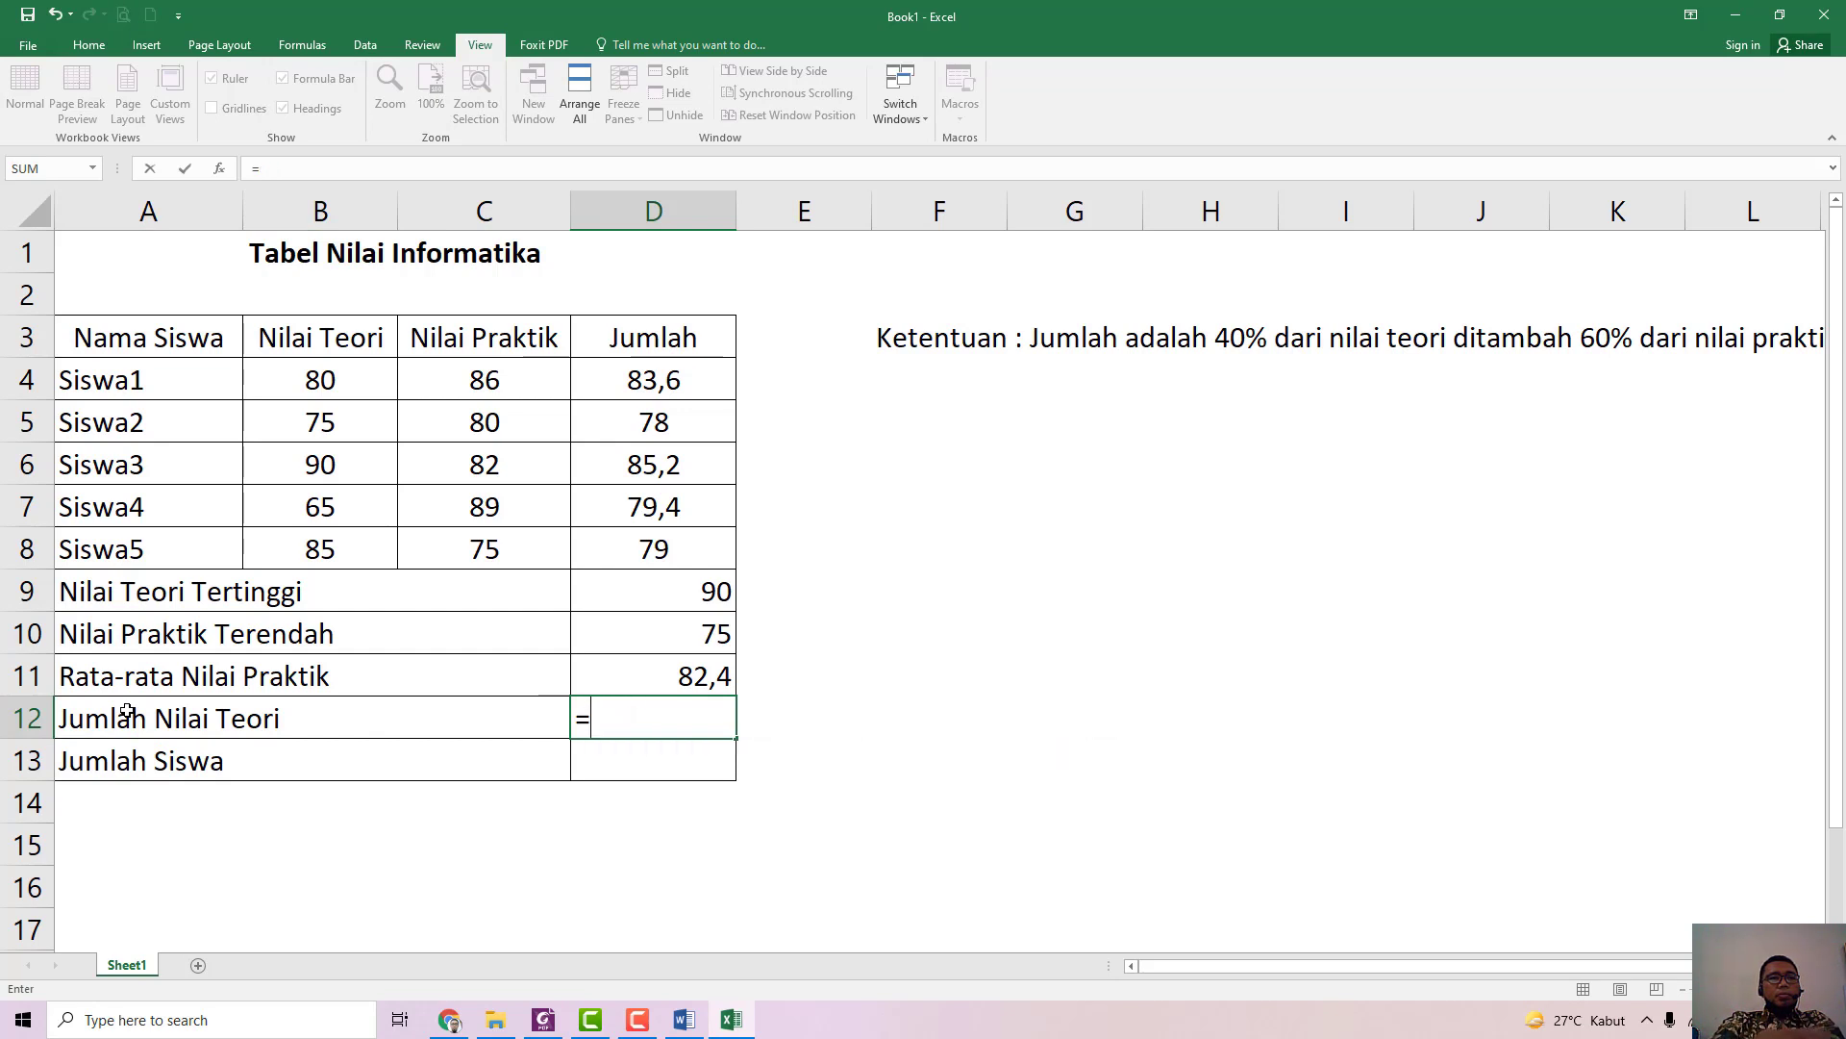
{"action": "type", "text": "sum("}
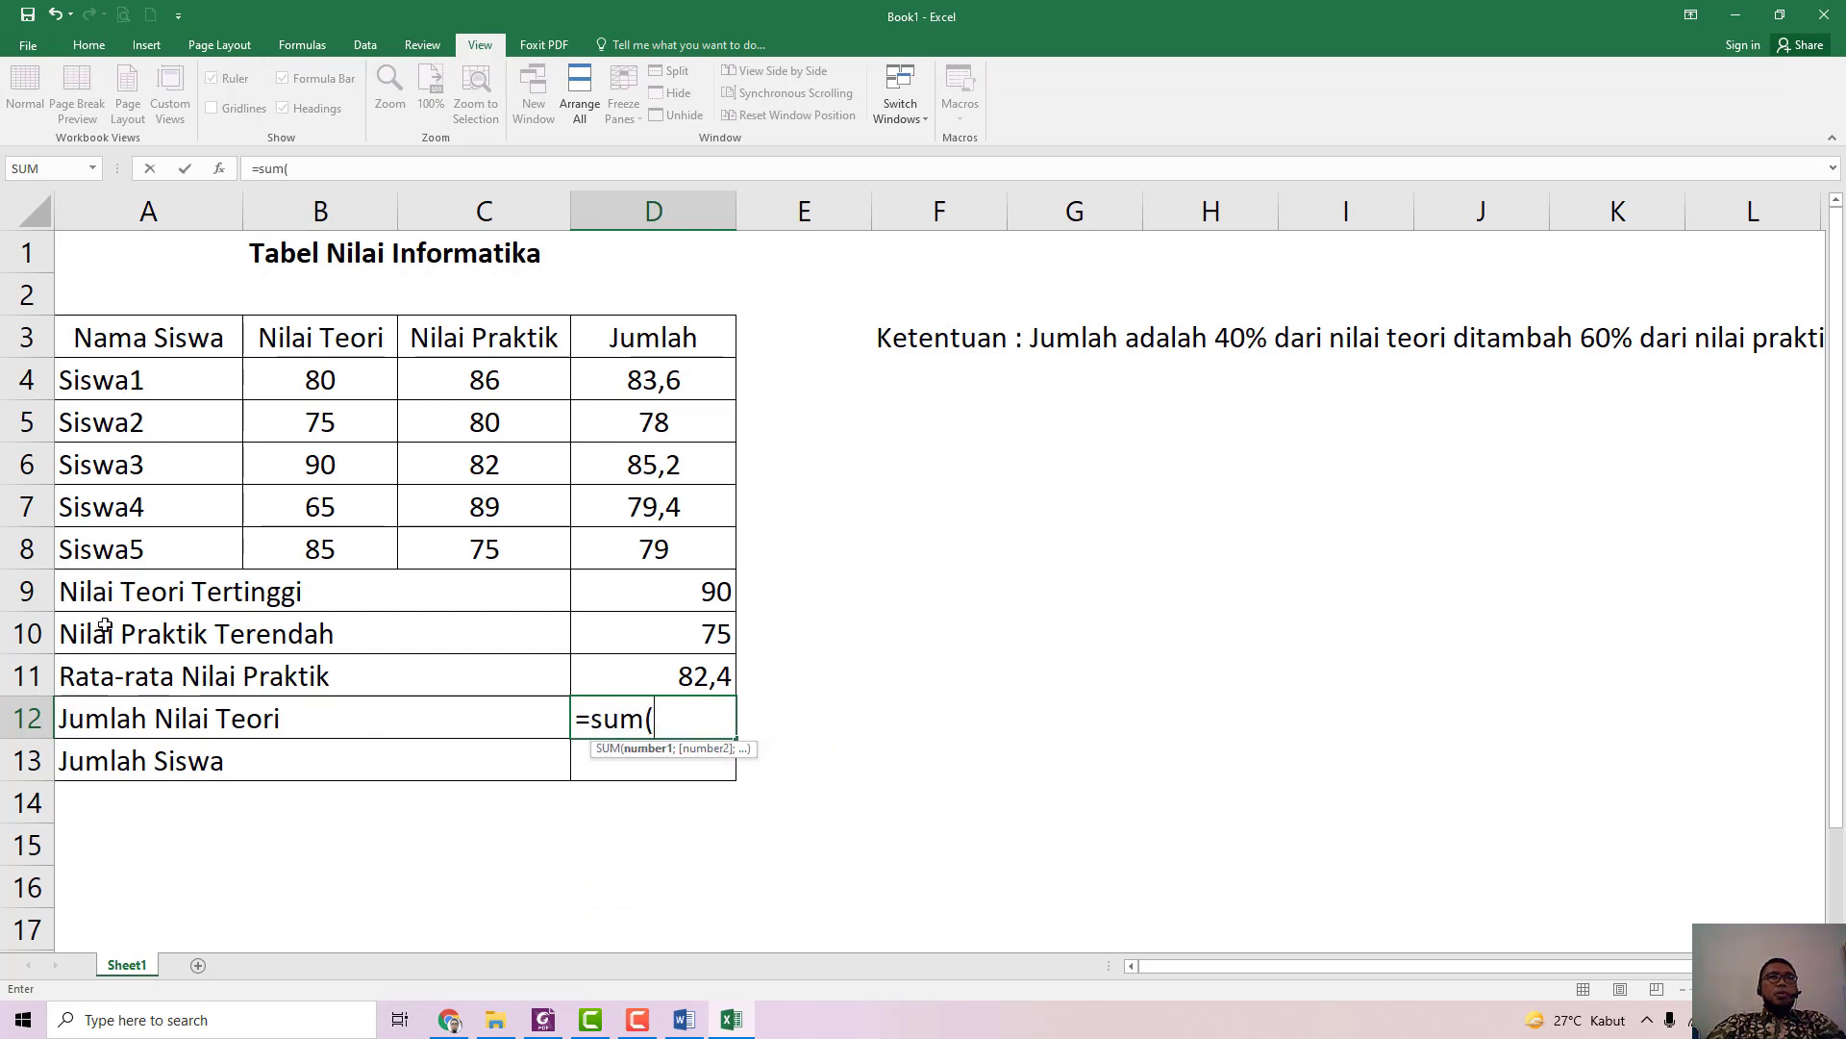
{"action": "left_click_drag", "start_coordinate": [320, 376], "coordinate": [333, 562]}
{"action": "type", "text": ")"}
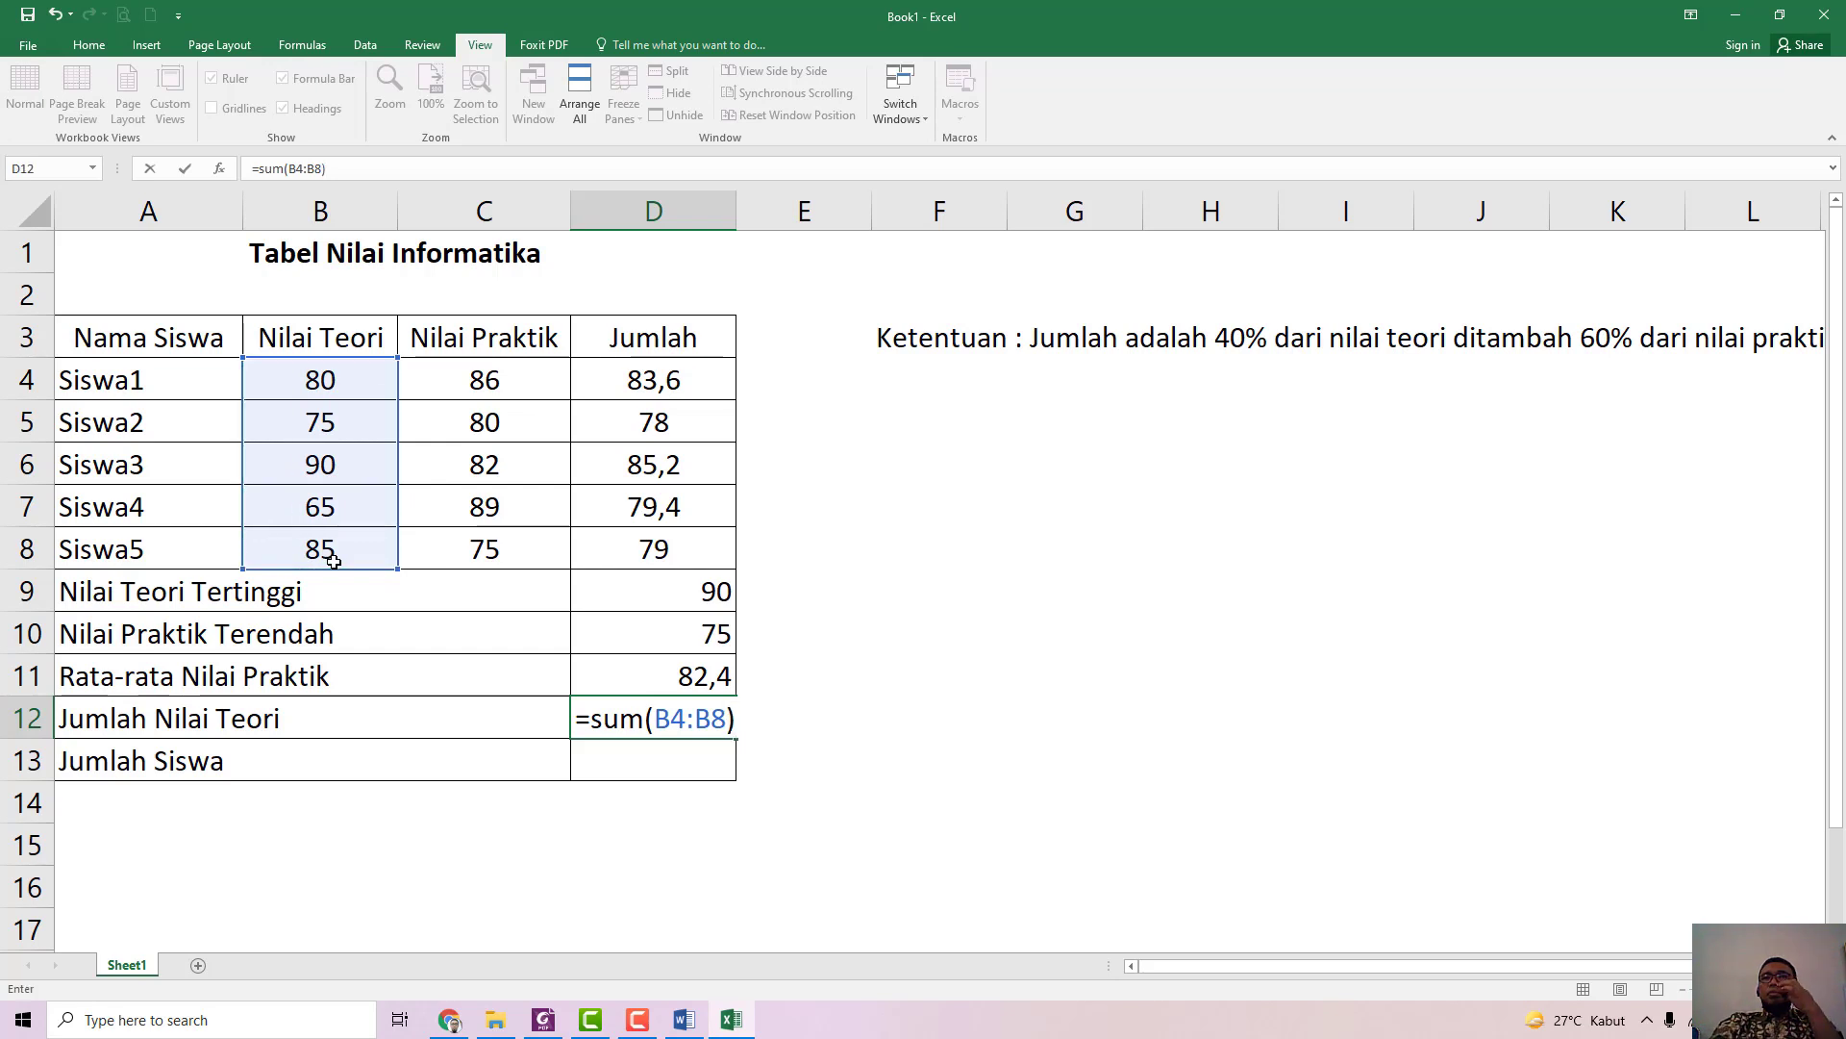
{"action": "key", "text": "Return"}
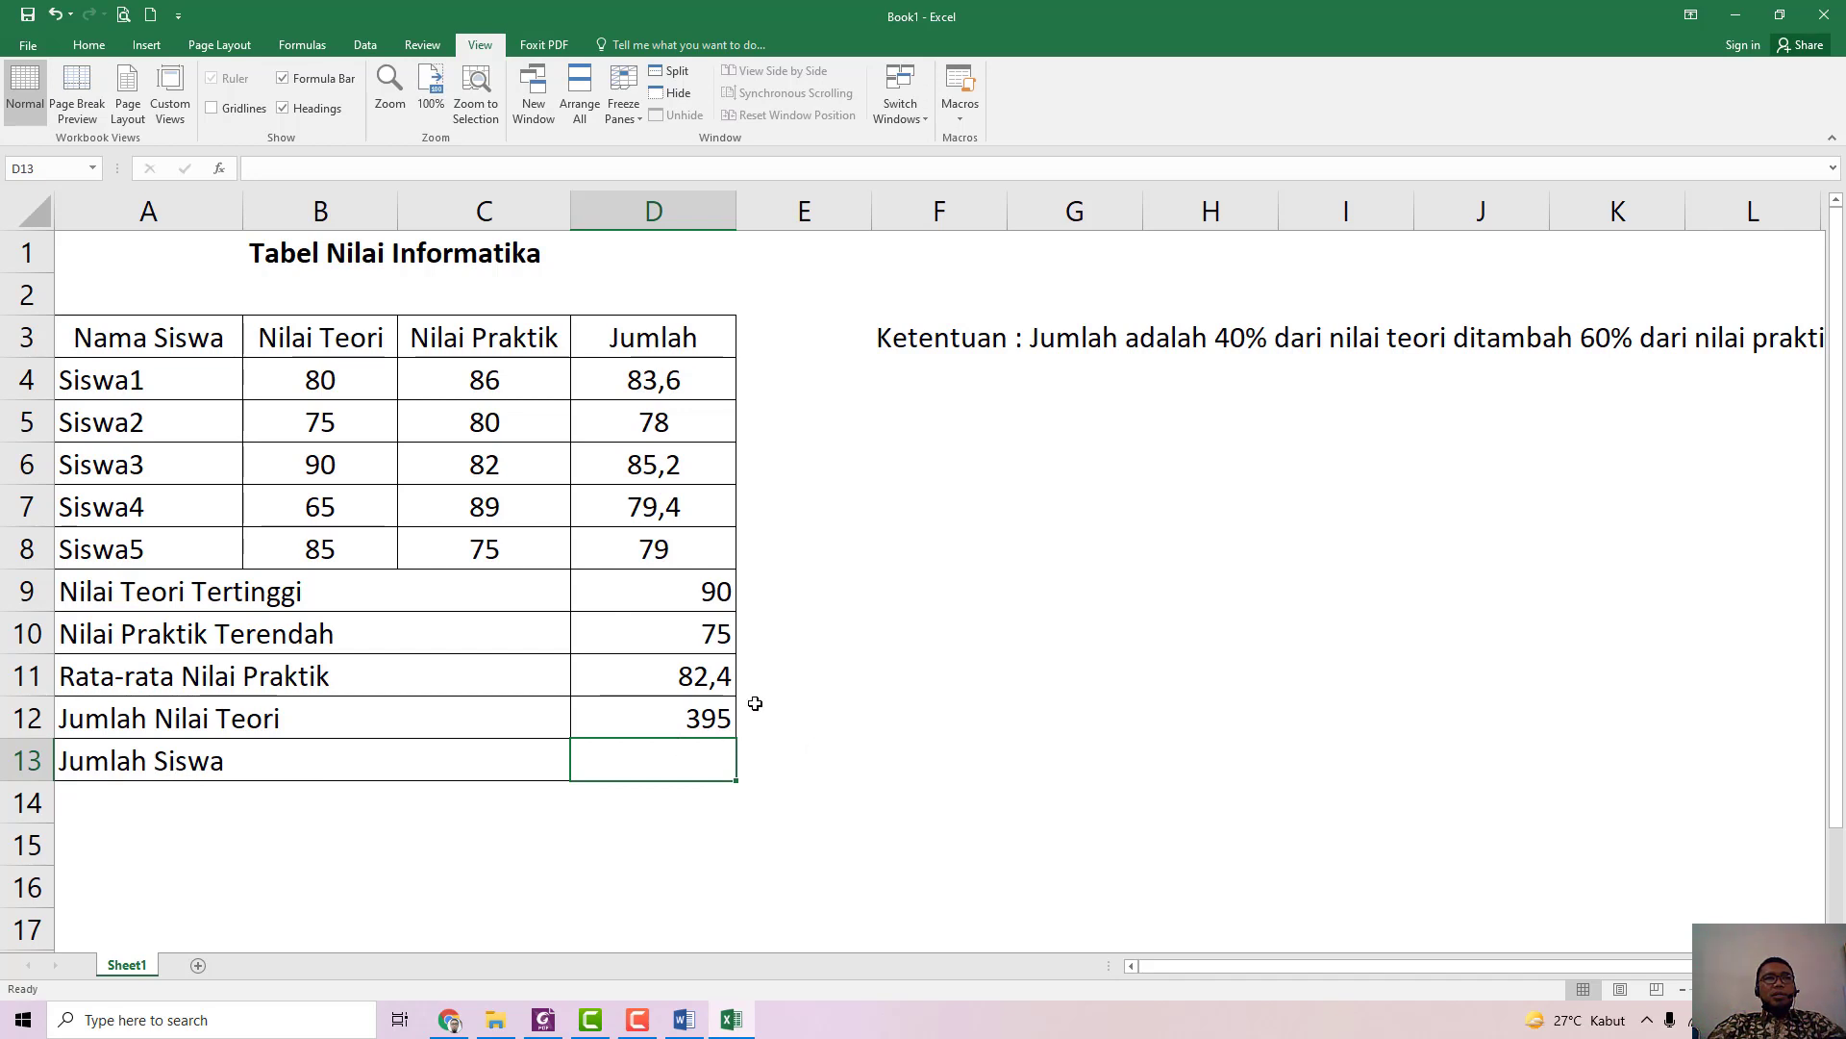
Step: Examine the cell range used by the SUM formula in D12 and the student names in A4:A8
{"action": "left_click", "coordinate": [647, 713]}
{"action": "double_click", "coordinate": [647, 713]}
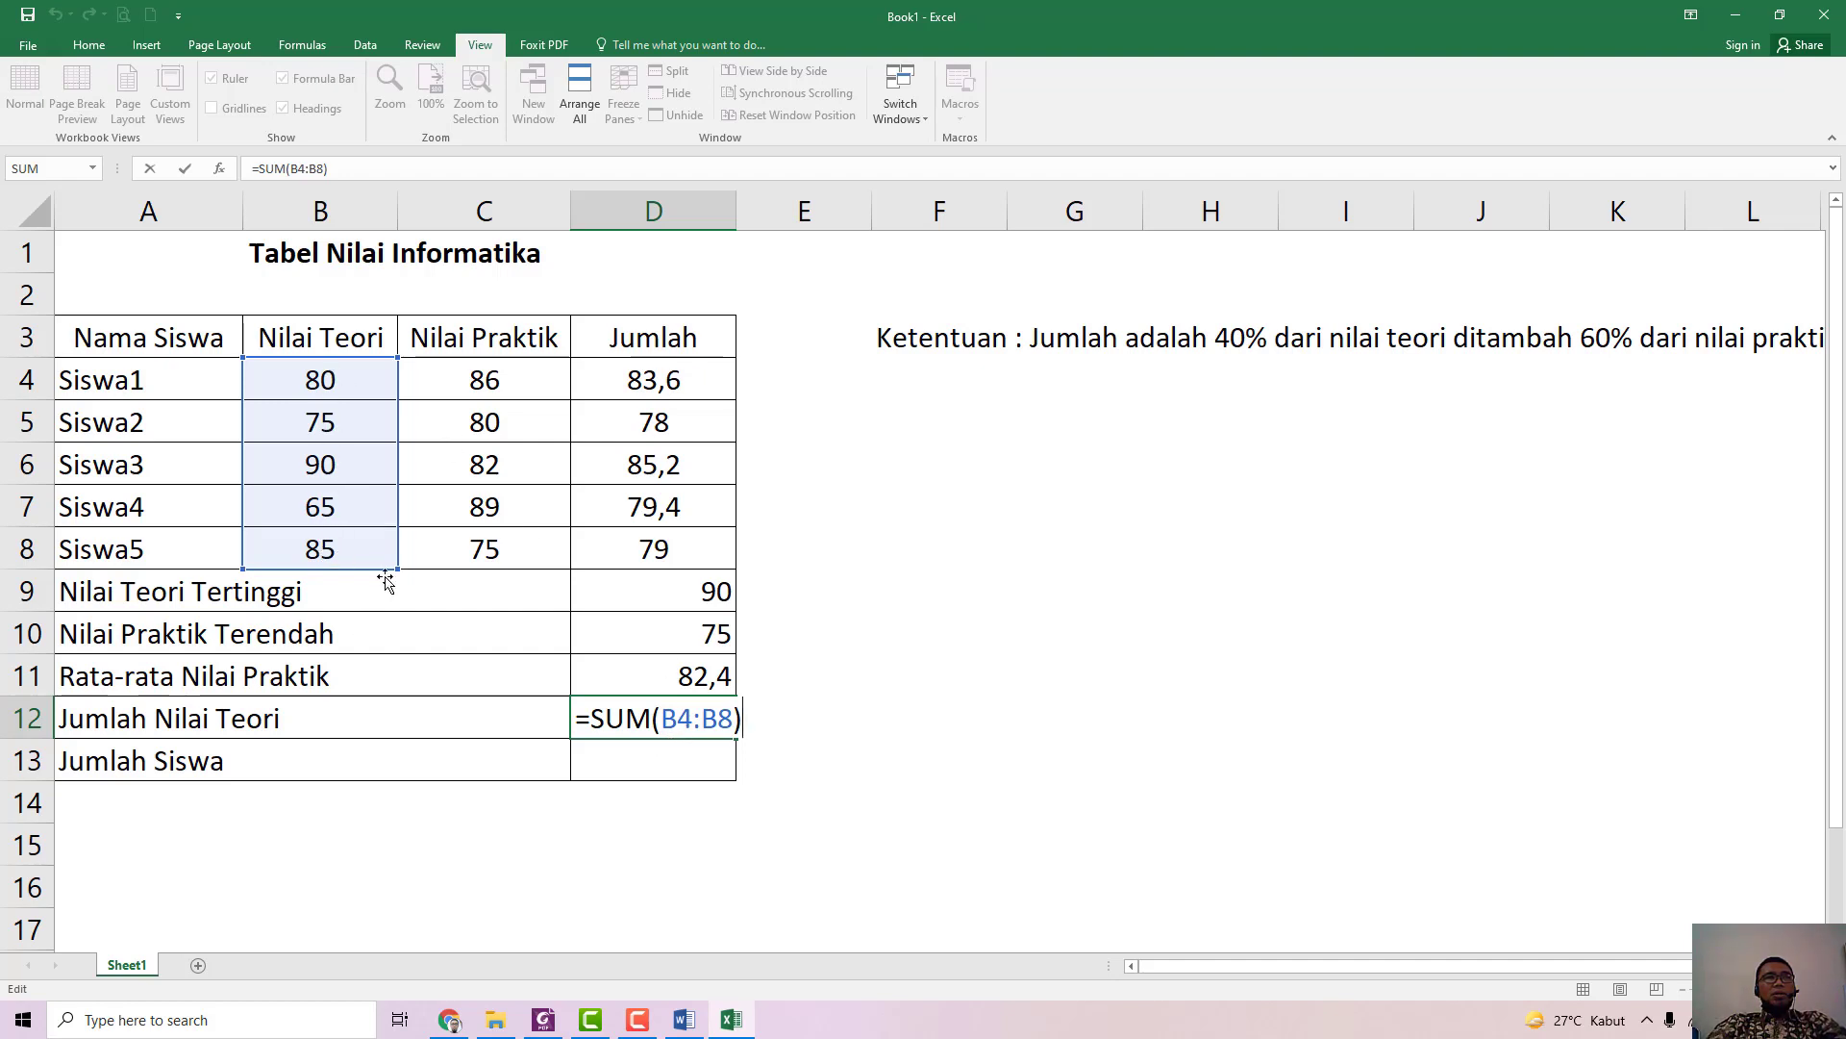
{"action": "left_click", "coordinate": [643, 759]}
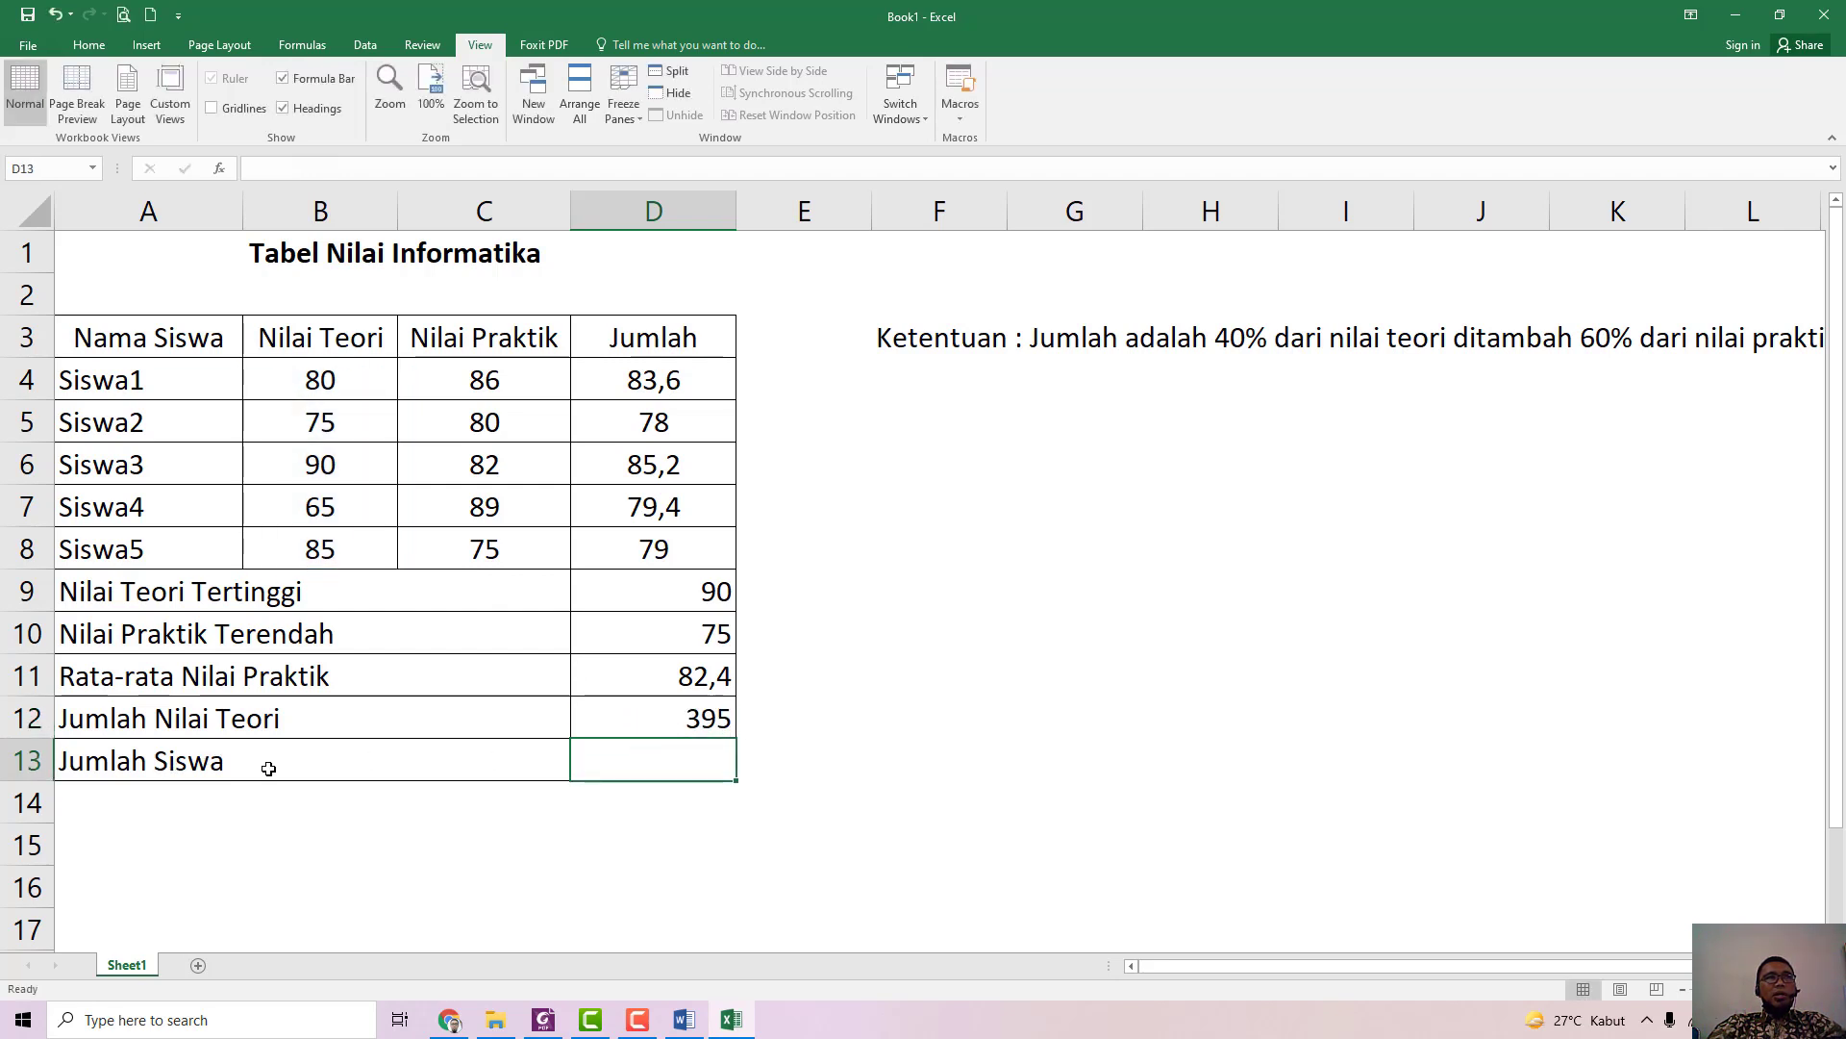
{"action": "left_click", "coordinate": [93, 404]}
{"action": "left_click", "coordinate": [101, 423]}
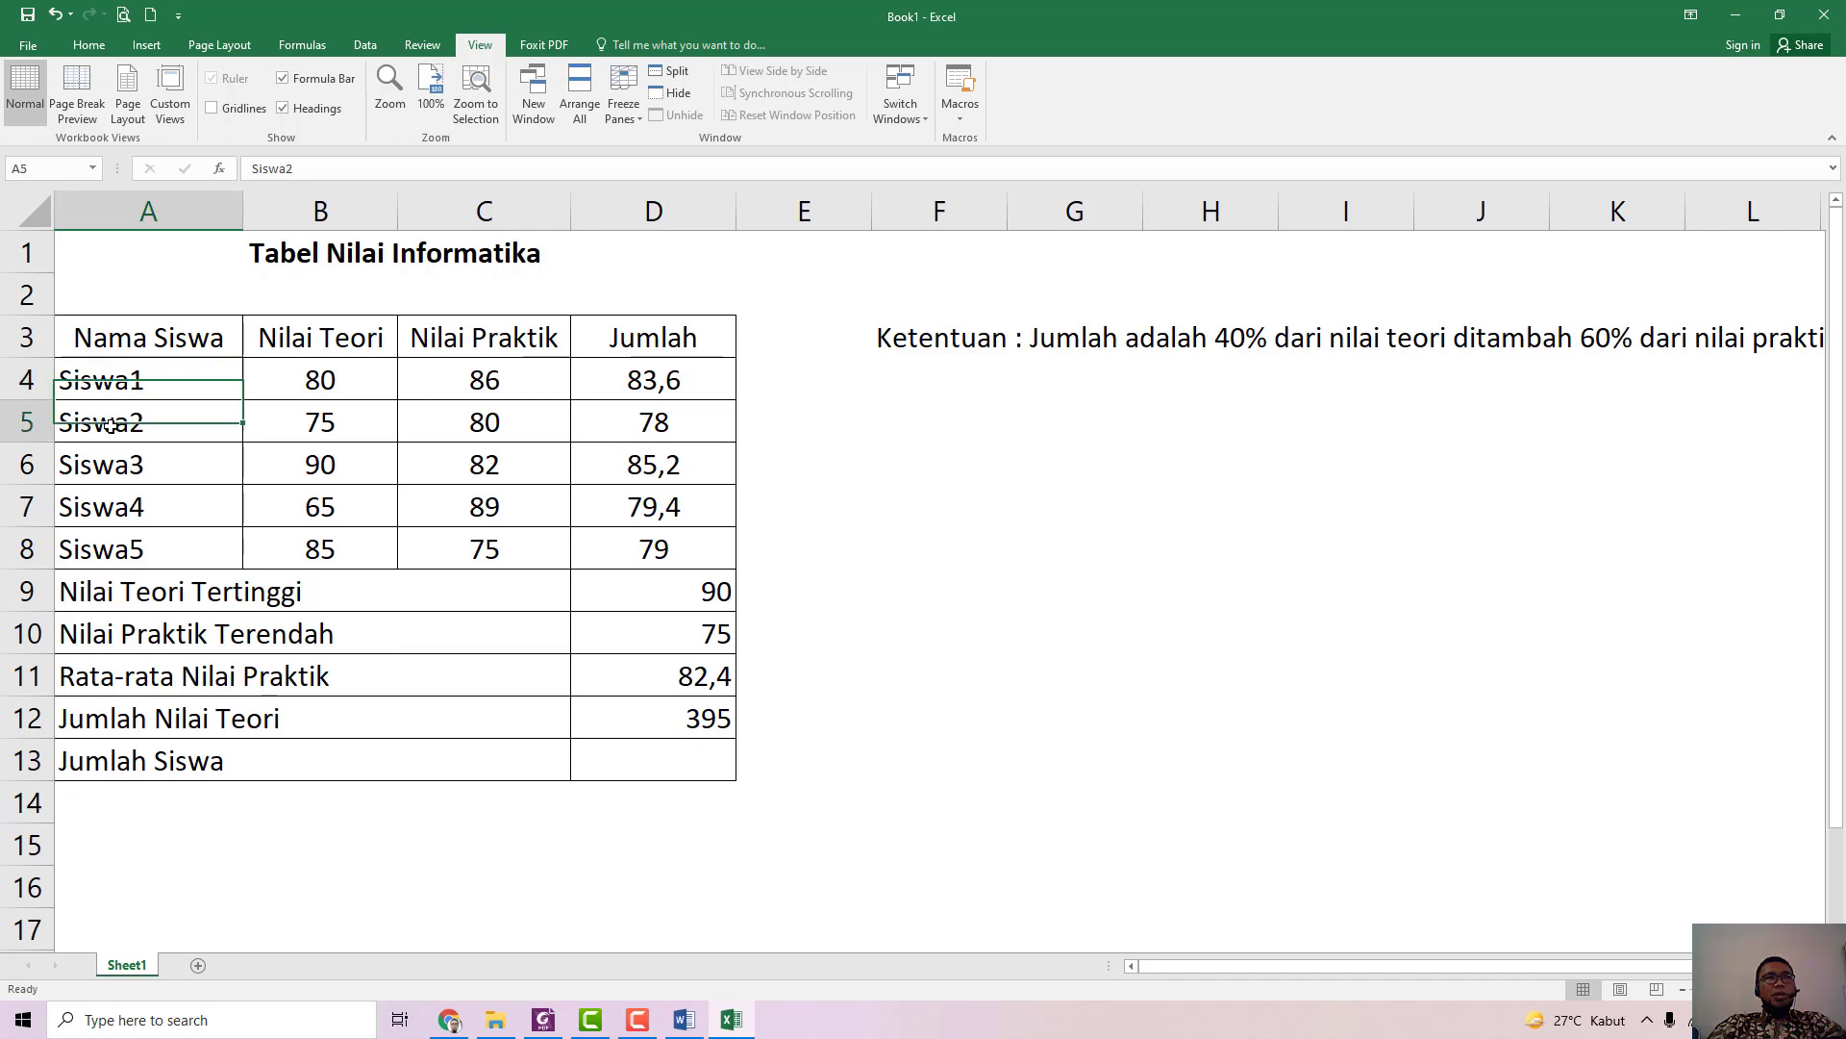
{"action": "left_click", "coordinate": [116, 468]}
{"action": "left_click", "coordinate": [105, 381]}
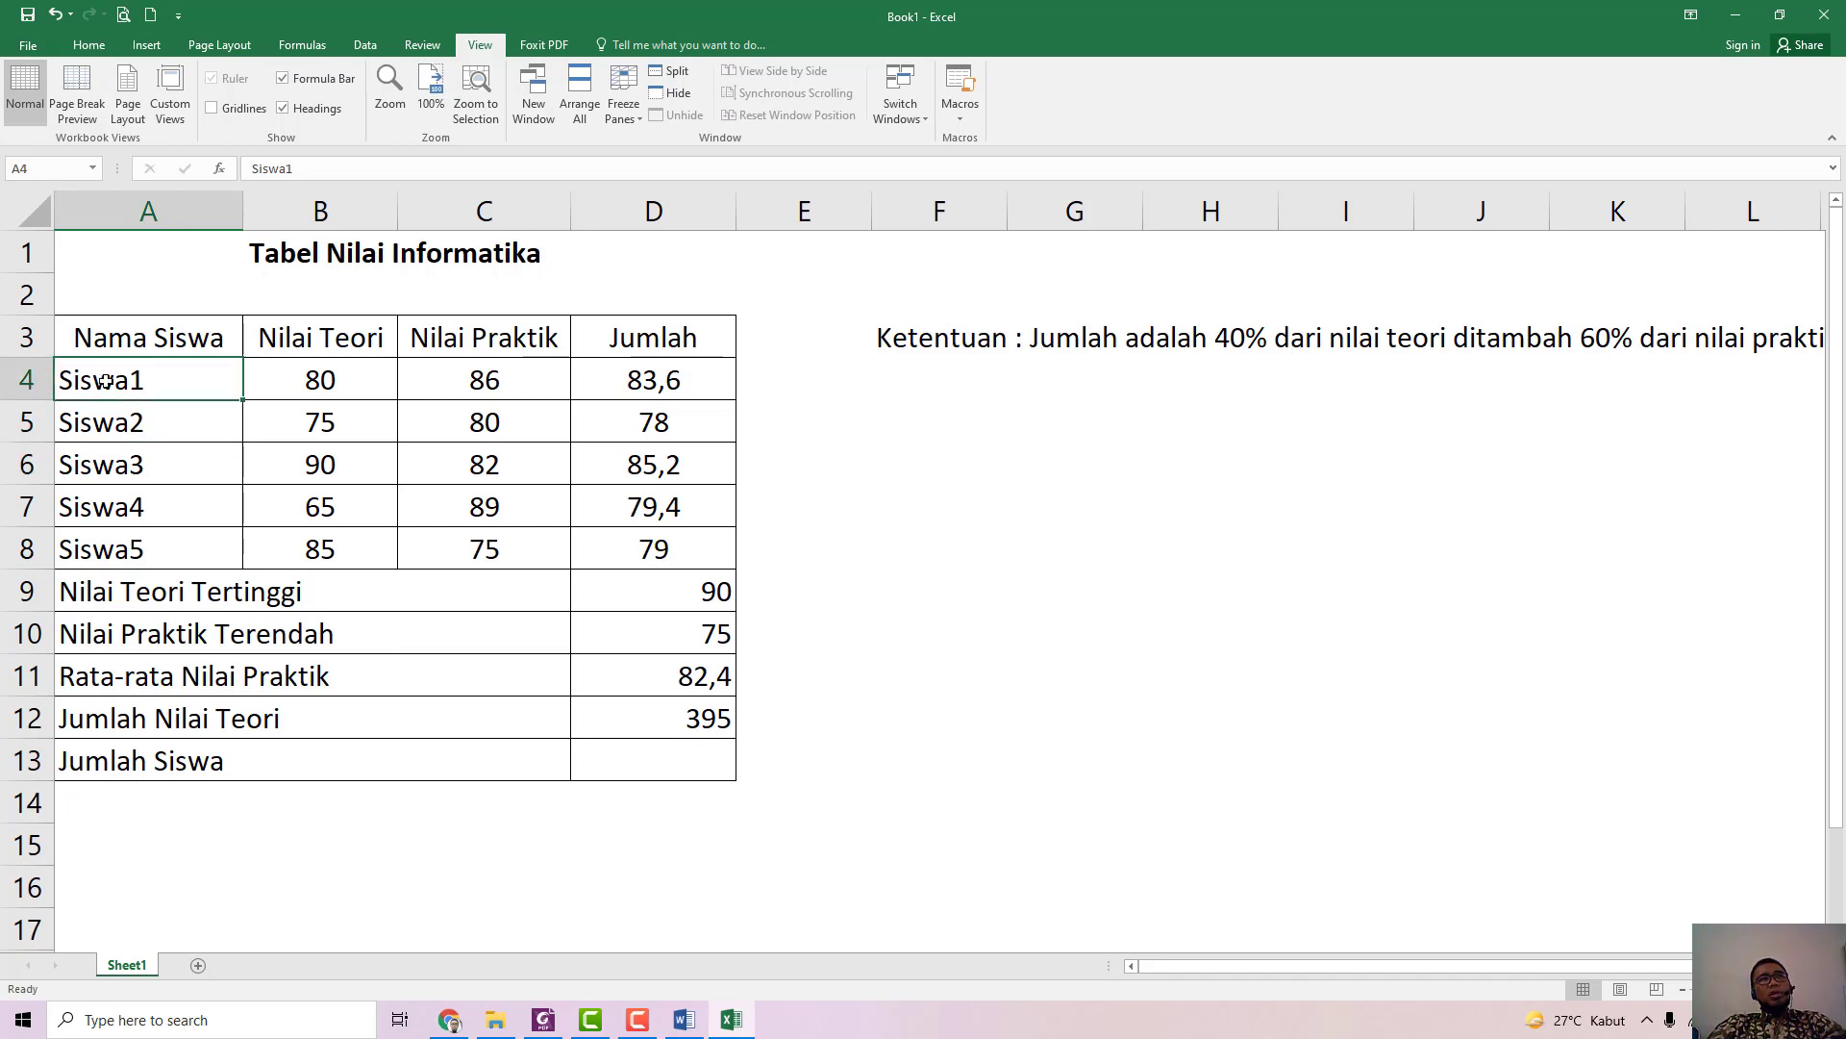
{"action": "left_click", "coordinate": [127, 545]}
{"action": "left_click", "coordinate": [129, 381]}
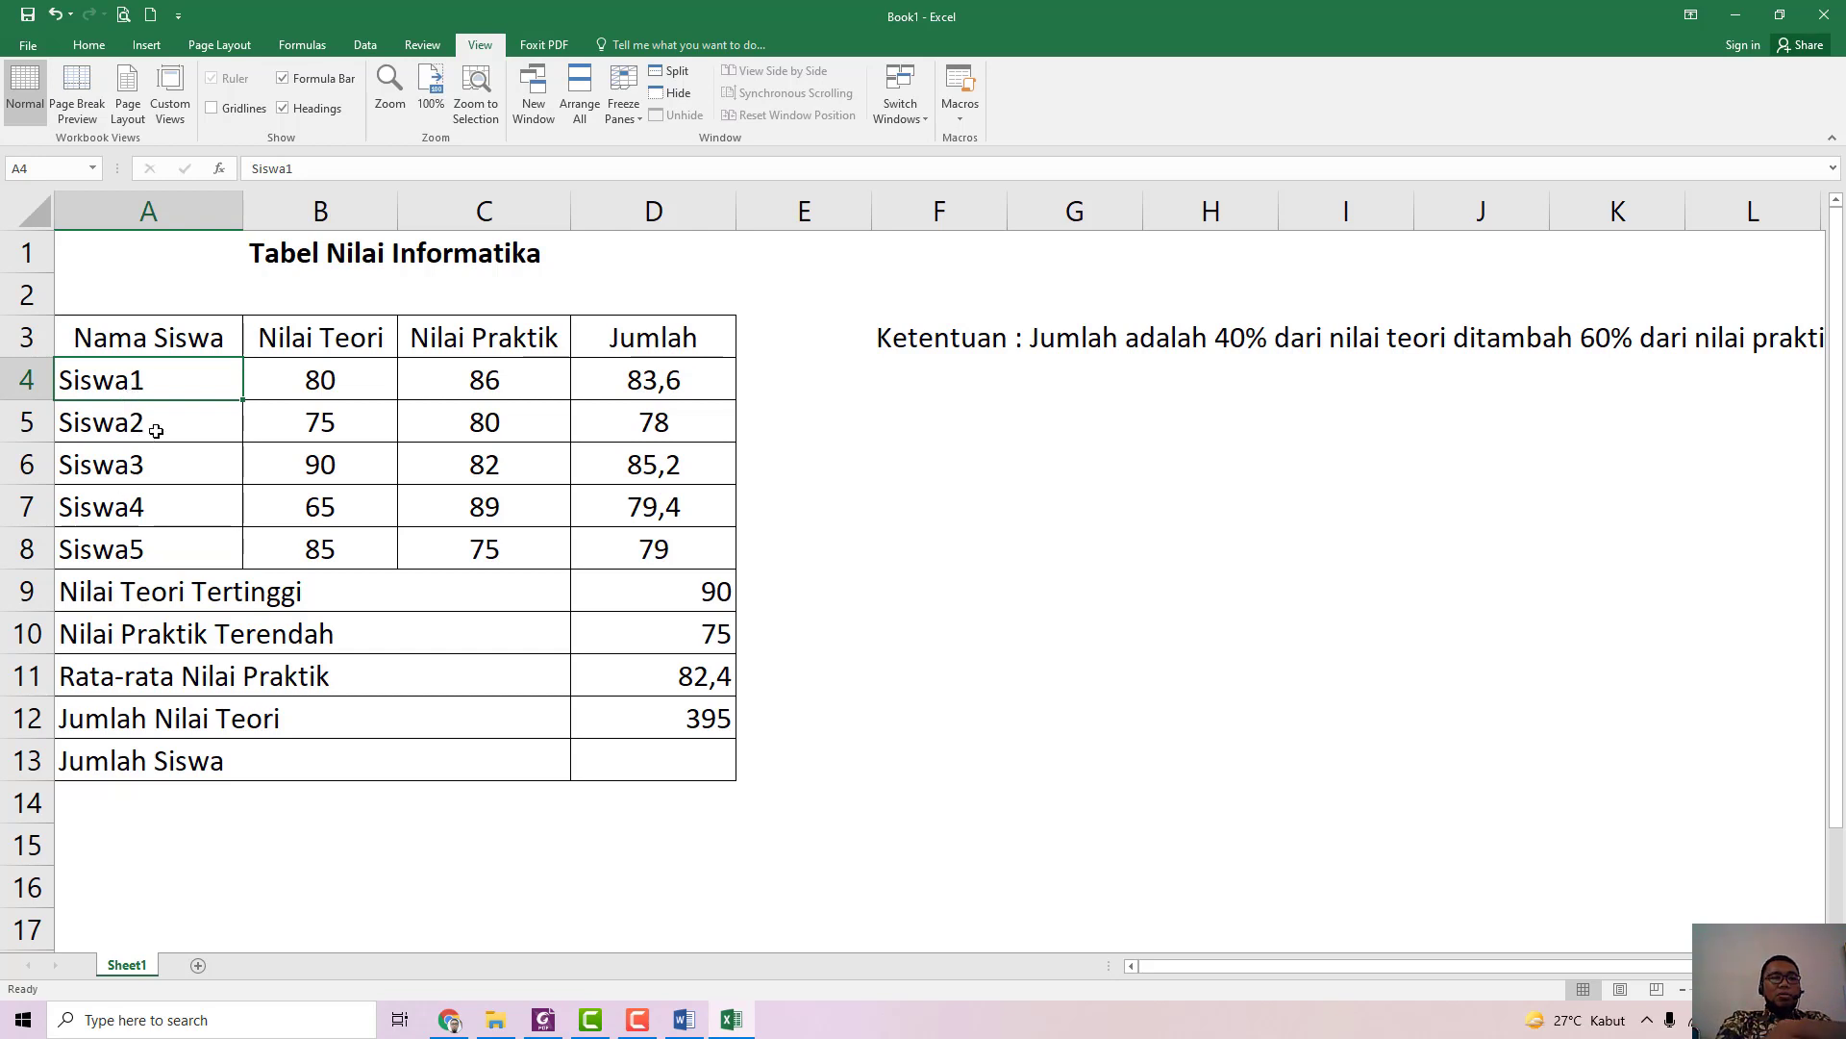
{"action": "left_click", "coordinate": [660, 754]}
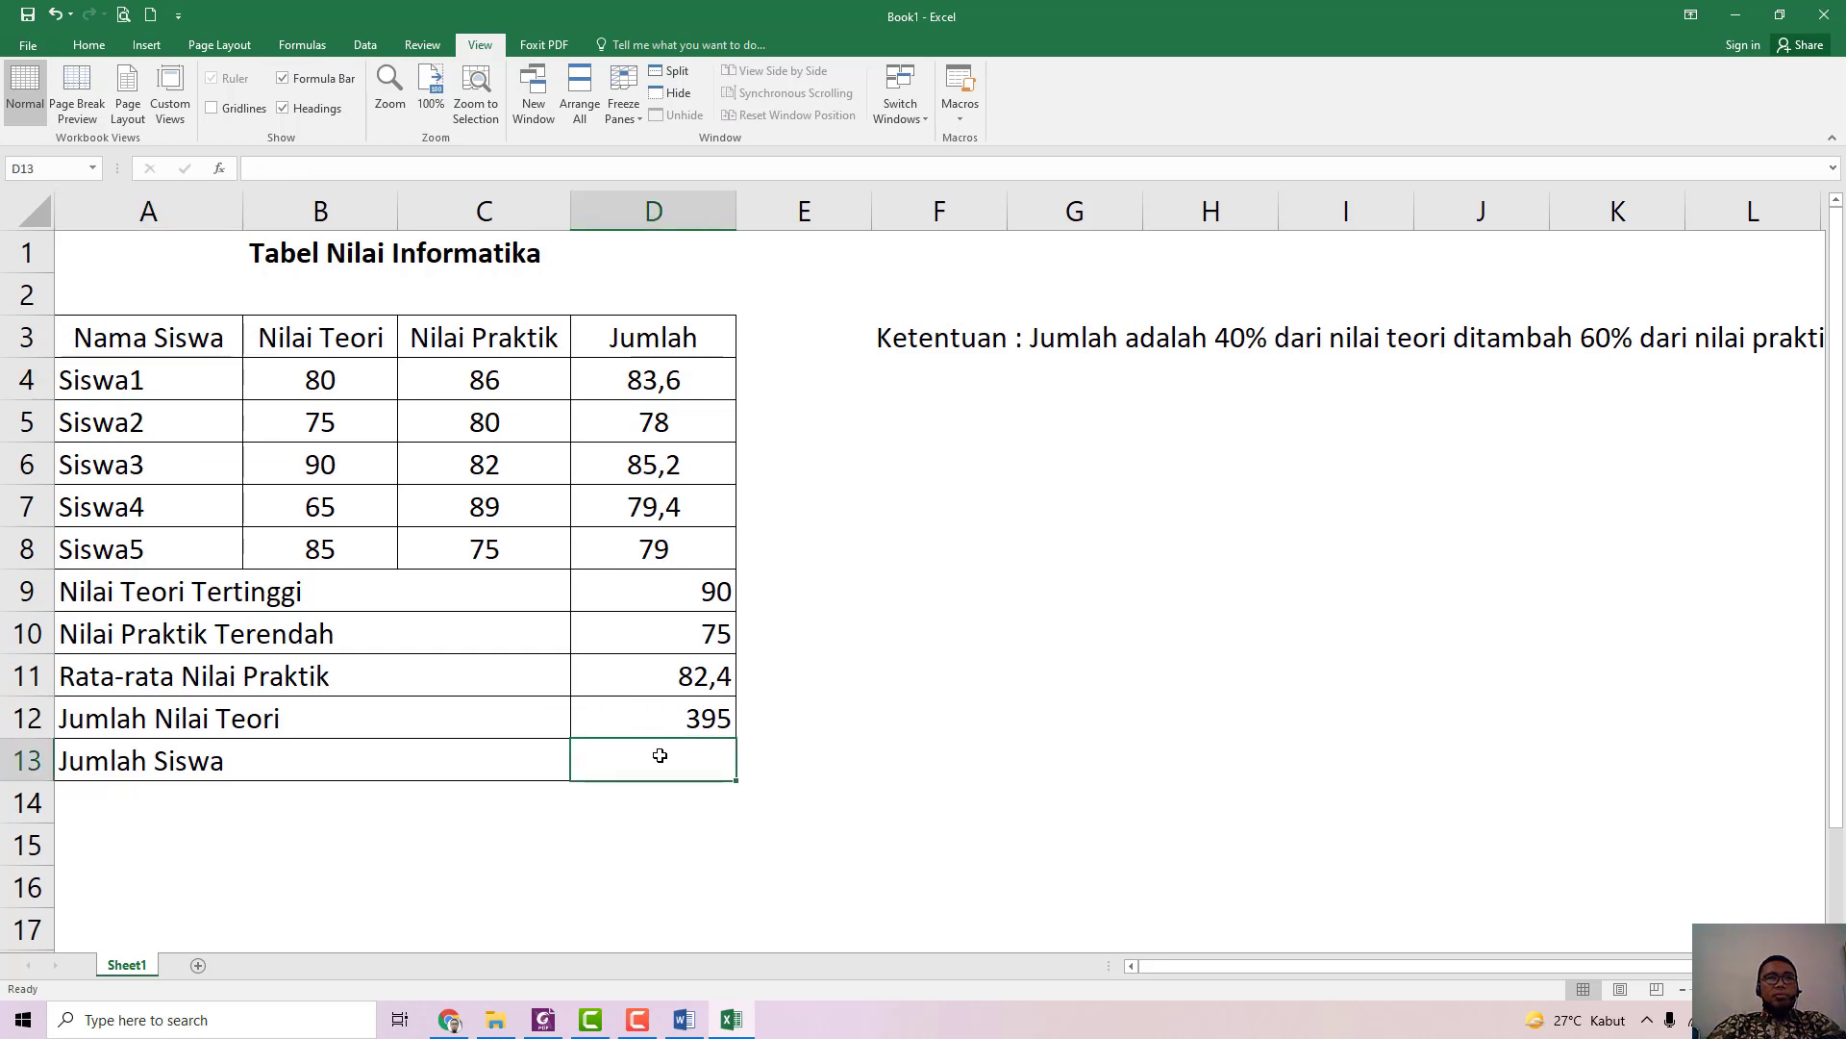
{"action": "type", "text": "=count("}
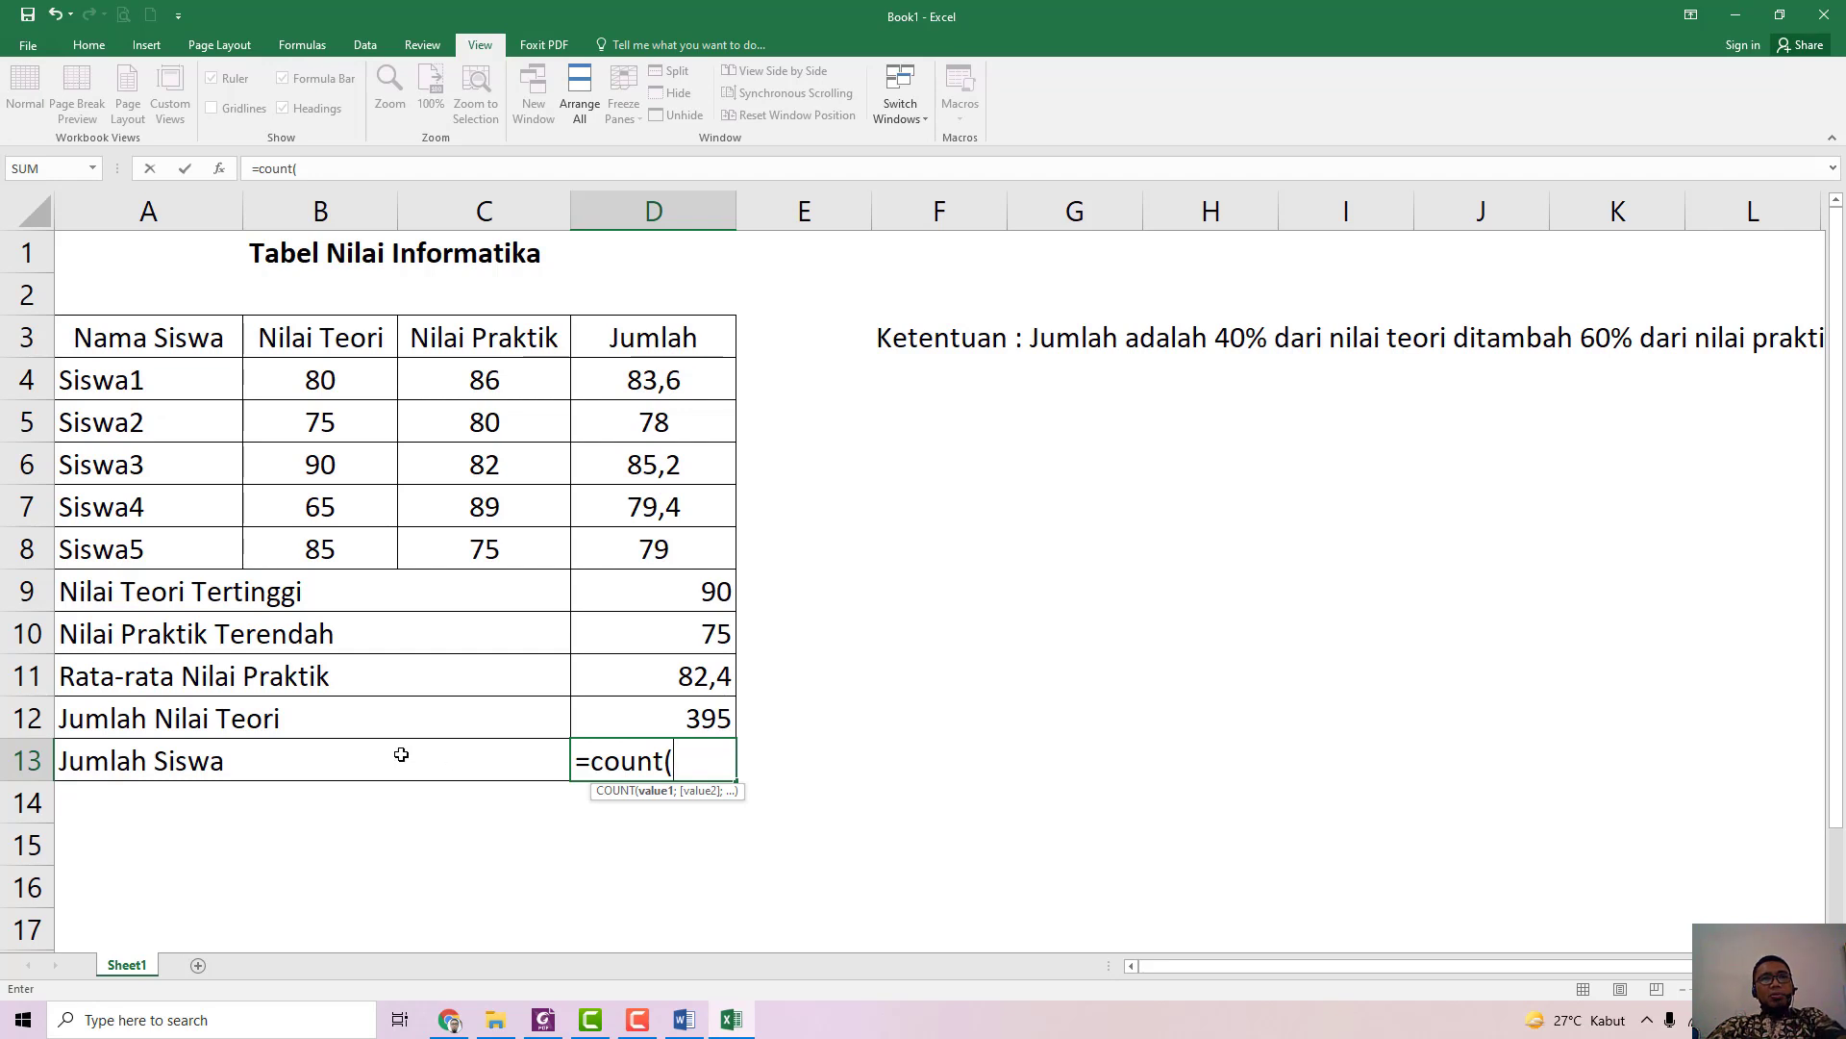
{"action": "key", "text": "Escape"}
Step: Review which theory score cells the SUM formula in D12 adds up
{"action": "left_click", "coordinate": [690, 709]}
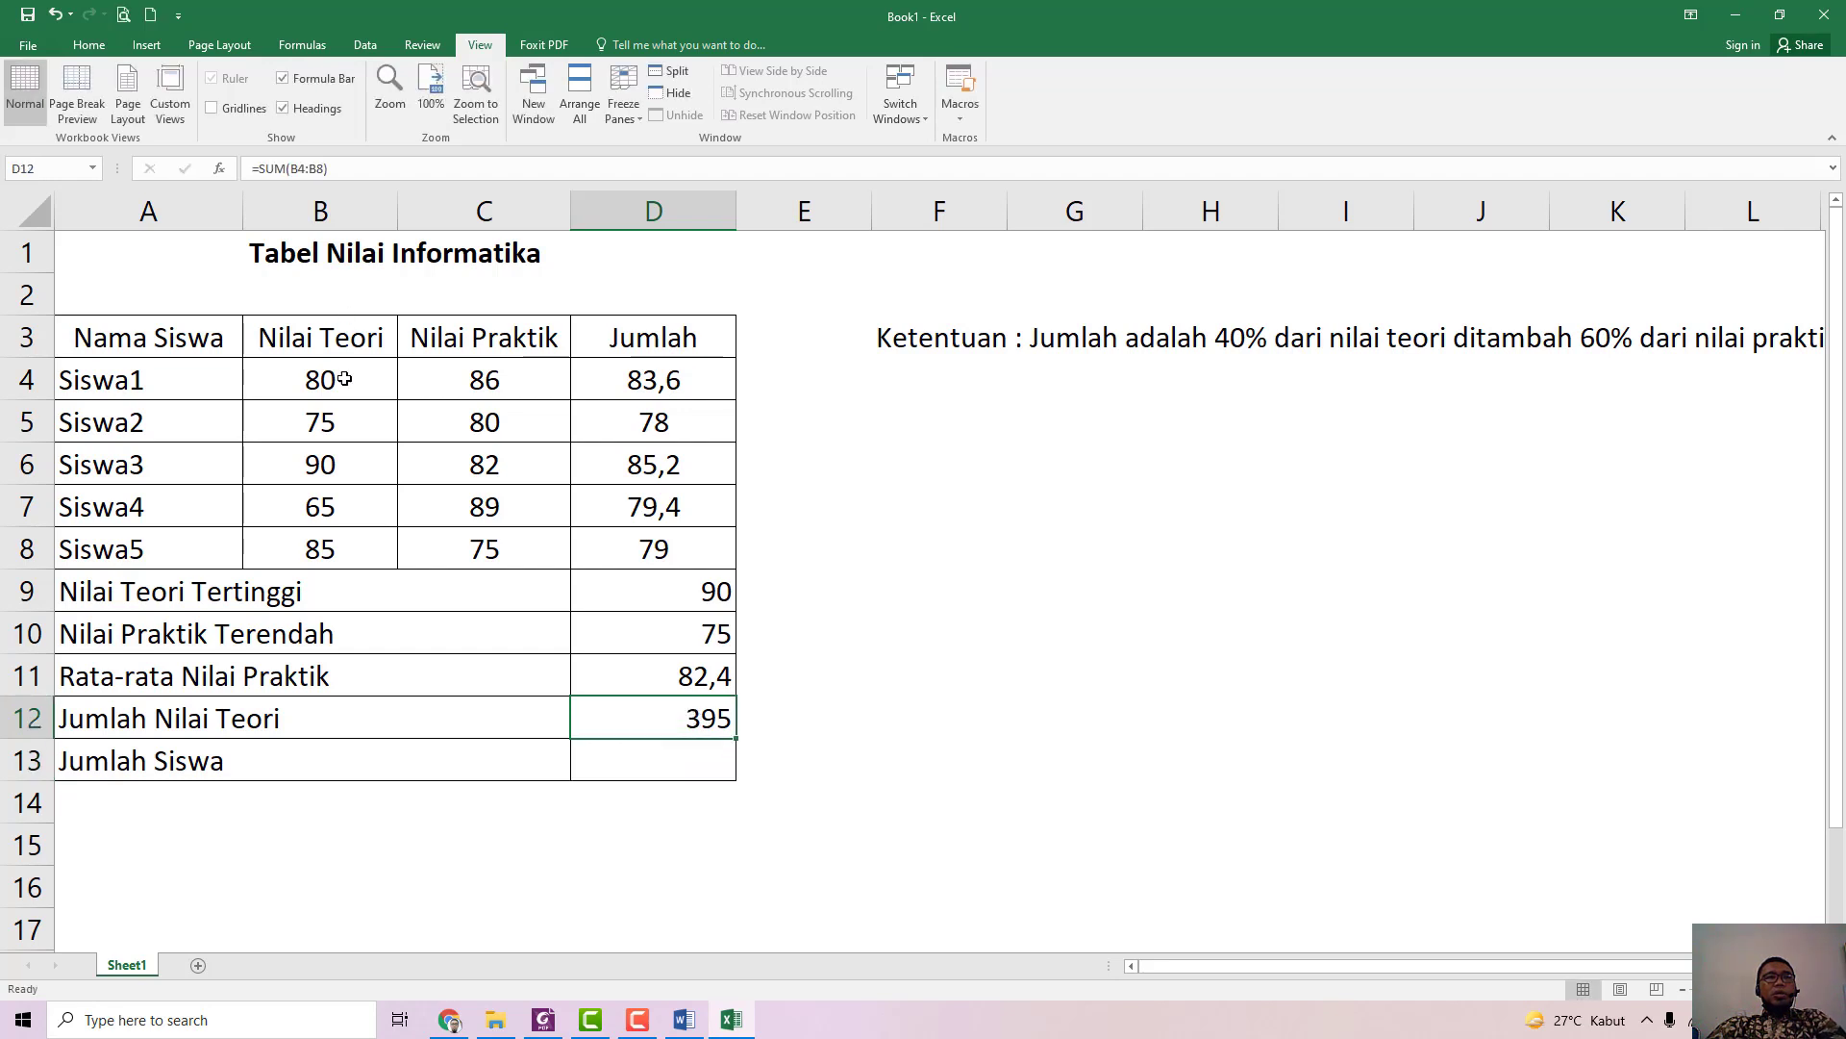
{"action": "key", "text": "F2"}
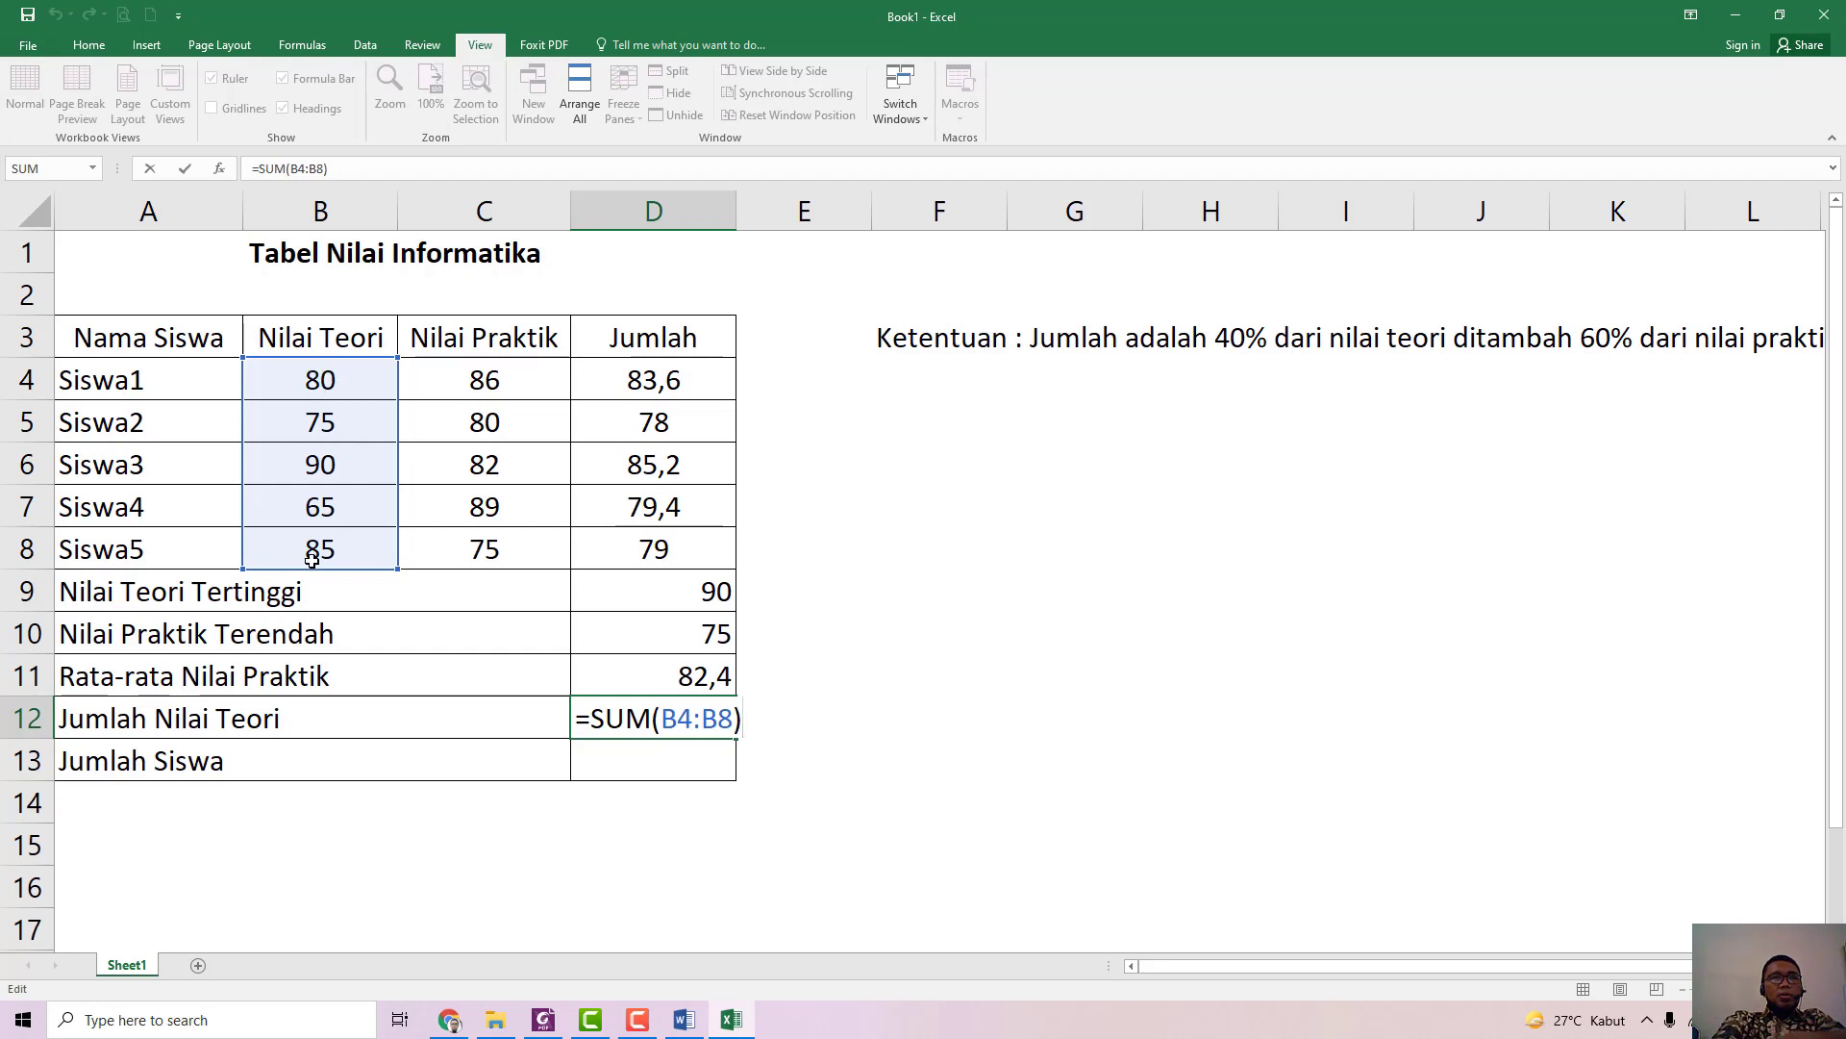
{"action": "key", "text": "ctrl+Return"}
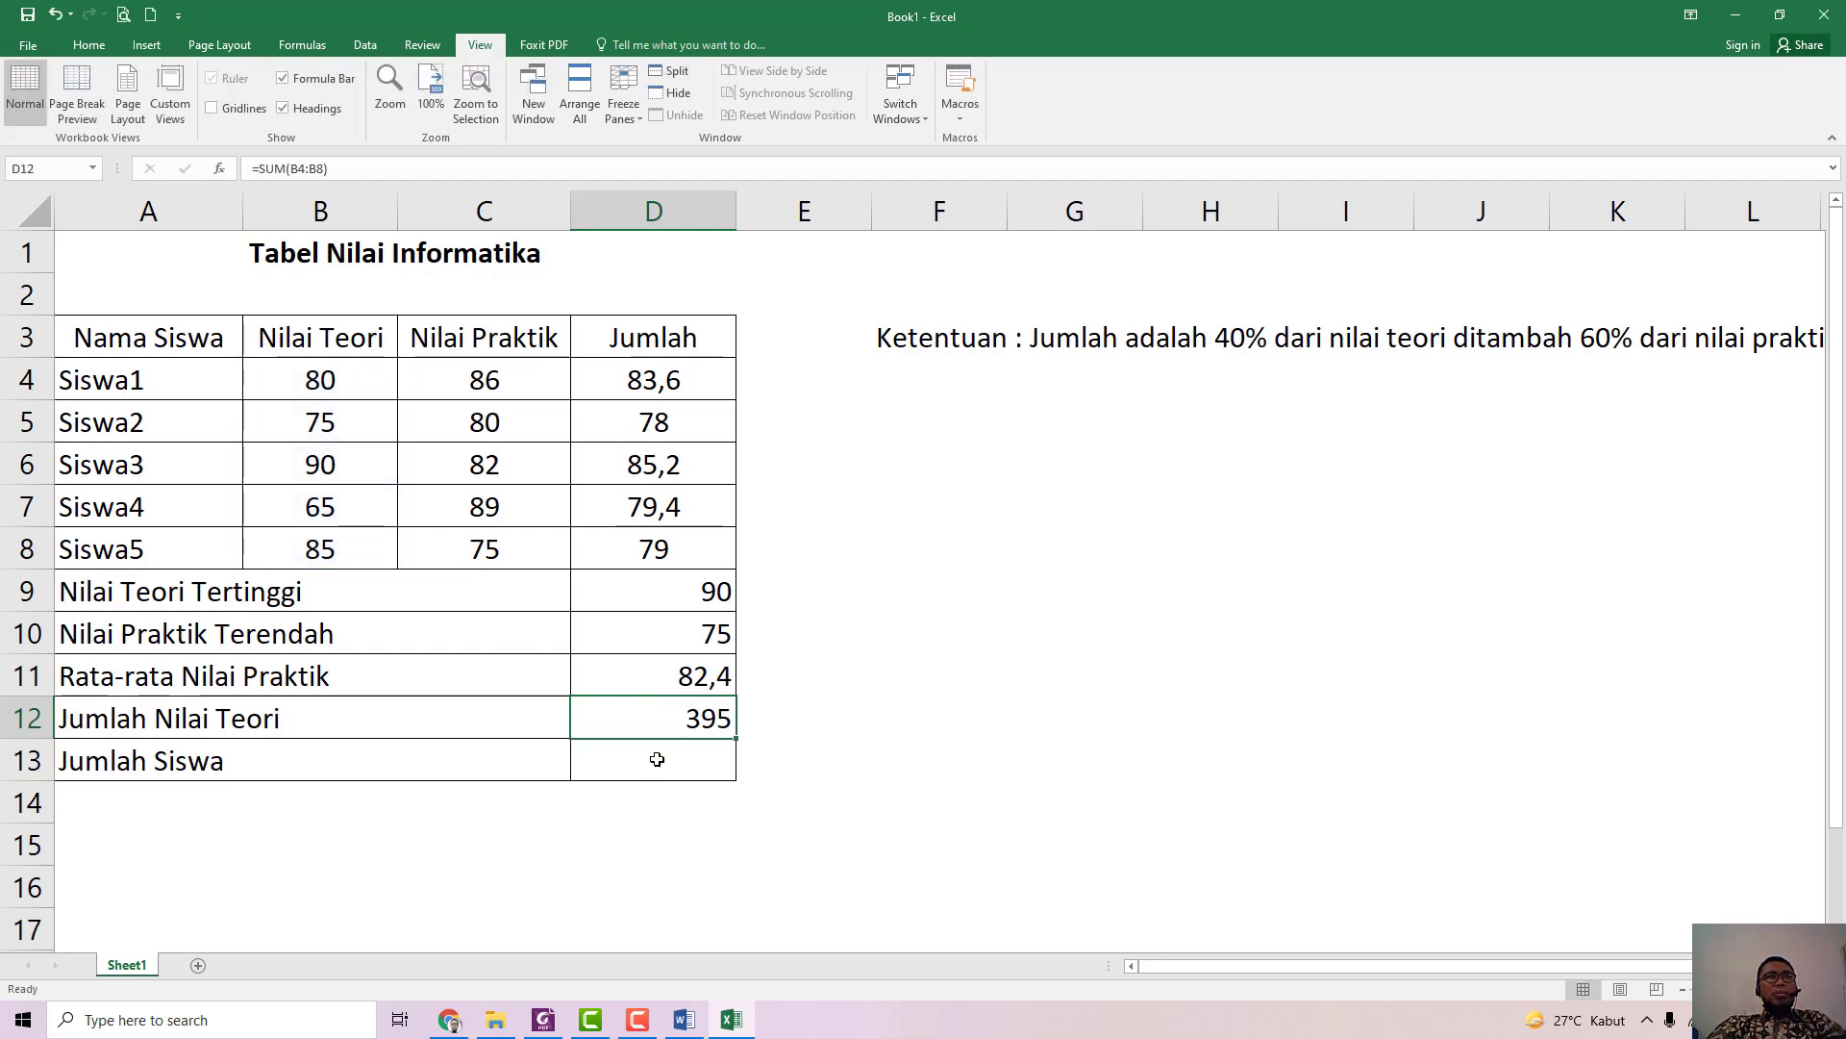
Step: Write the formula =count(A4:A8) in cell D13 to count the students by their names
{"action": "left_click", "coordinate": [654, 758]}
{"action": "type", "text": "=count"}
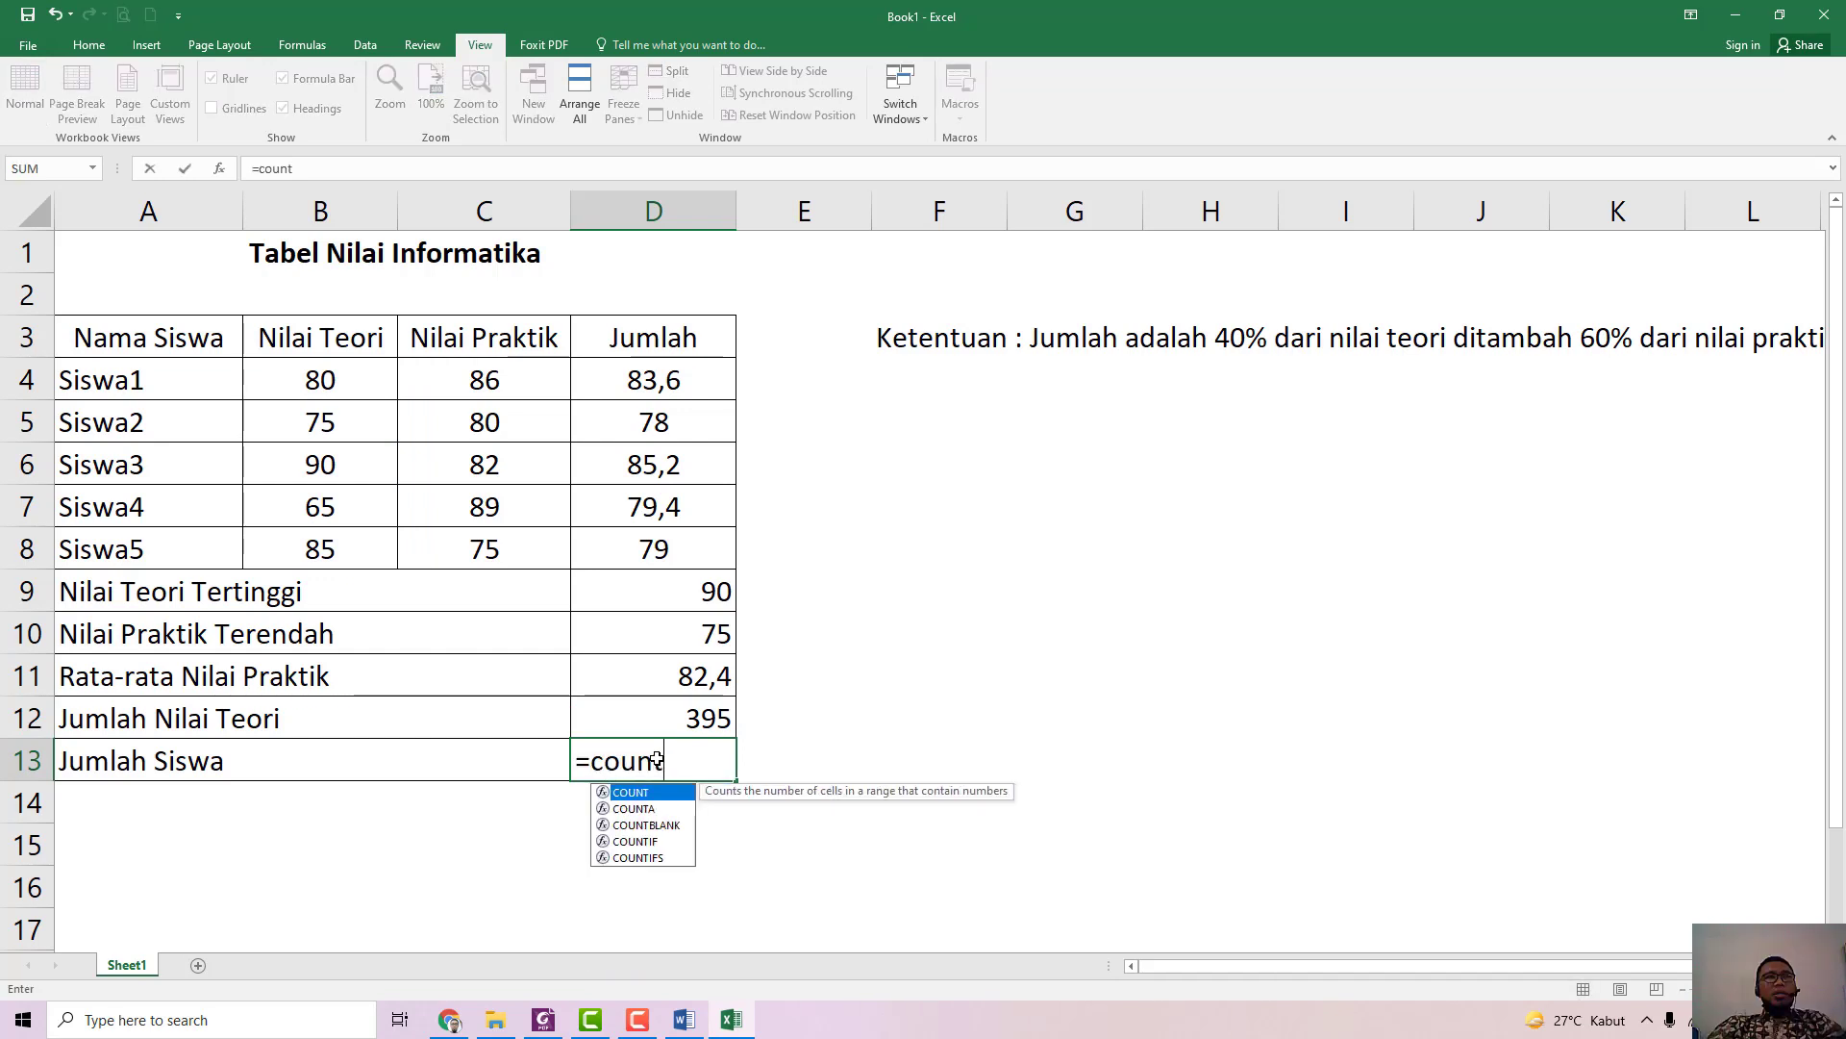
{"action": "type", "text": "("}
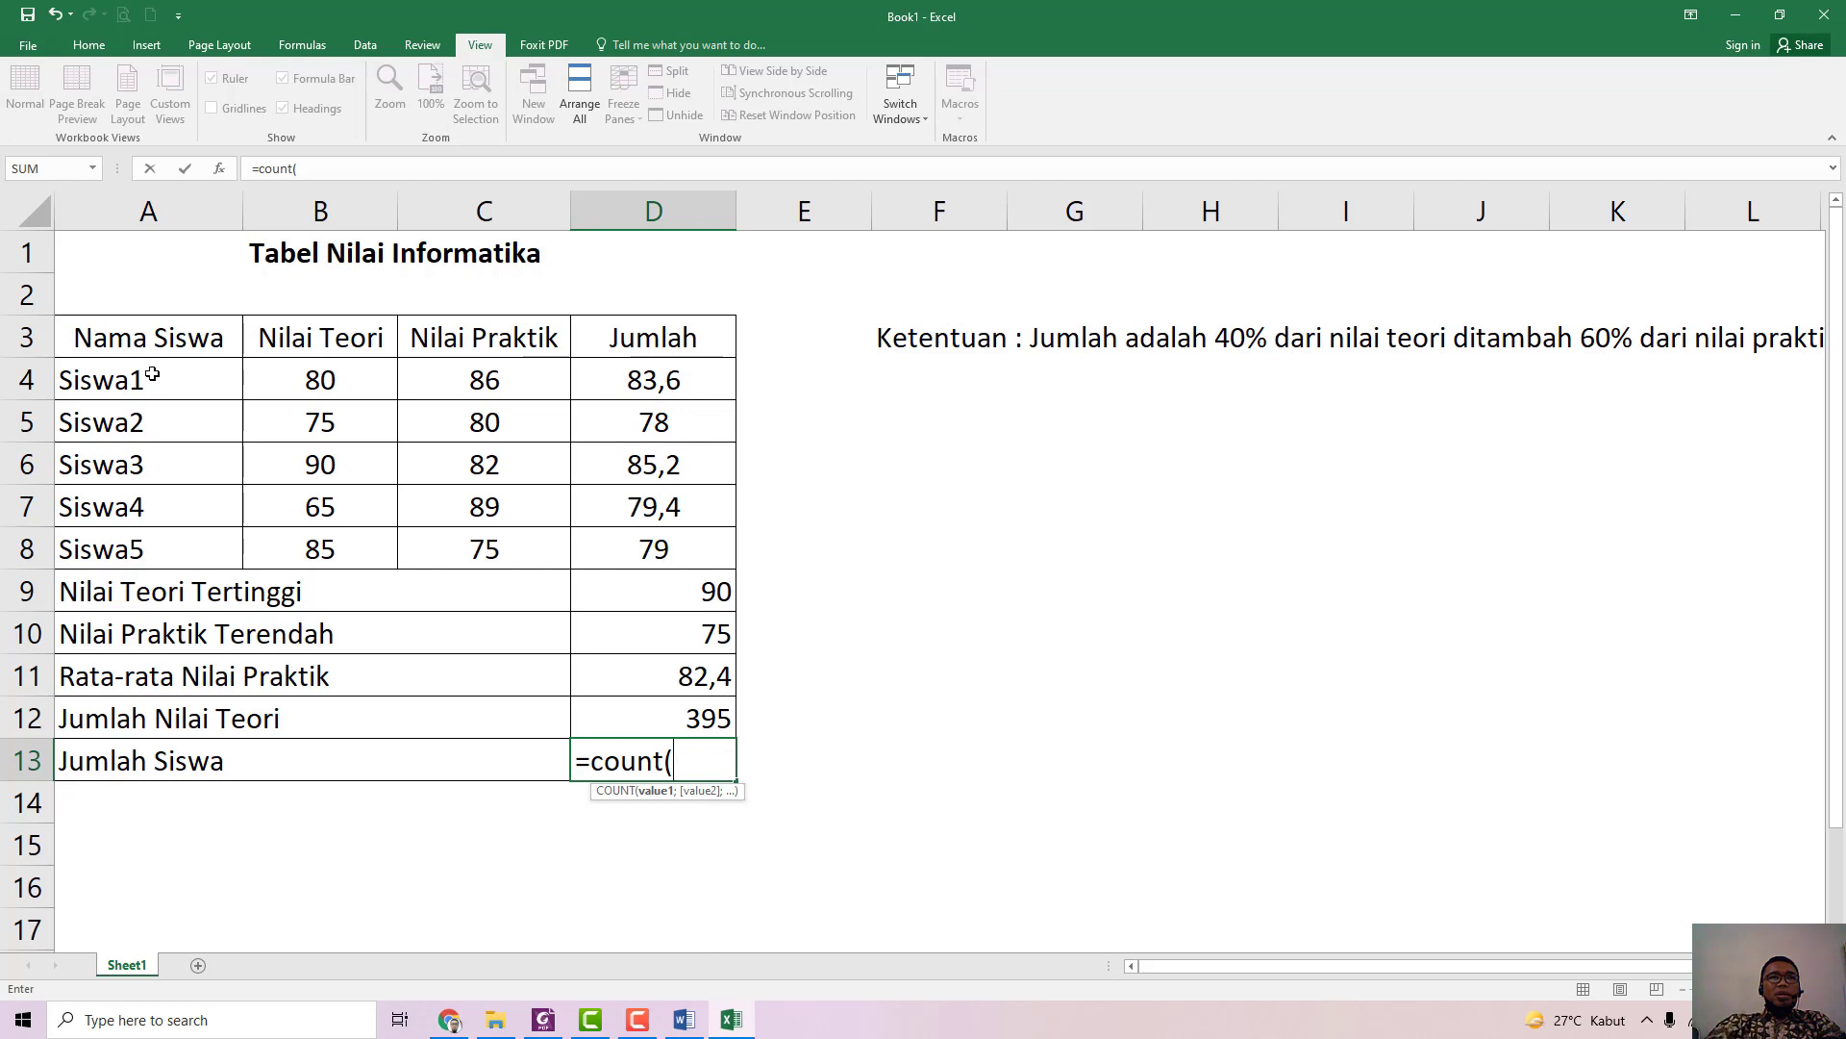
{"action": "left_click_drag", "start_coordinate": [152, 374], "coordinate": [151, 545]}
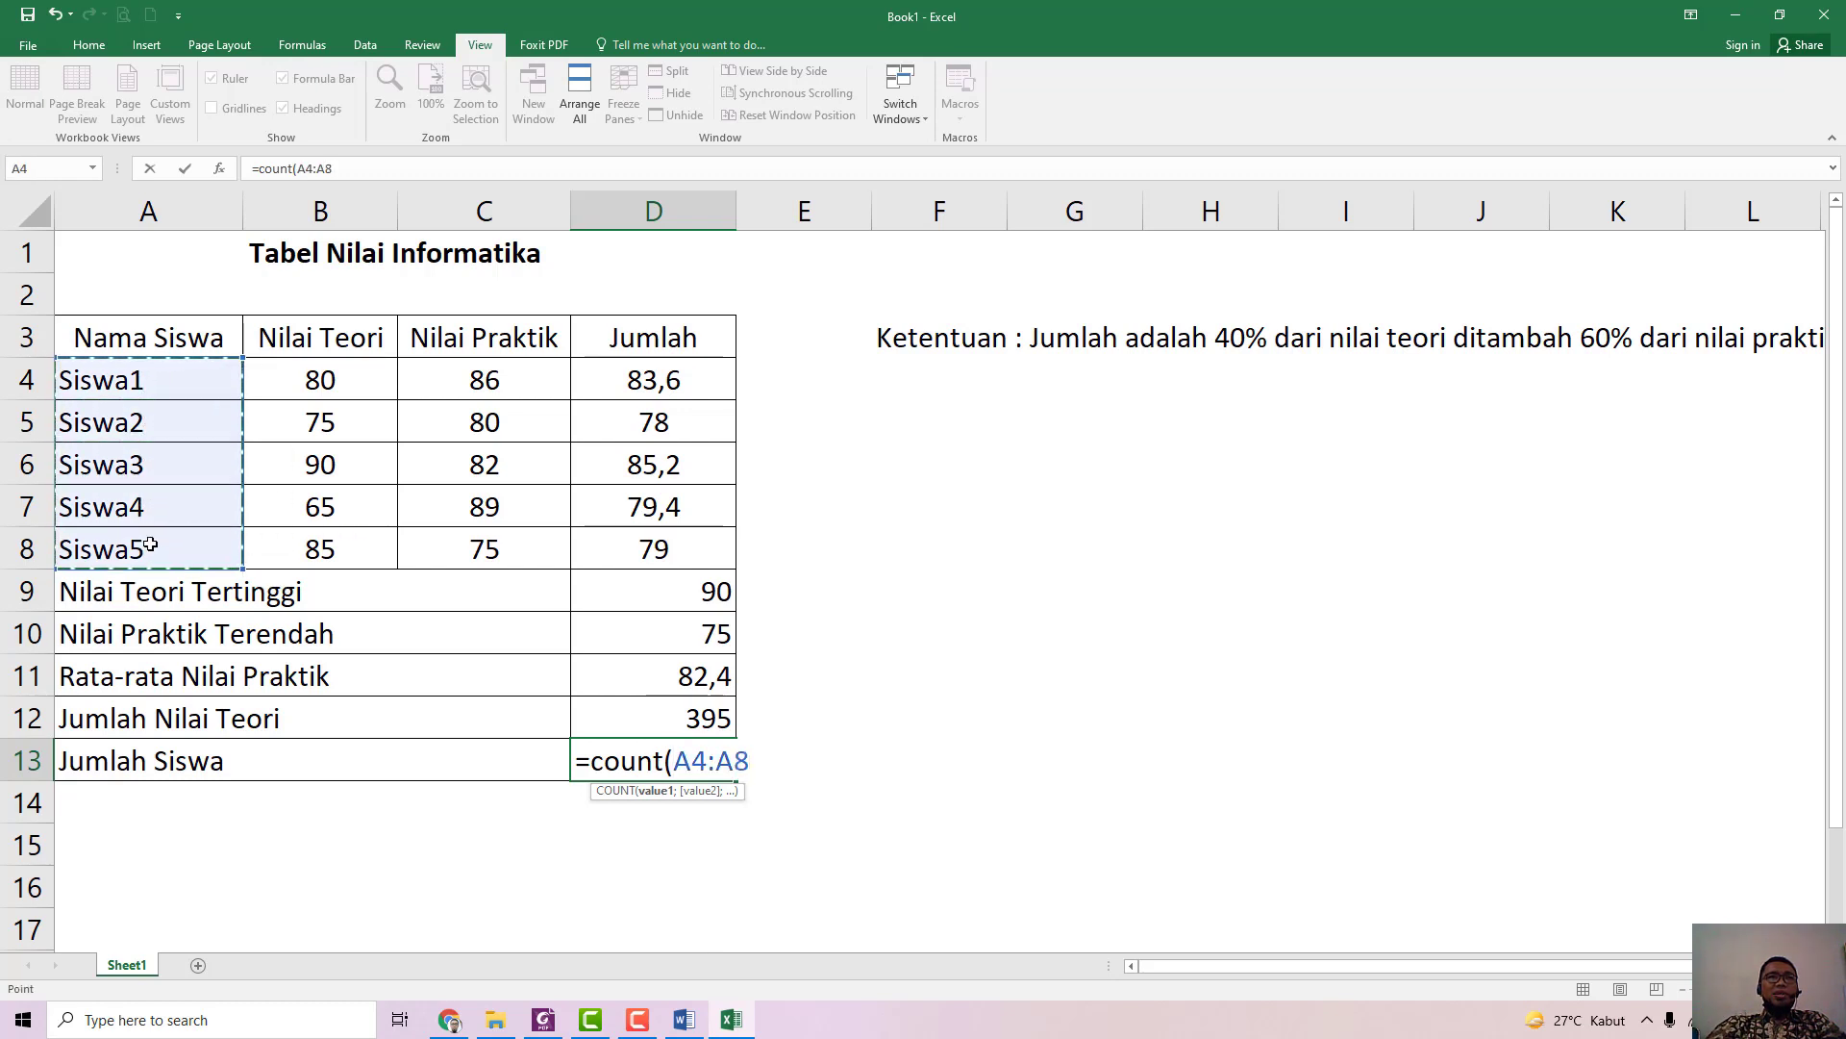
{"action": "type", "text": ")"}
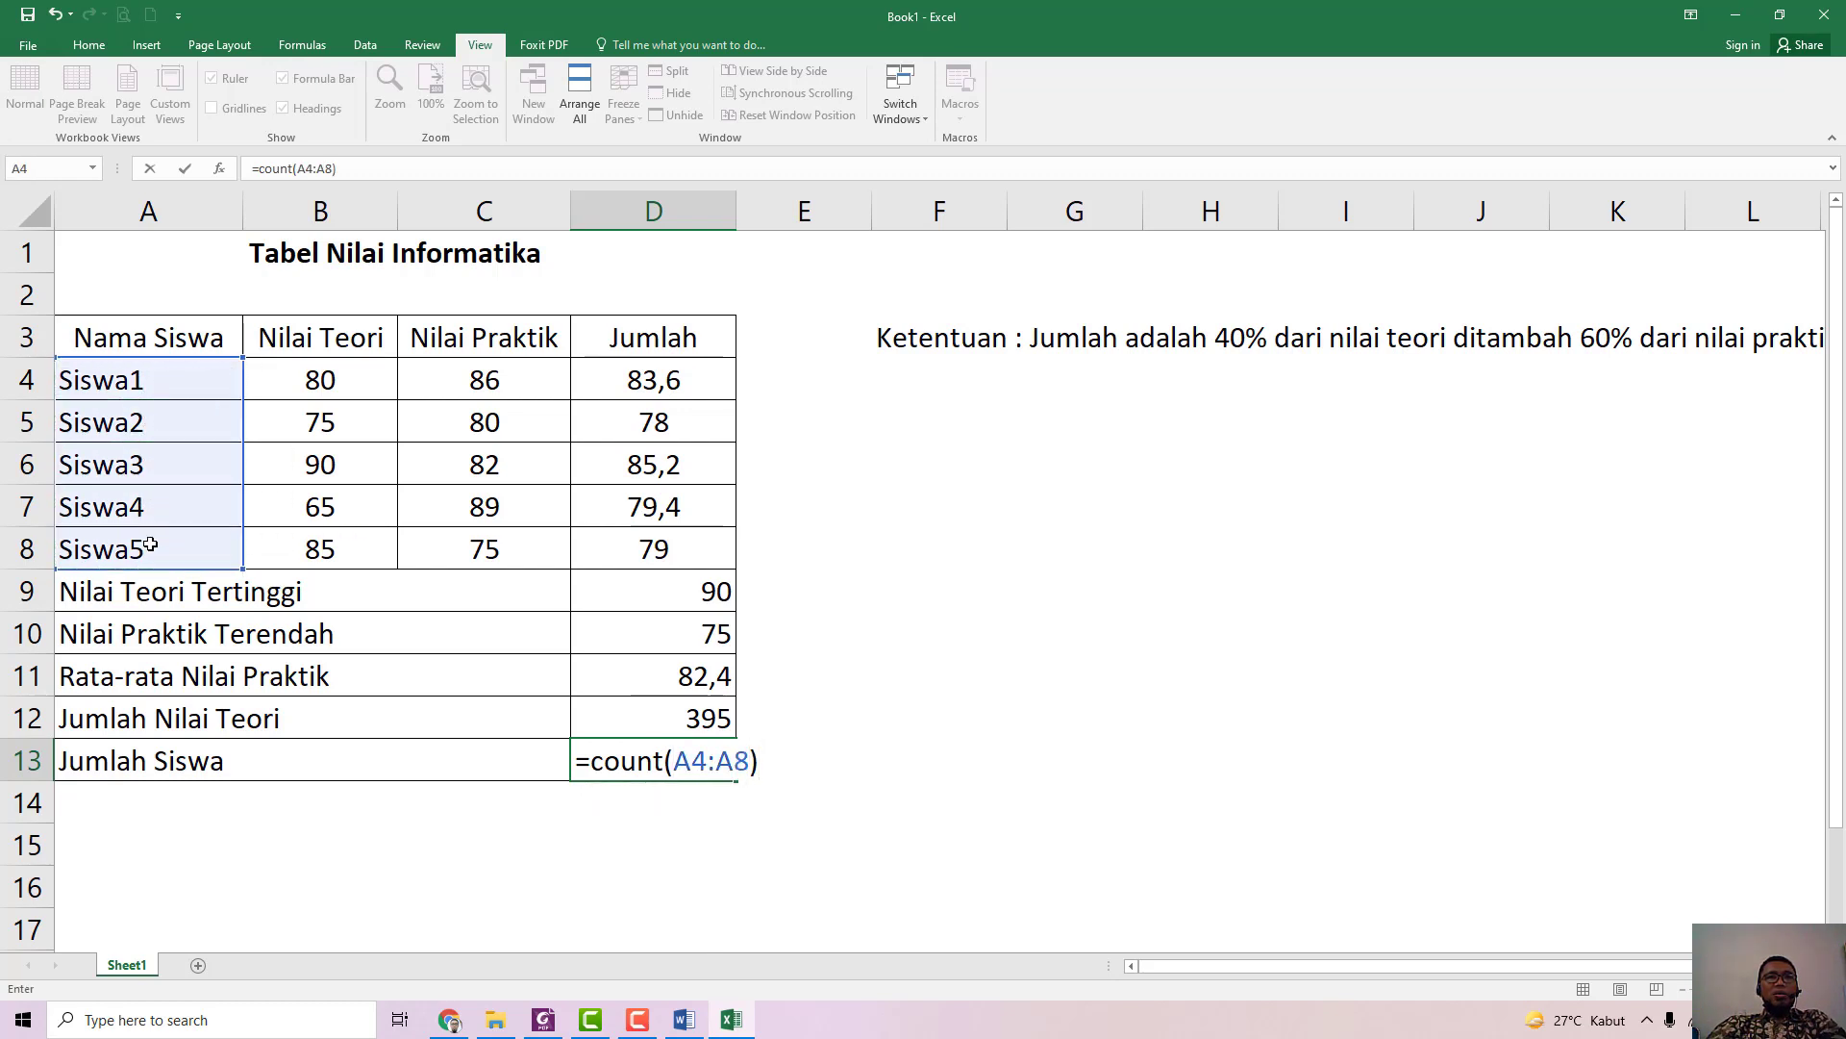
{"action": "key", "text": "Return"}
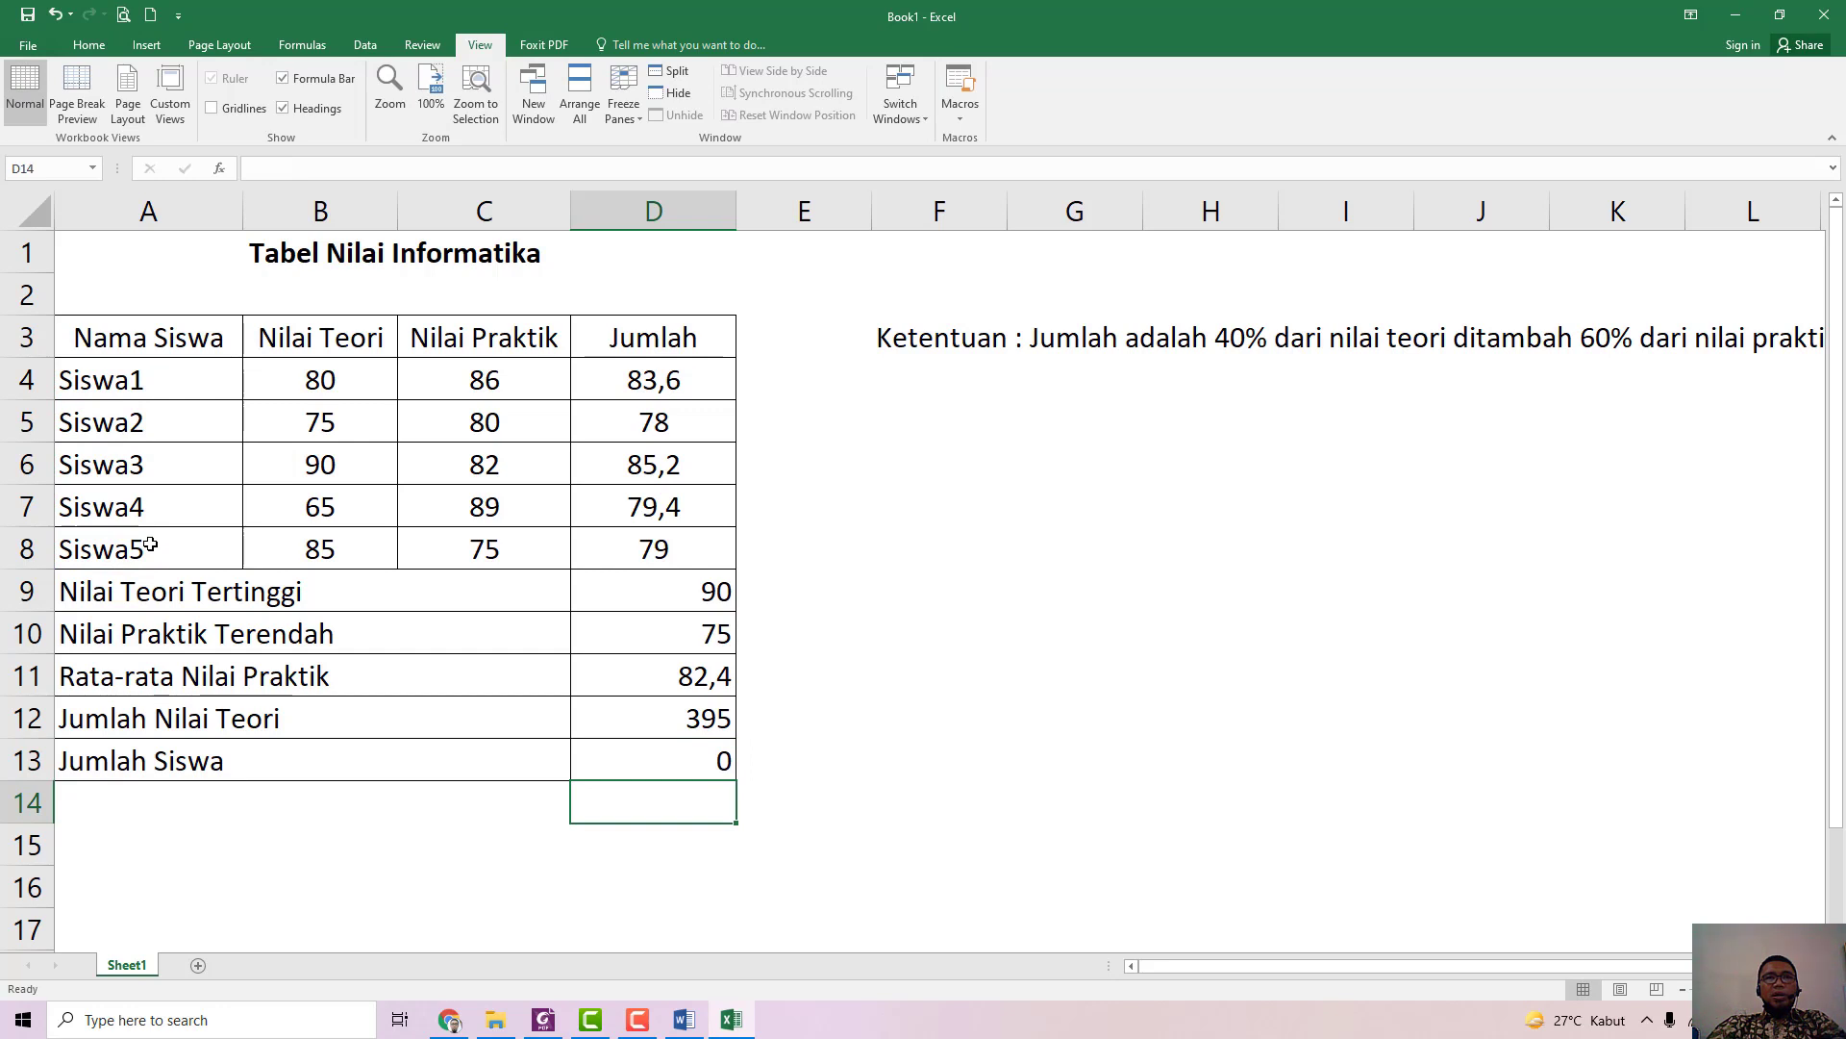
Step: Change the range of the COUNT formula in D13 to the theory scores B4:B8
{"action": "left_click", "coordinate": [688, 755]}
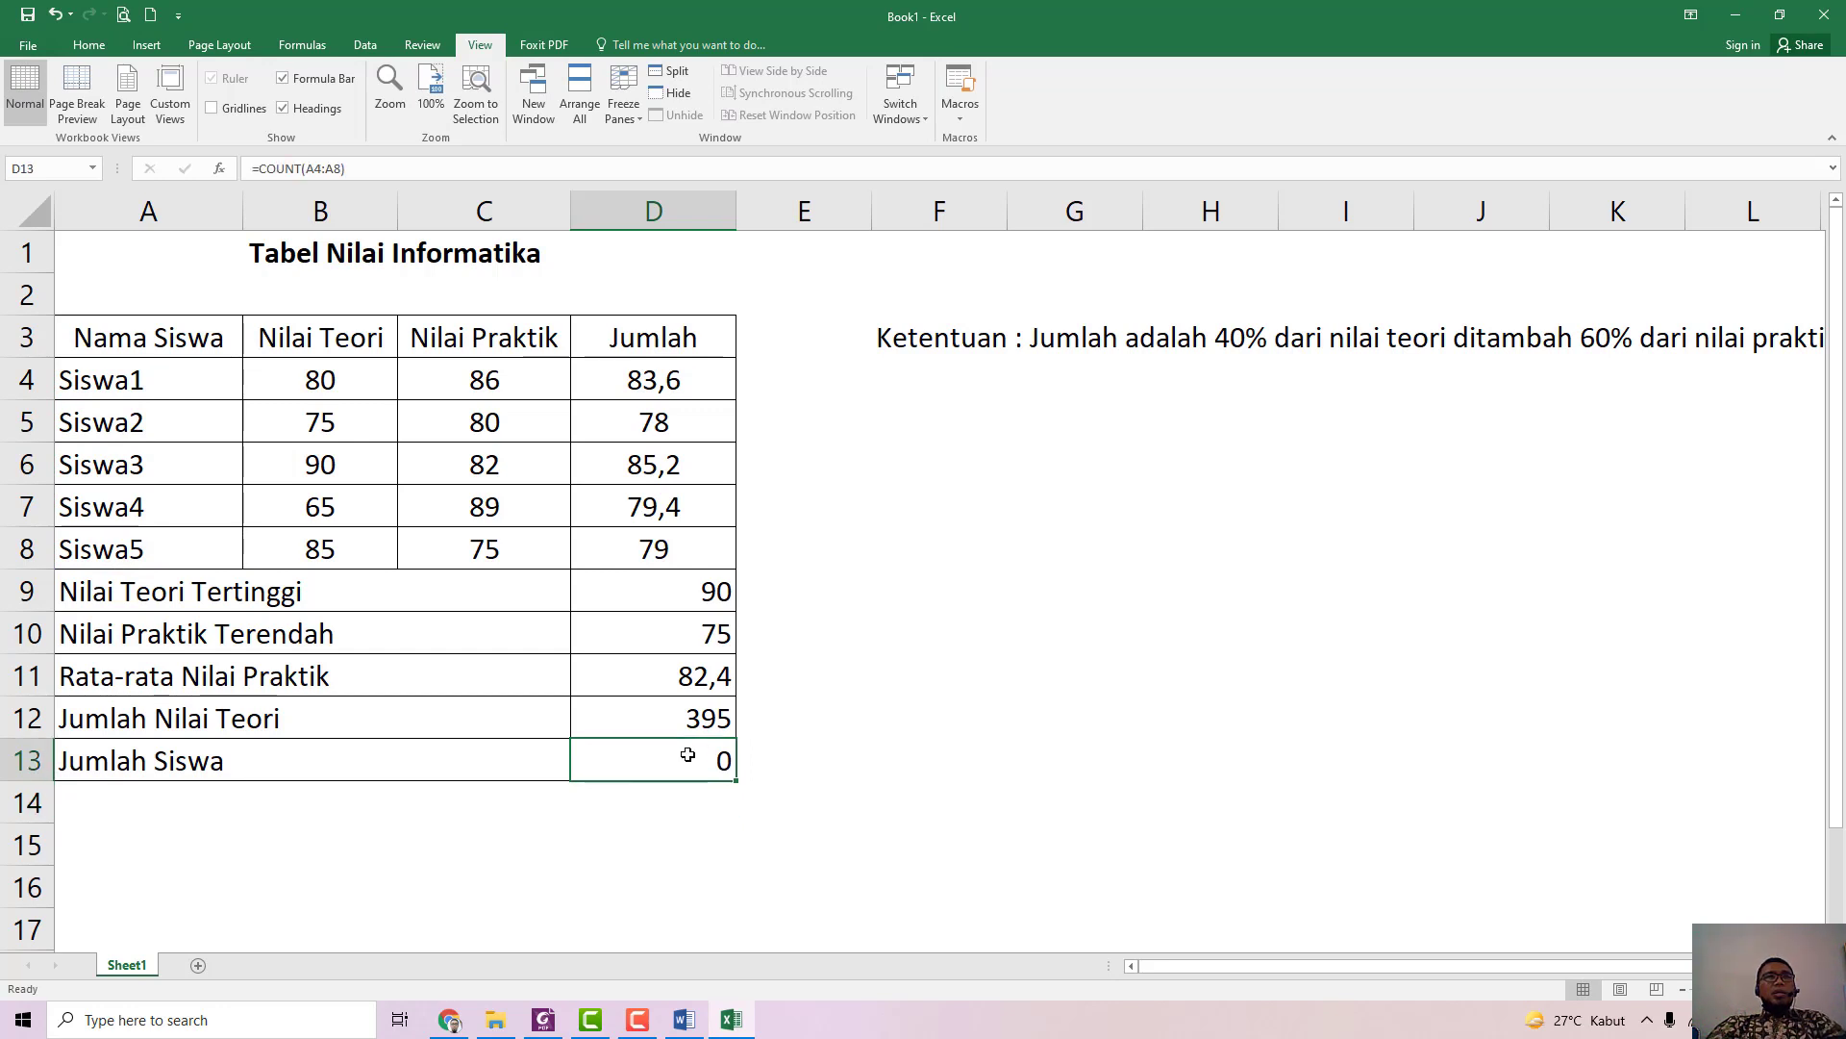
{"action": "double_click", "coordinate": [688, 755]}
{"action": "left_click_drag", "start_coordinate": [698, 761], "coordinate": [766, 760]}
{"action": "key", "text": "BackSpace"}
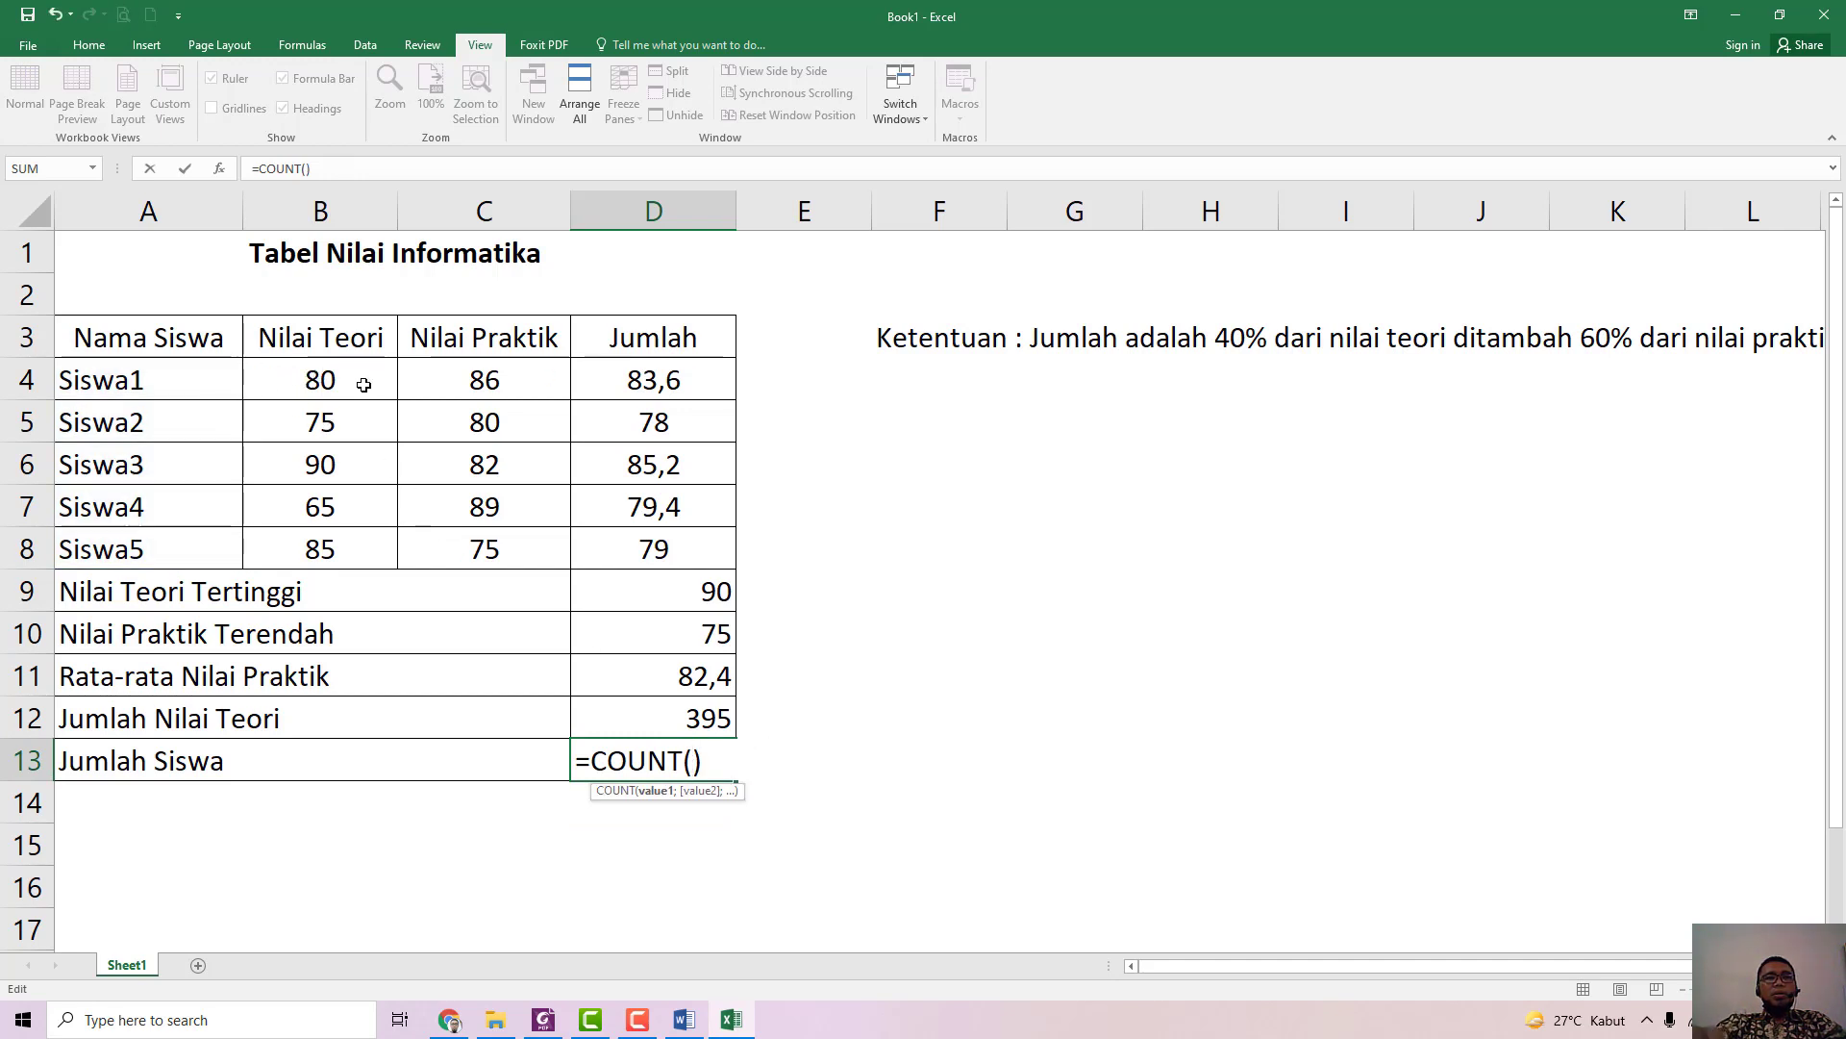
{"action": "left_click_drag", "start_coordinate": [330, 380], "coordinate": [343, 539]}
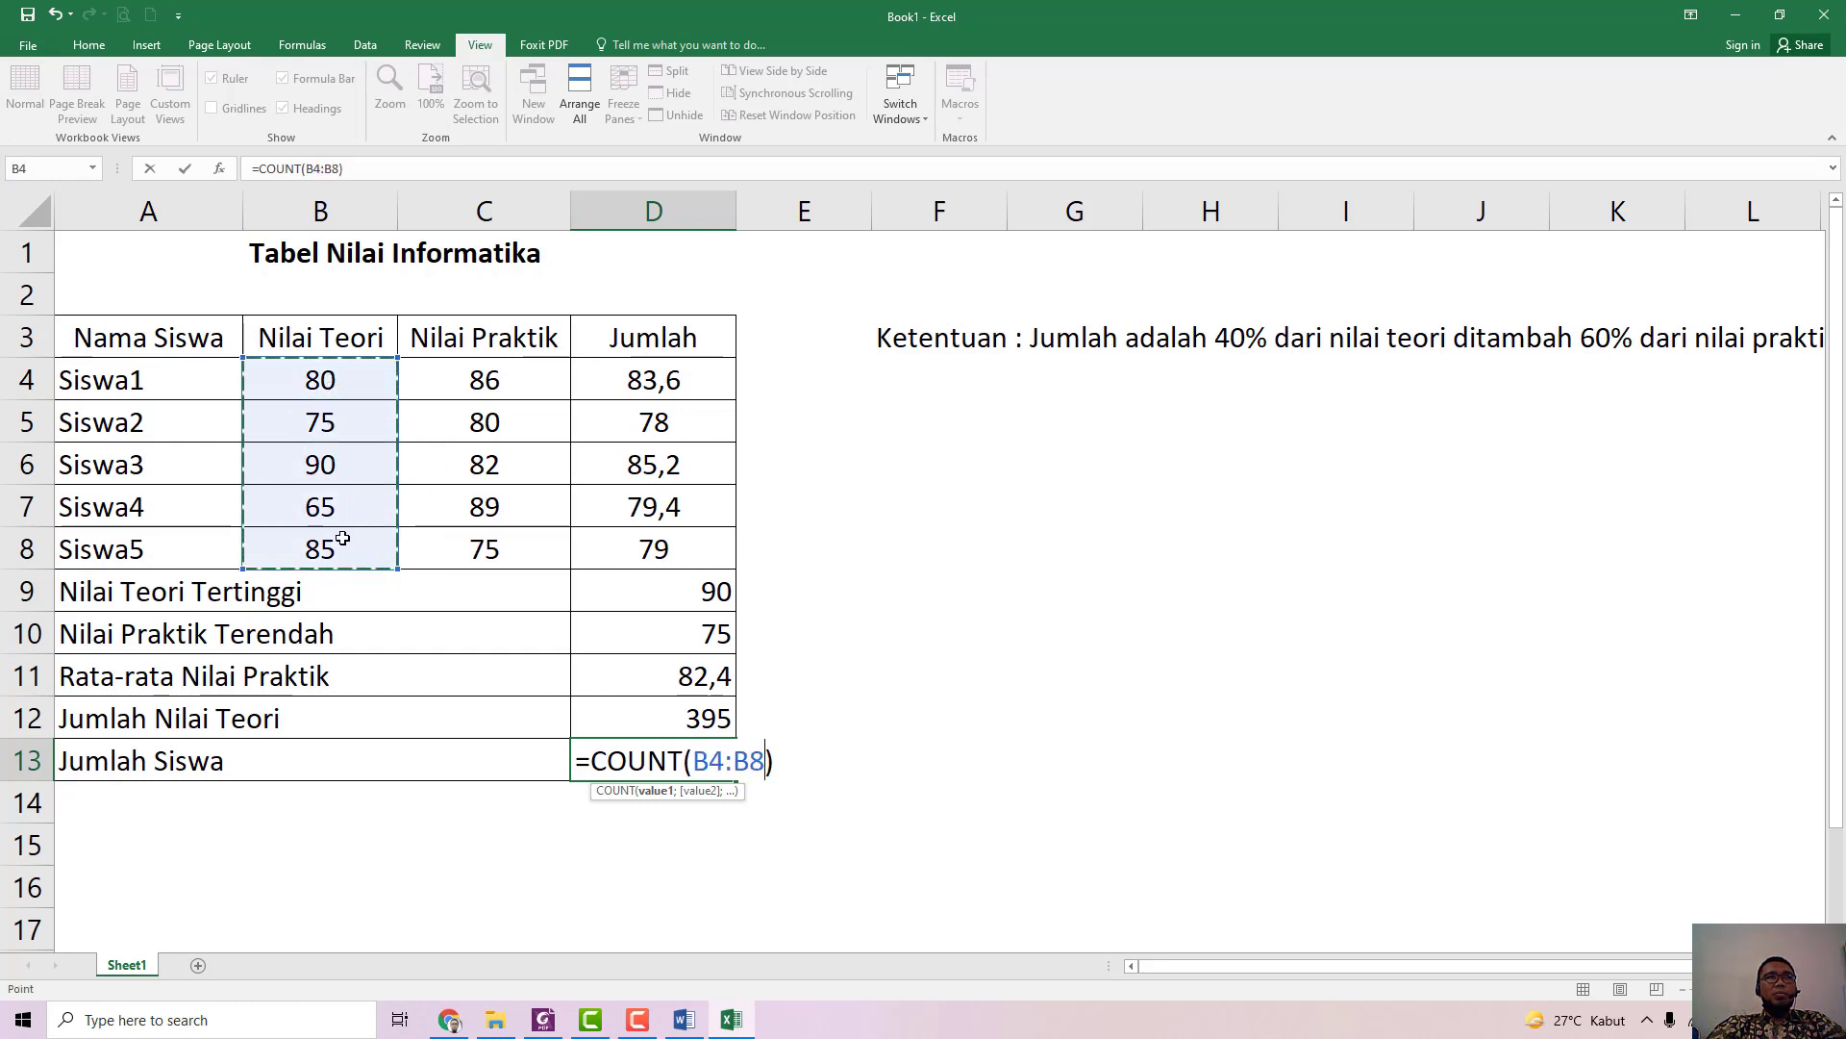
{"action": "key", "text": "Return"}
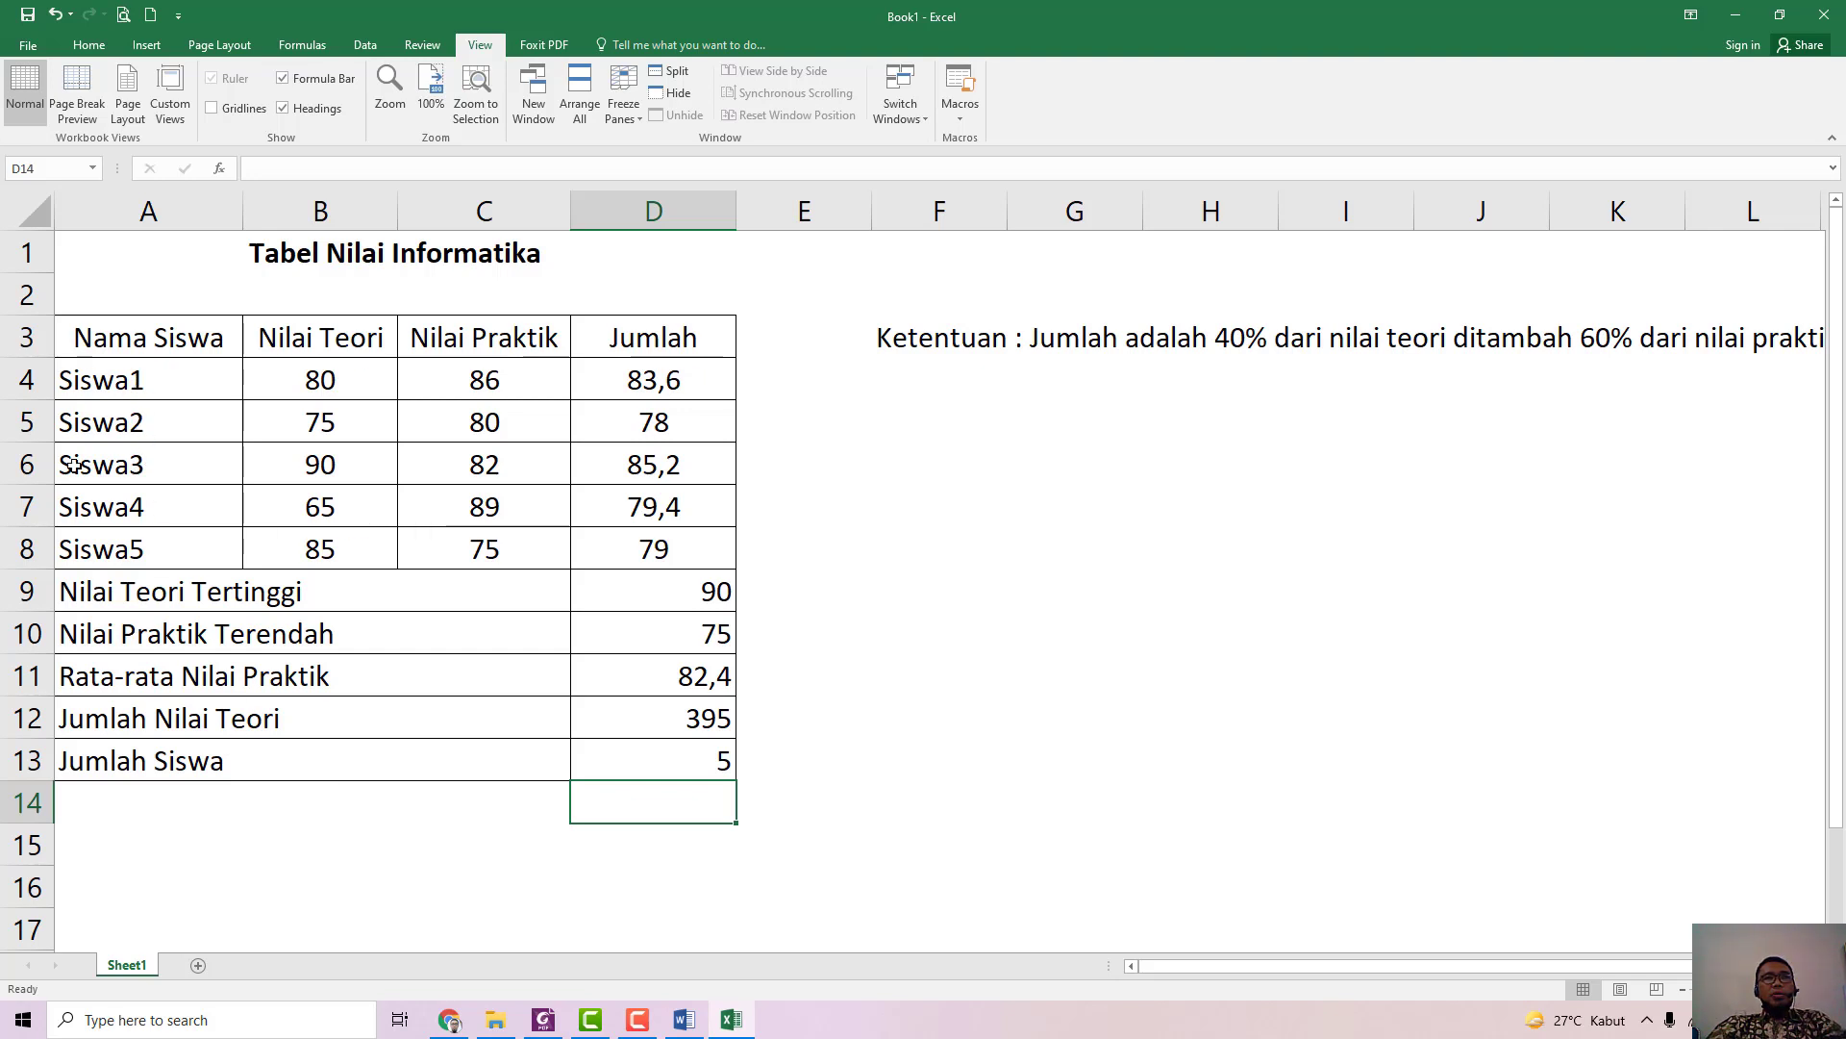
Step: Change the range of the COUNT formula in D13 to the practical scores C4:C8
{"action": "left_click", "coordinate": [673, 745]}
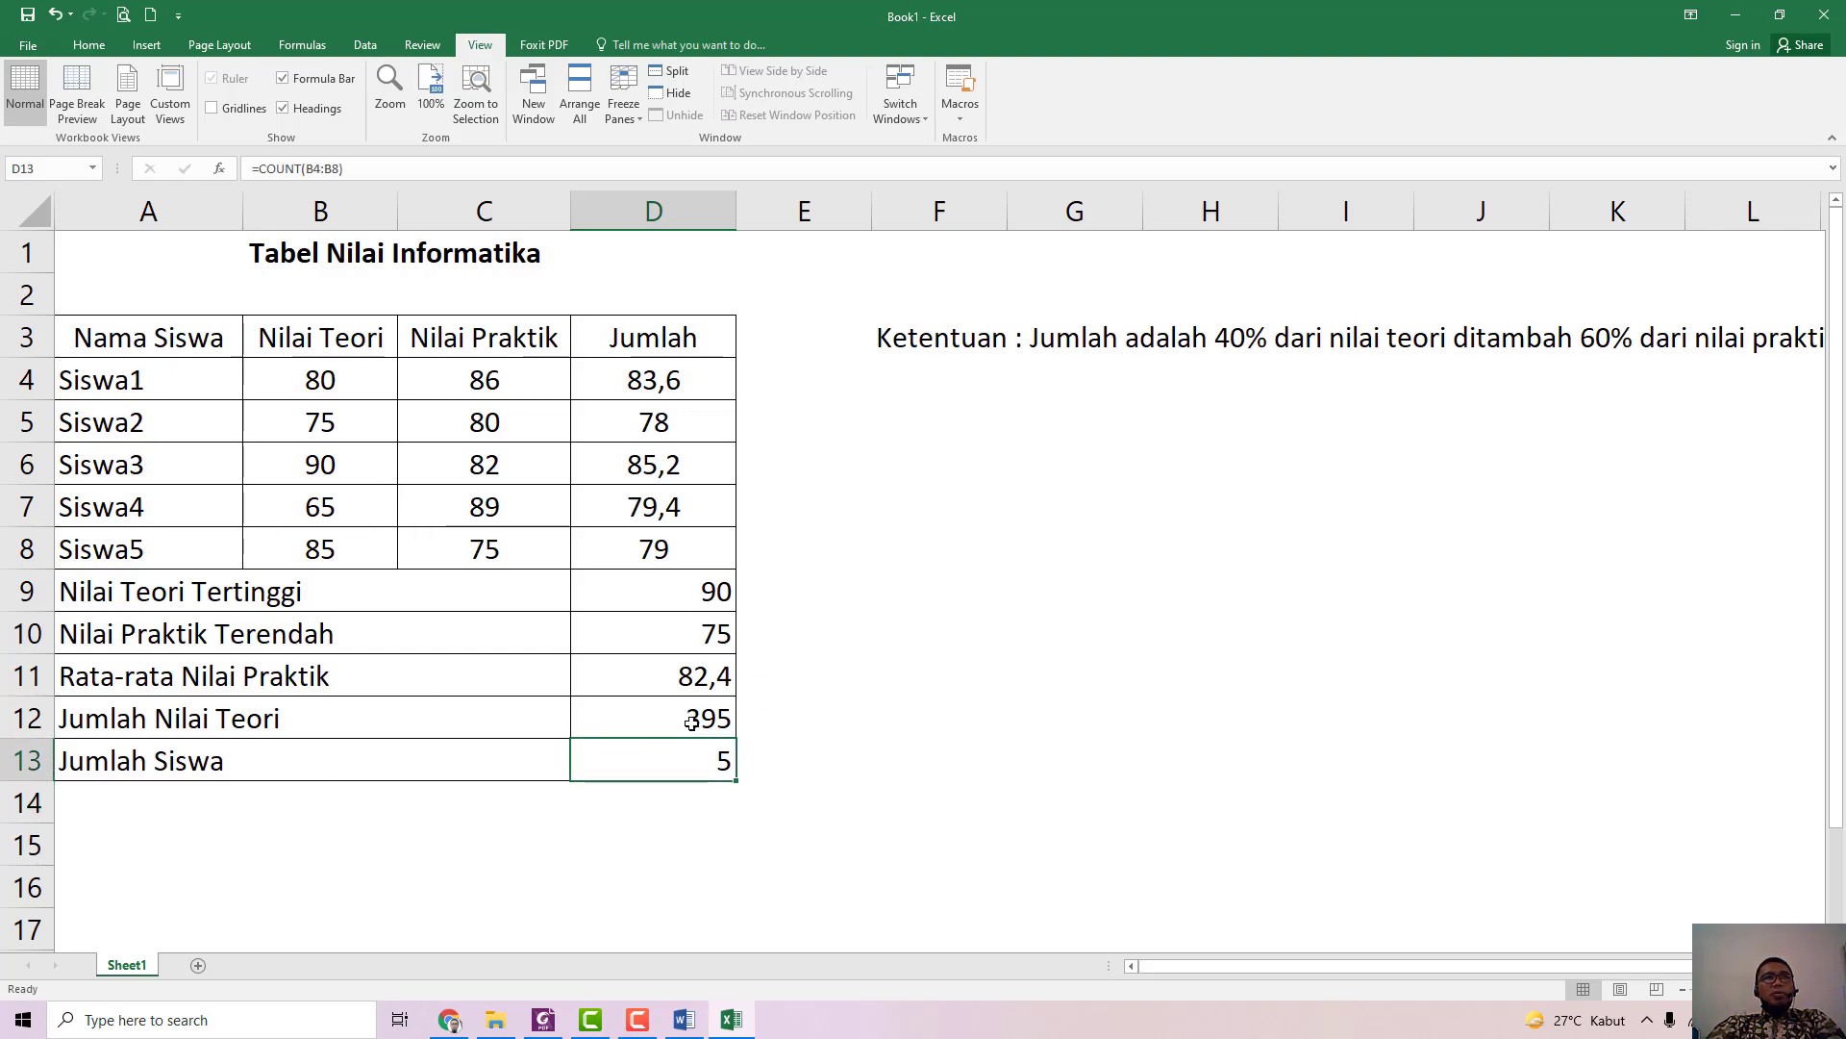
{"action": "key", "text": "F2"}
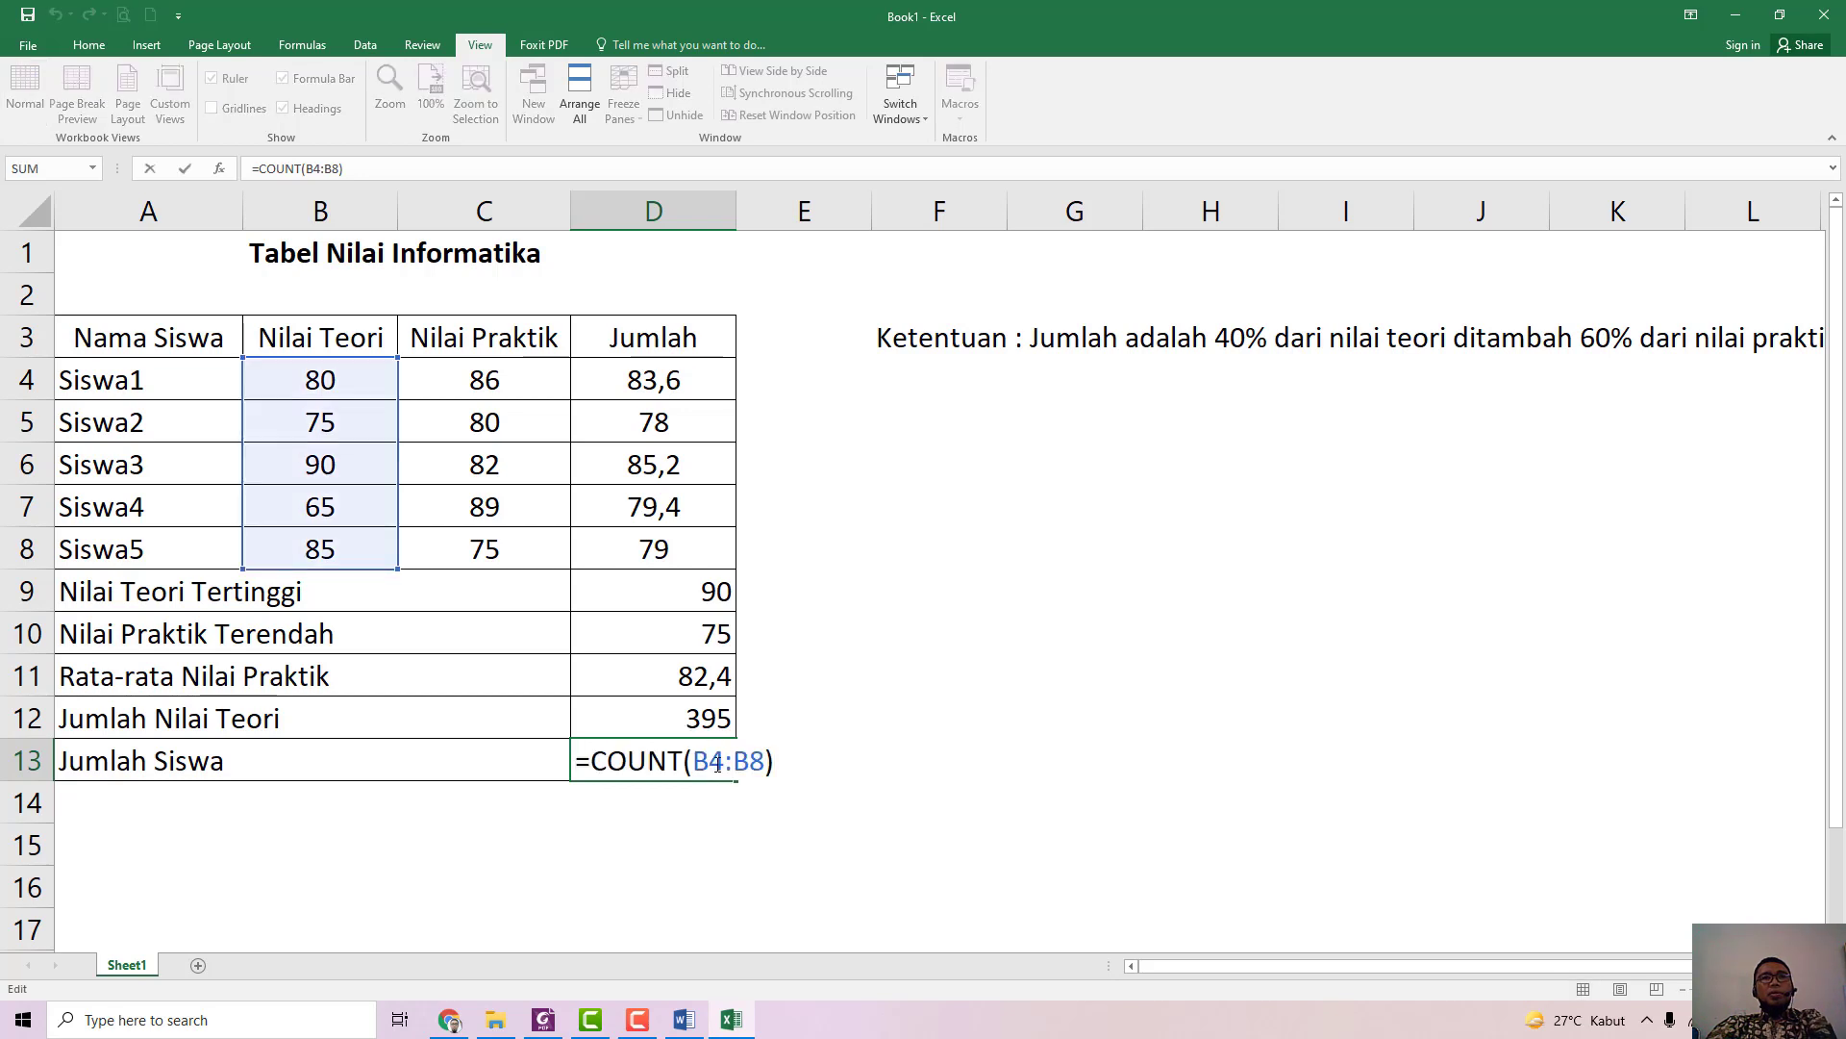
{"action": "left_click_drag", "start_coordinate": [694, 761], "coordinate": [755, 762]}
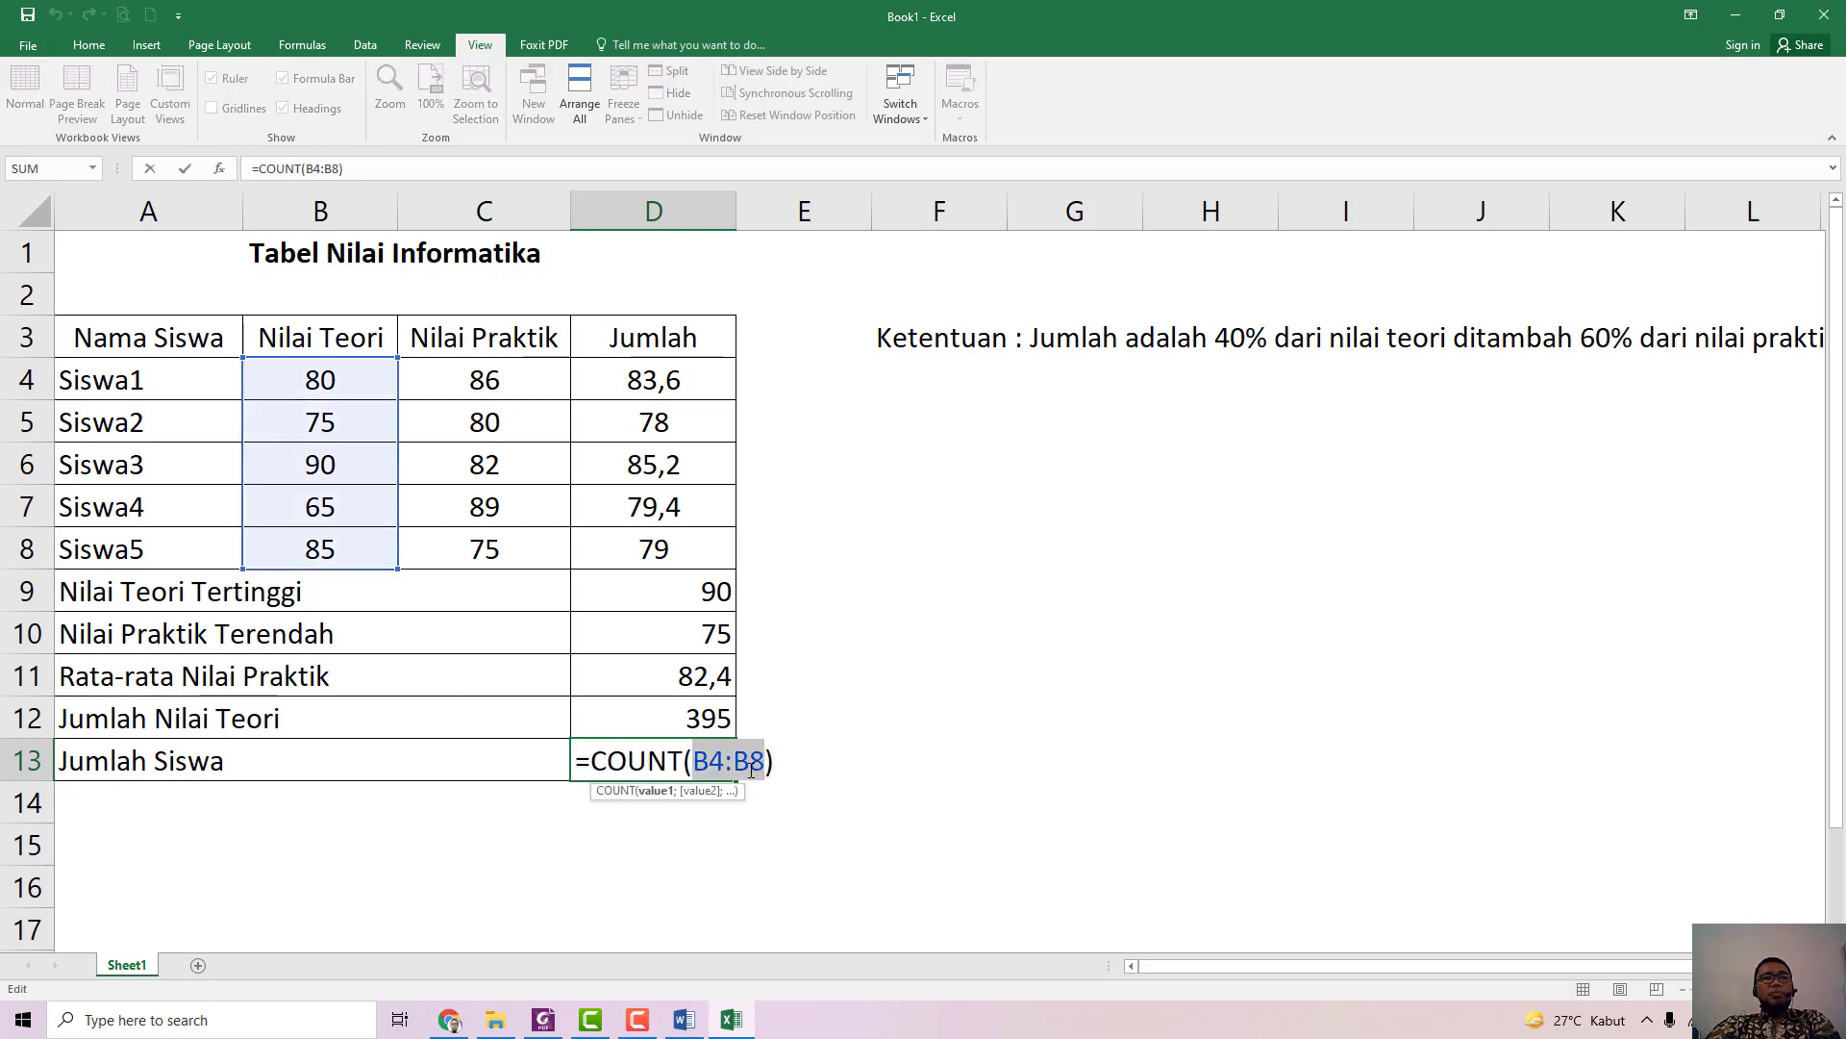
{"action": "key", "text": "BackSpace"}
{"action": "left_click_drag", "start_coordinate": [474, 380], "coordinate": [480, 549]}
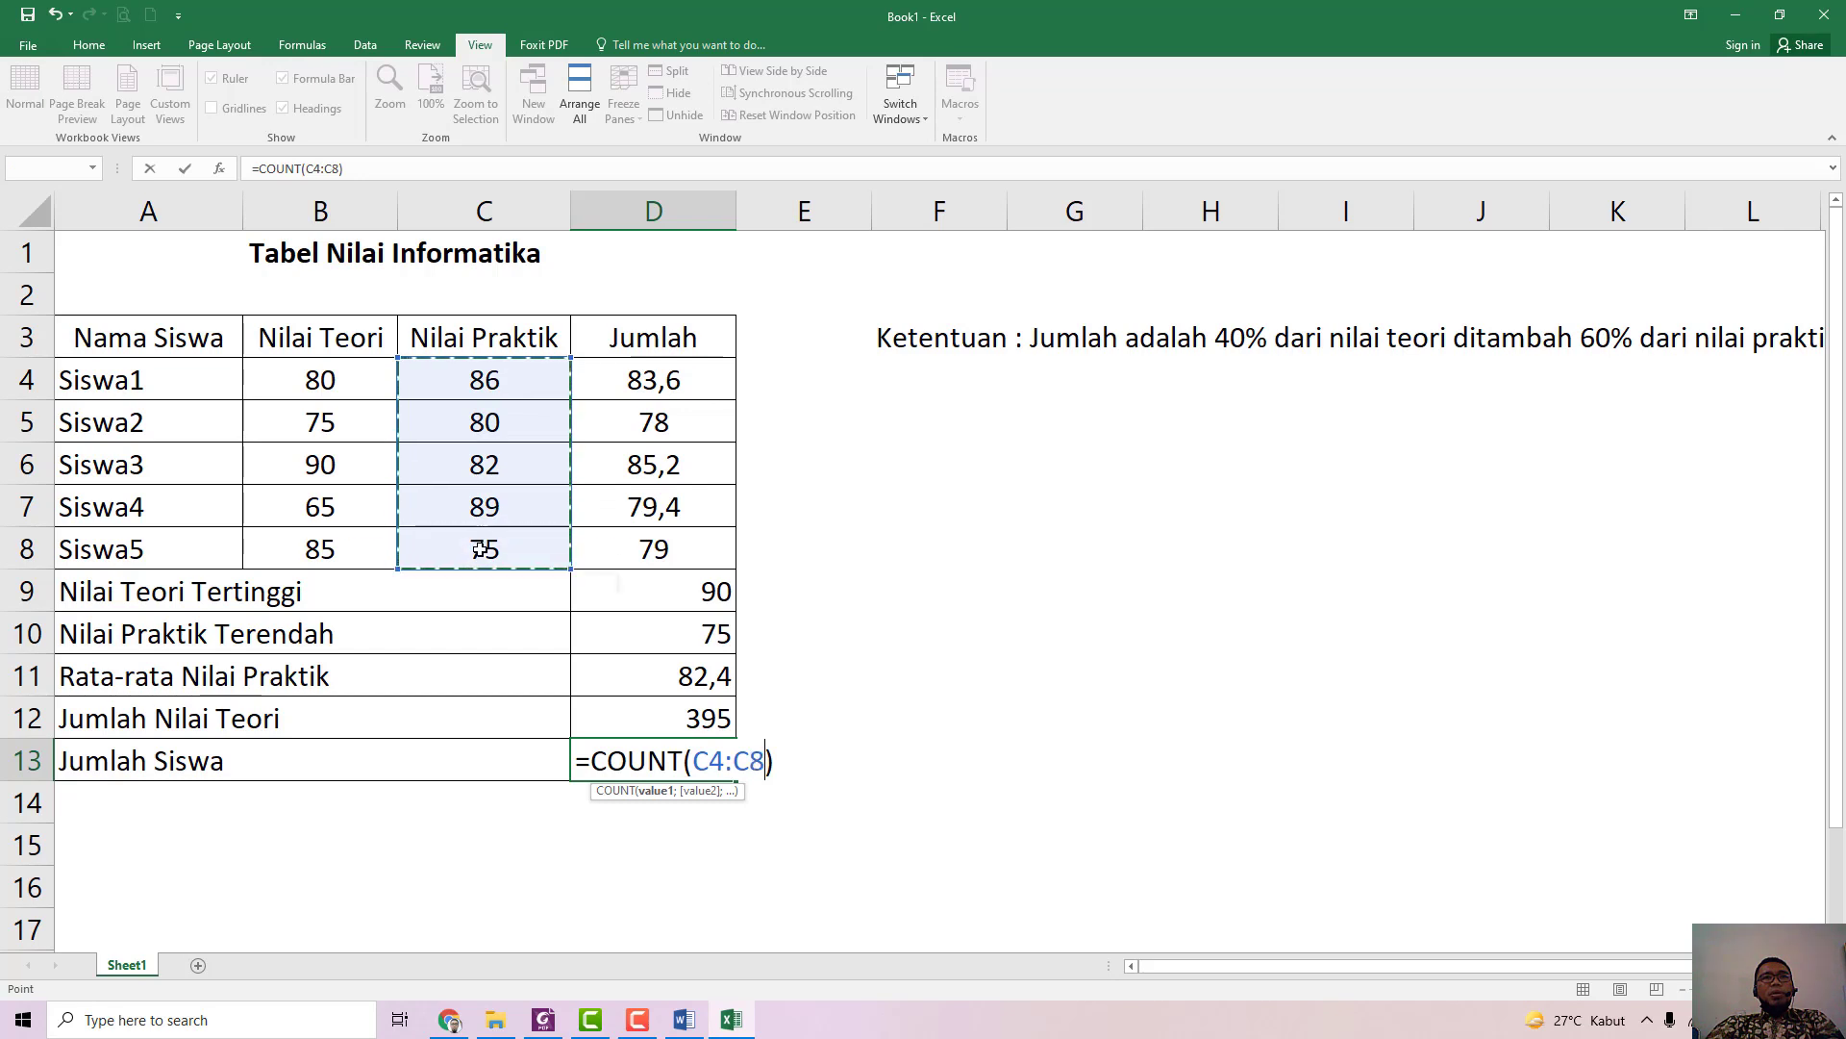
{"action": "key", "text": "Return"}
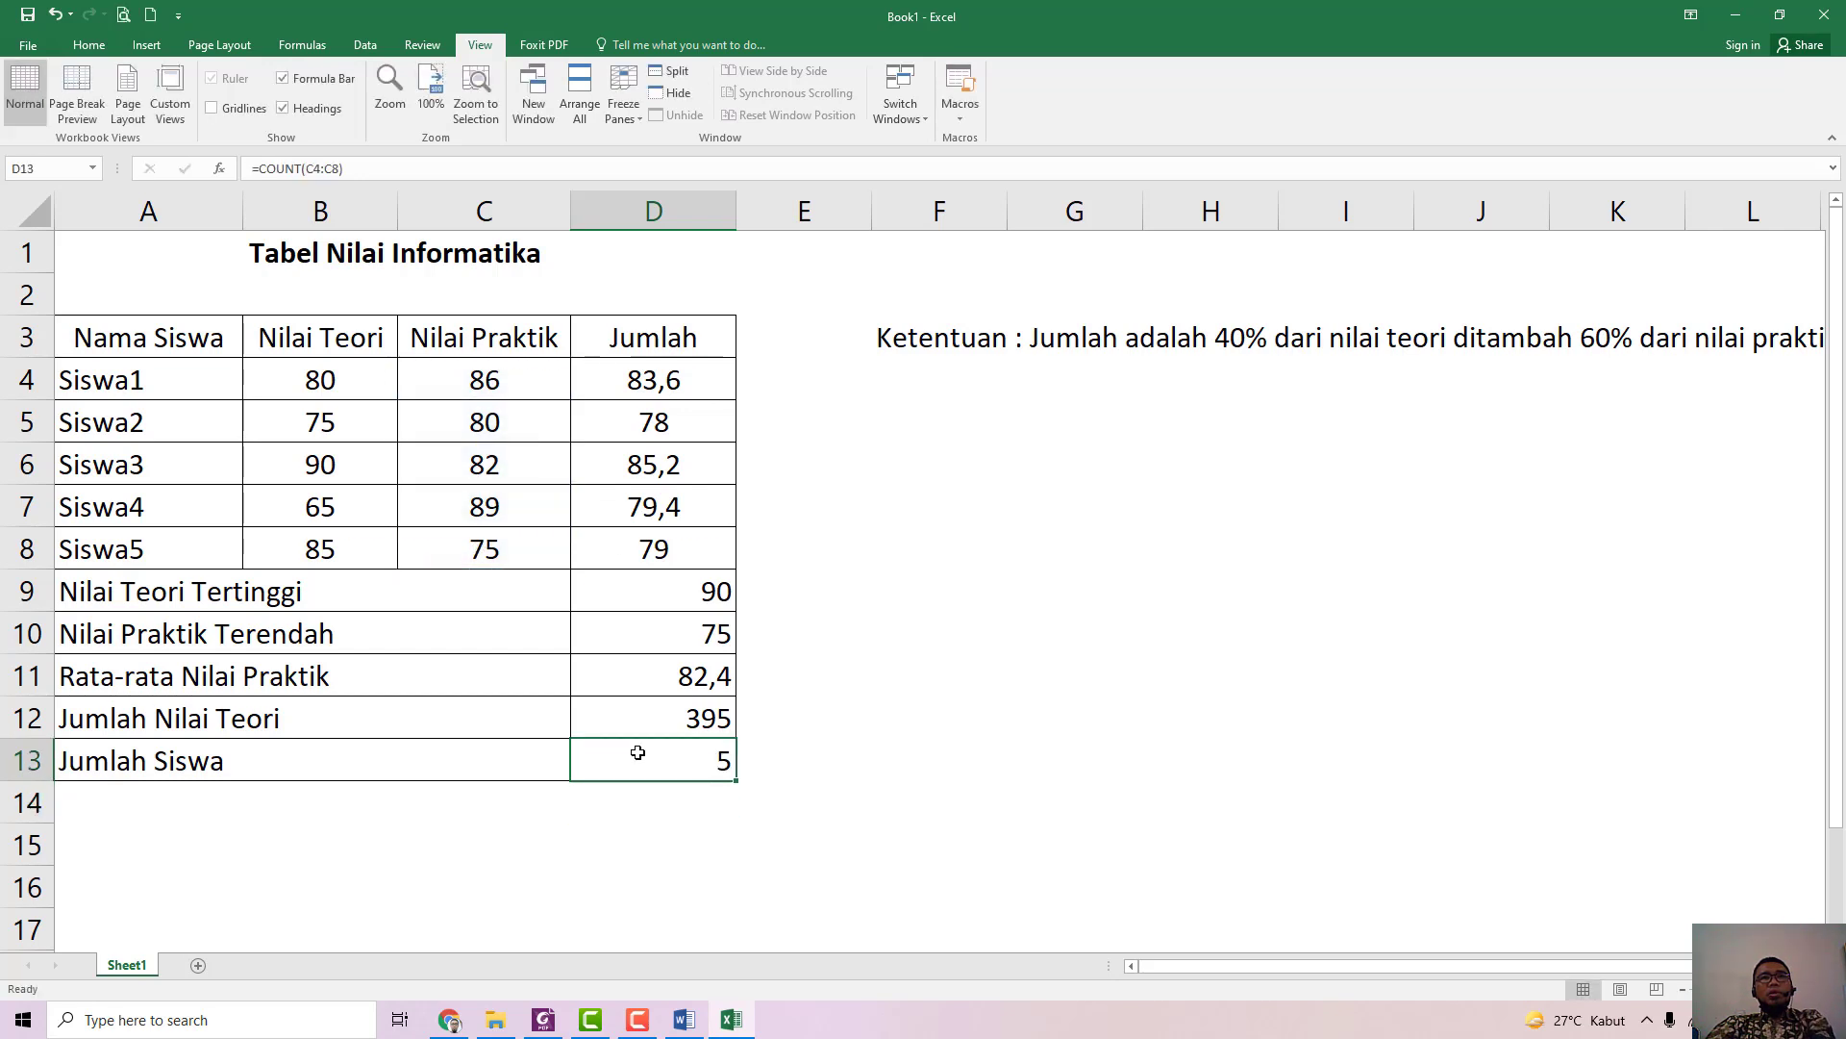
Step: Change the range of the COUNT formula in D13 to the Jumlah values D4:D8
{"action": "left_click", "coordinate": [640, 747]}
{"action": "double_click", "coordinate": [640, 741]}
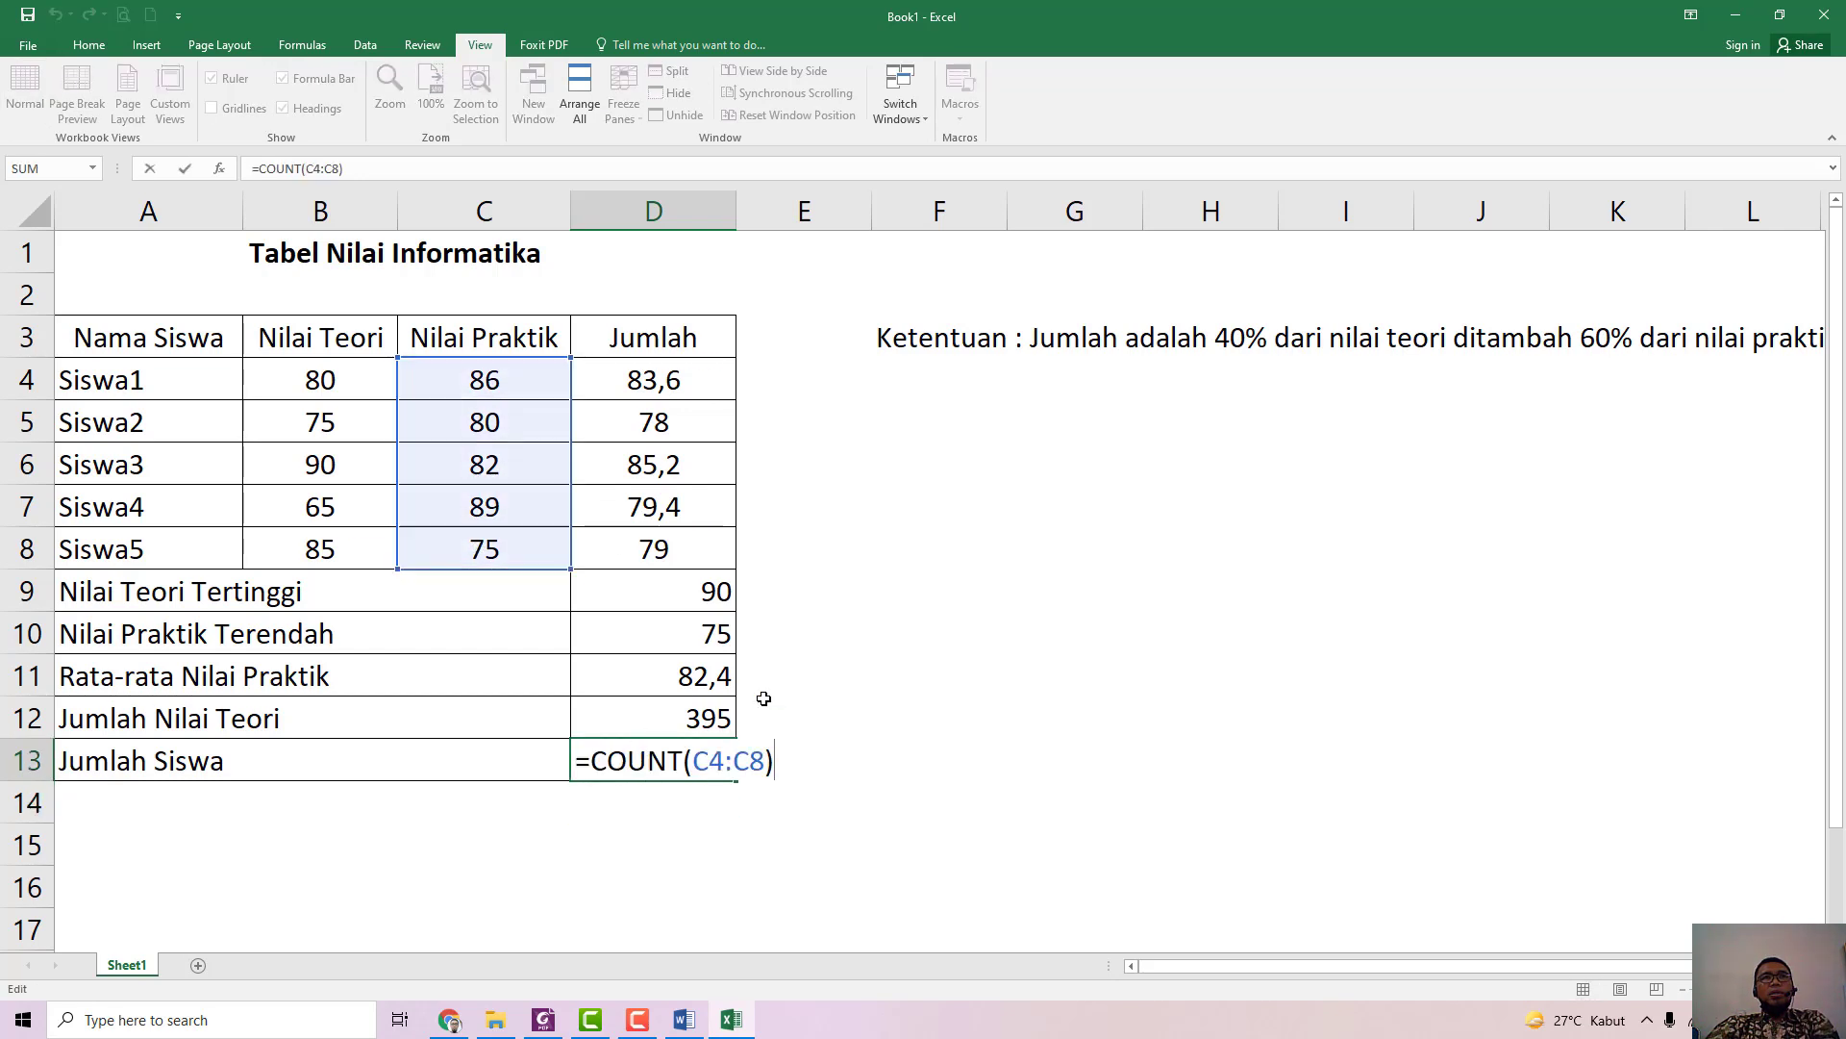
{"action": "left_click_drag", "start_coordinate": [694, 761], "coordinate": [767, 761]}
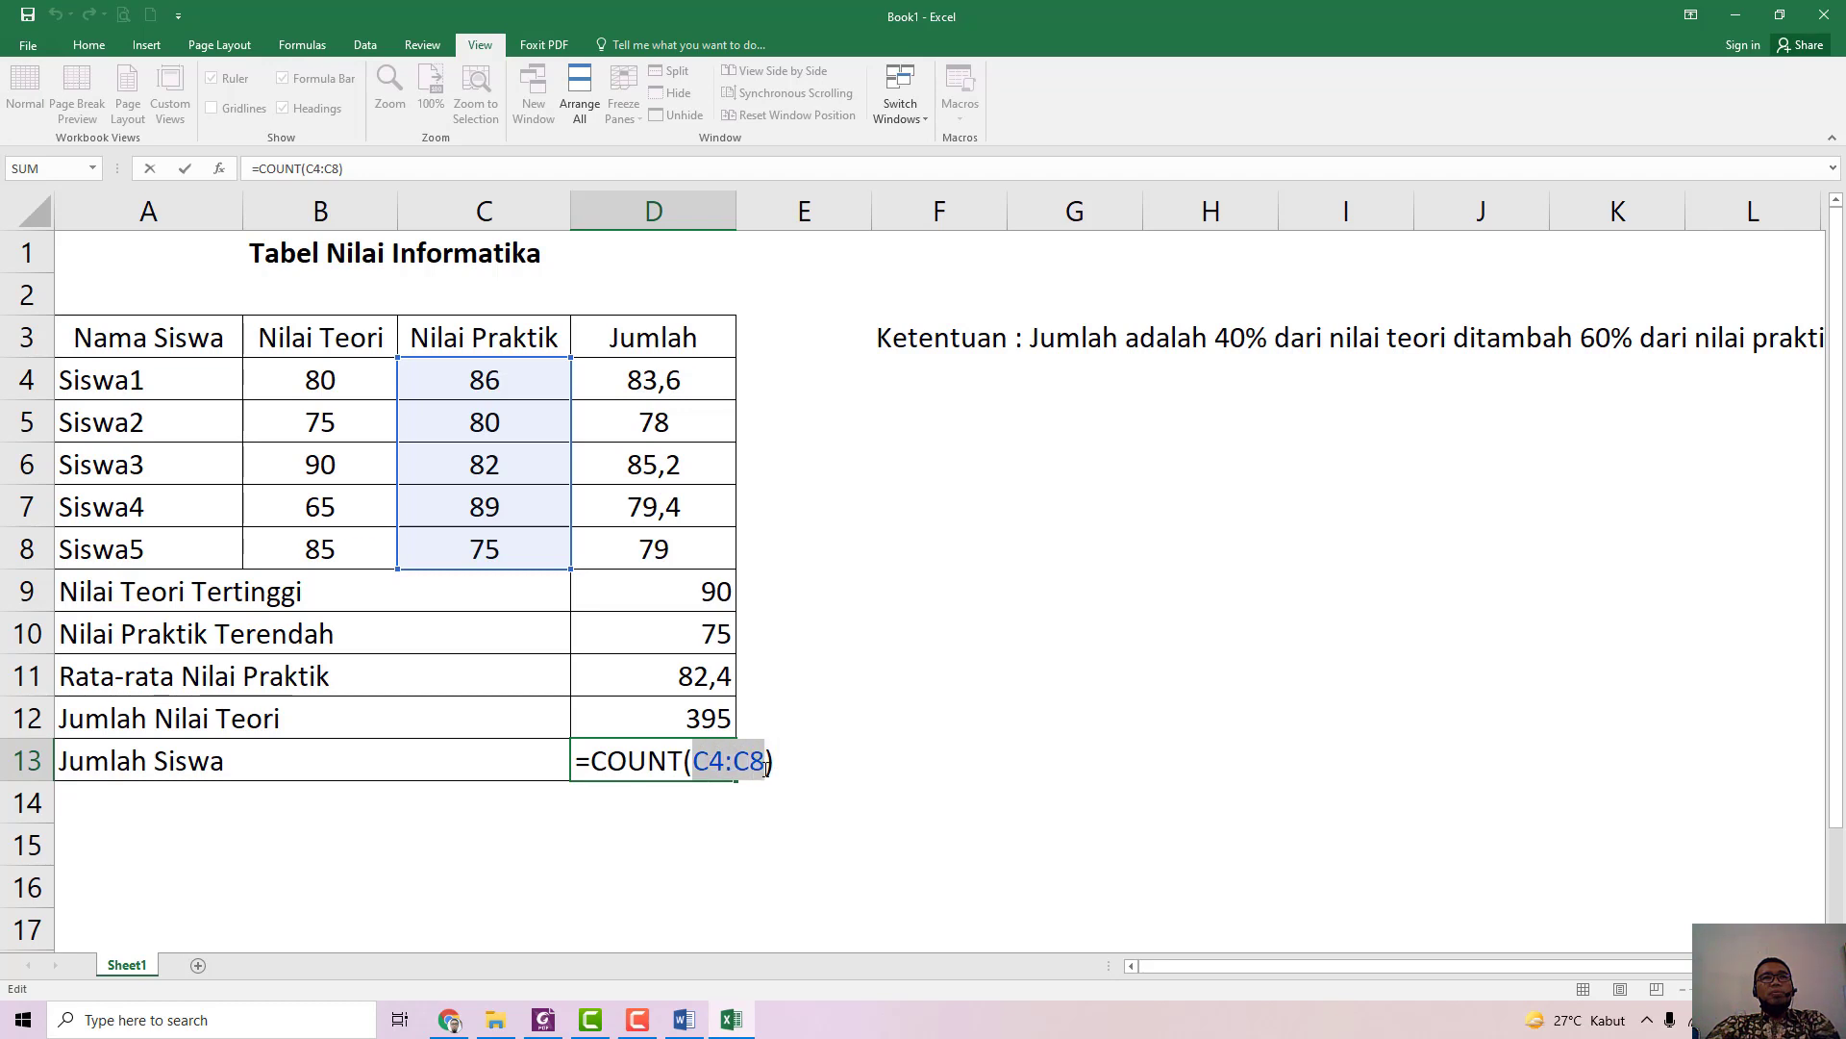
{"action": "key", "text": "BackSpace"}
{"action": "left_click_drag", "start_coordinate": [666, 380], "coordinate": [651, 559]}
{"action": "key", "text": "Return"}
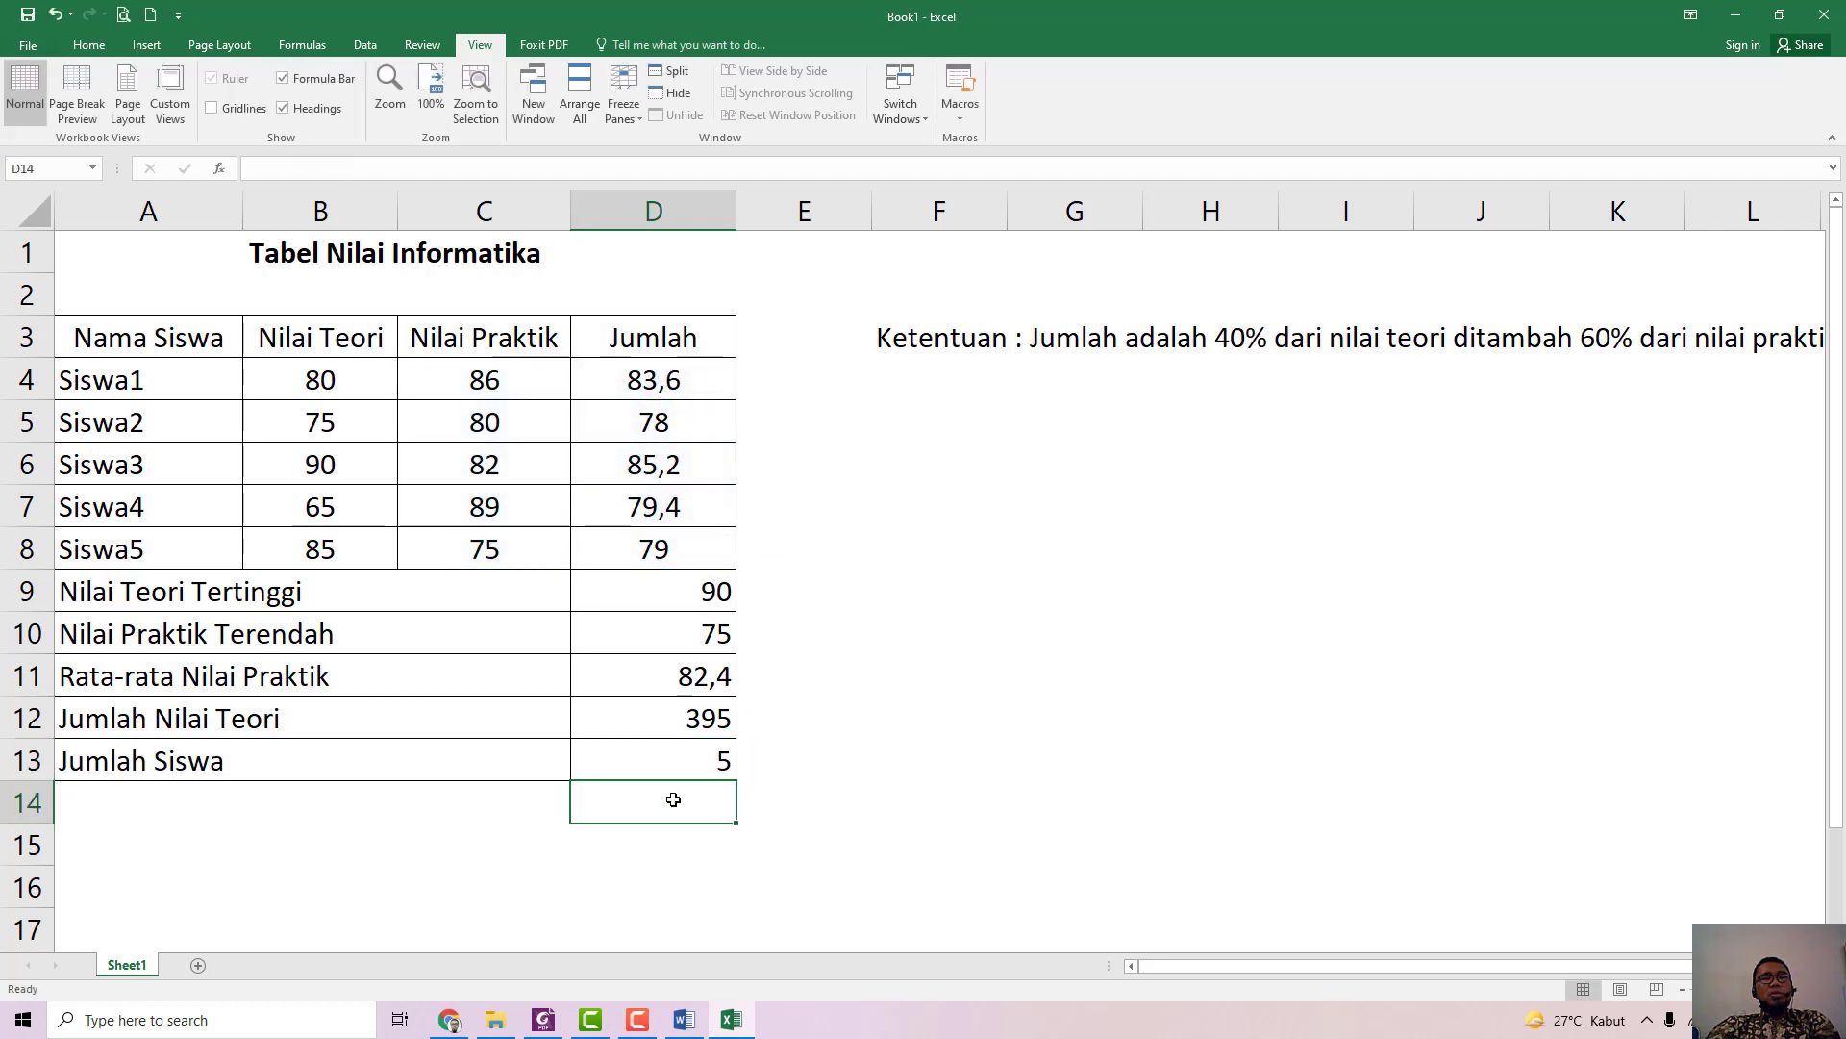
Step: Try the COUNT formula in D13 on the student names by replacing its range with A4:A8
{"action": "left_click", "coordinate": [673, 761]}
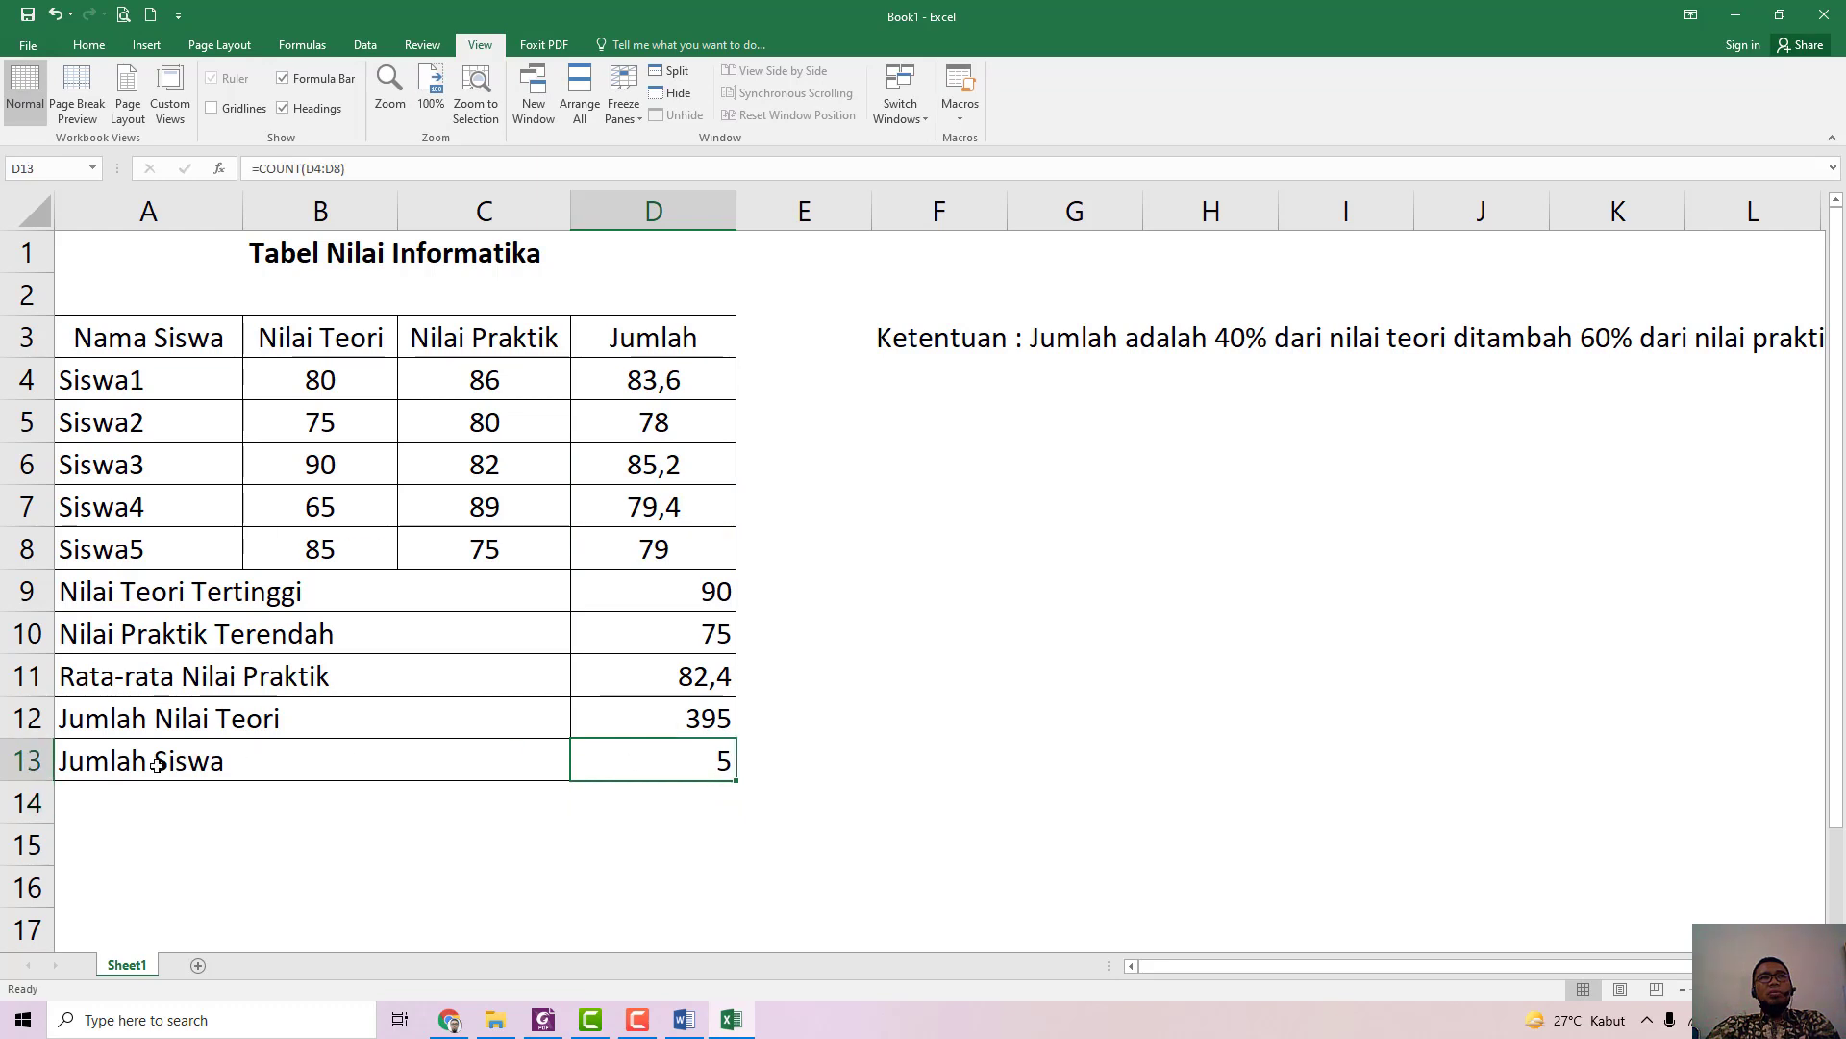
{"action": "left_click", "coordinate": [122, 765]}
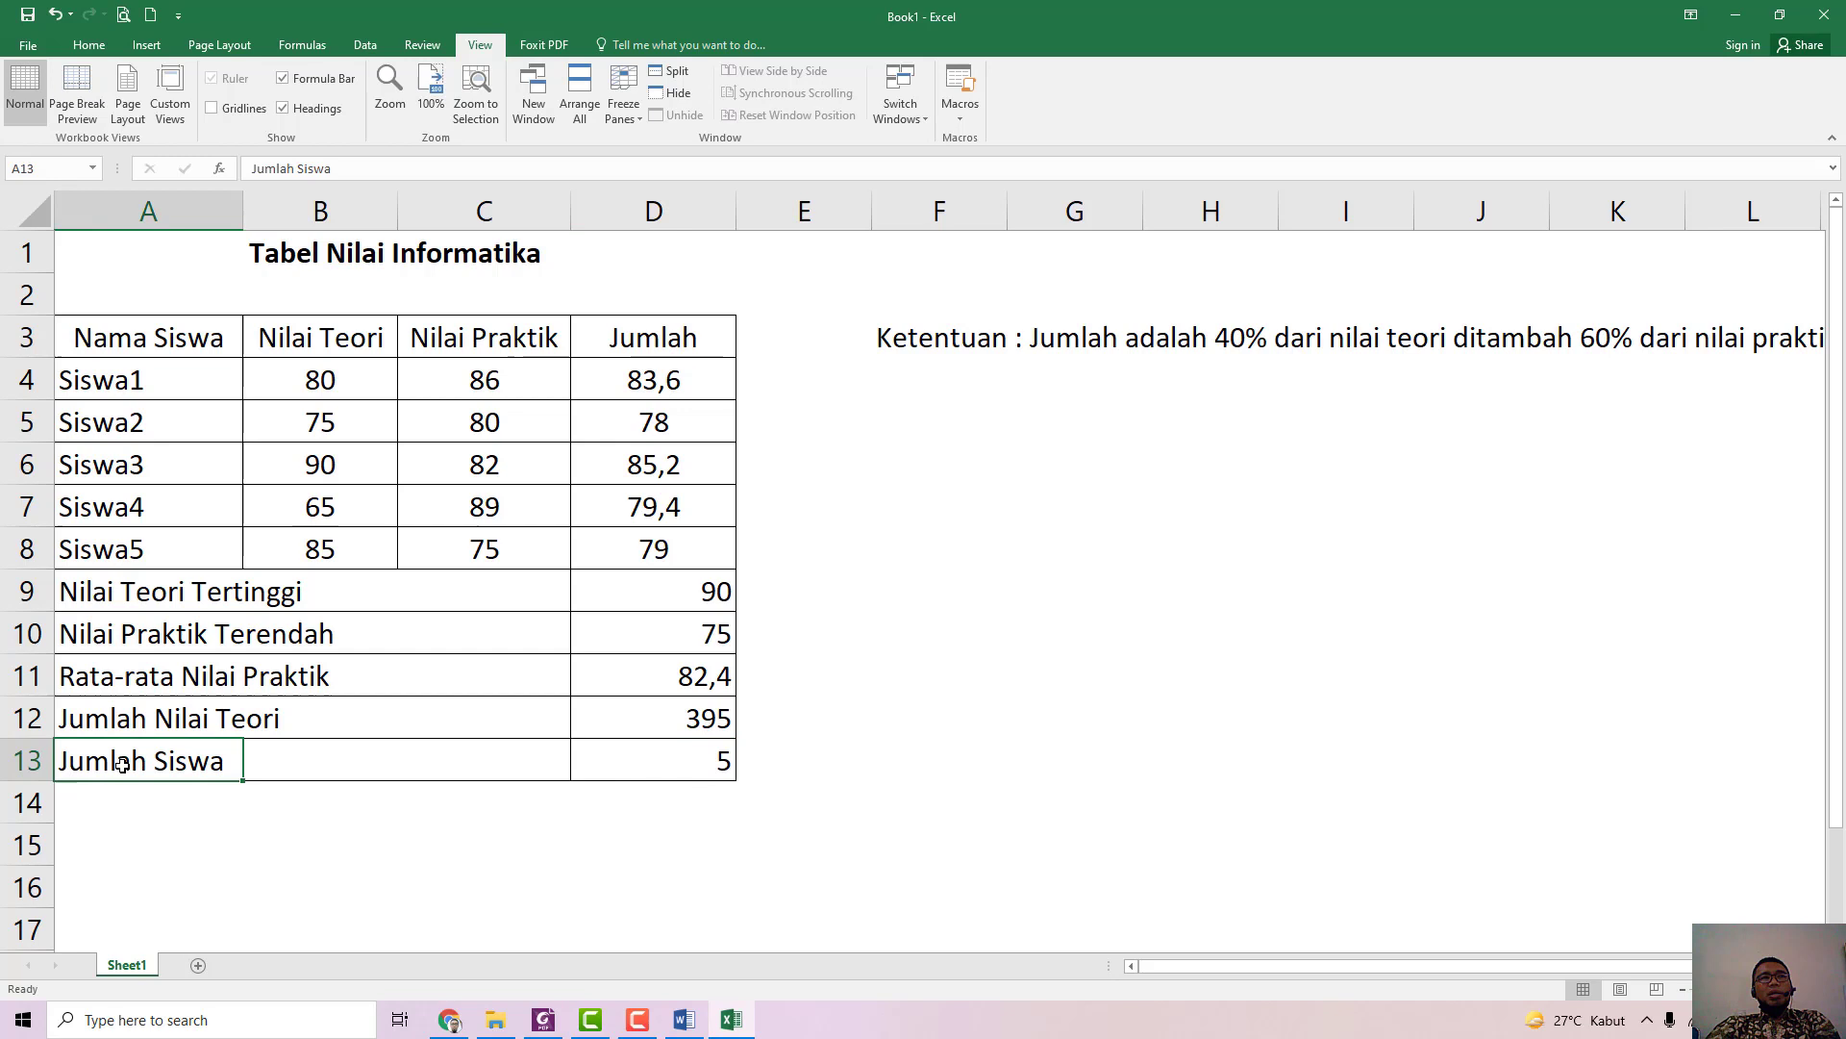
{"action": "left_click", "coordinate": [618, 761]}
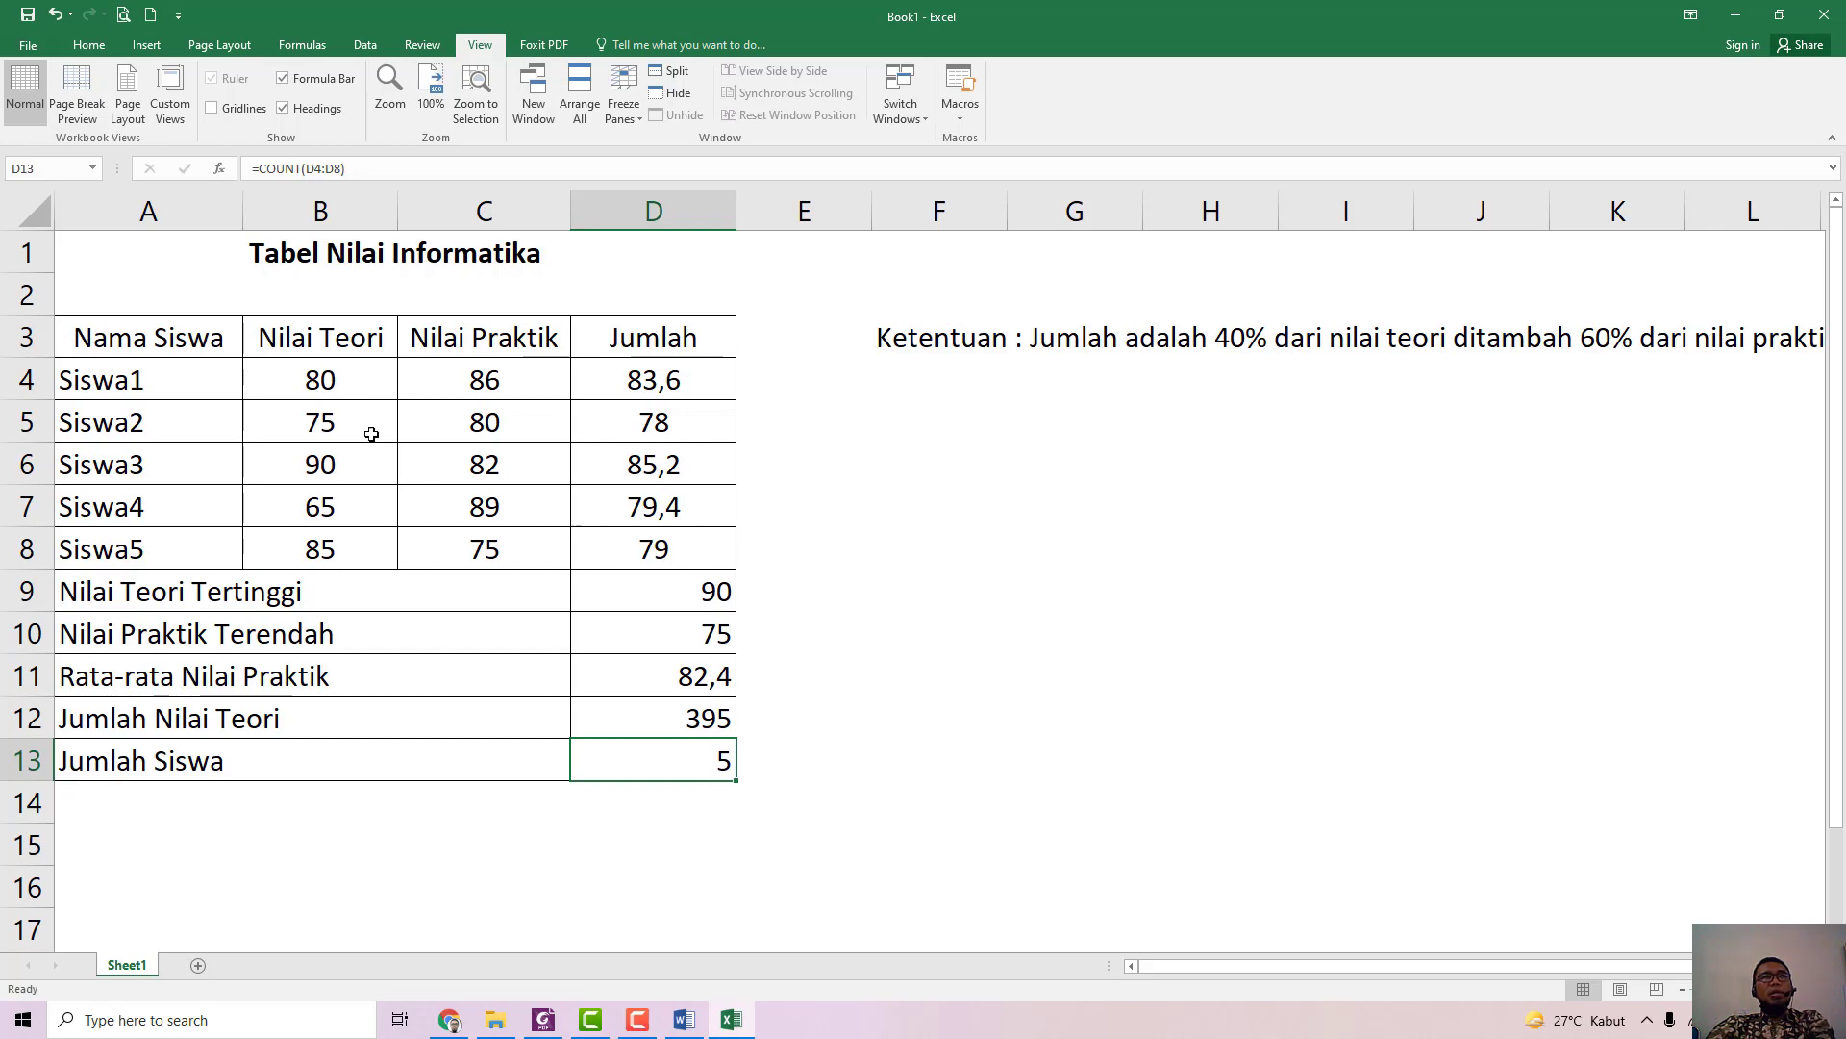
{"action": "double_click", "coordinate": [698, 759]}
{"action": "left_click_drag", "start_coordinate": [695, 760], "coordinate": [769, 762]}
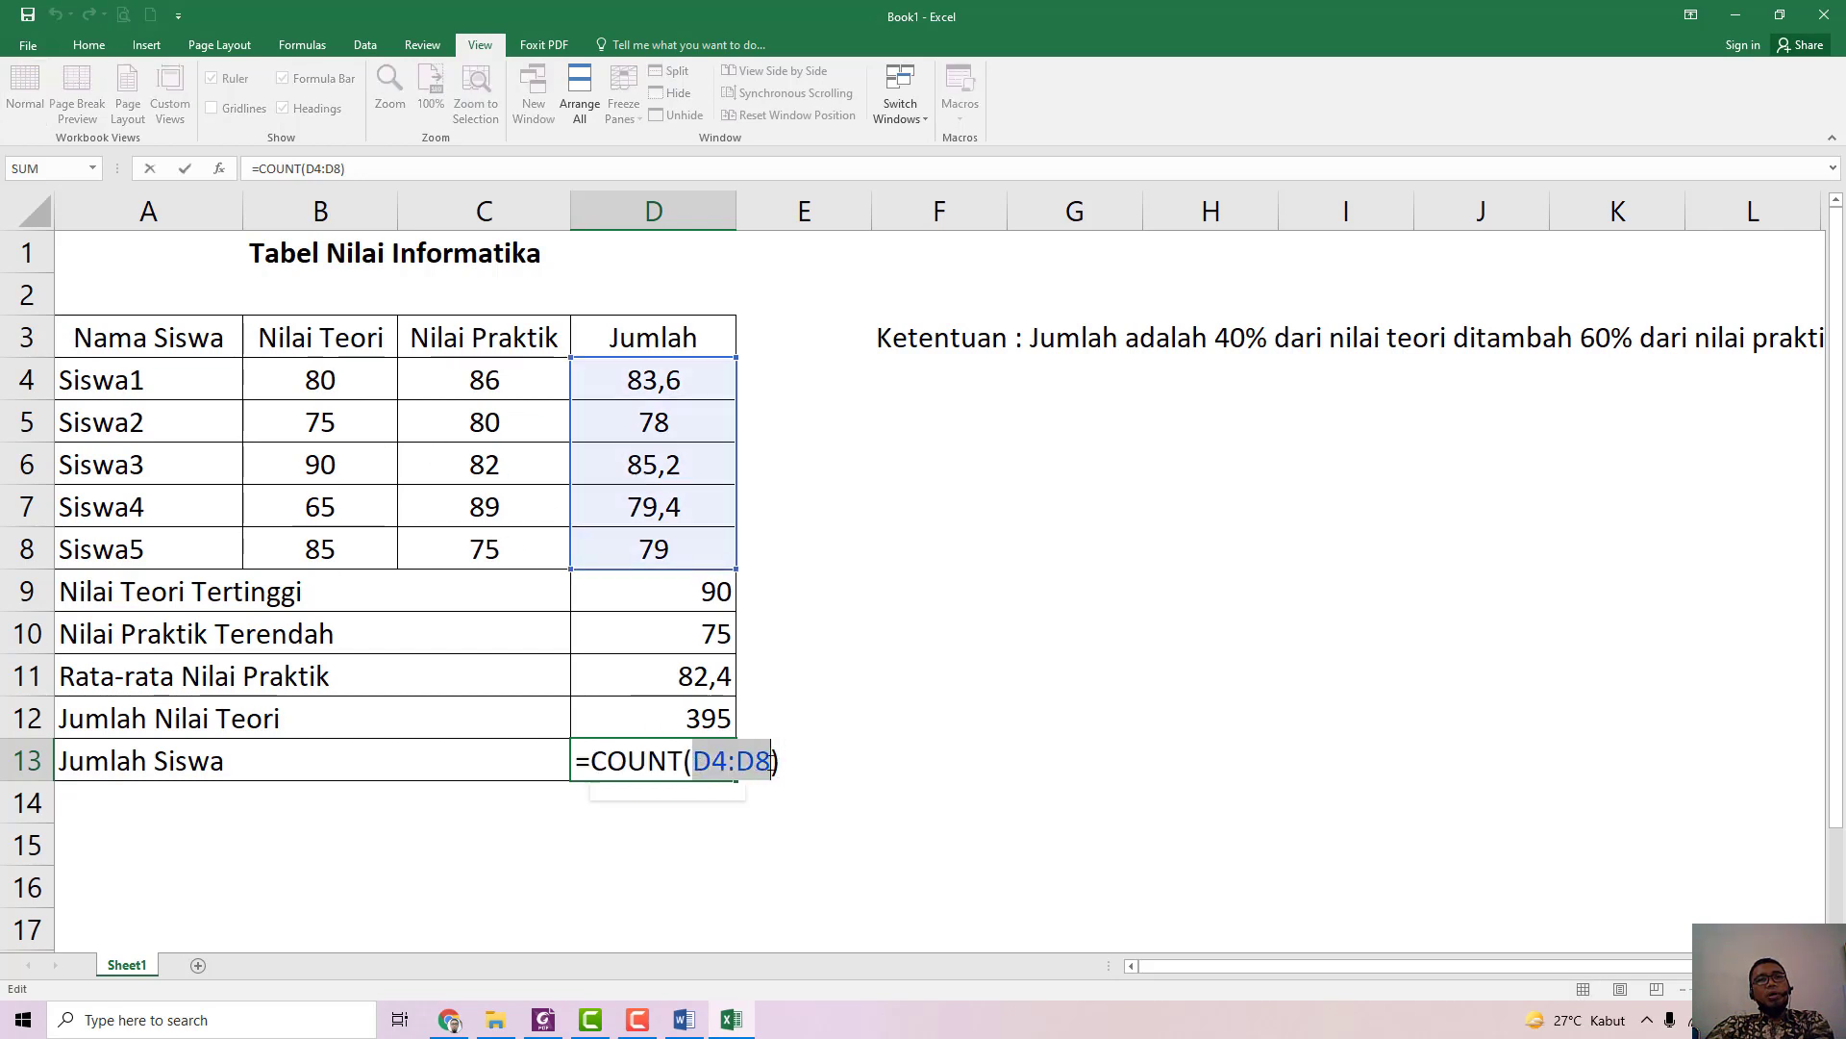
{"action": "key", "text": "BackSpace"}
{"action": "left_click", "coordinate": [146, 386]}
{"action": "key", "text": "shift+Down"}
{"action": "key", "text": "shift+Down"}
{"action": "key", "text": "shift+Down"}
{"action": "key", "text": "shift+Down"}
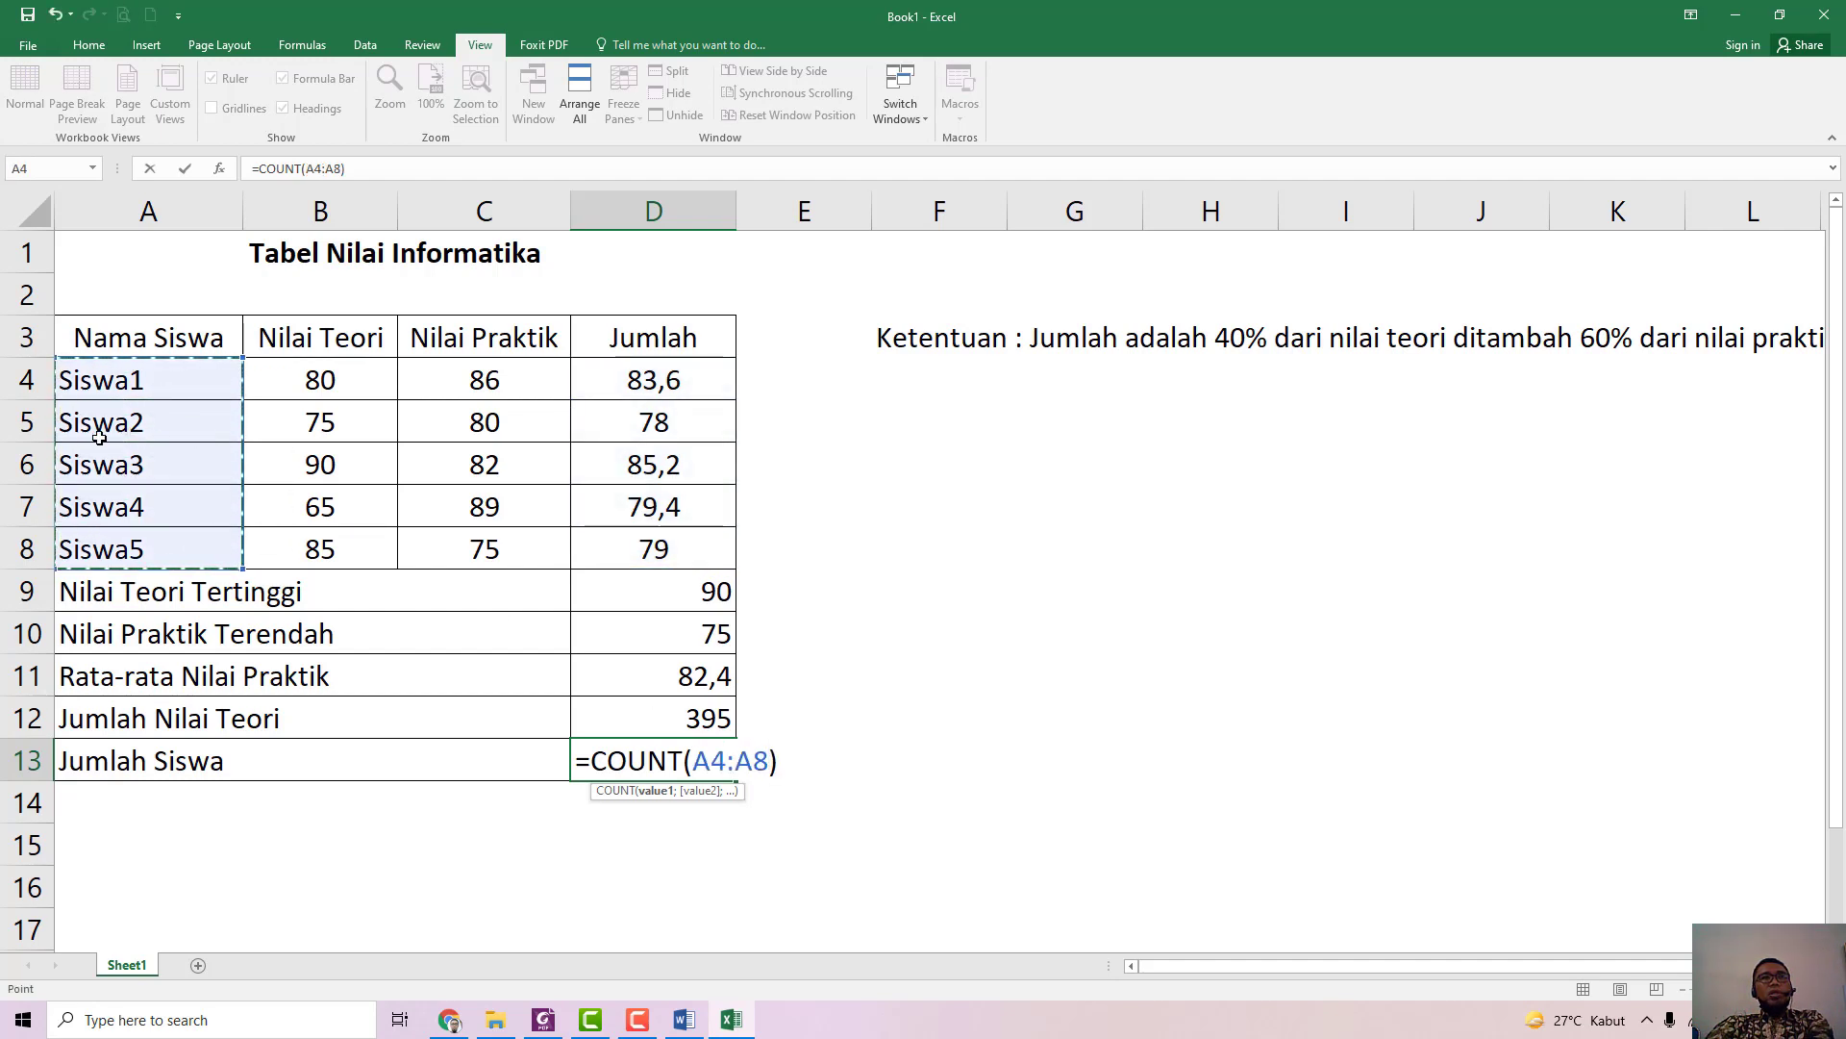
{"action": "key", "text": "Return"}
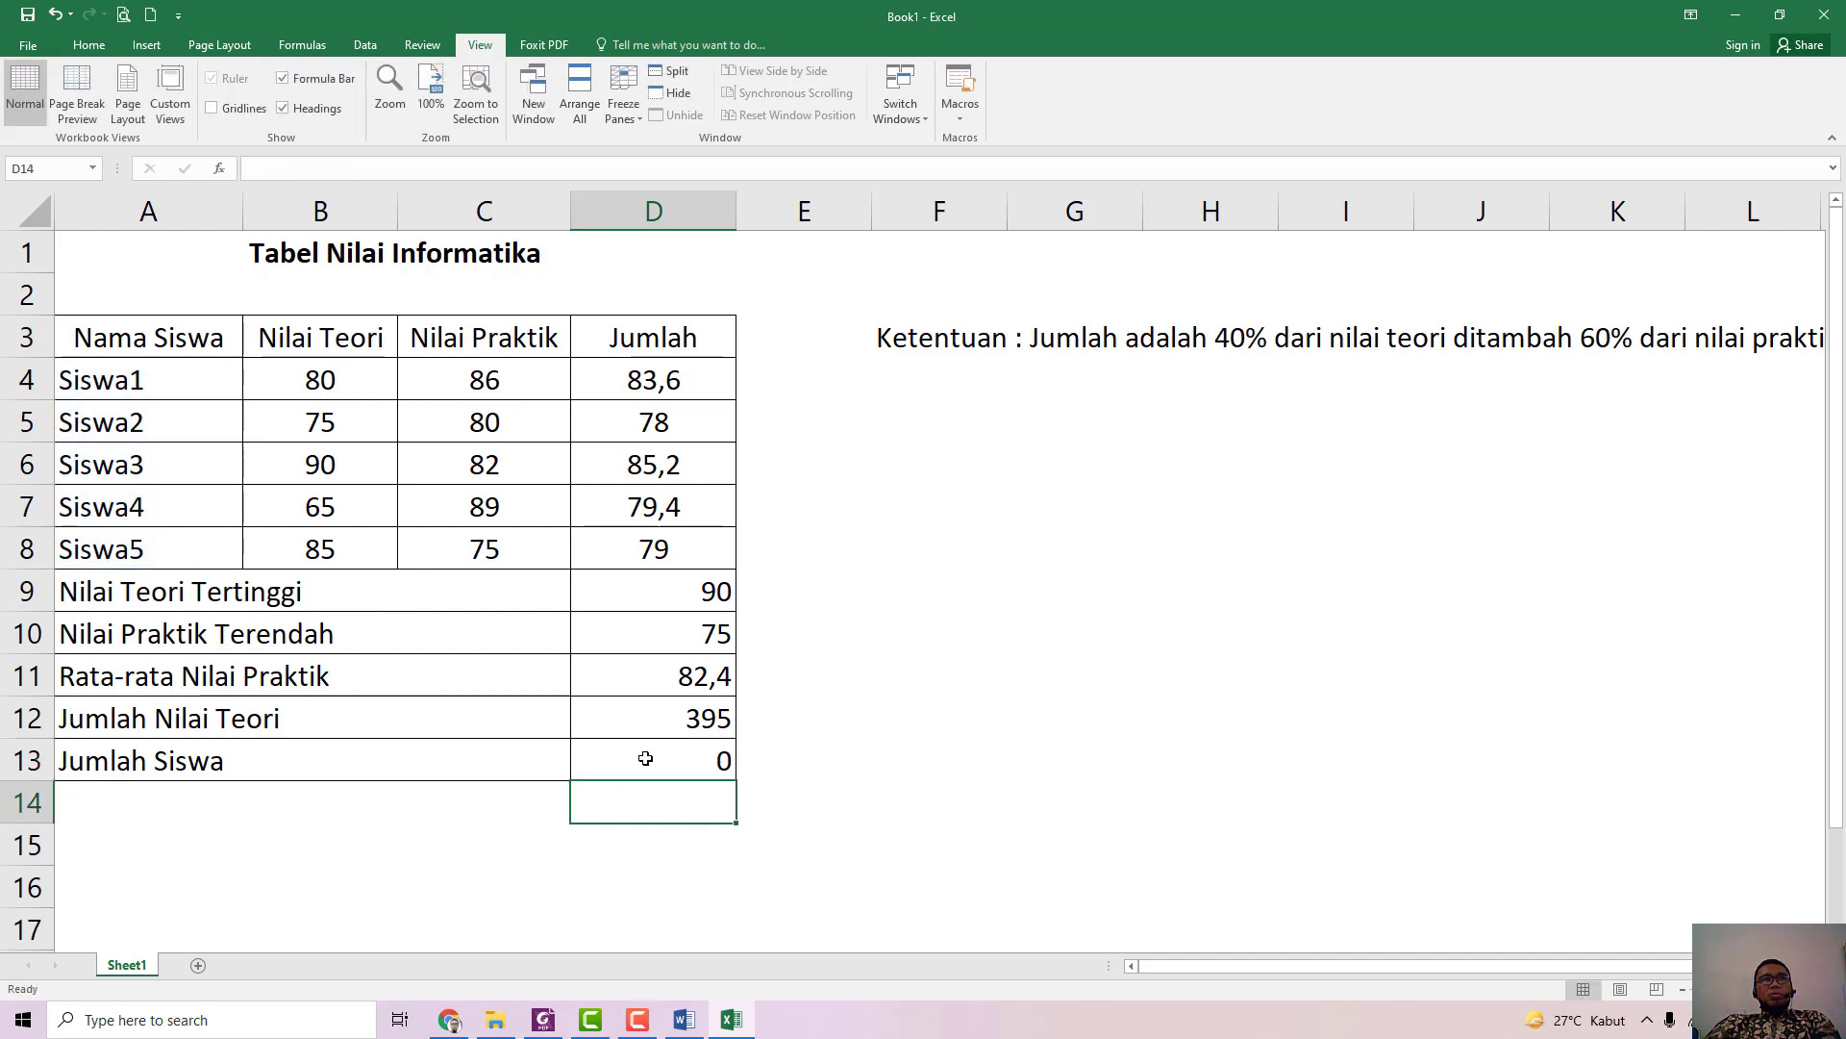
Step: Undo the last range change of the COUNT formula in D13 and deselect the table
{"action": "left_click", "coordinate": [55, 14]}
{"action": "left_click", "coordinate": [856, 652]}
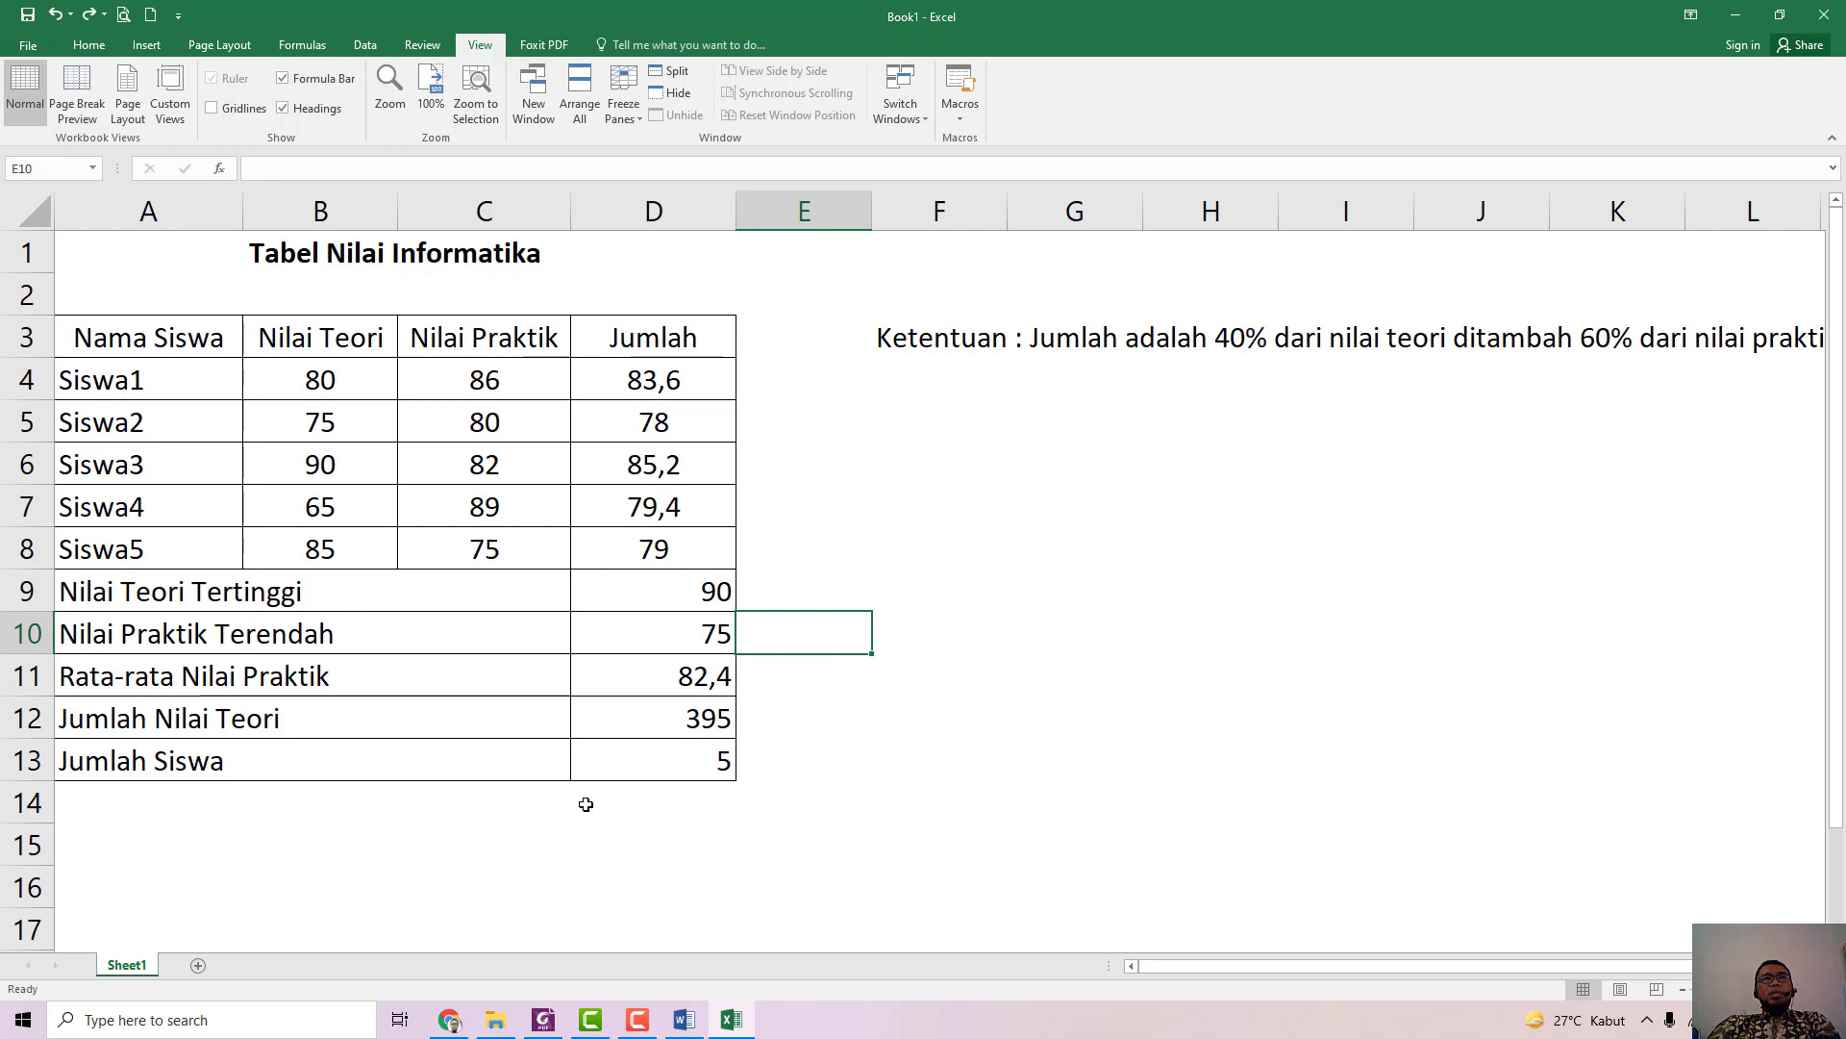
{"action": "left_click", "coordinate": [387, 814]}
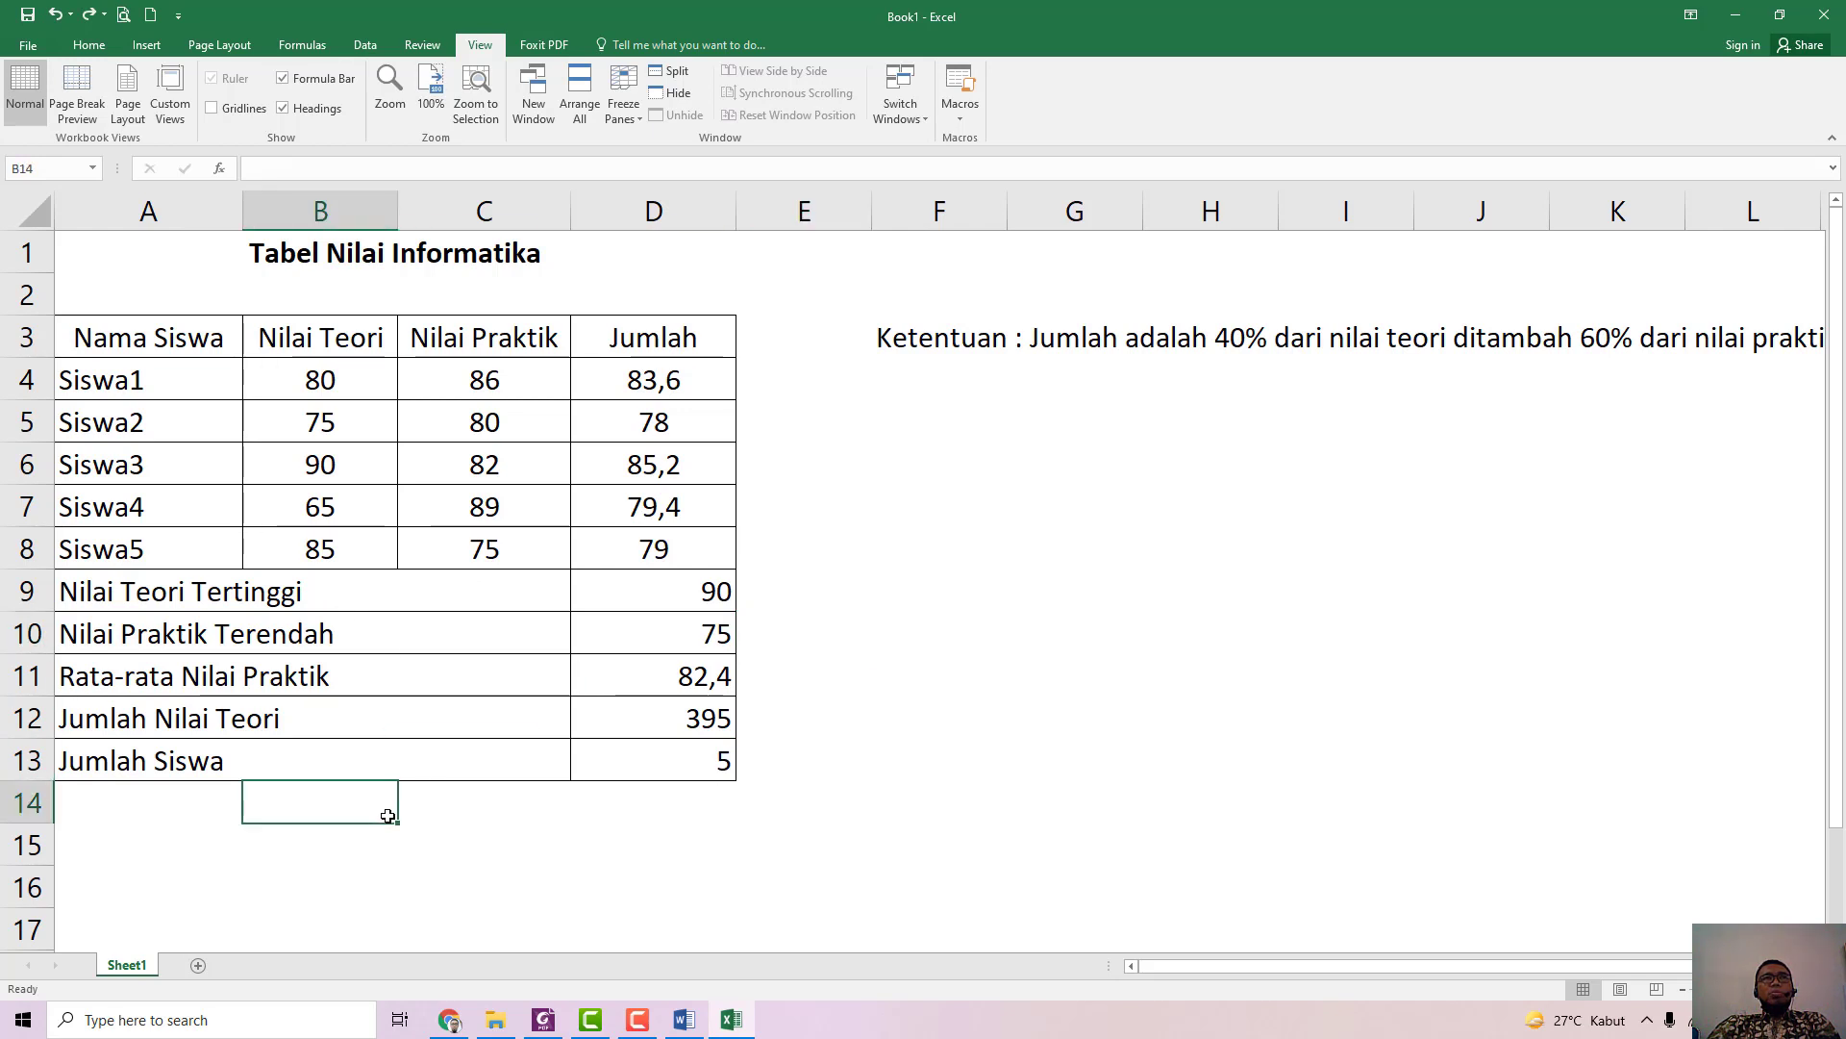
{"action": "left_click", "coordinate": [356, 842]}
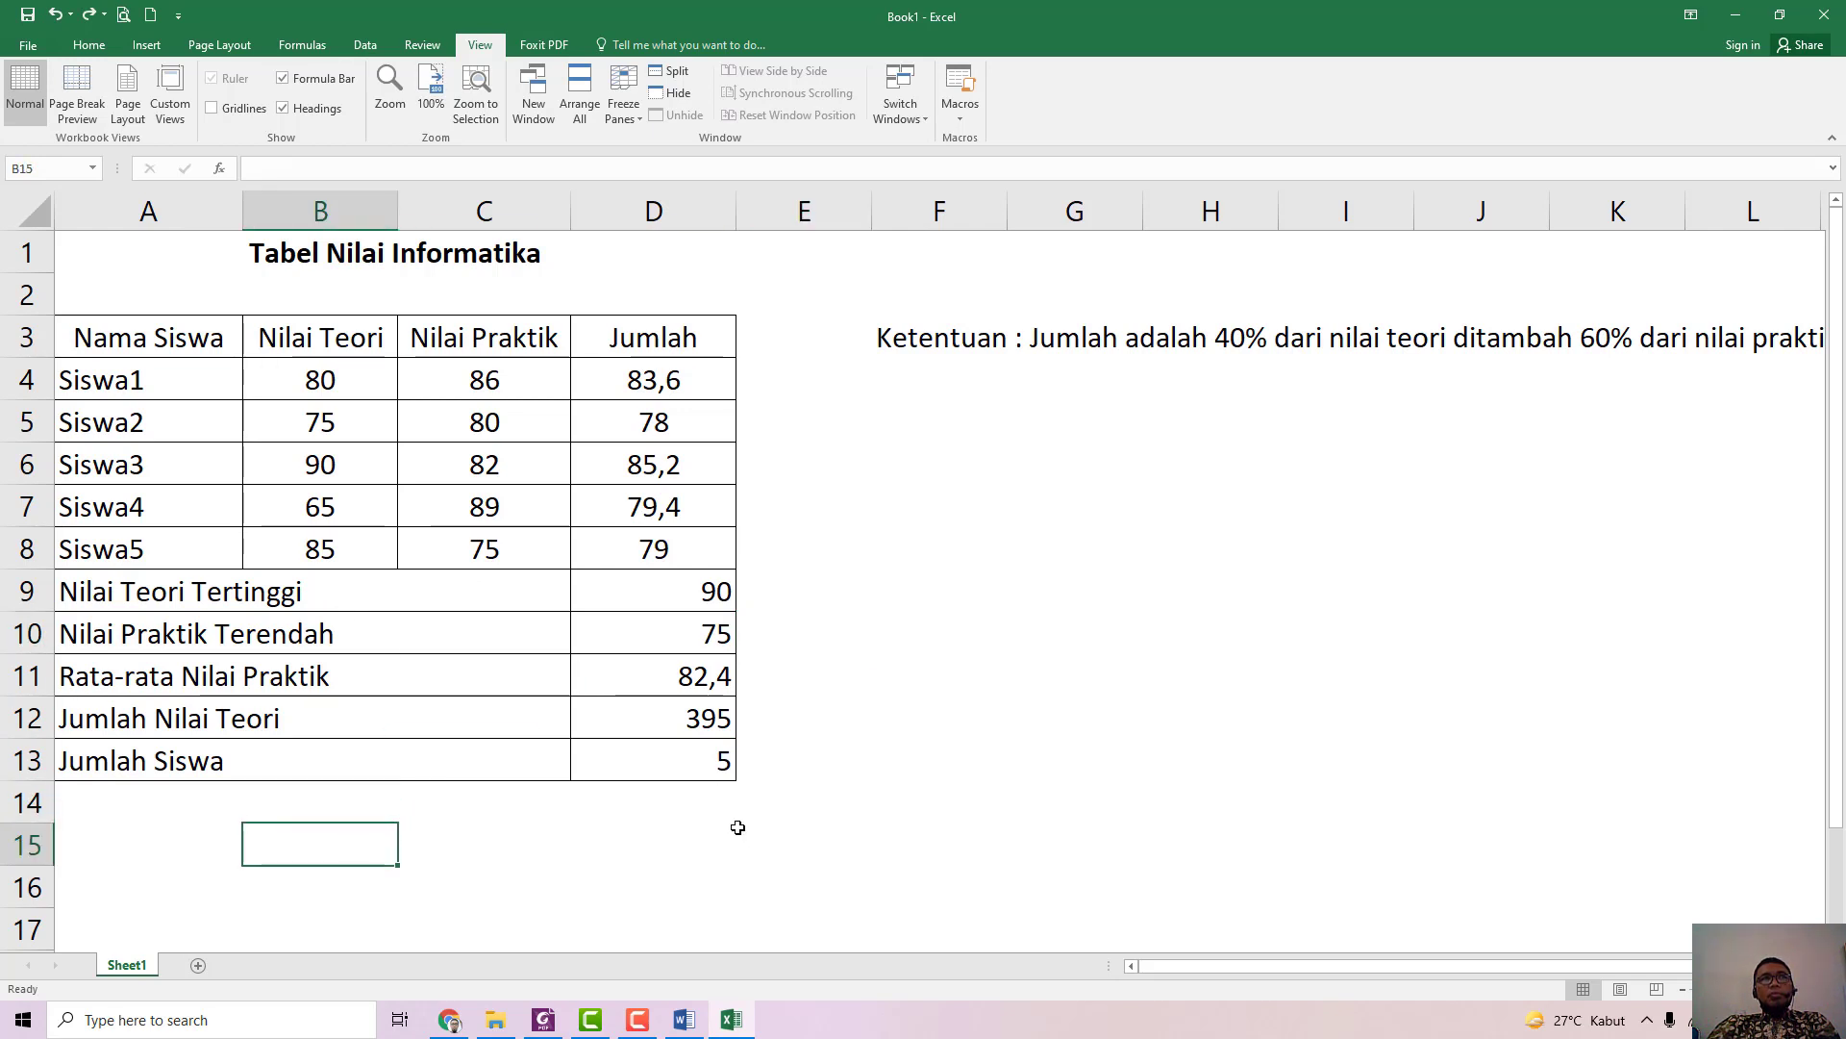
Step: Narrow column E to less than half its width so the whole Ketentuan note in row 3 fits in view
{"action": "left_click", "coordinate": [650, 391]}
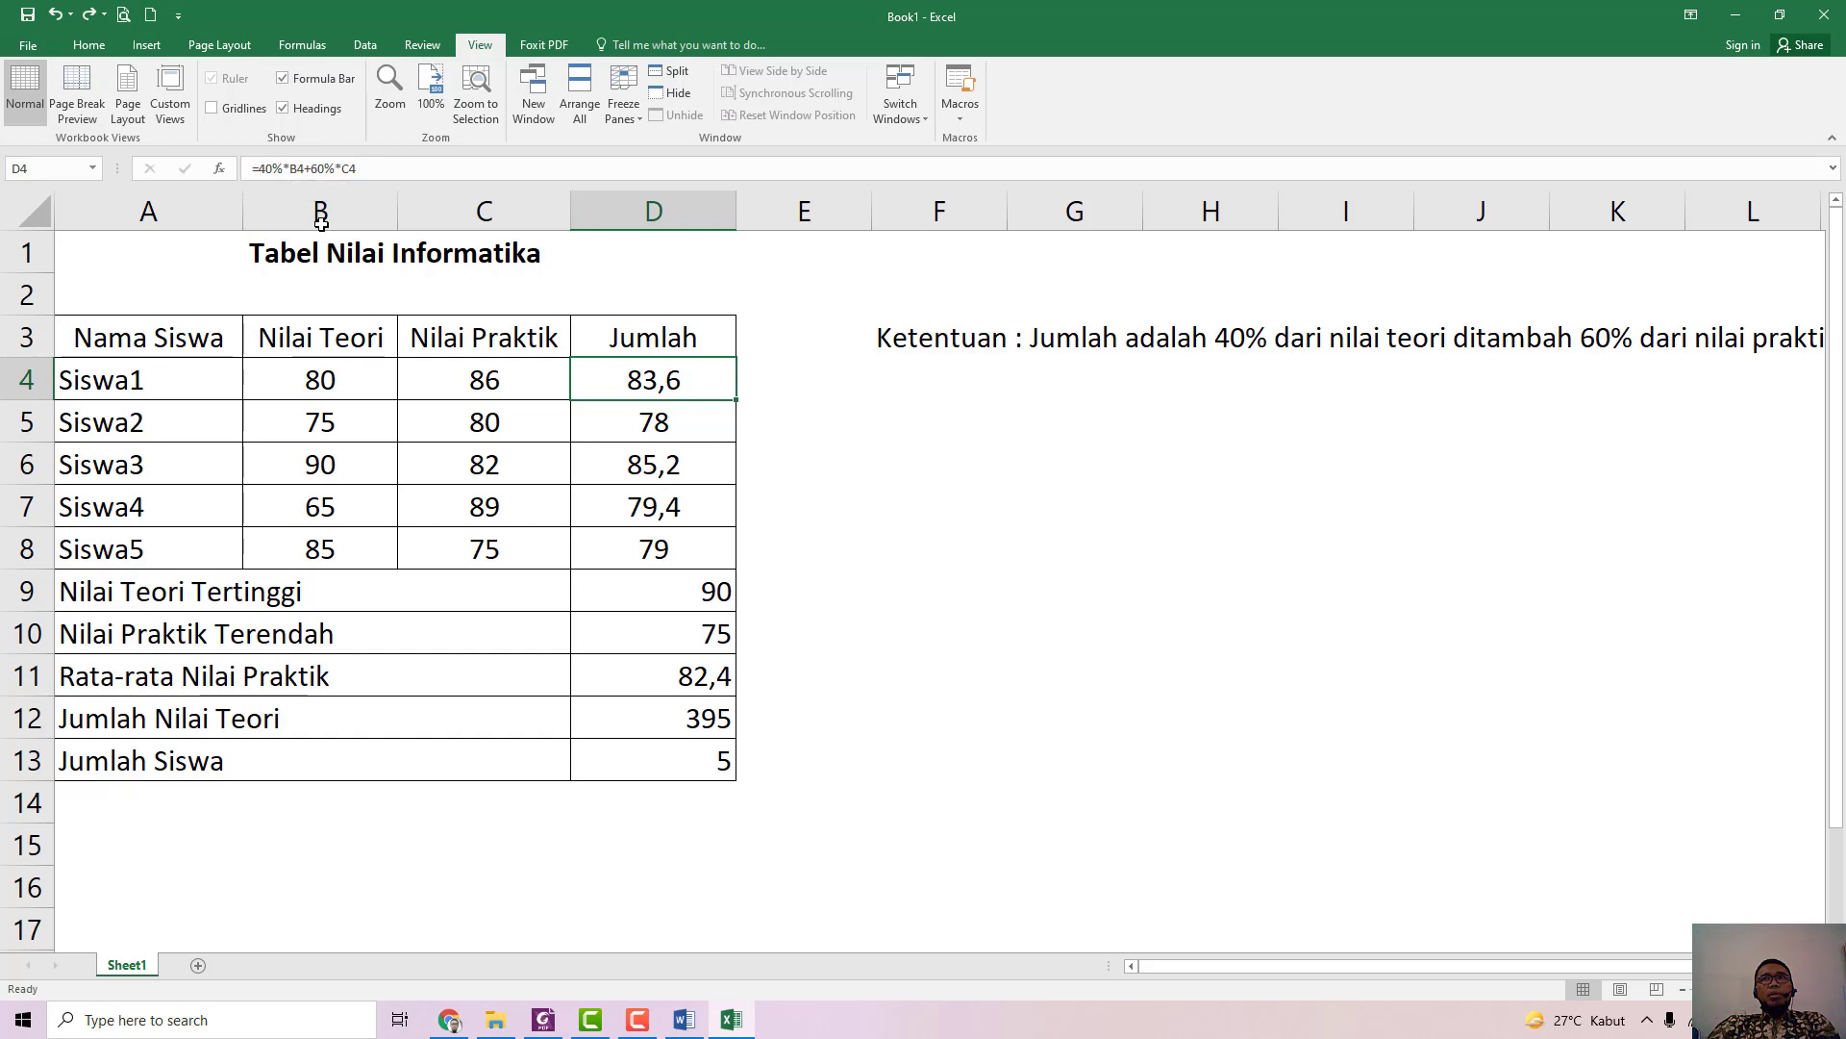
{"action": "left_click", "coordinate": [890, 346]}
{"action": "left_click_drag", "start_coordinate": [870, 212], "coordinate": [793, 210]}
{"action": "left_click", "coordinate": [870, 514]}
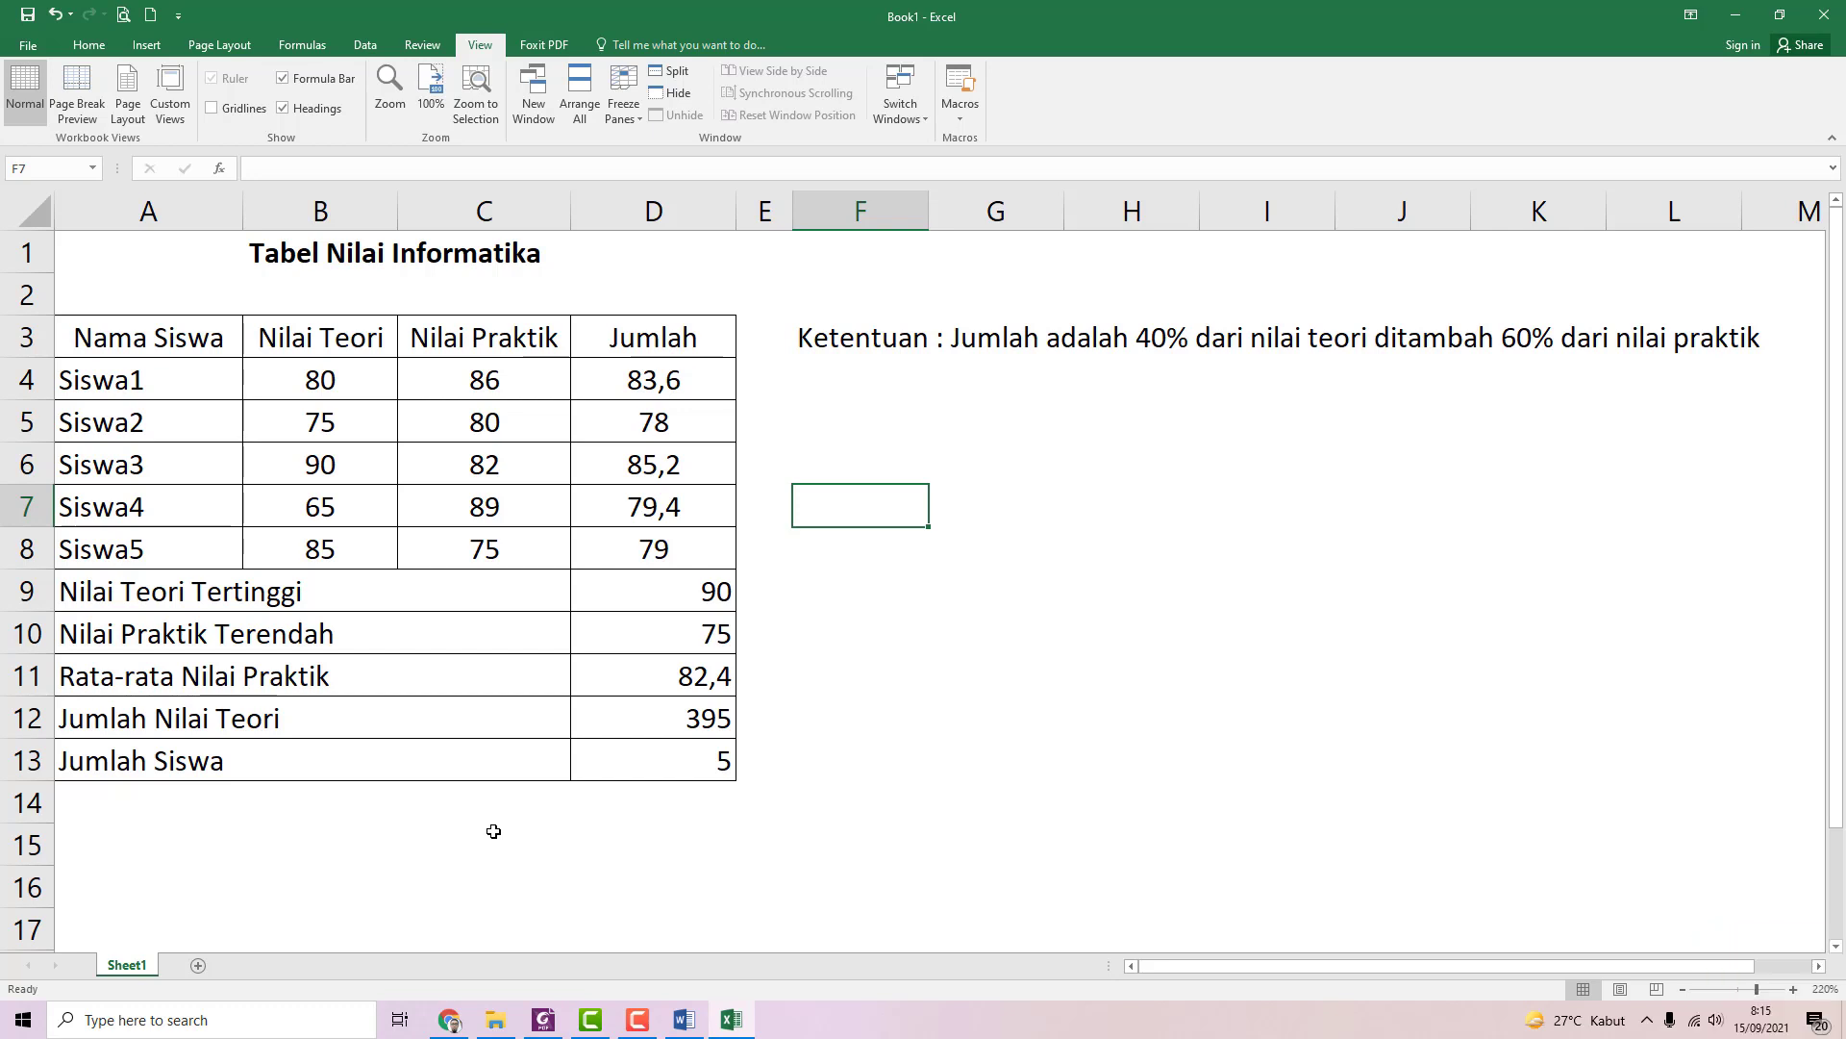
{"action": "left_click", "coordinate": [637, 1019]}
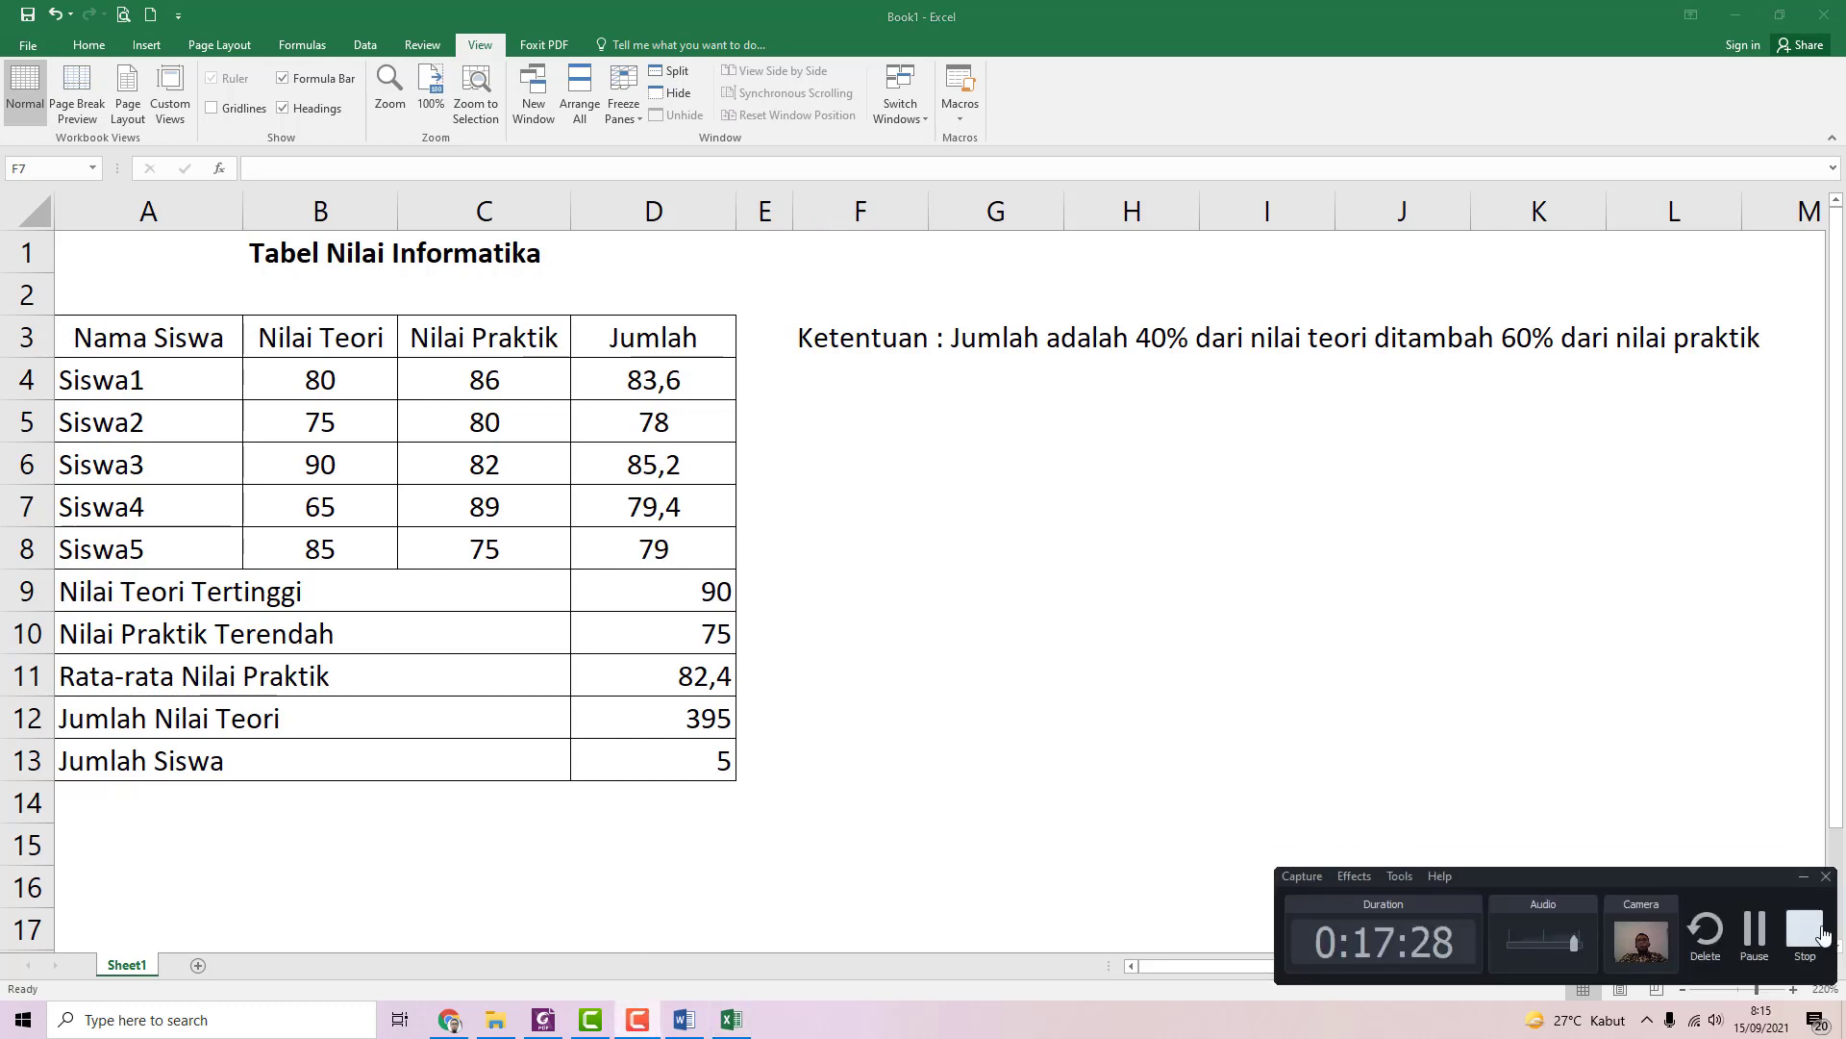